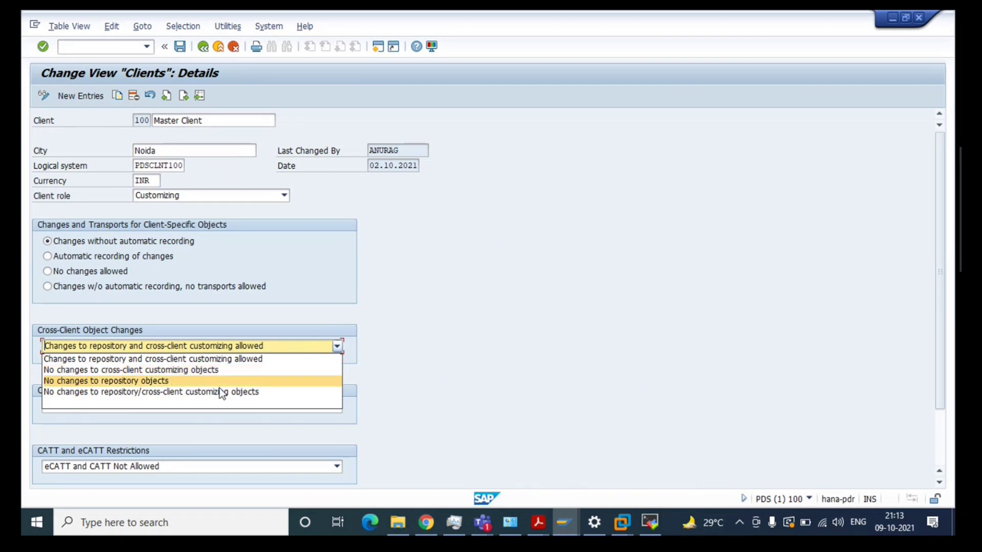
Step: Allow repository and cross-client customizing changes for client 100, then return to the clients overview
left_click(215, 360)
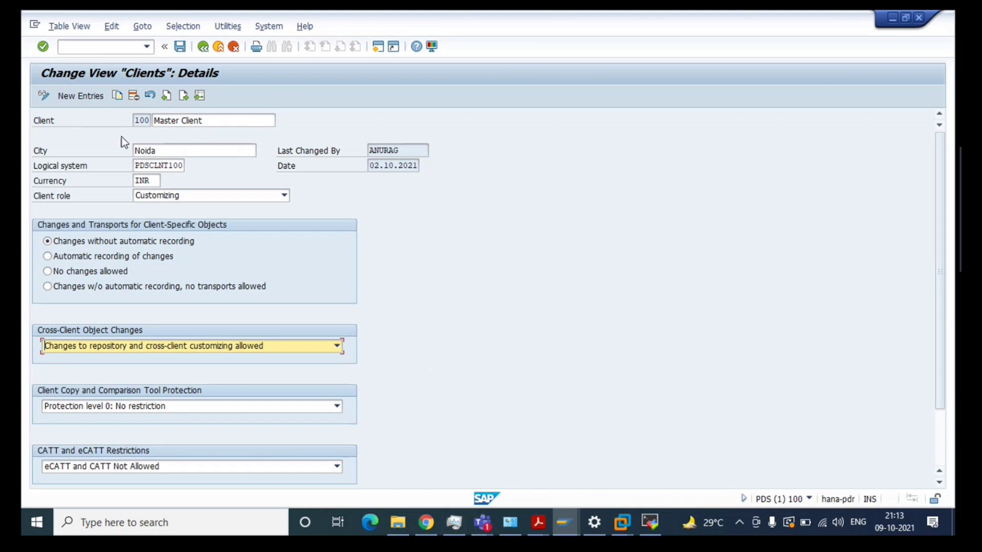
left_click(203, 47)
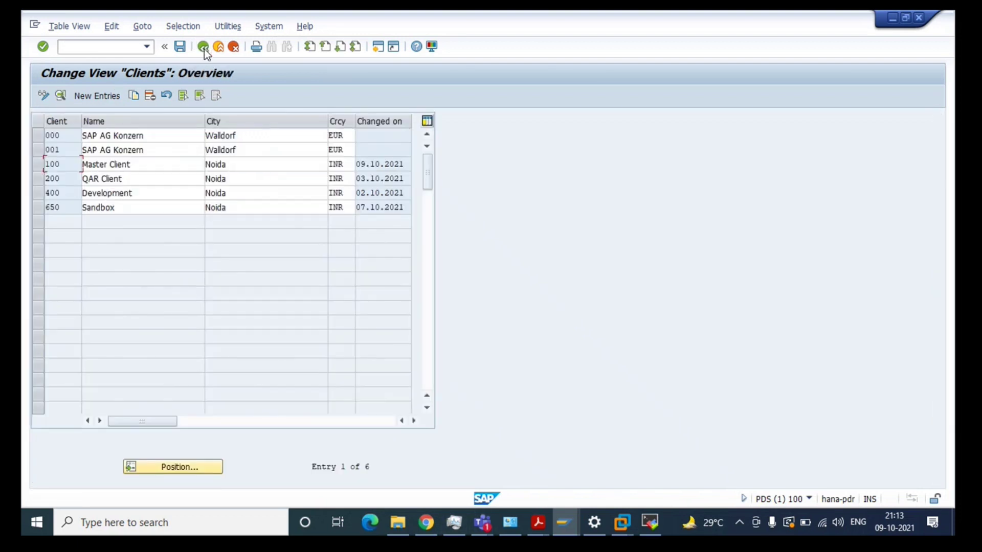
Step: Save the changed client settings and start the Transport Management System with /nstms
left_click(204, 48)
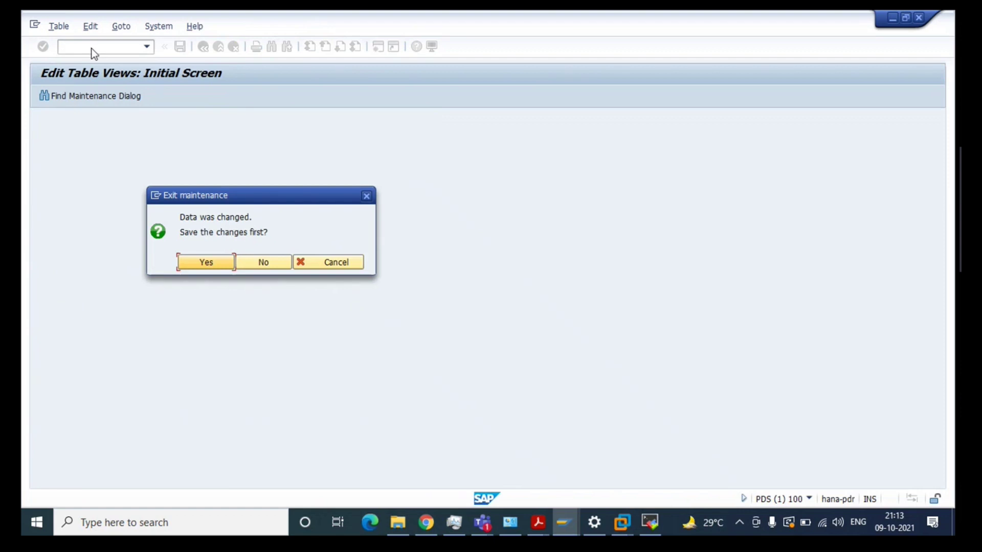
left_click(227, 266)
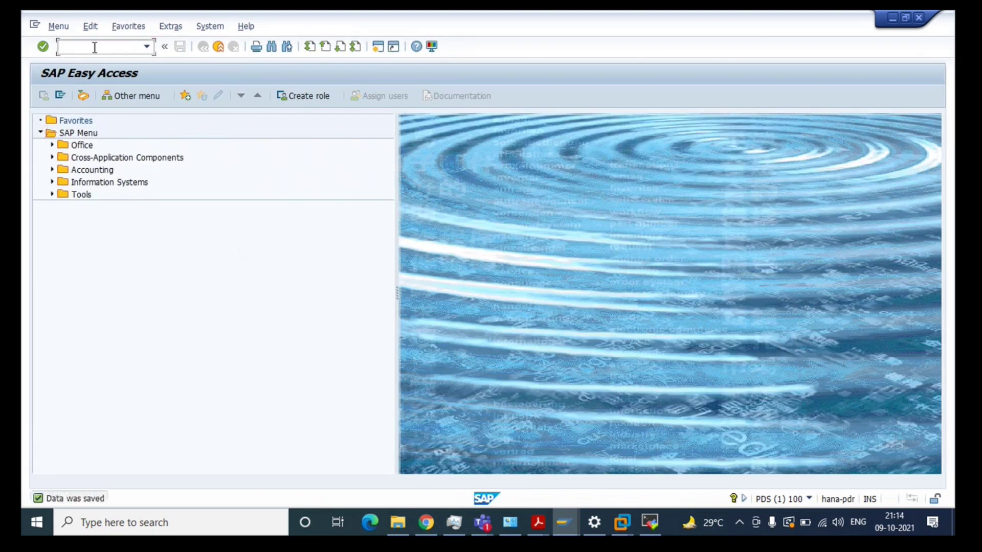
type("/nstms")
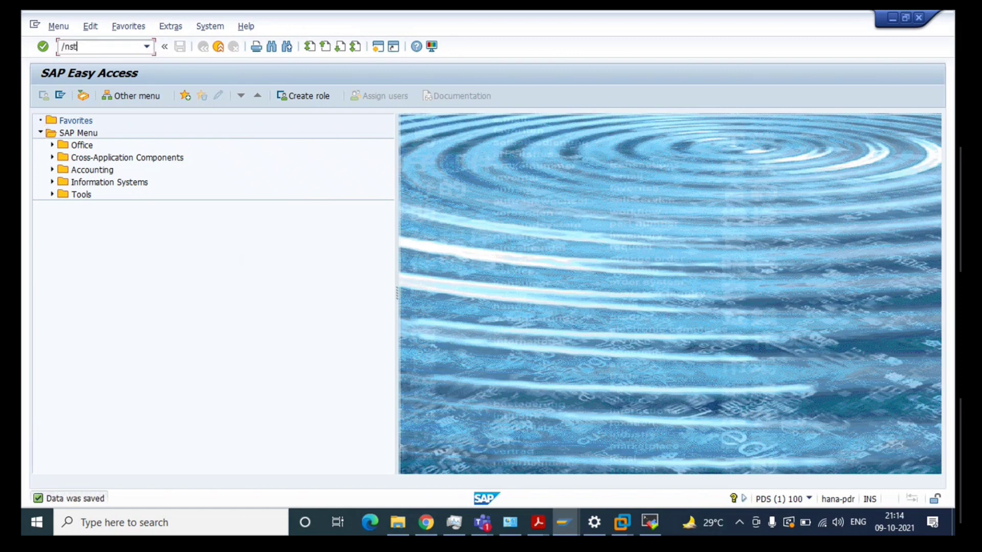
key("Return")
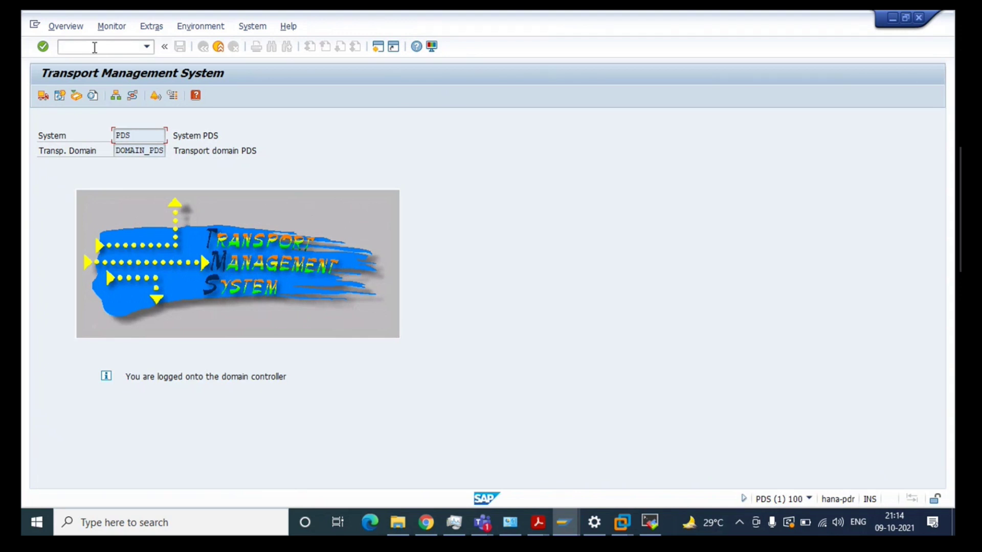
Step: View the DOMAIN_PDS import overview showing the QAS queue, then bring MobaXterm forward
left_click(44, 96)
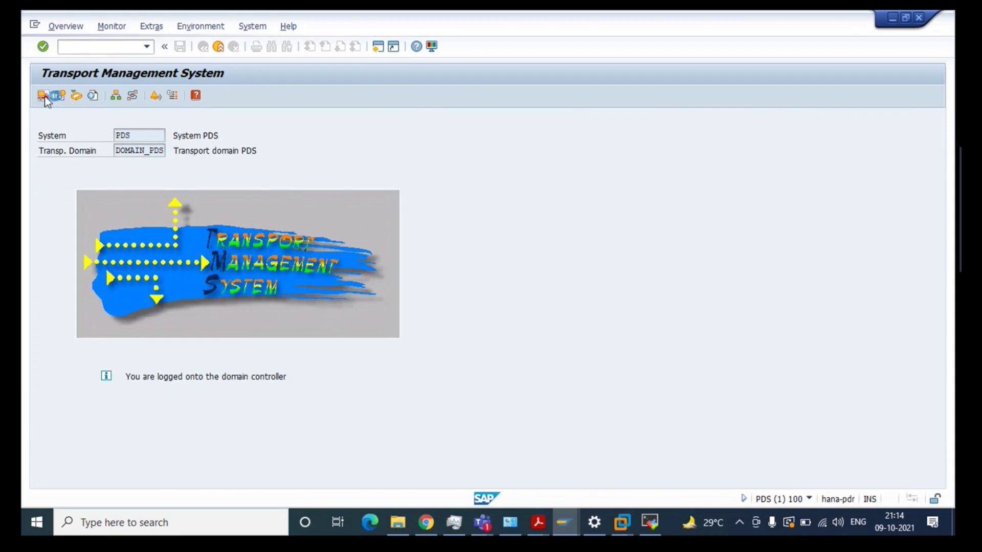
left_click(44, 96)
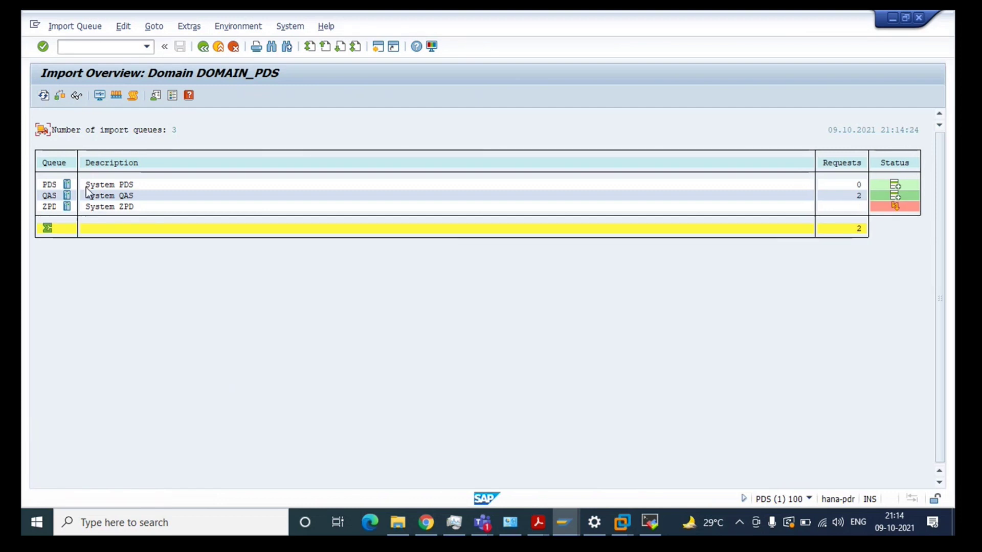
left_click(656, 522)
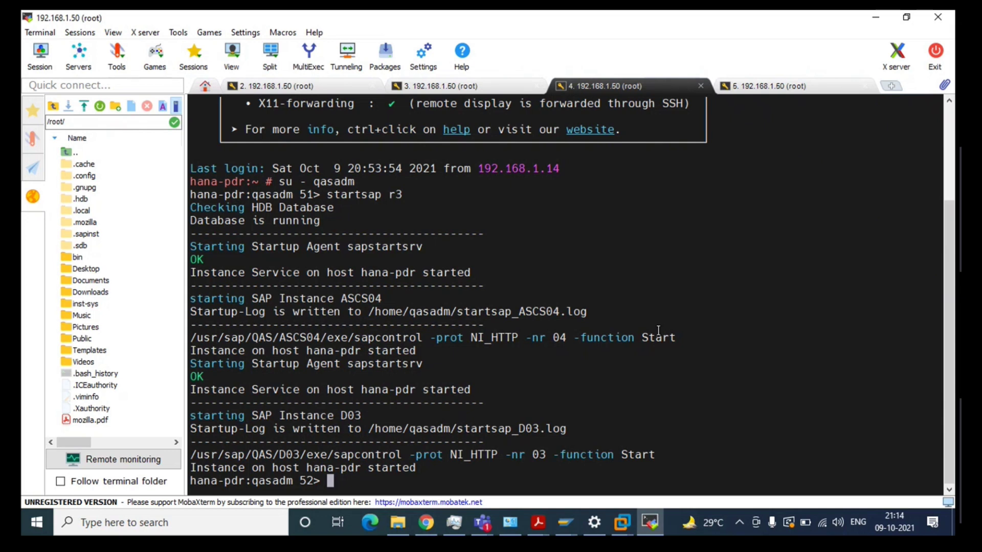
Step: Run 'startsap r3' in the ZPD admin session to start ZPD, then minimize MobaXterm
left_click(779, 90)
type("start")
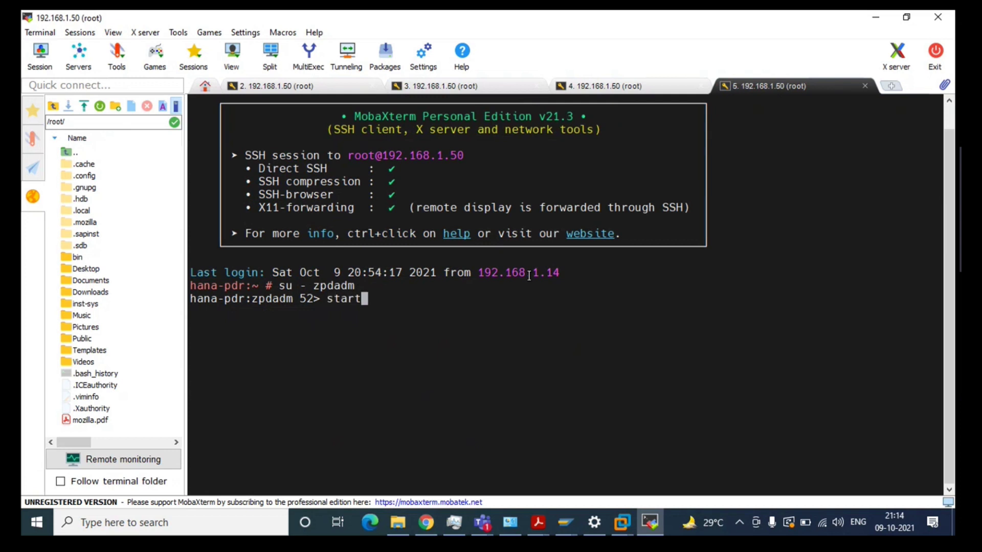
type("sap ")
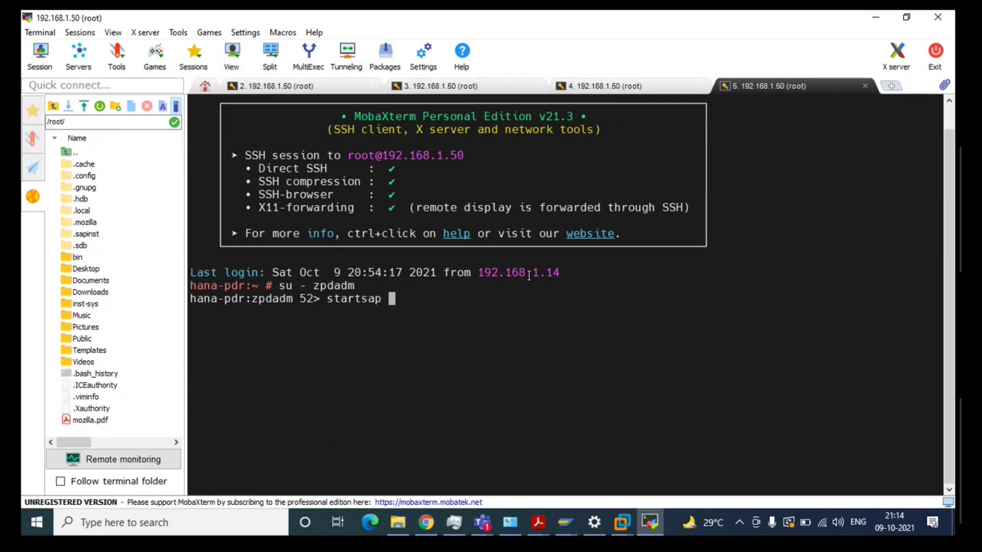
type("r3")
key("Return")
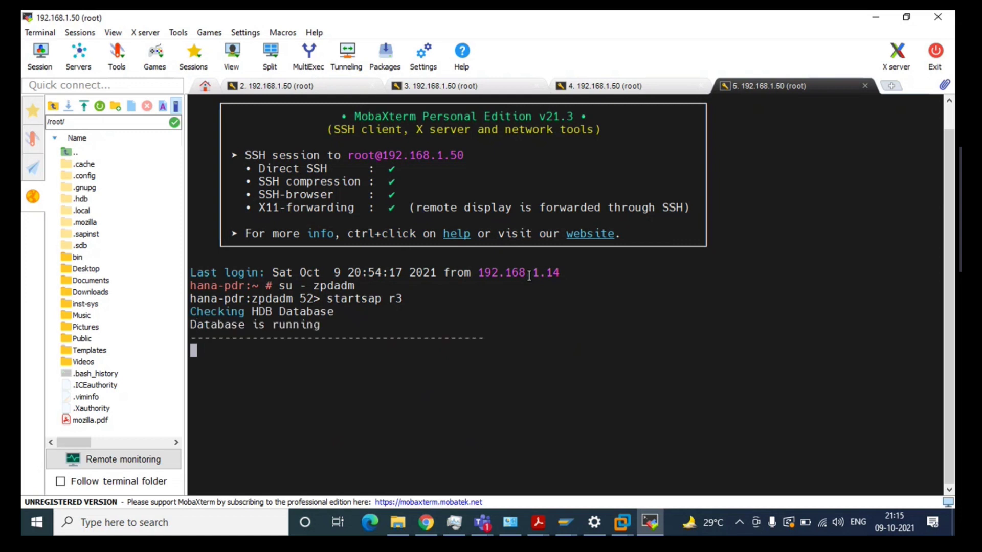
left_click(876, 17)
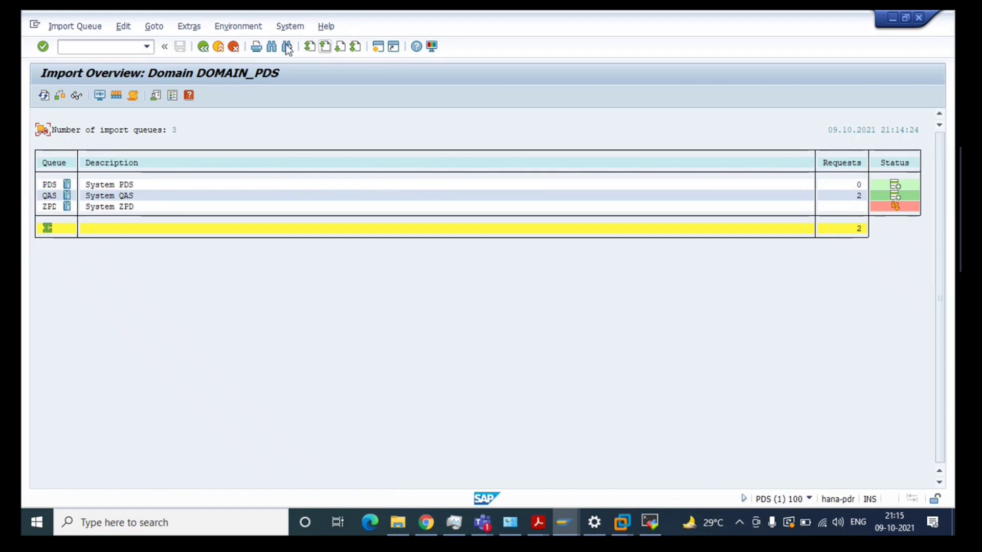
Step: Refresh the DOMAIN_PDS import overview and launch SAP HANA Studio by searching 'sap han'
left_click(43, 96)
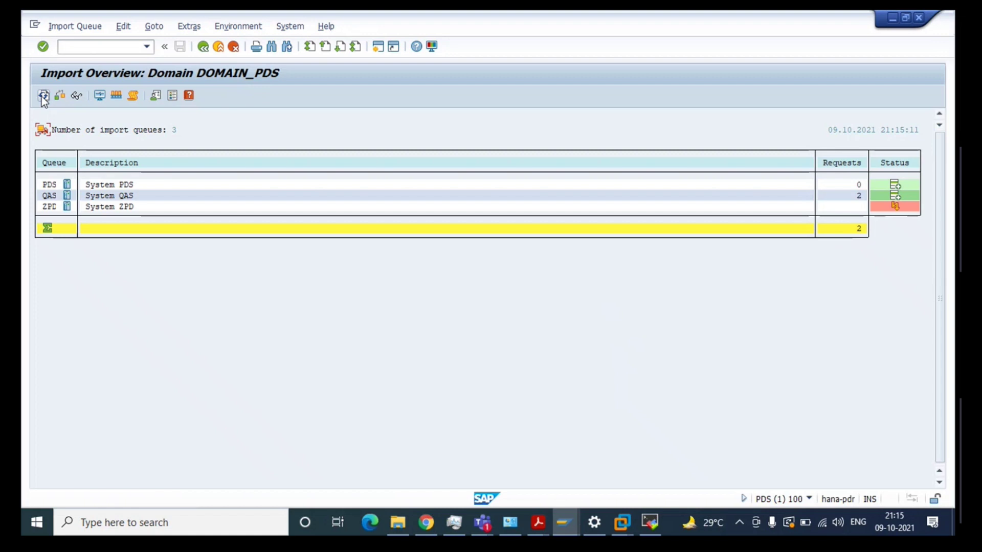
left_click(43, 96)
left_click(200, 523)
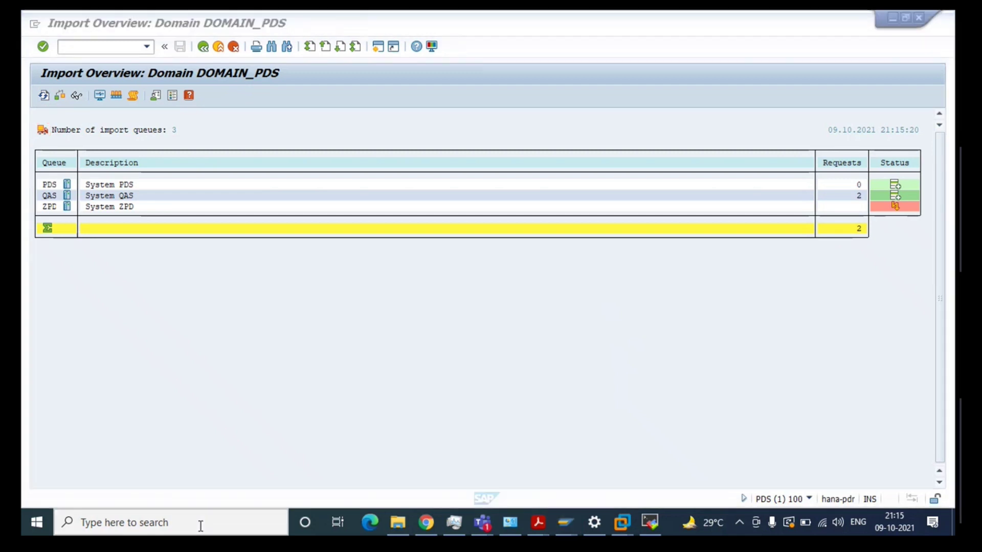
type("sap han")
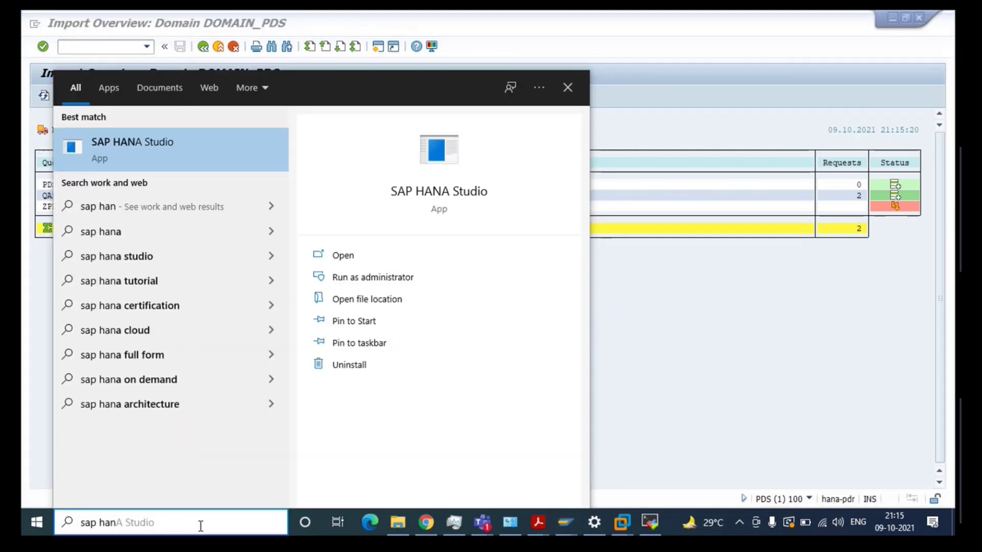
key("Return")
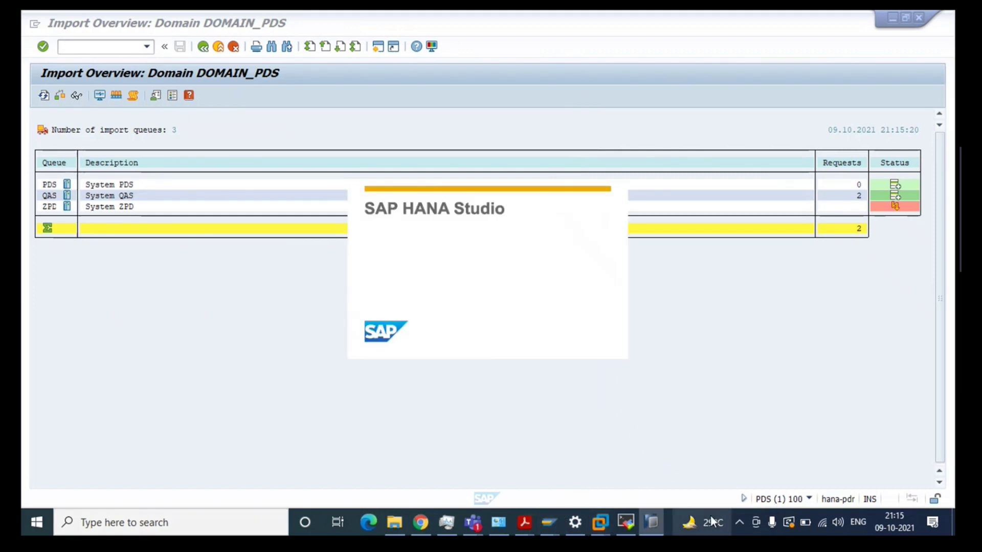
Step: Check the terminal's startup progress, then switch to the opening SAP HANA Studio
left_click(627, 514)
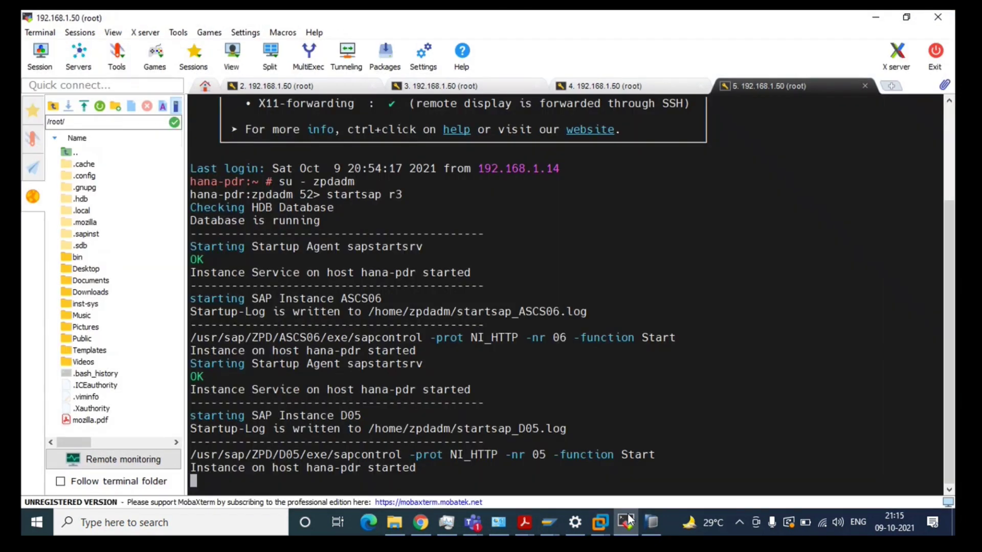
mouse_move(624, 531)
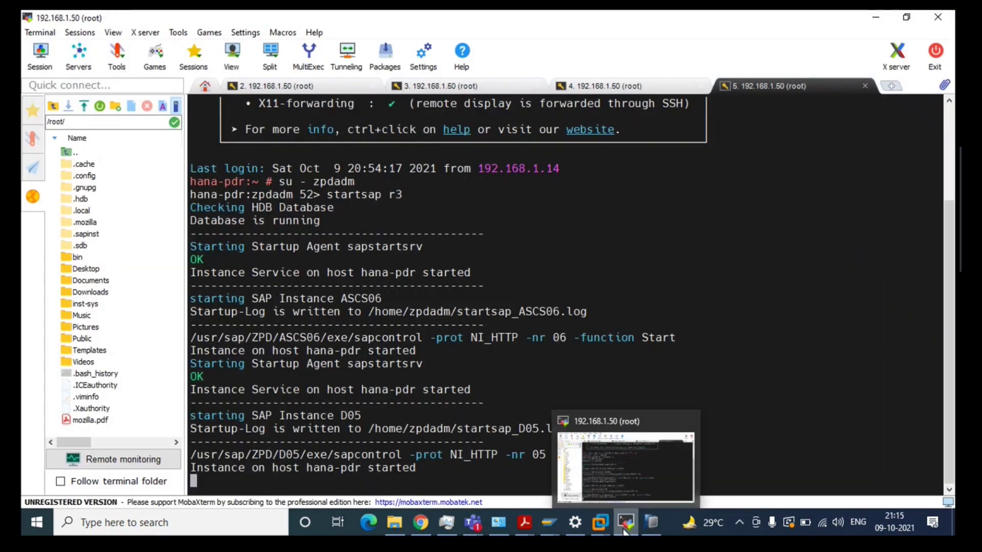
left_click(624, 532)
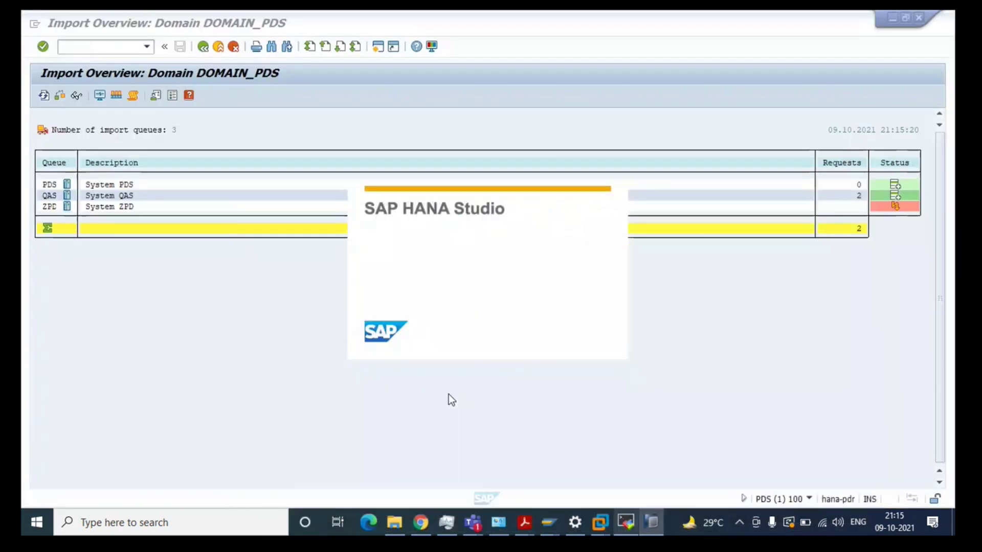
left_click(44, 94)
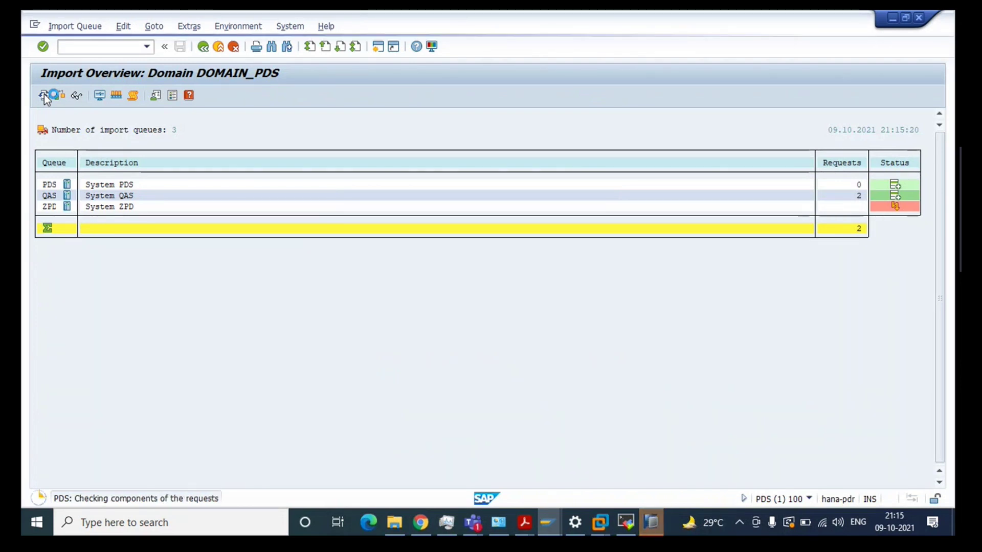
left_click(651, 523)
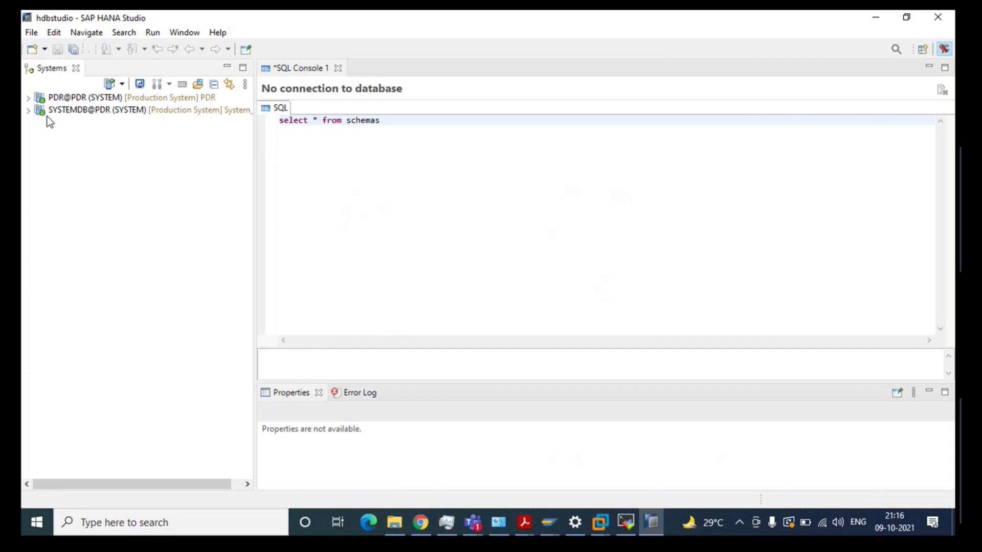
Step: Expand PDR@PDR and SYSTEMDB@PDR, then add a system: host 192.168.1.50, instance 00, multiple containers
left_click(28, 98)
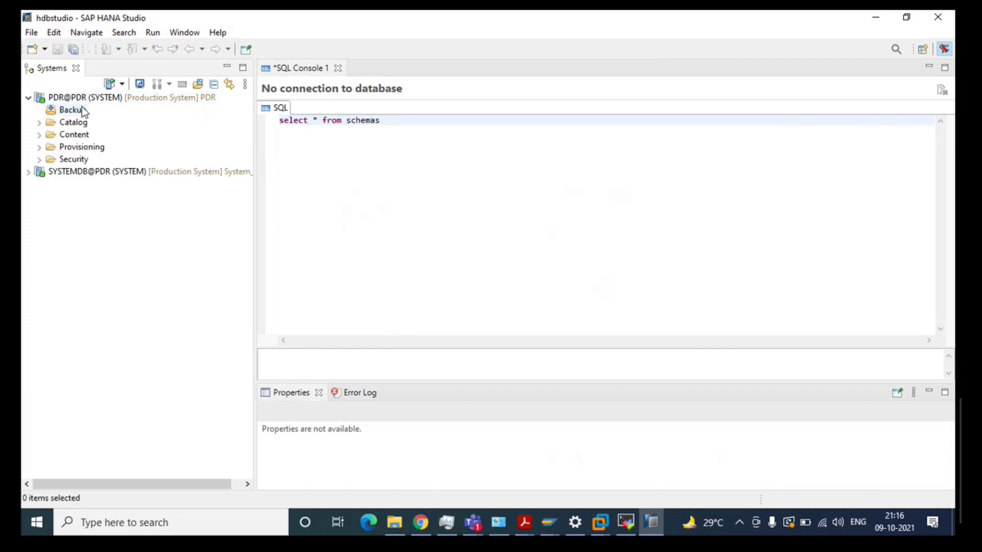
left_click(28, 172)
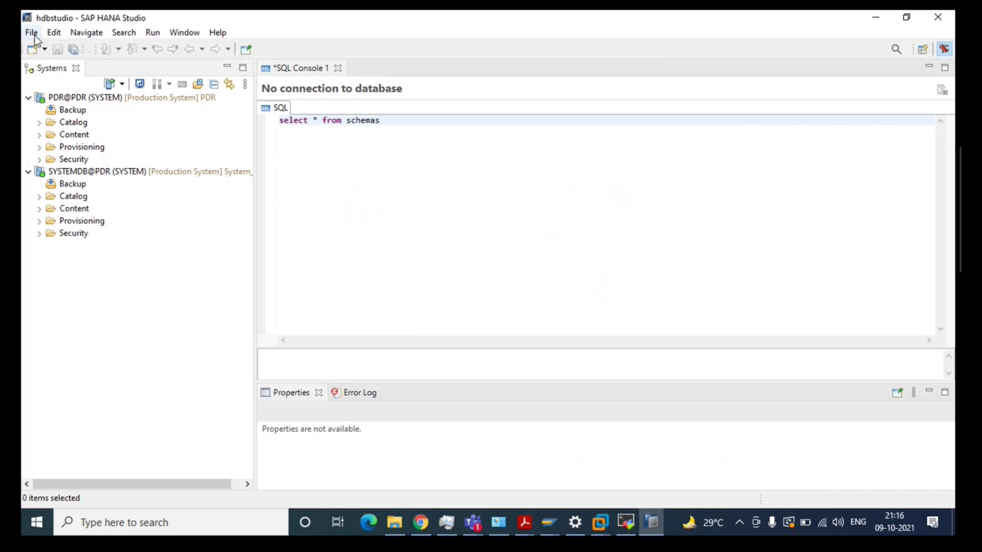
left_click(109, 85)
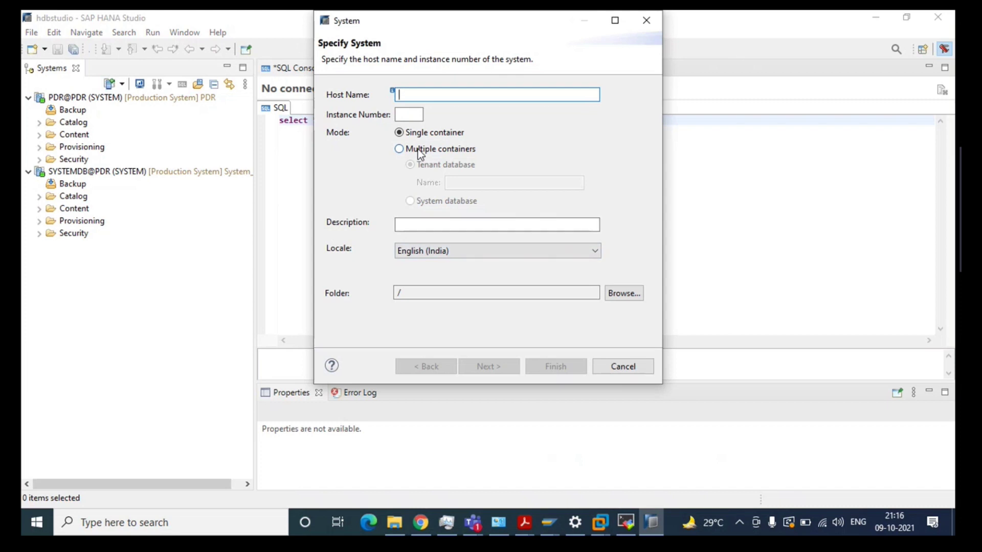
type("192.168.1.50")
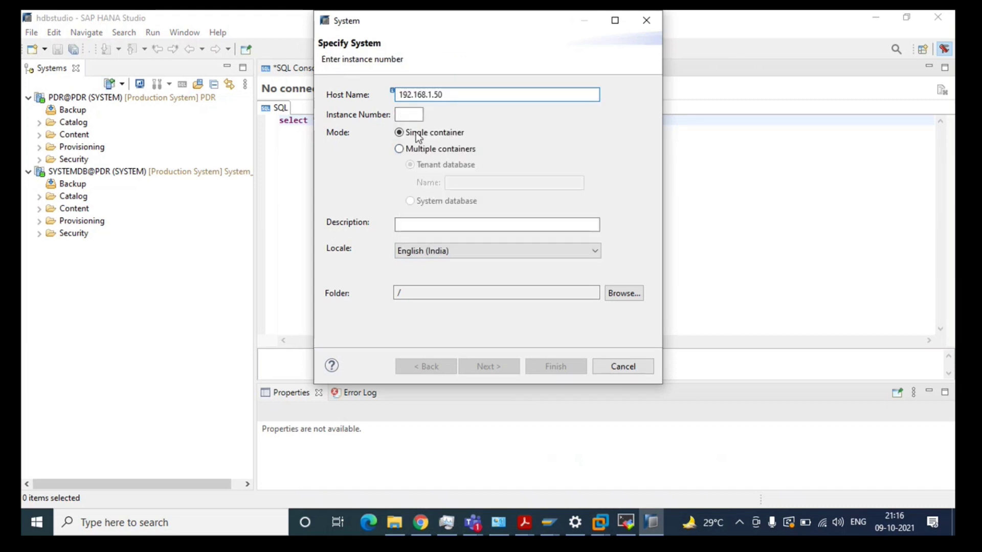
left_click(408, 115)
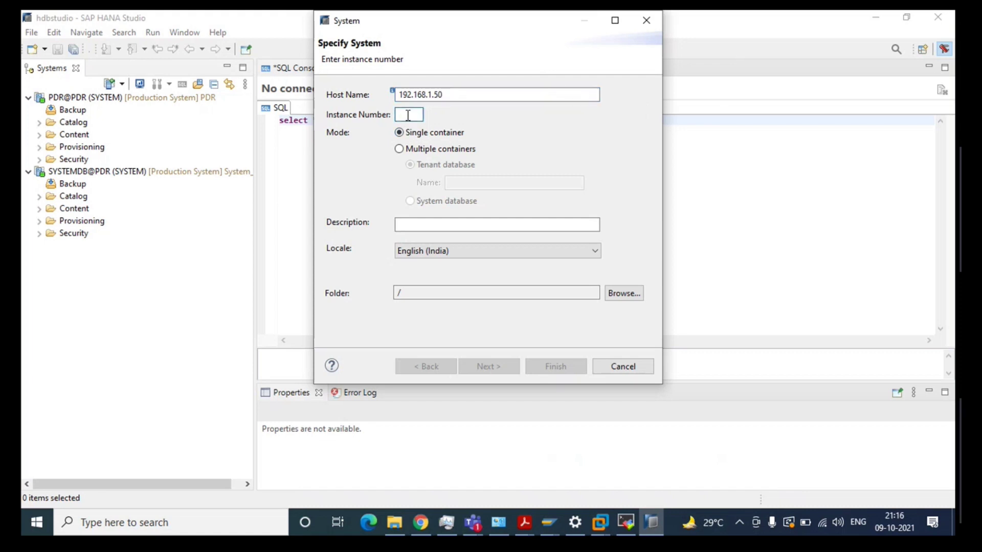
type("00")
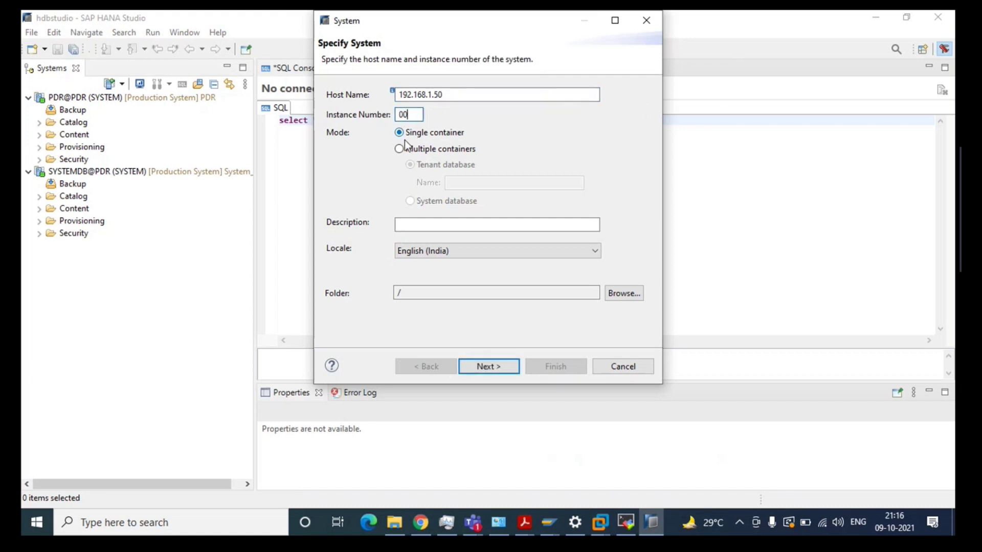
left_click(404, 147)
Step: Place the cursor in the tenant database name field and switch back to MobaXterm
left_click(465, 183)
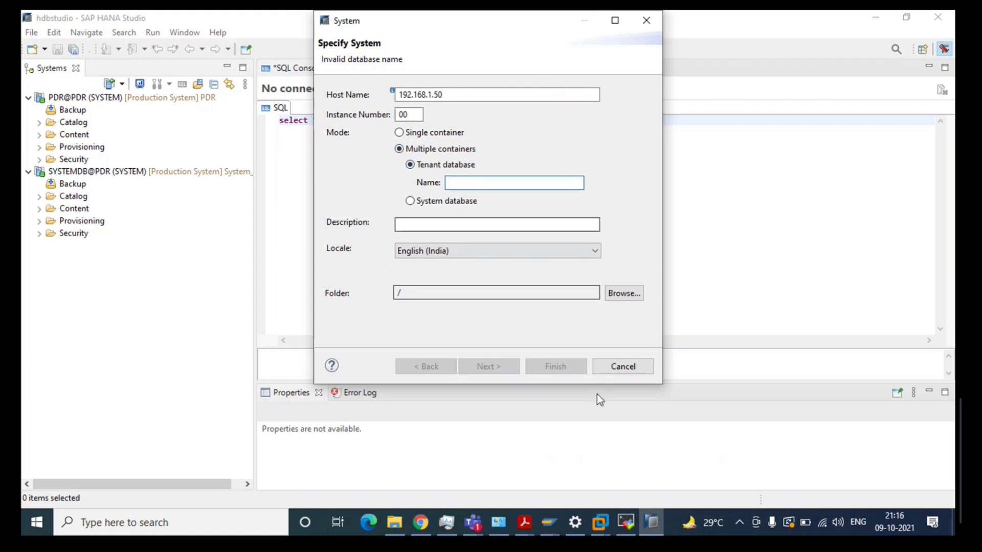
mouse_move(625, 522)
left_click(611, 482)
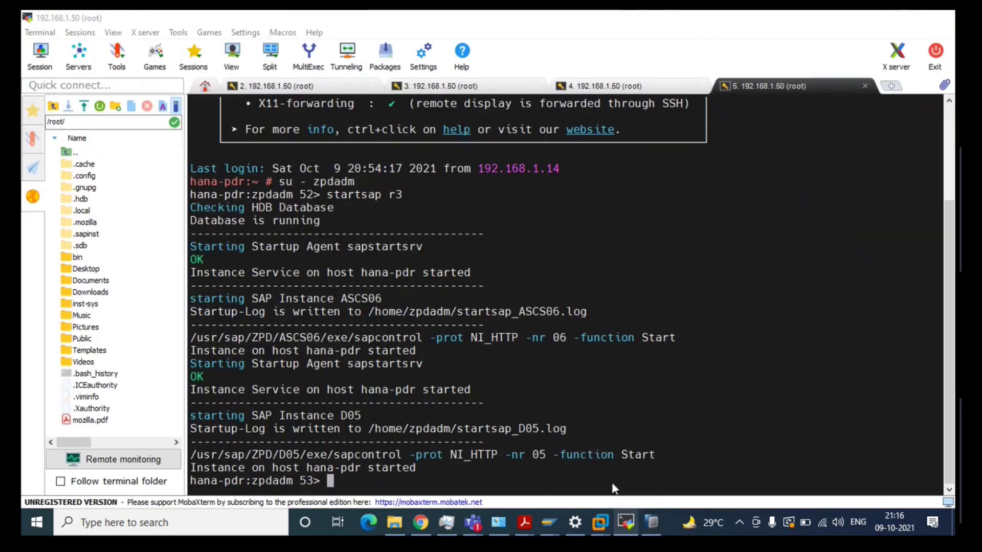
Step: In the QAS admin session, list files with 'ls -la' and try 'cd pro'
left_click(586, 89)
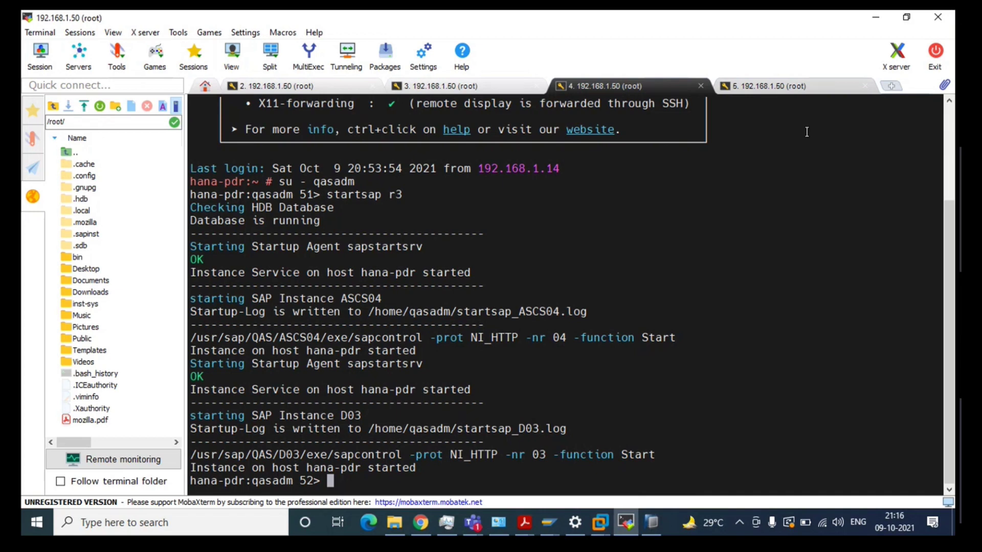
type("ls -la")
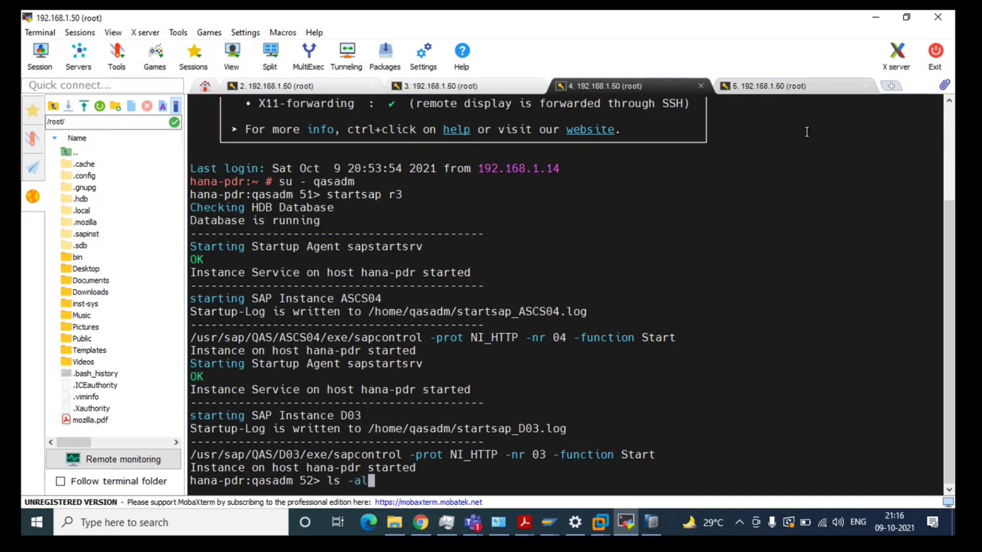
key("Return")
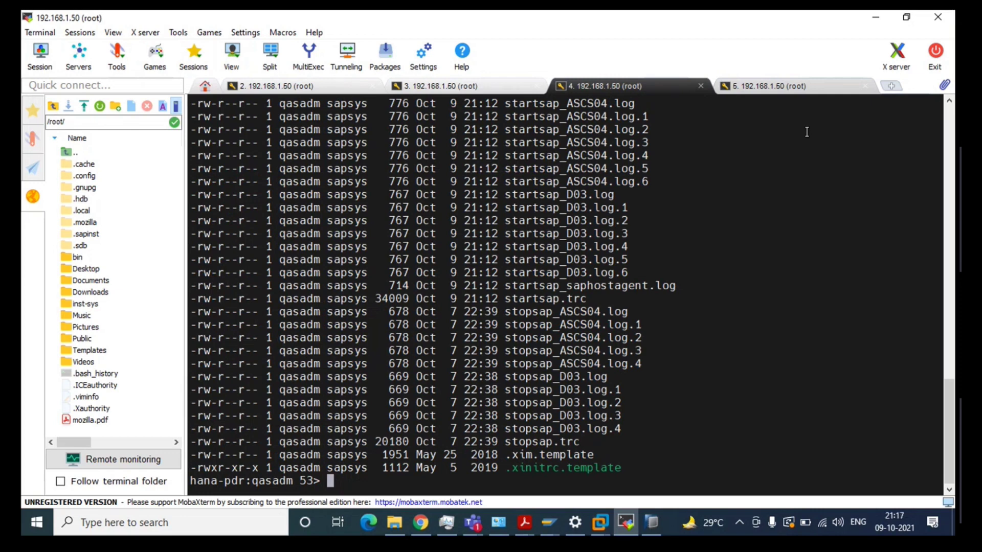
type("cd pro")
key("Return")
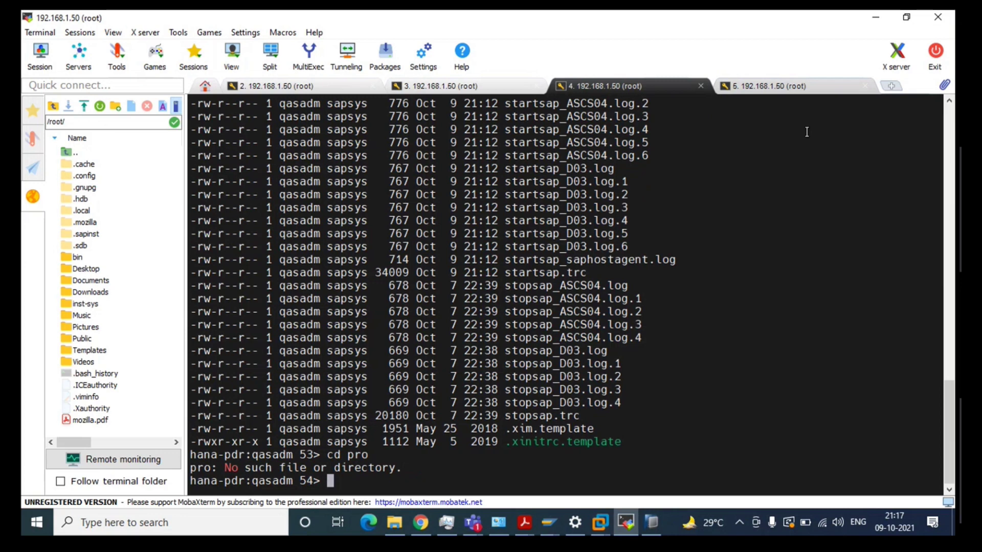
Step: List /usr/sap/QAS/ to see ASCS04, D03, hdbclient and SYS, then minimize the terminal
type("ls /")
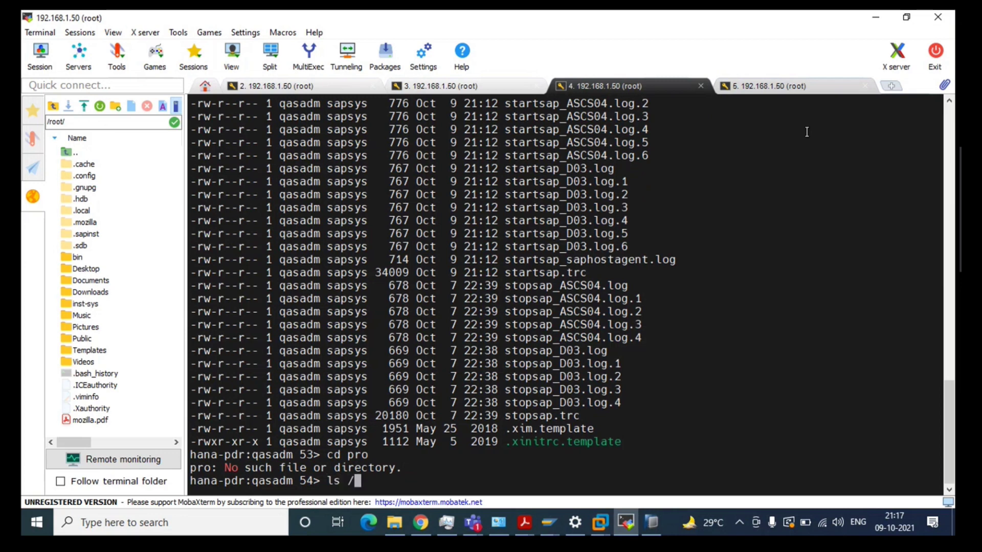
type("usr/sap/")
key("Tab")
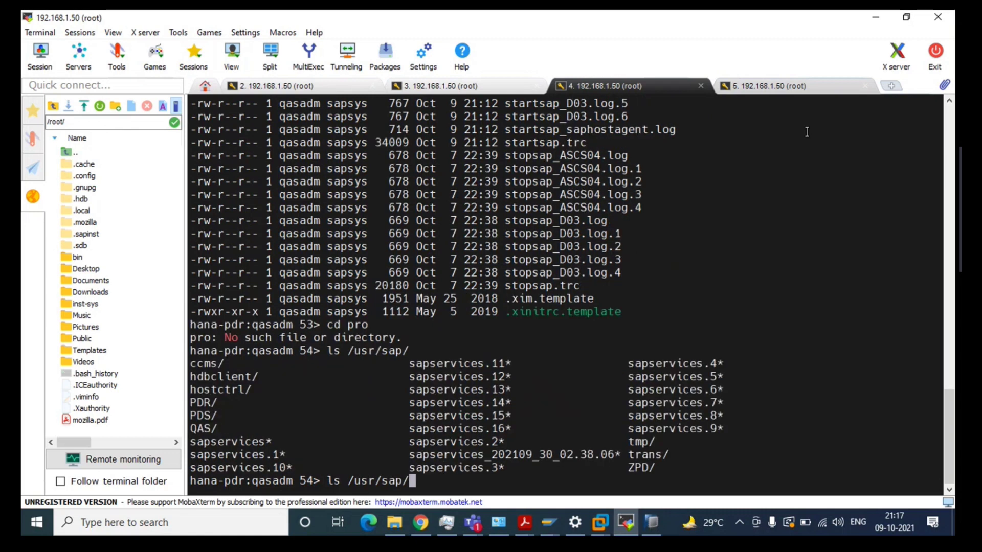
key("Tab")
type("QAS/")
key("Tab")
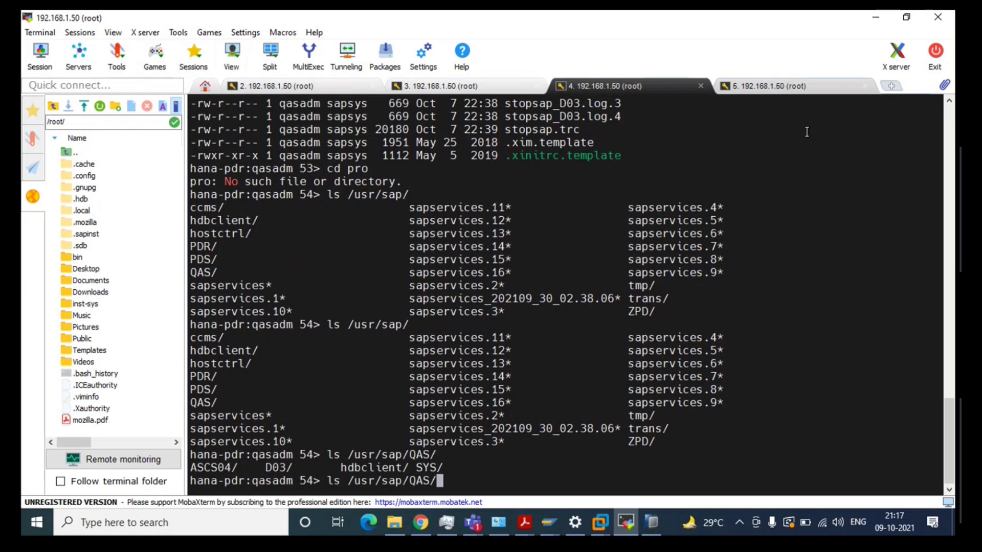
key("ctrl+c")
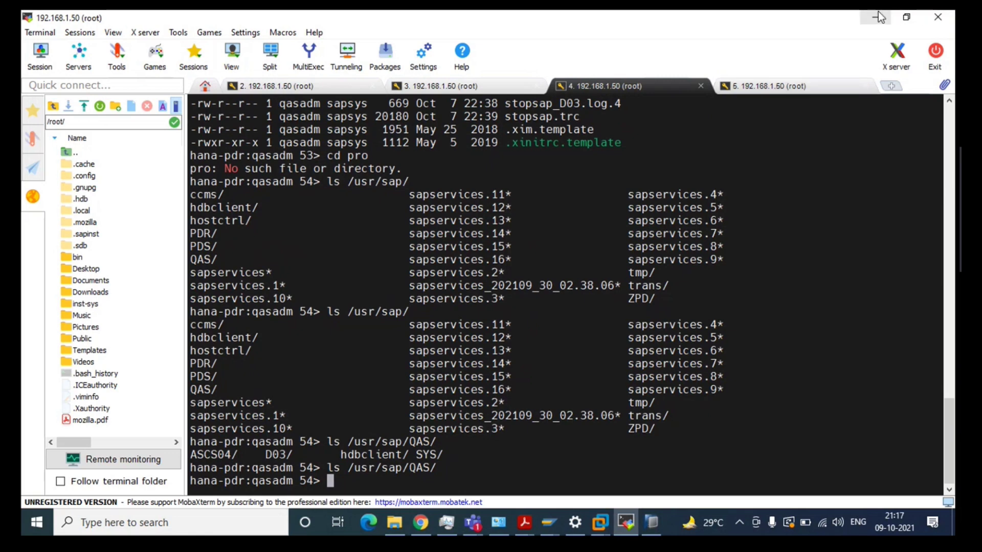
left_click(878, 17)
Step: Enter tenant name QAS and description 'Quality', then advance to the connection page
type("QAS")
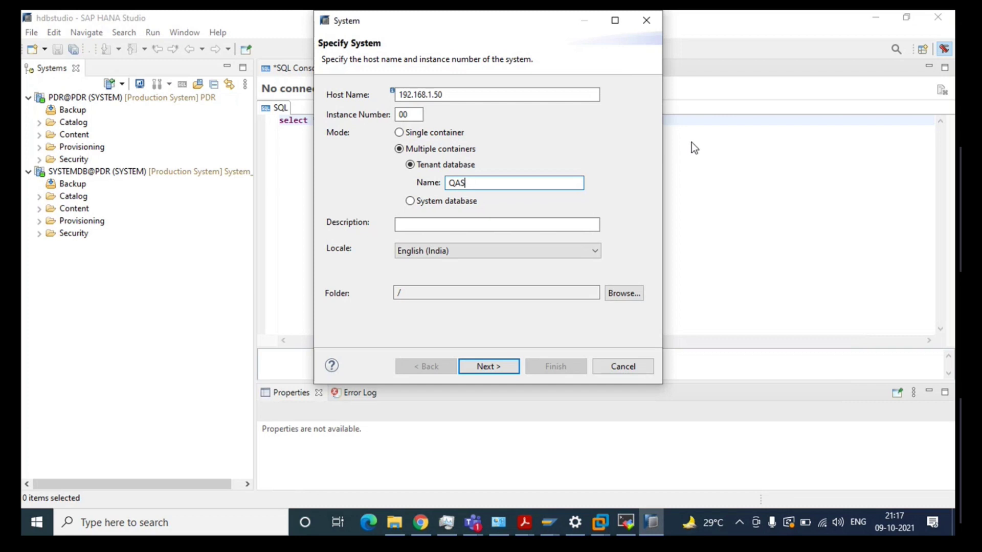
left_click(468, 225)
type("Q")
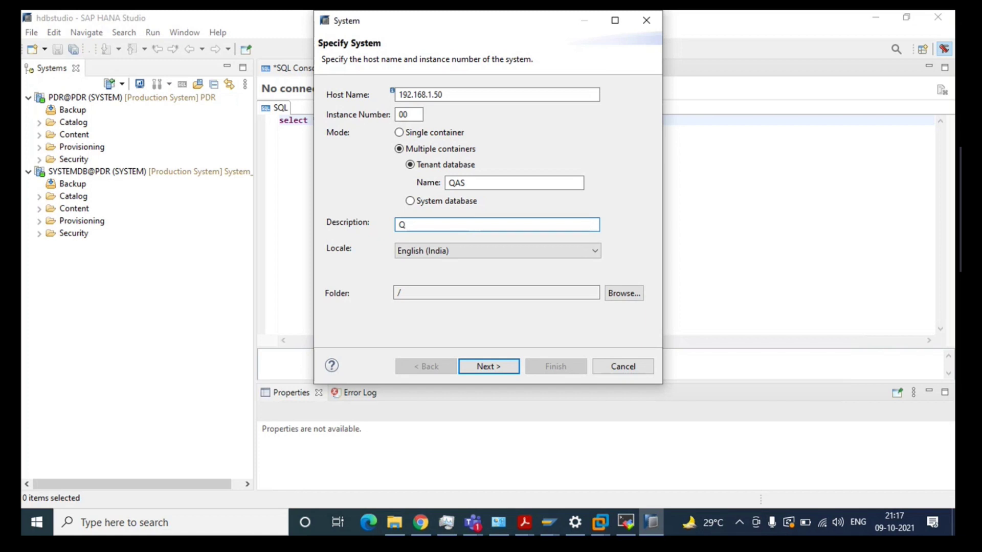
type("uality")
left_click(485, 366)
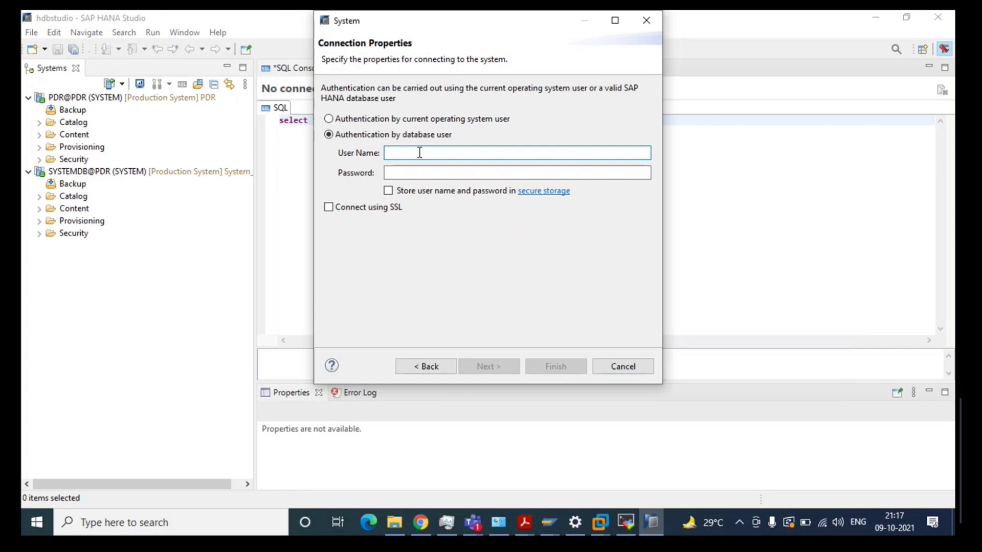
Step: Log on as database user SYSTEM with its password, stored in secure storage, and continue
type("SYSTEM")
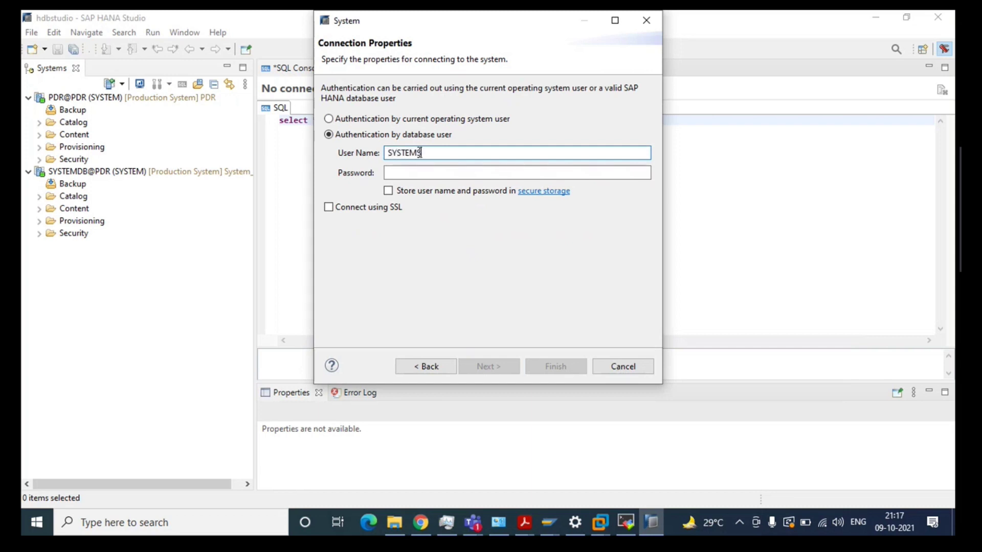
key("Tab")
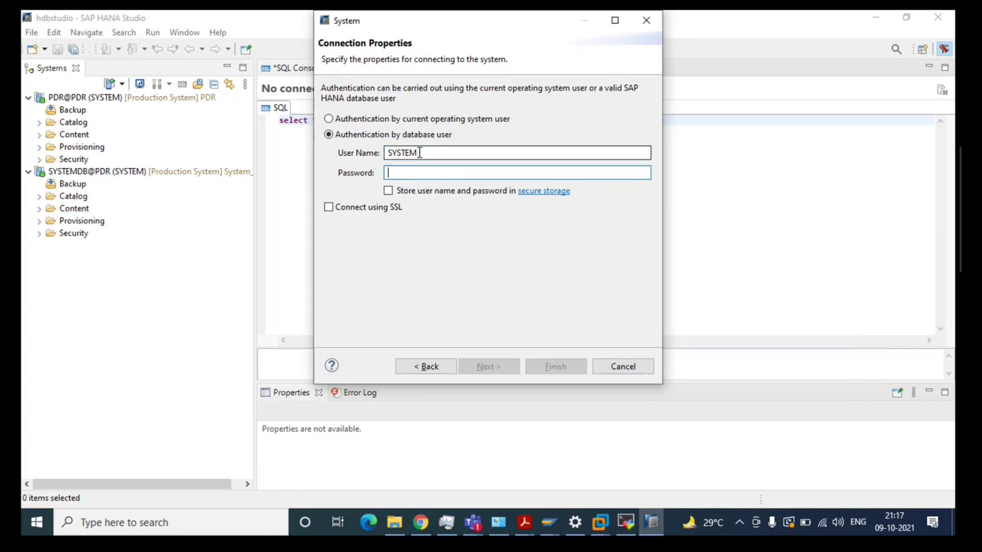
type("****")
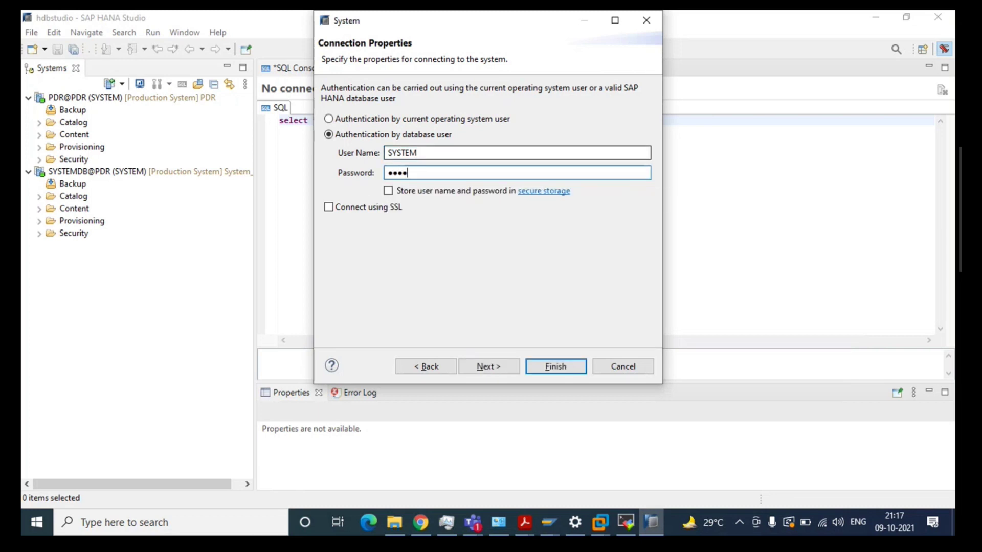
type("******")
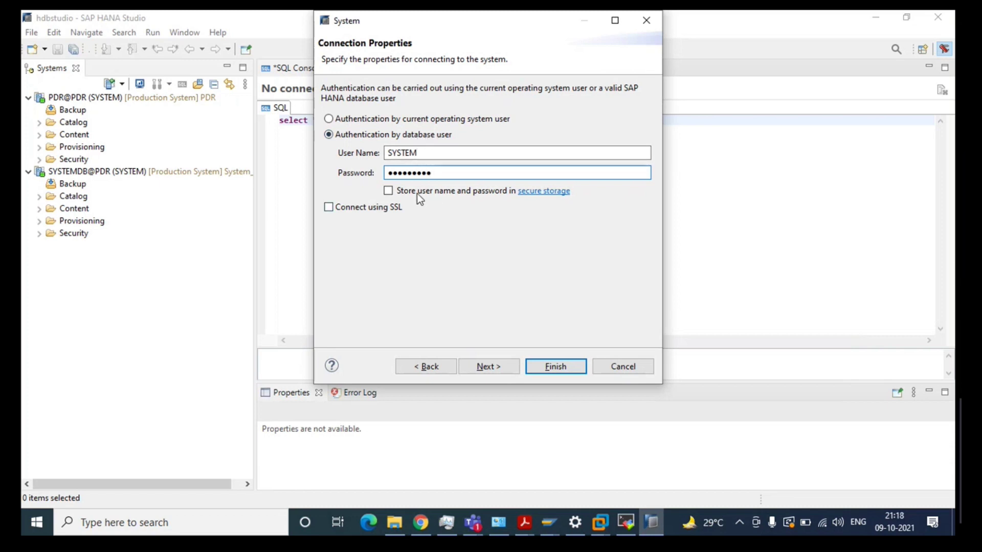
left_click(389, 191)
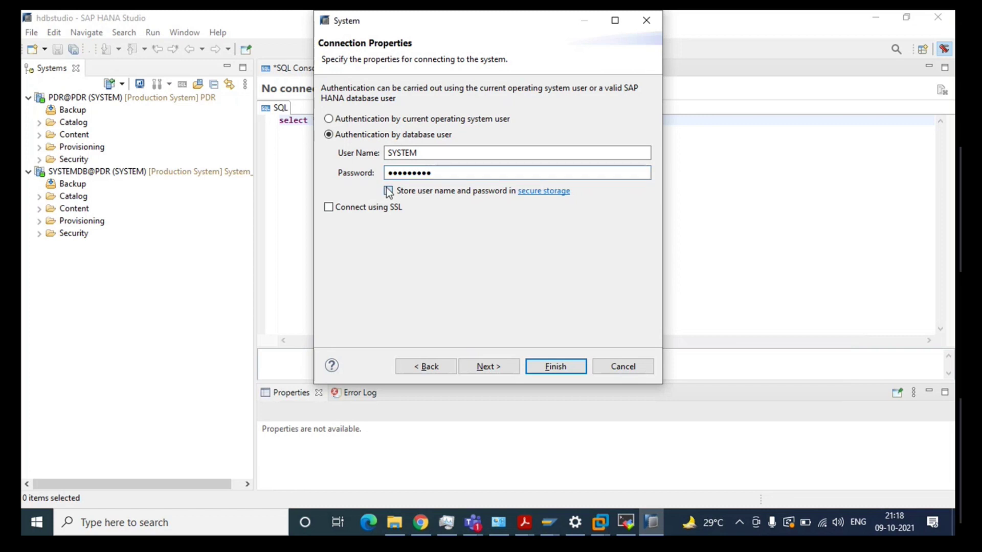
left_click(492, 370)
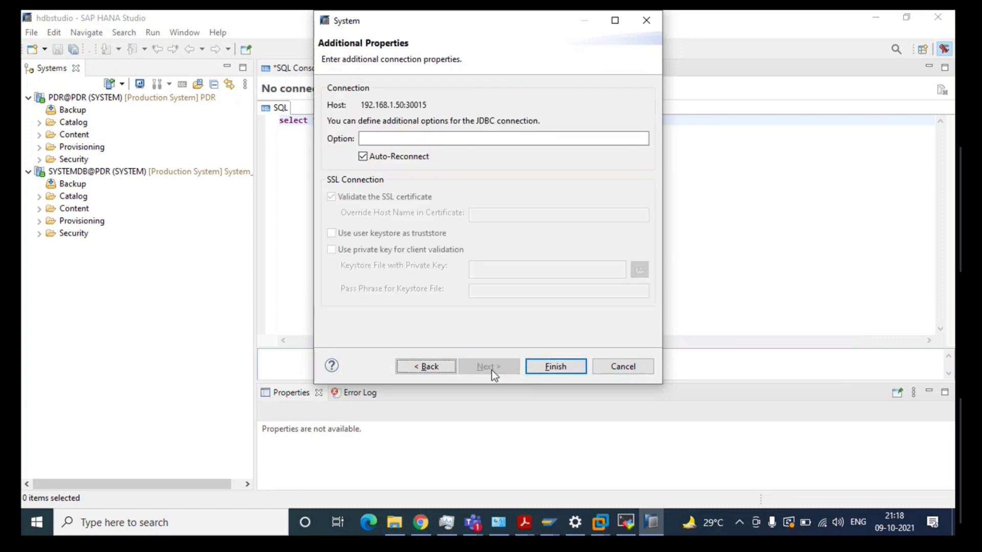
Step: Finish the wizard, add the unreachable system anyway, and confirm system ID PDR
left_click(570, 368)
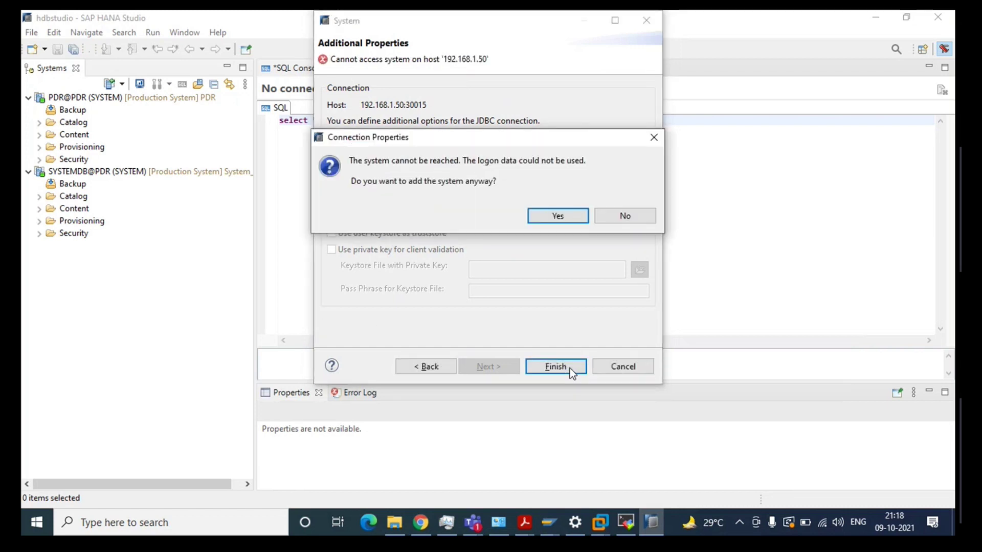
left_click(557, 215)
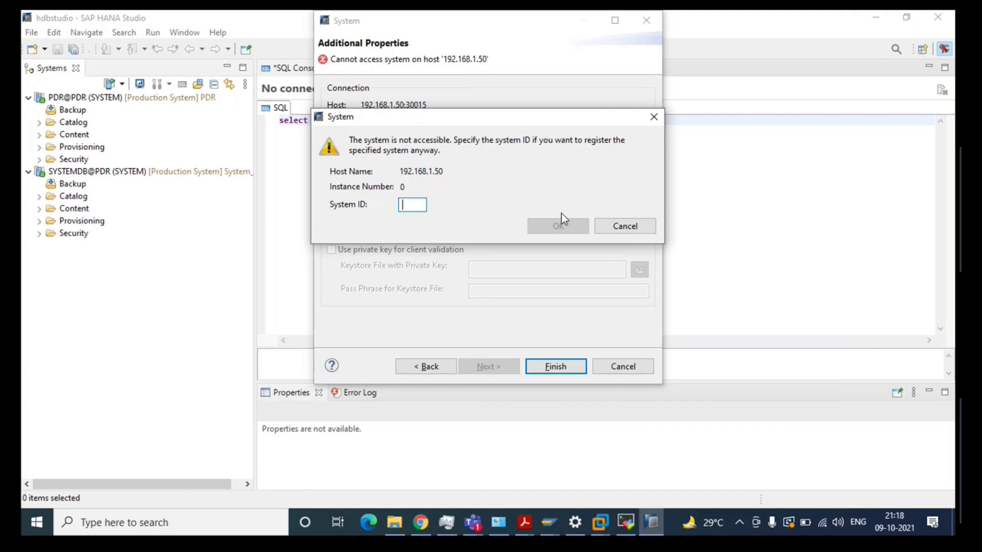
type("PDR")
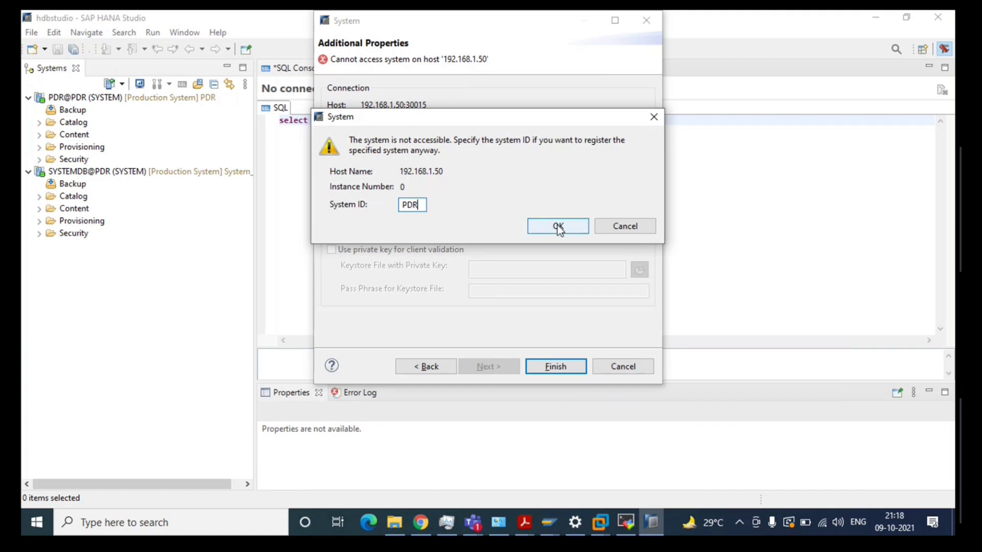
left_click(557, 225)
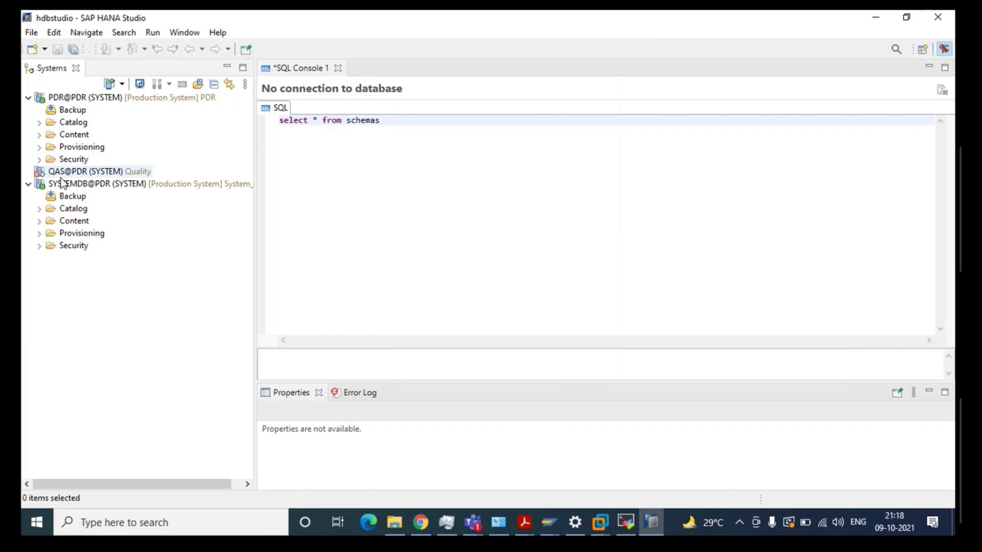
Step: Try opening administration for QAS@PDR and dismiss the connection error
mouse_move(50, 176)
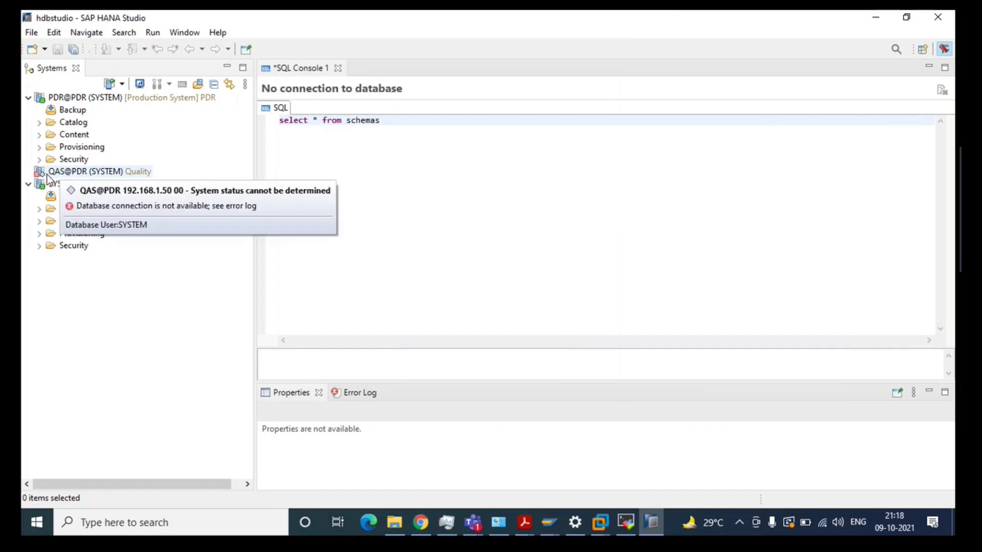
left_click(48, 175)
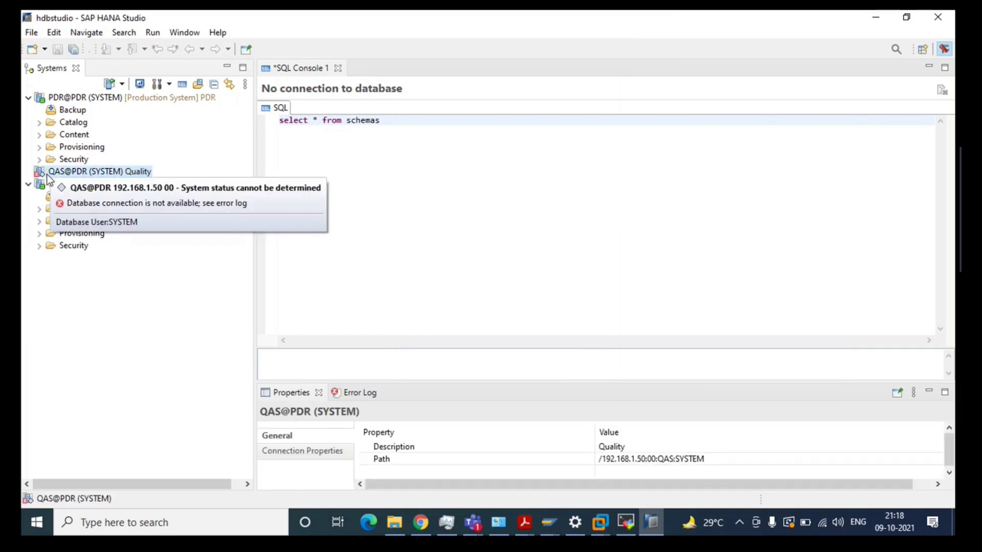
double_click(76, 170)
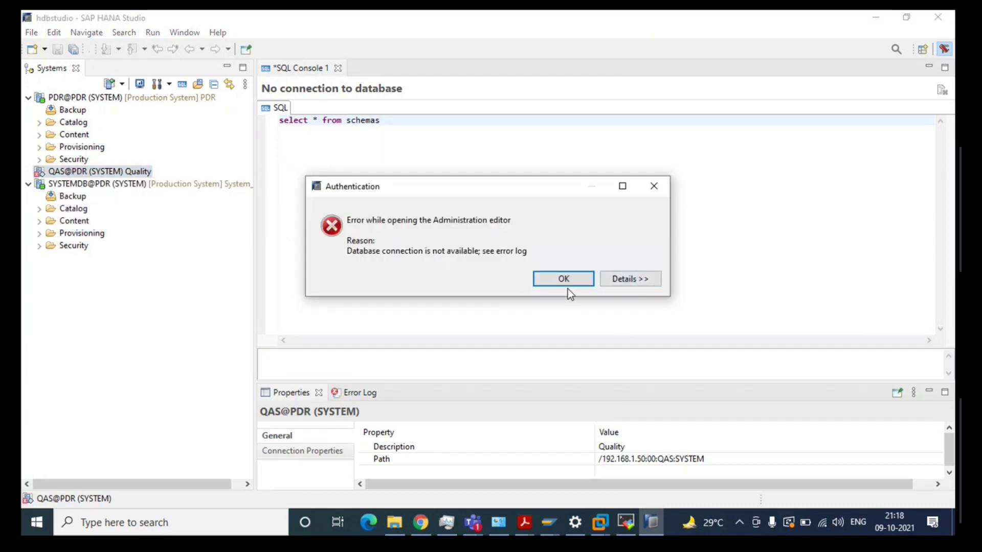
left_click(561, 277)
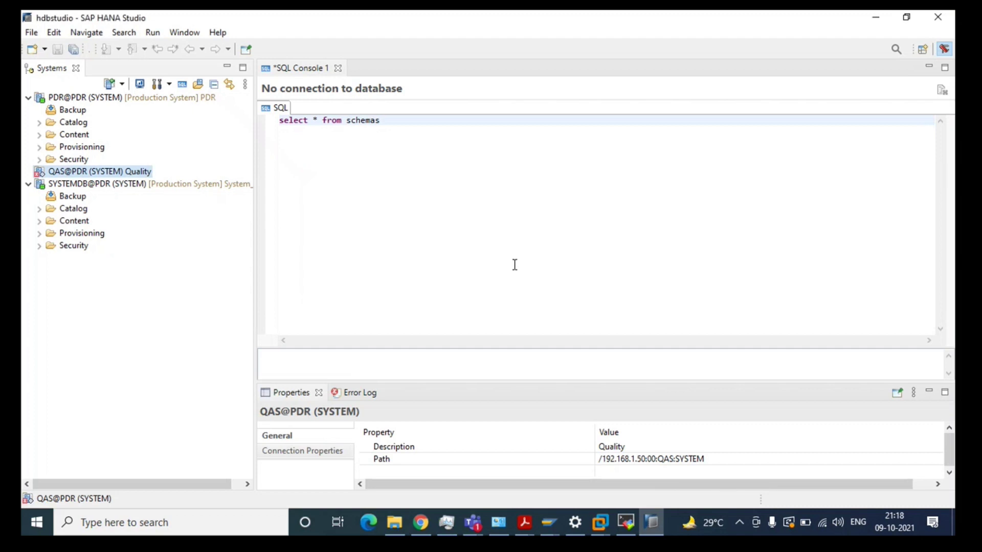
Step: Remove the QAS@PDR system entry and start a fresh Add System wizard
right_click(120, 174)
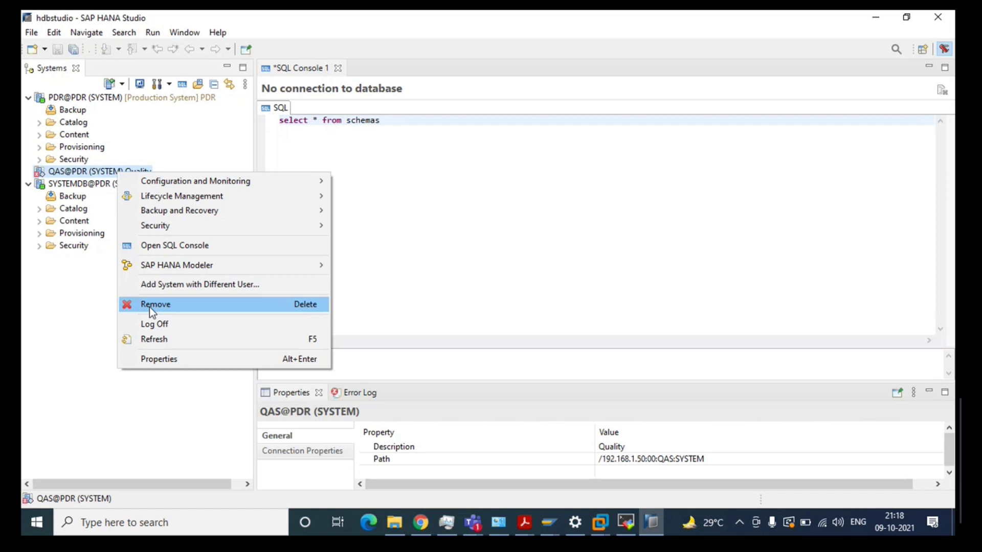
left_click(149, 305)
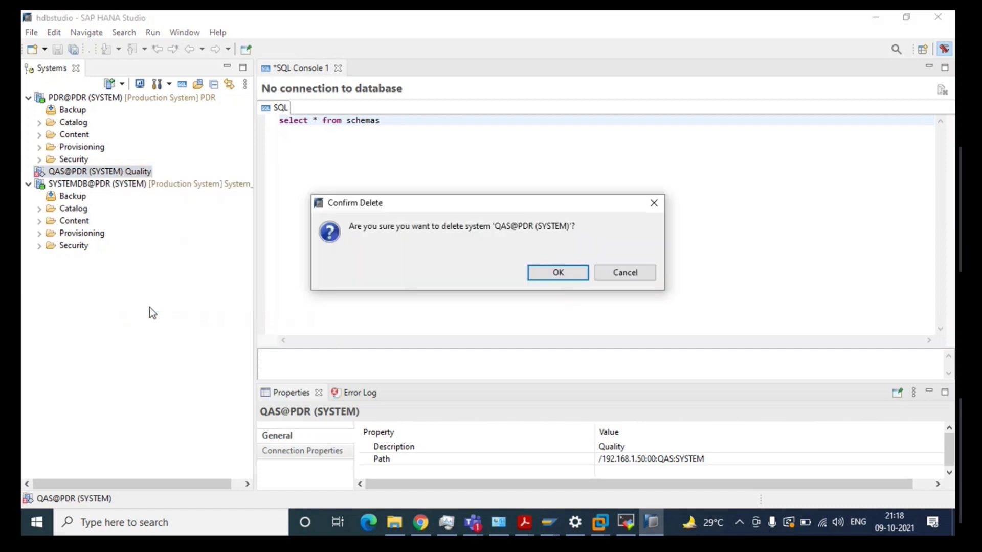
left_click(557, 275)
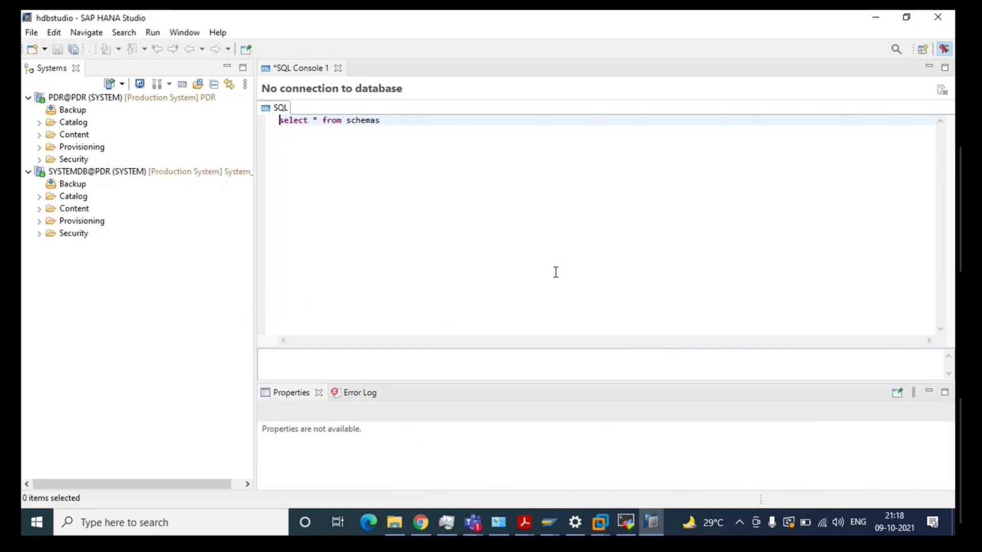
left_click(555, 272)
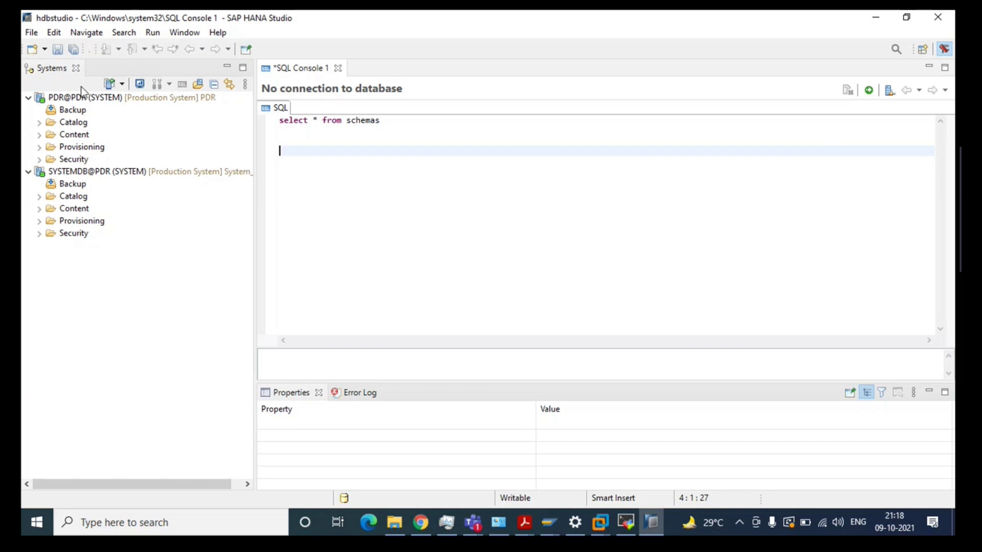
left_click(110, 84)
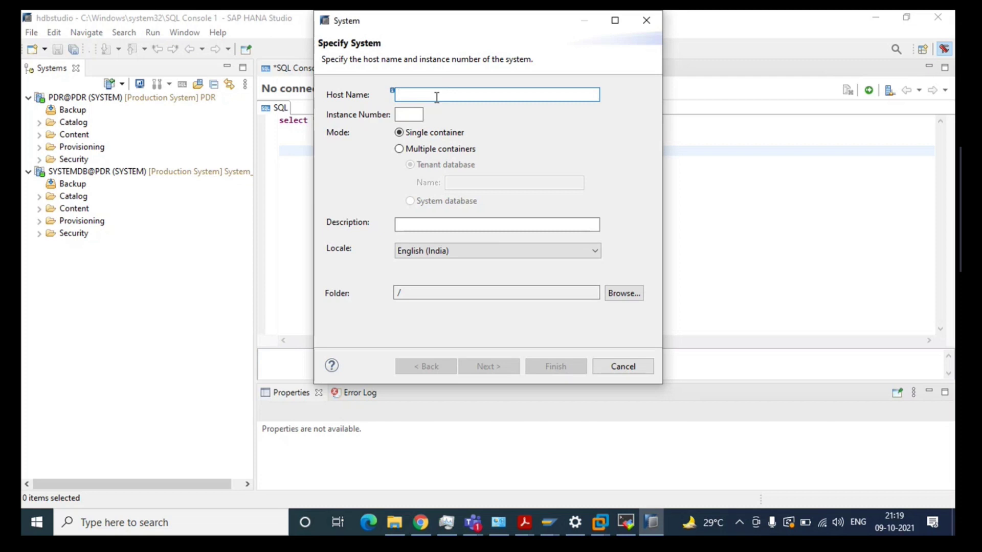
Step: Enter host 192.168.1.50 and instance number 00 for the new system connection
type("1")
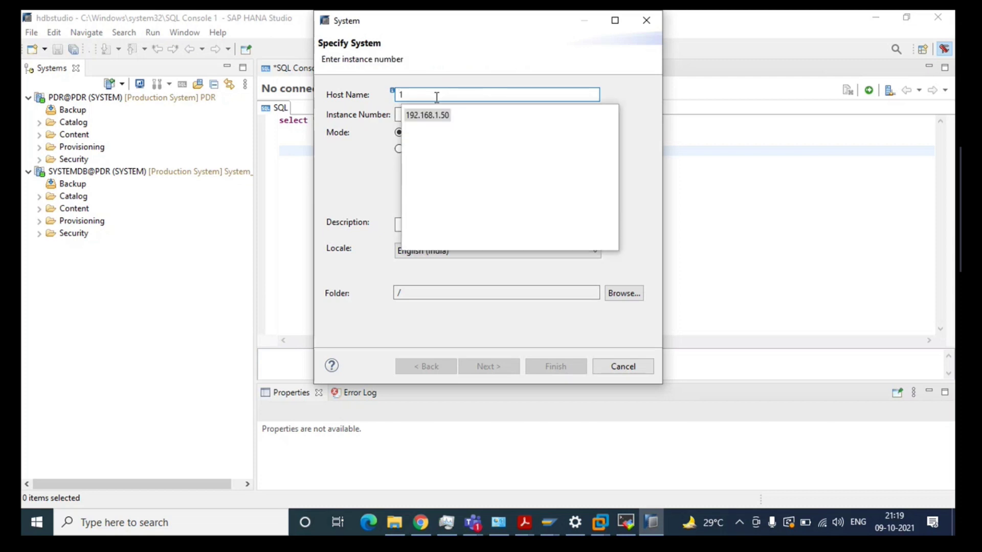
key("Return")
key("Tab")
type("00")
key("Tab")
key("Tab")
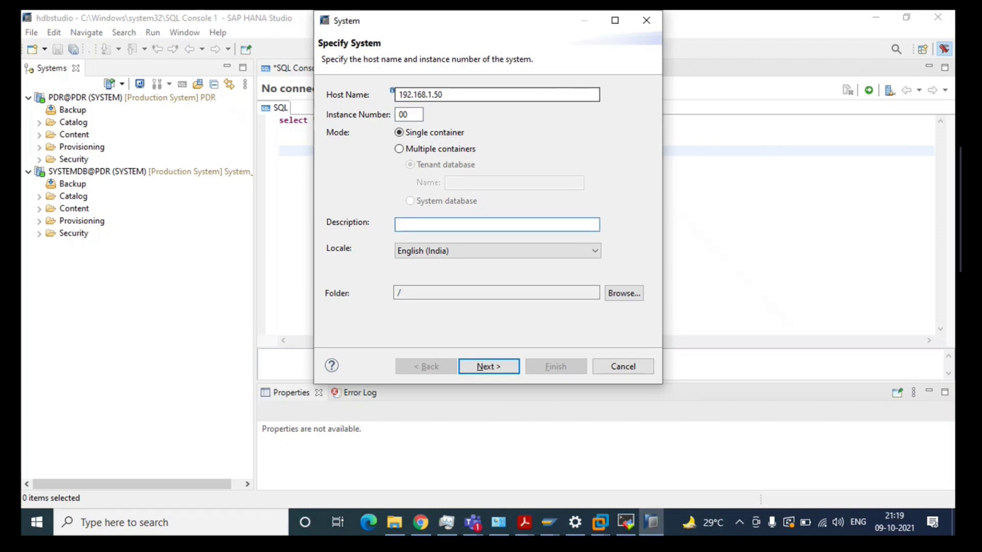
Step: Choose multiple containers, try System database, then settle on Tenant database
left_click(450, 149)
left_click(476, 183)
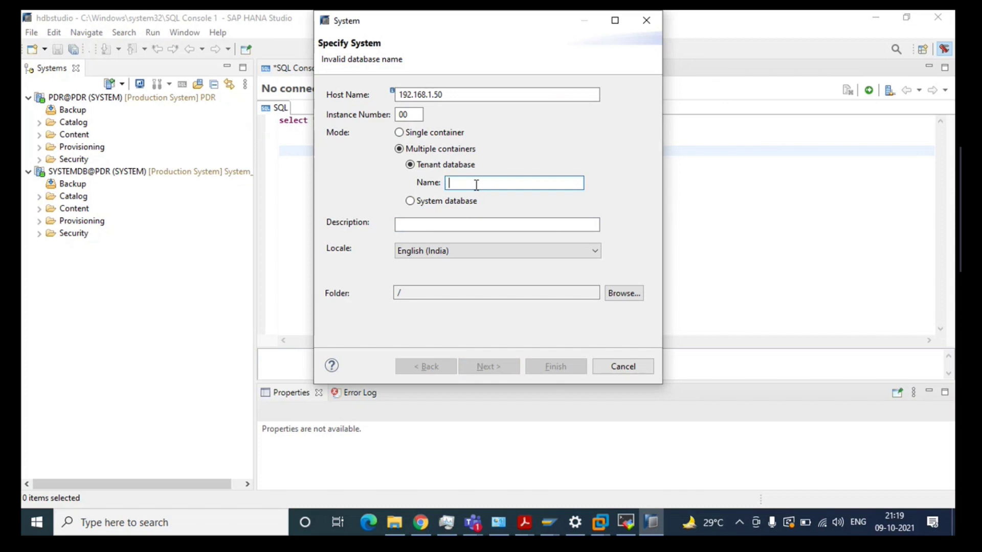
left_click(450, 202)
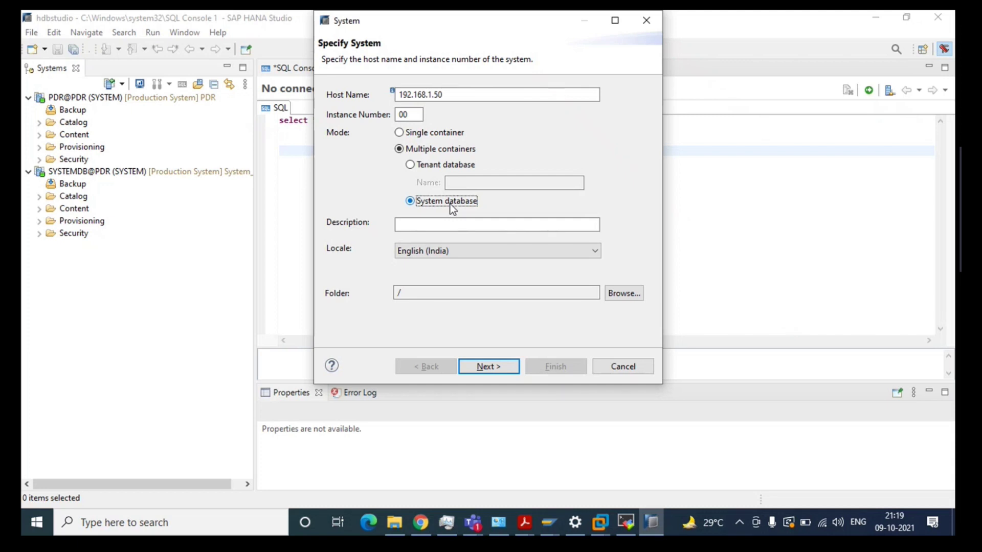
left_click(434, 169)
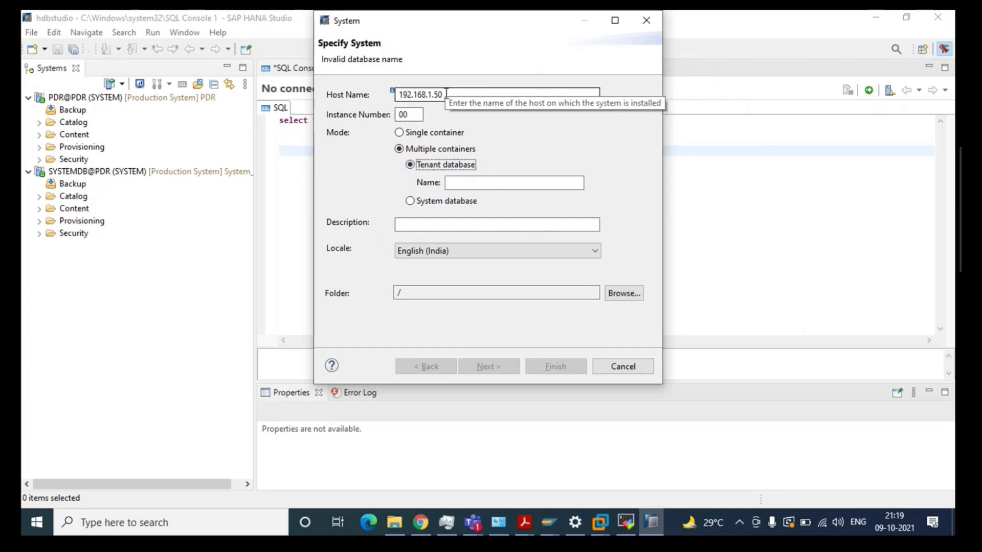
left_click(406, 114)
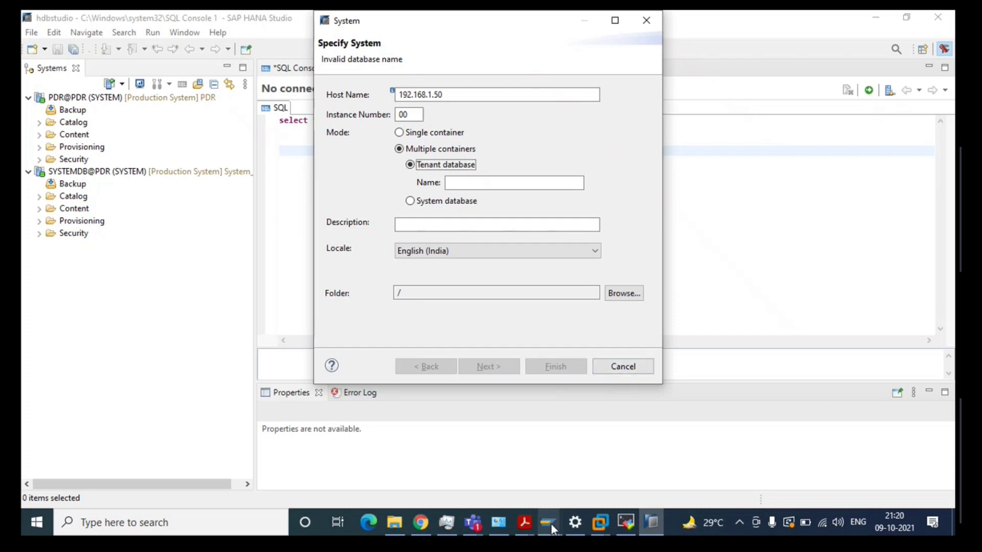
mouse_move(550, 523)
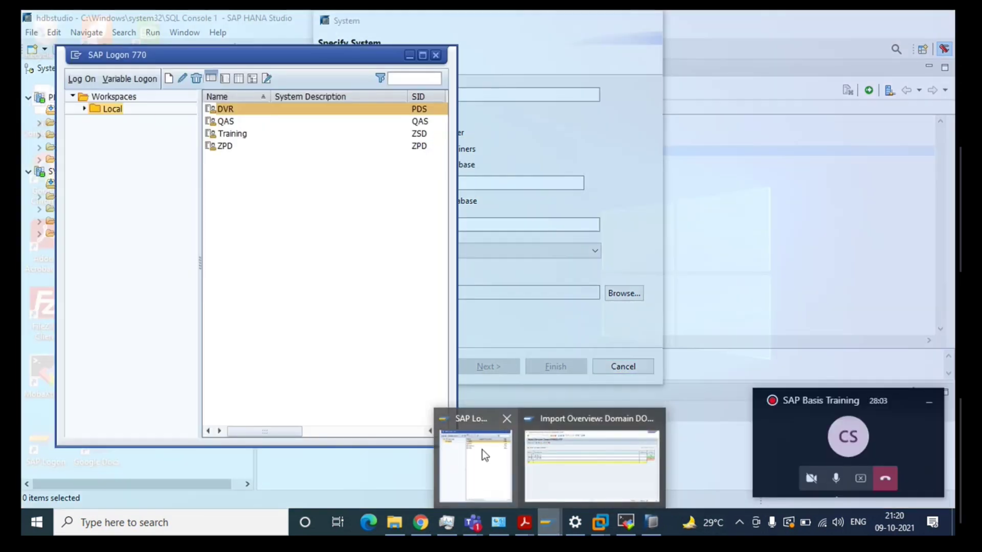
left_click(481, 450)
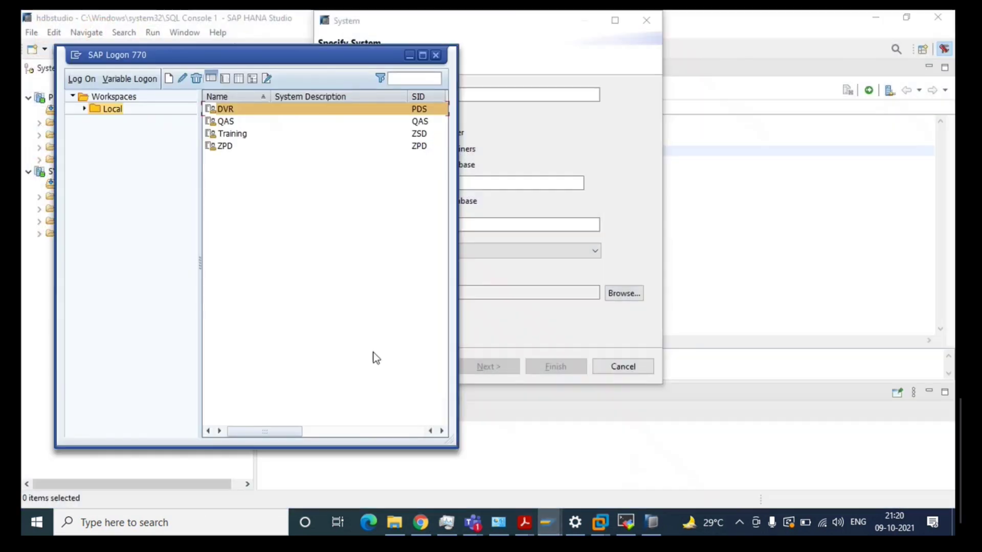
left_click(228, 123)
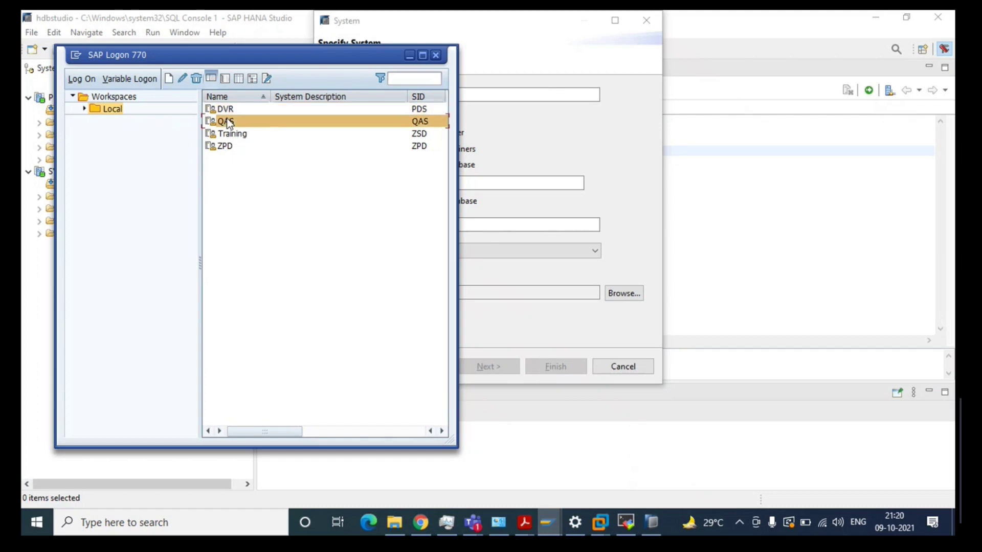
right_click(228, 123)
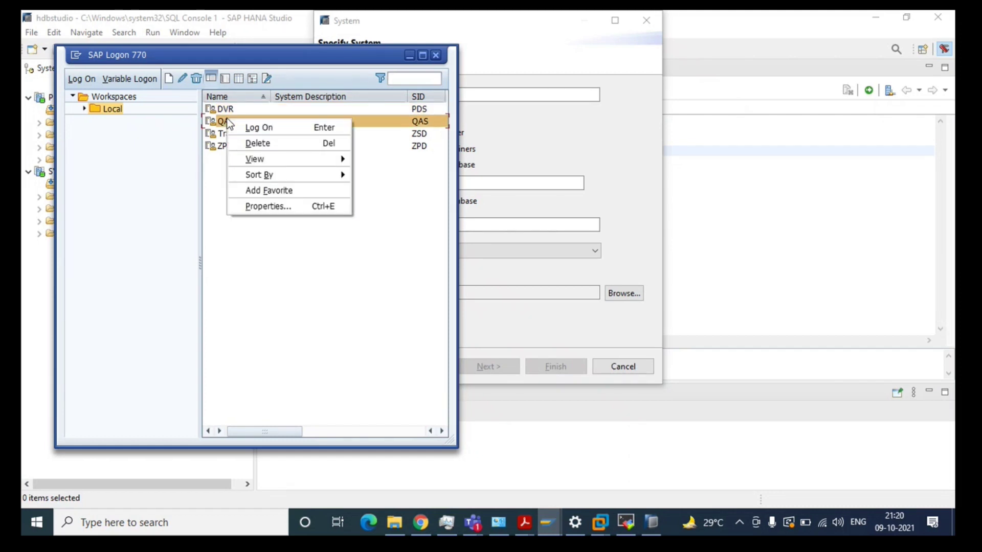
left_click(282, 211)
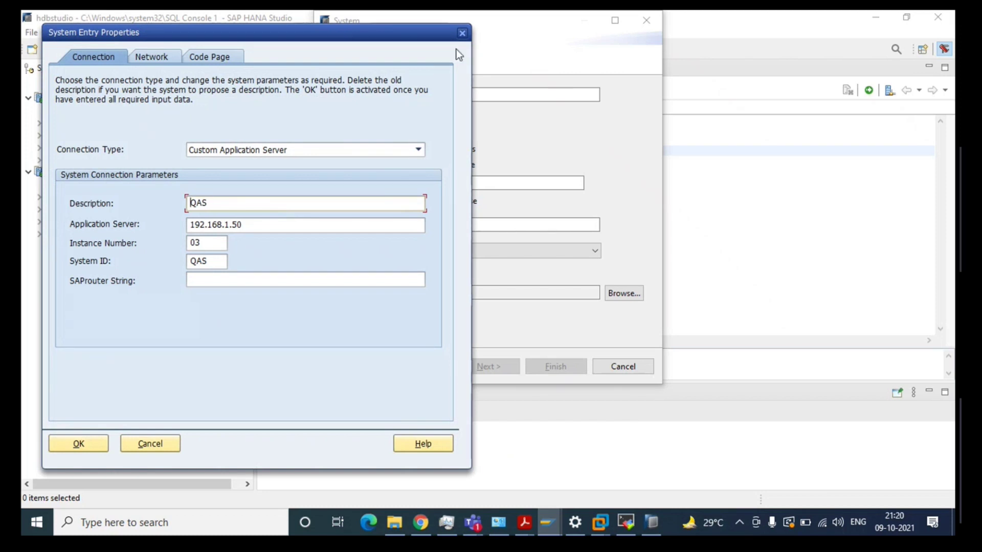
left_click(462, 34)
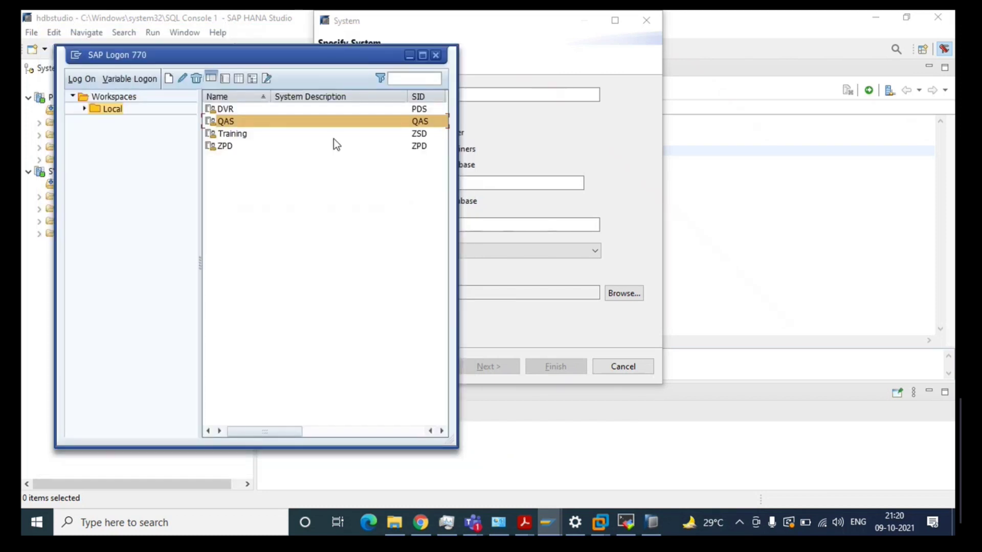
left_click(234, 109)
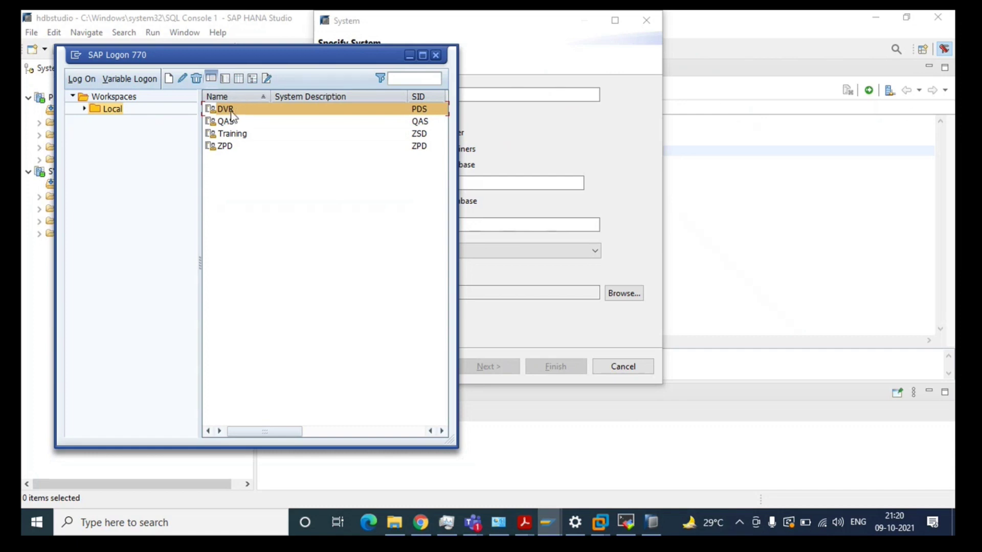
right_click(233, 115)
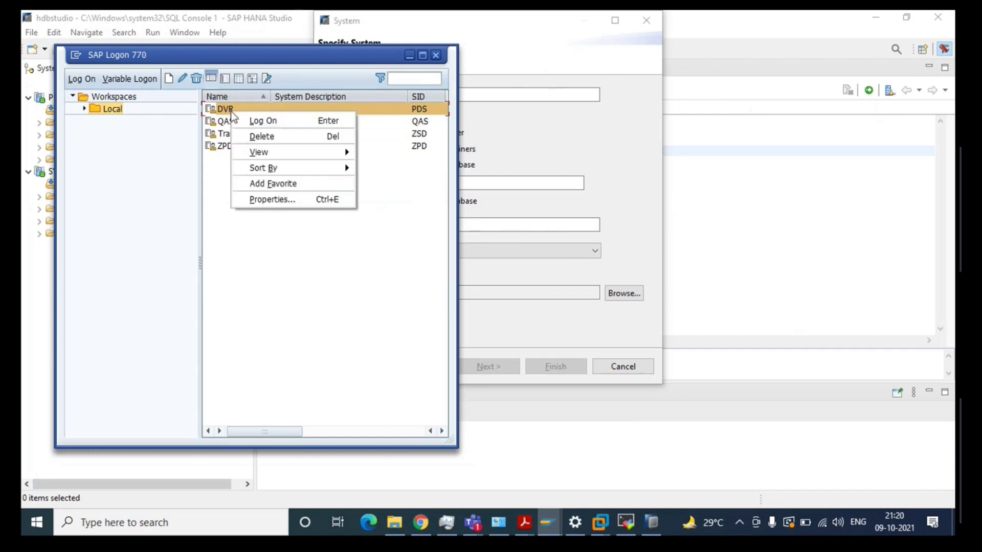
left_click(282, 203)
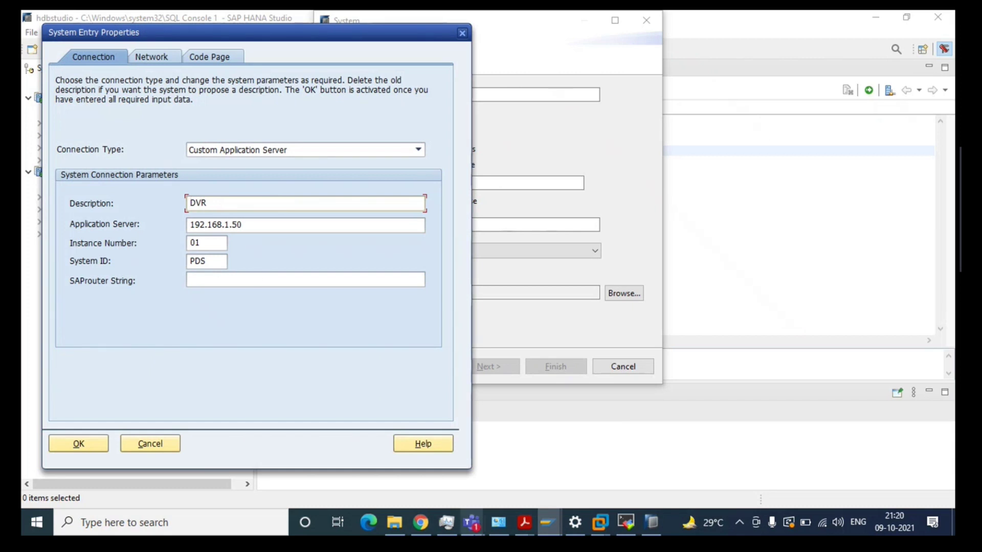
left_click(157, 443)
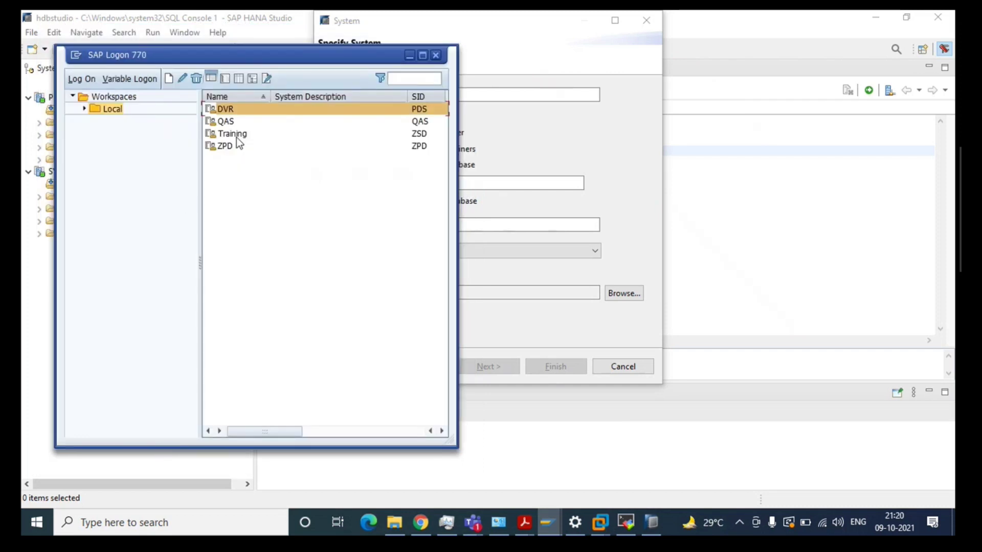
left_click(409, 53)
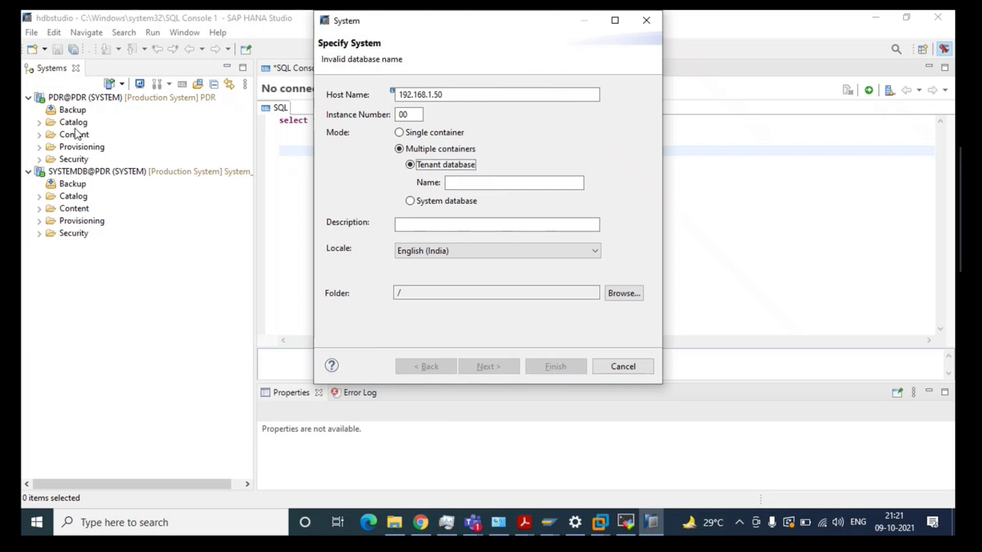
Step: Cancel the new system, expand PDR's Catalog and briefly open the SYSTEM and HANA_XS_BASE schemas
left_click(623, 371)
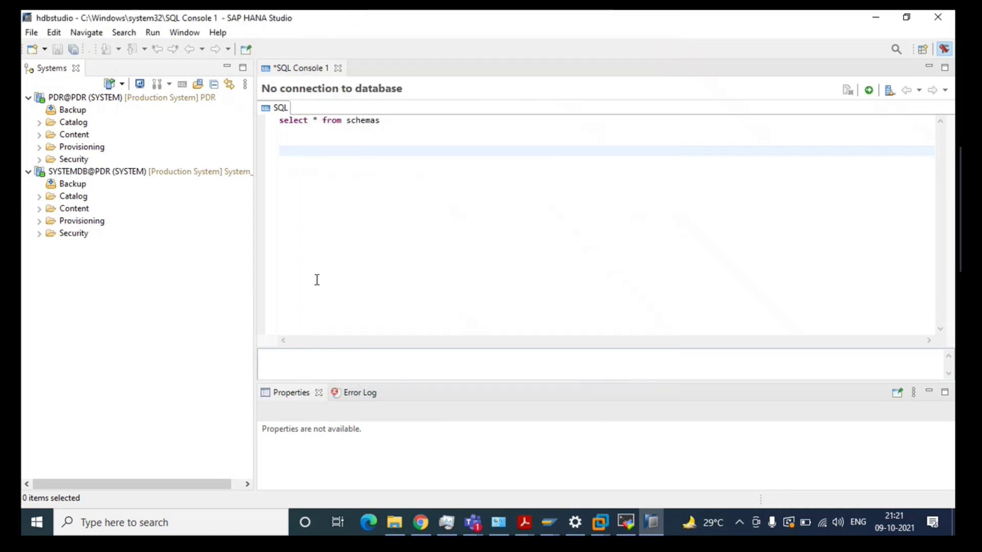
left_click(38, 123)
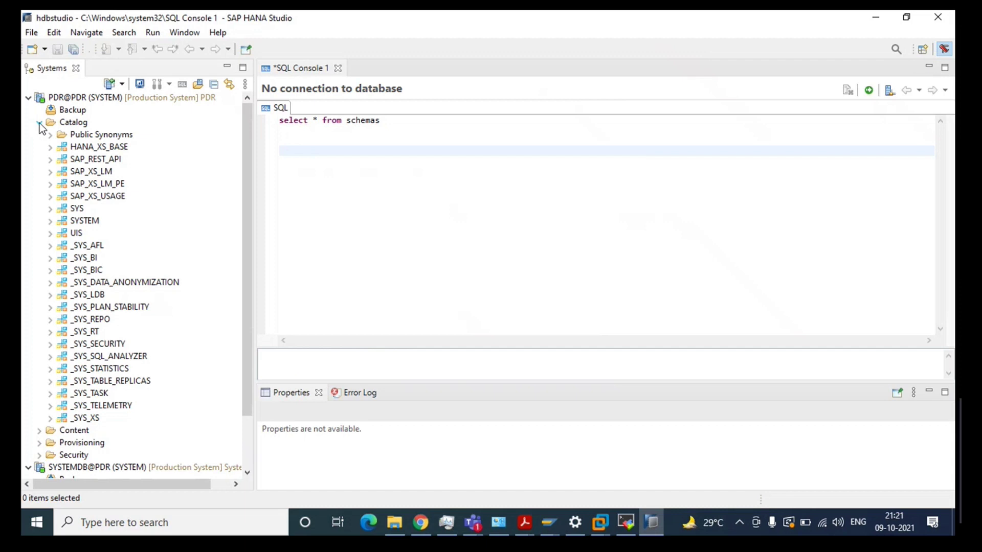
left_click(53, 226)
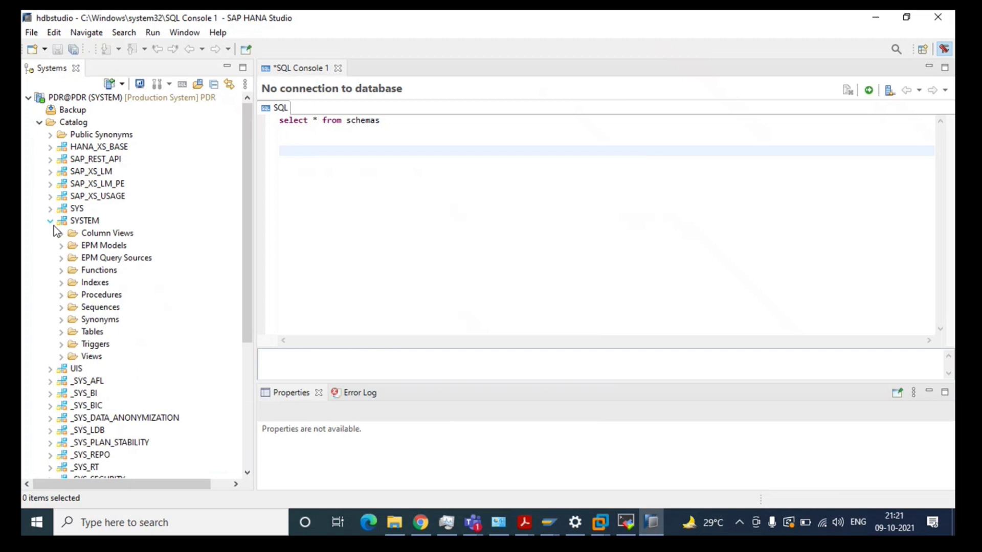
left_click(53, 226)
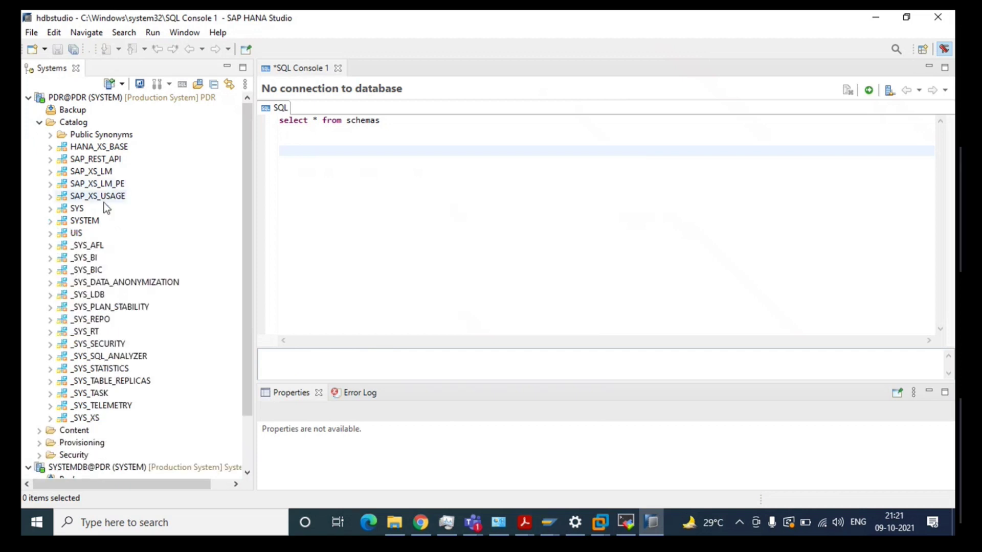
left_click(50, 147)
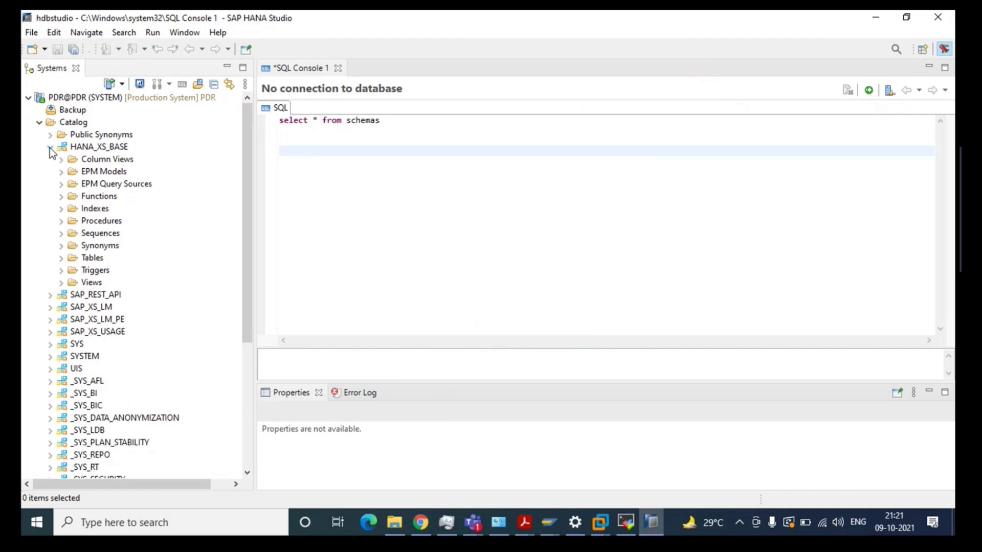
left_click(50, 148)
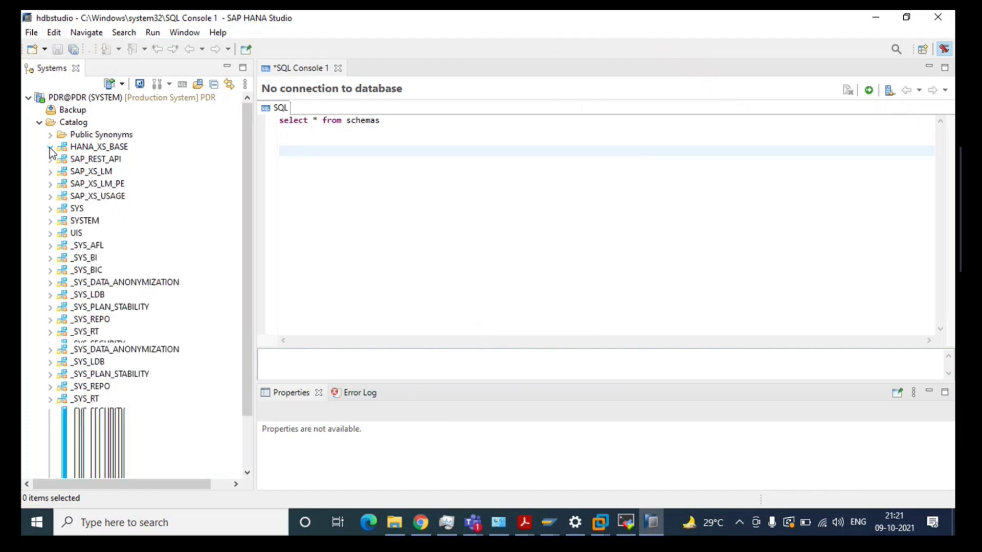
Step: Admit the waiting participant into the meeting and minimize the meeting window
left_click(821, 409)
left_click(562, 338)
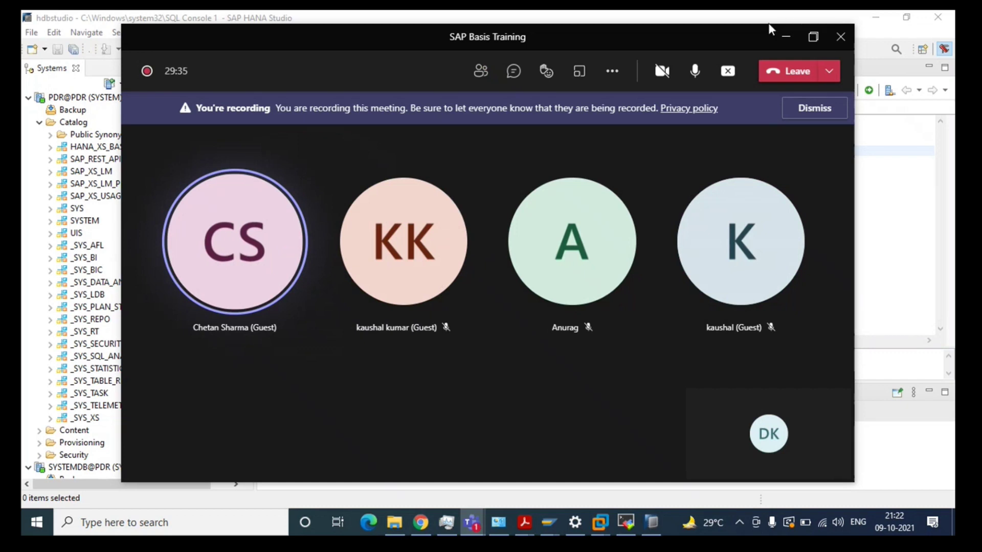
left_click(785, 36)
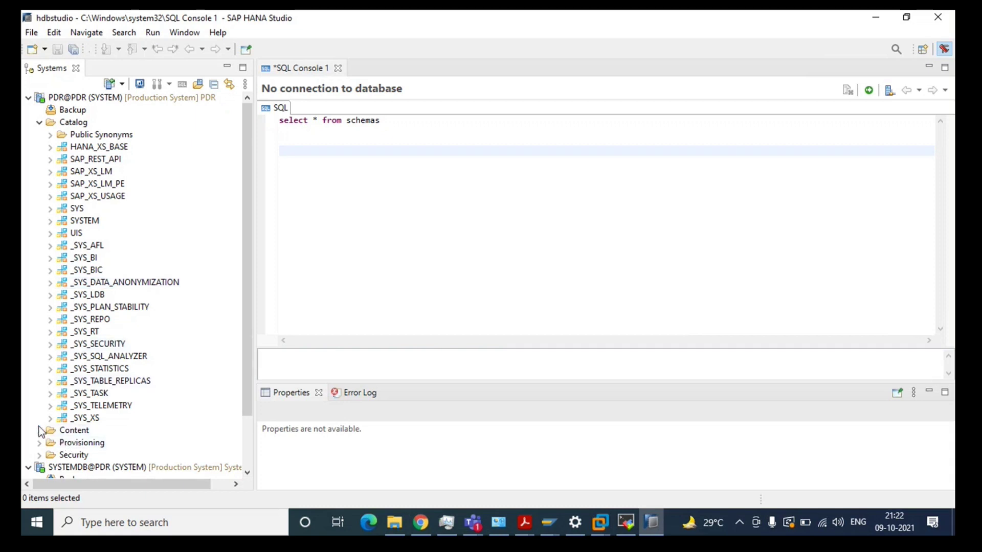
Step: Expand PDR's Content and Provisioning folders and SYSTEMDB's Content and Catalog folders
left_click(39, 430)
scroll(84, 431, "down", 3)
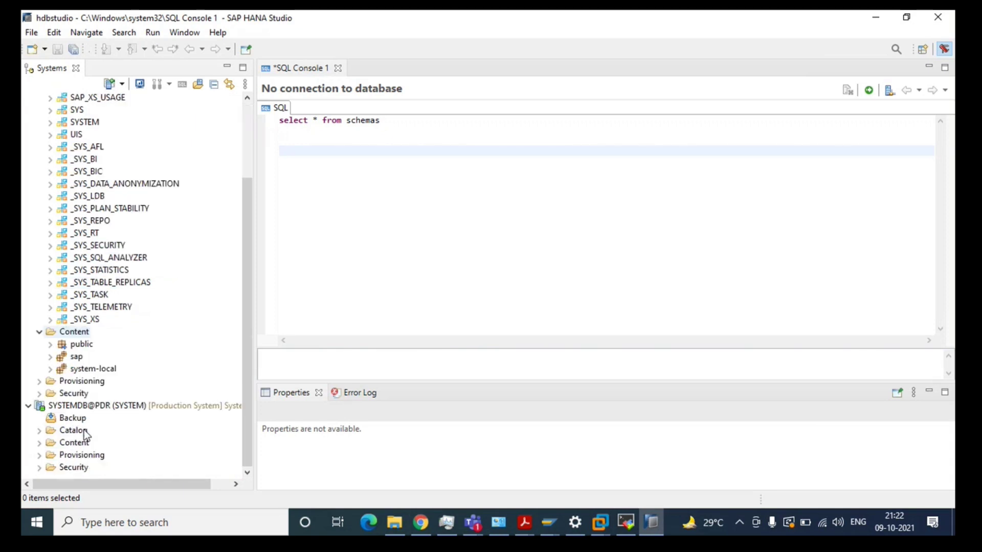
left_click(40, 382)
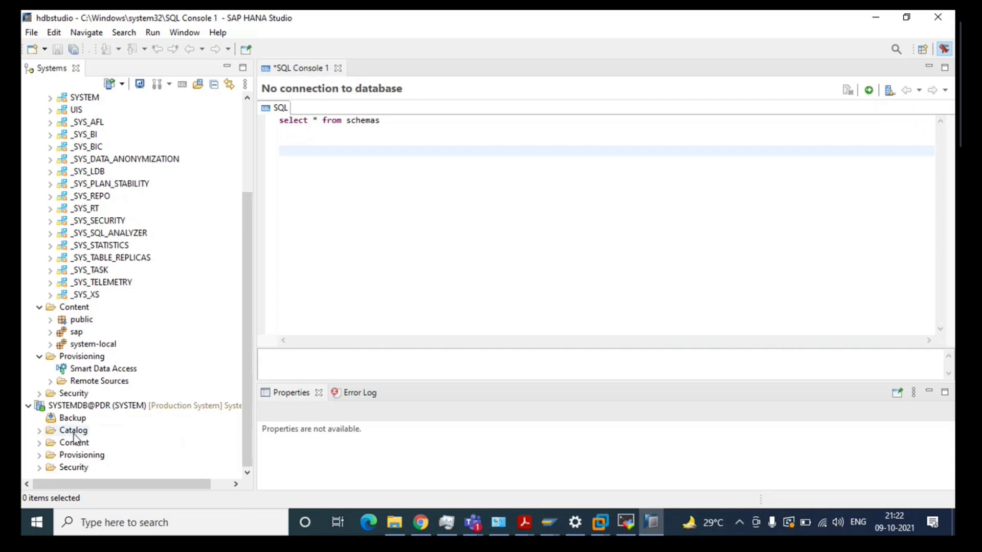
left_click(40, 442)
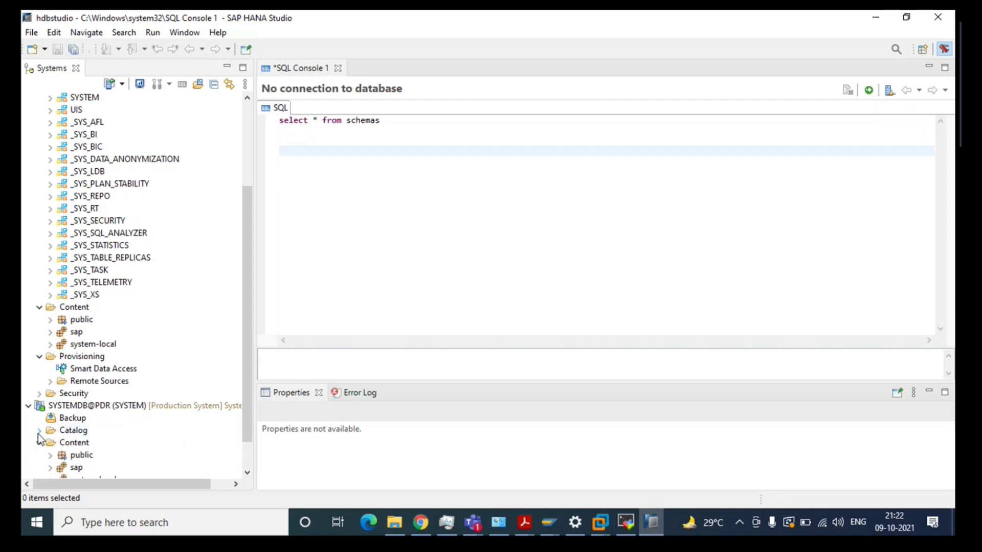
left_click(38, 431)
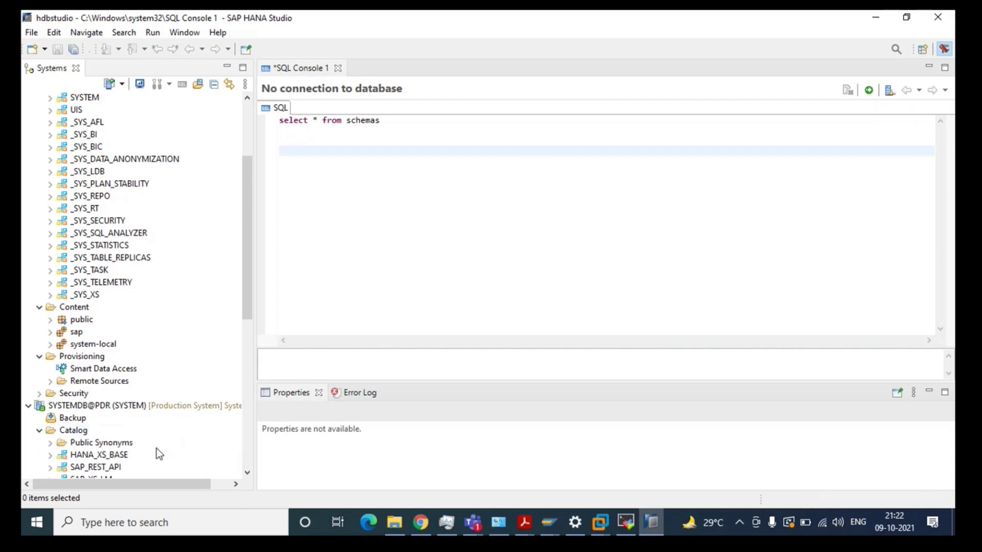
scroll(156, 449, "down", 5)
scroll(156, 449, "down", 4)
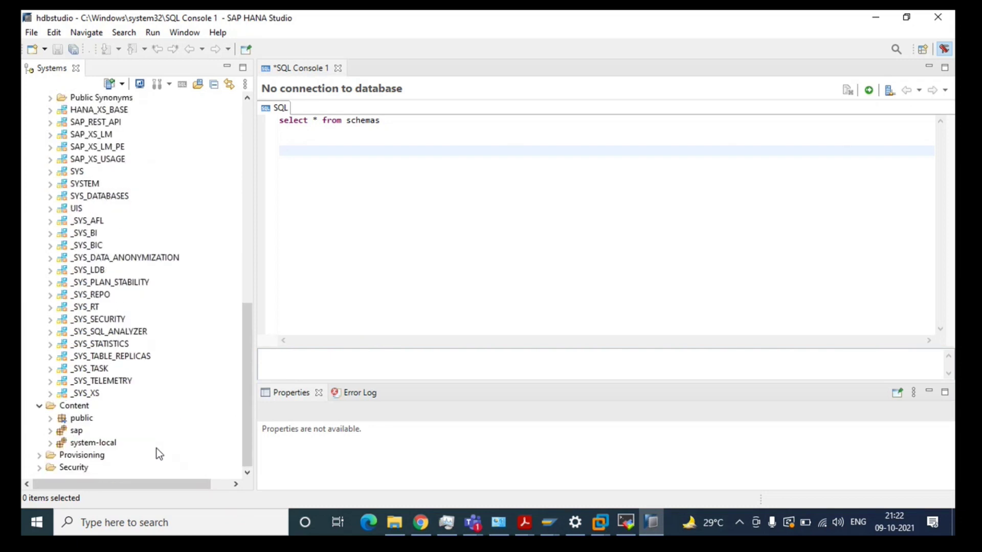
scroll(157, 449, "up", 1)
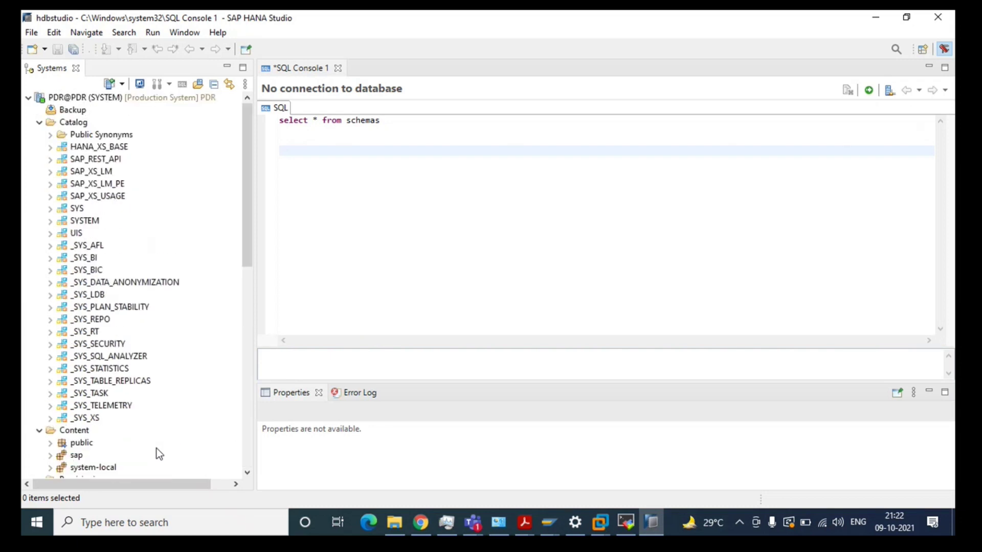
Step: Select PDR@PDR (SYSTEM), view its performance threads, and collapse the Catalog tree
left_click(71, 97)
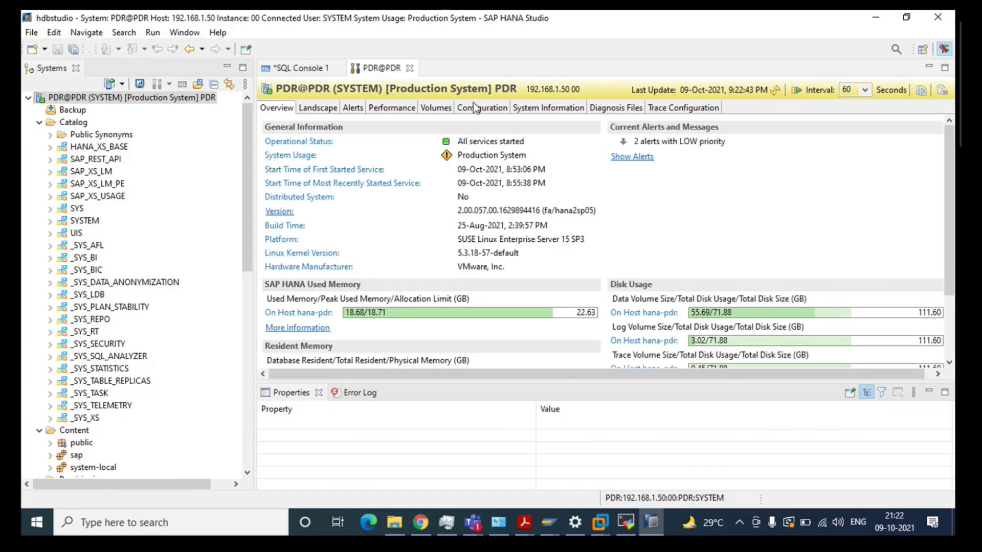
left_click(394, 111)
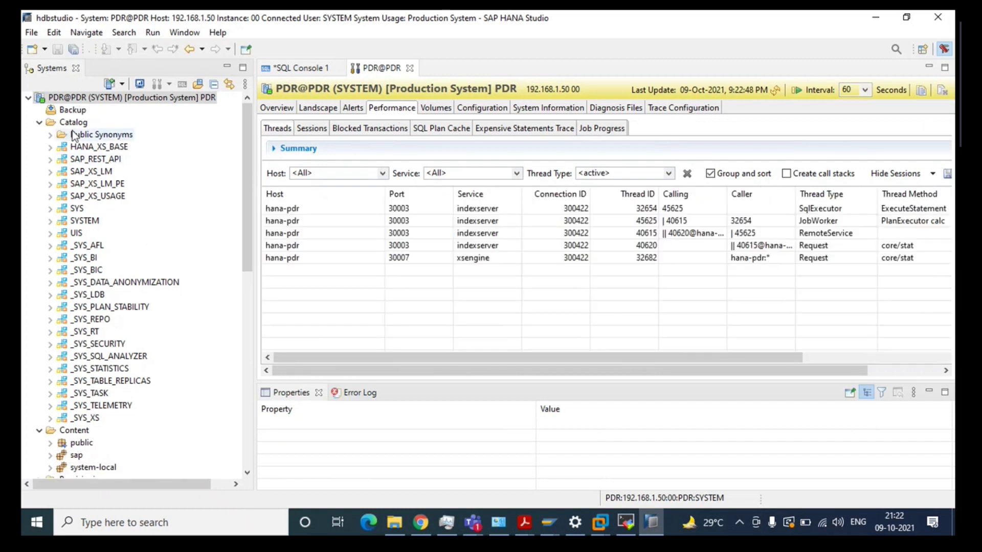
left_click(39, 123)
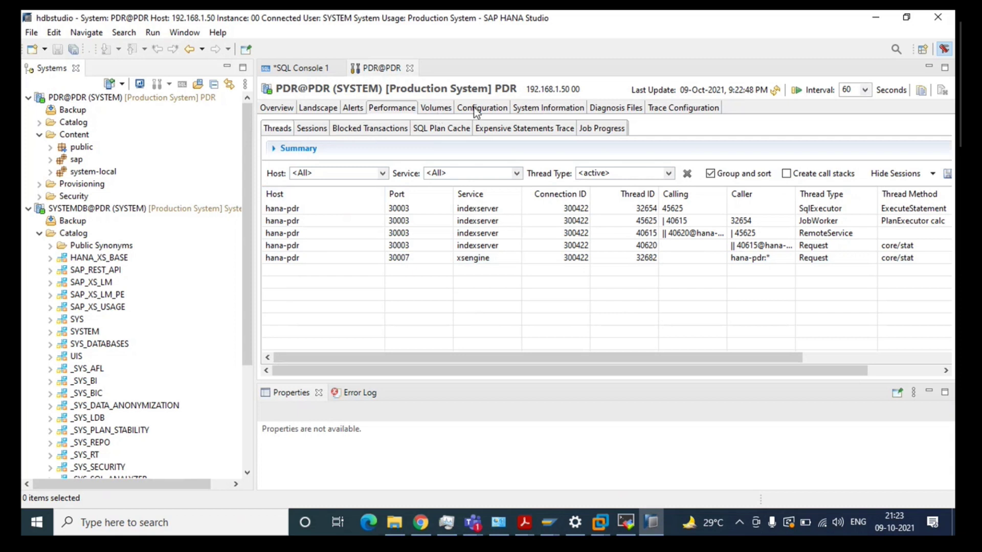
Step: Review the Alerts, Landscape and Overview tabs, then expand the Threads summary
left_click(360, 109)
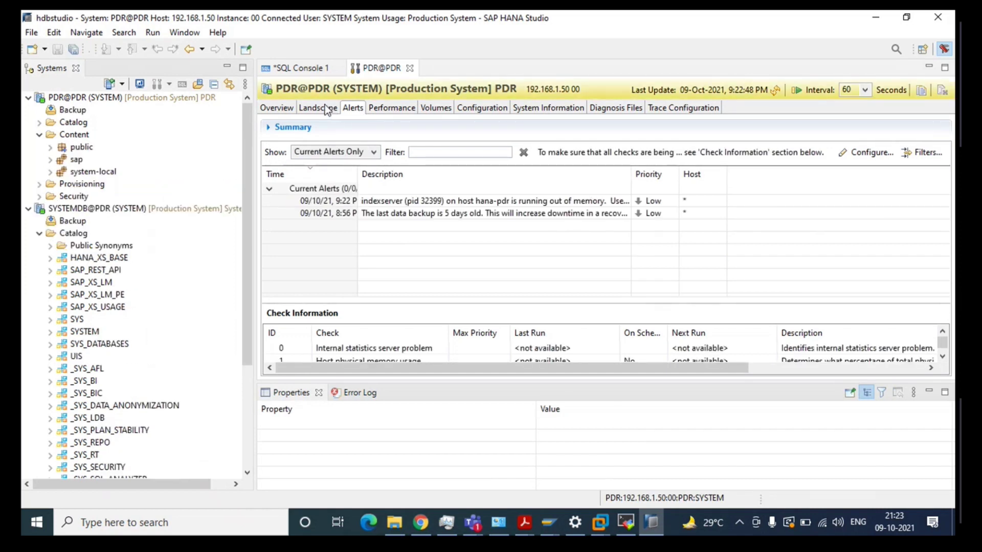
left_click(325, 109)
left_click(279, 109)
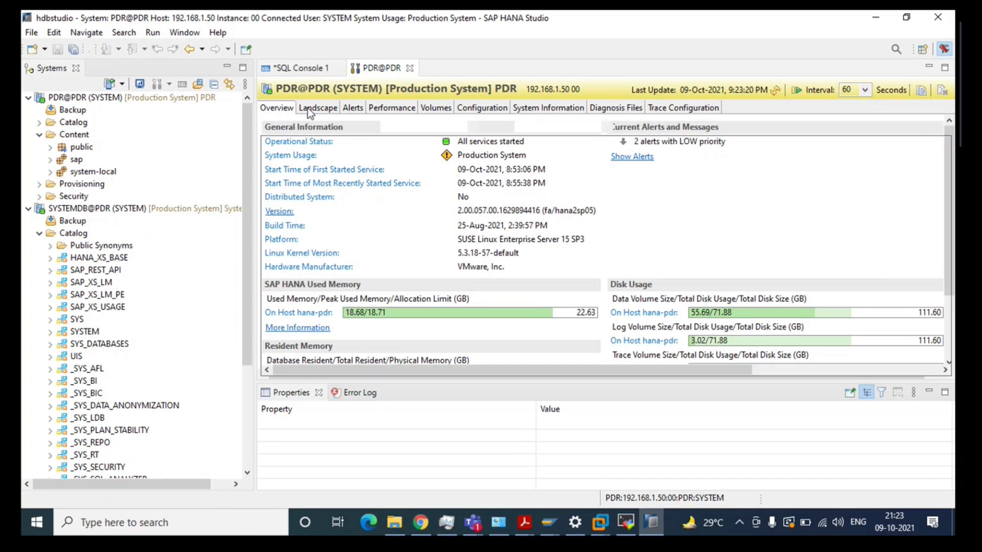
left_click(309, 110)
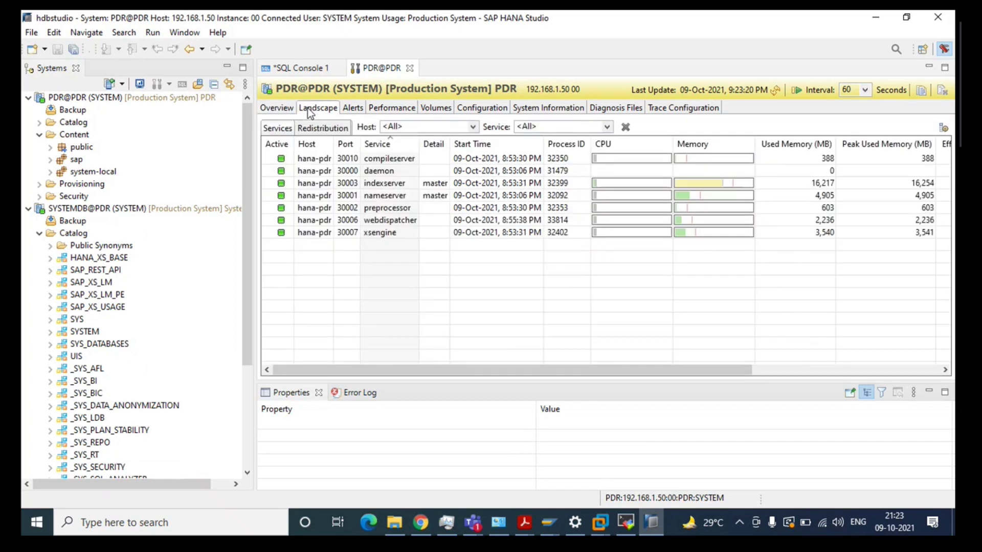
left_click(394, 109)
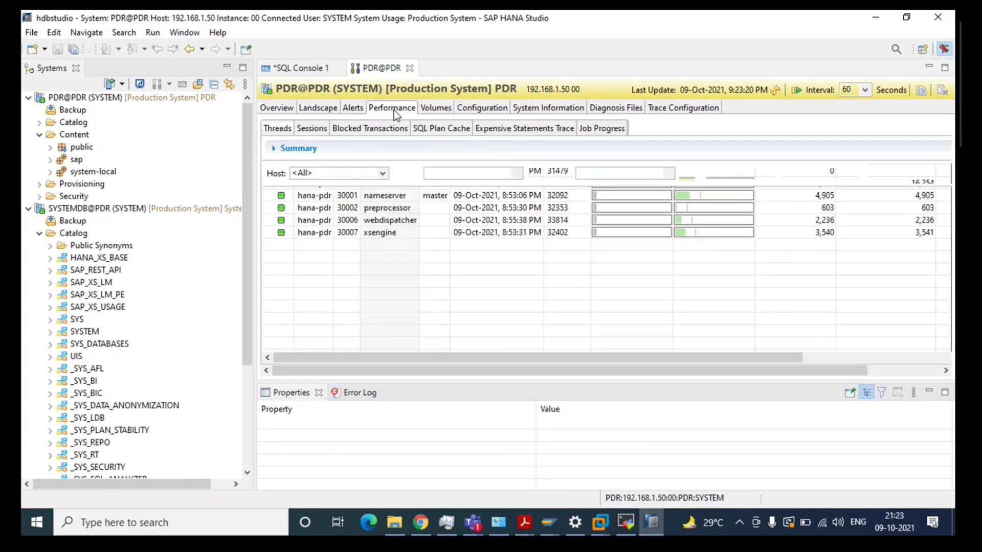
left_click(275, 149)
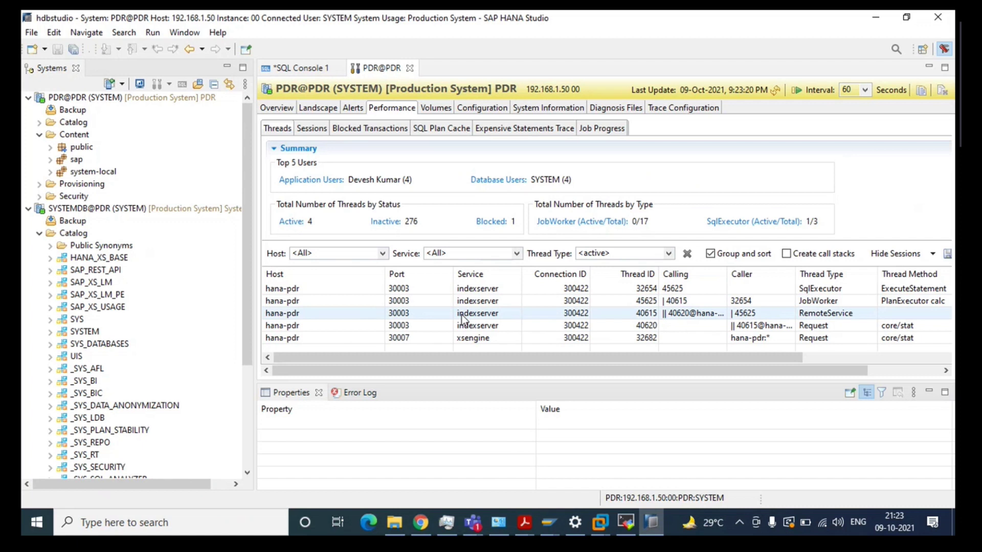
Step: Refresh the import queue request counts and return to the Transport Management System screen
left_click(874, 18)
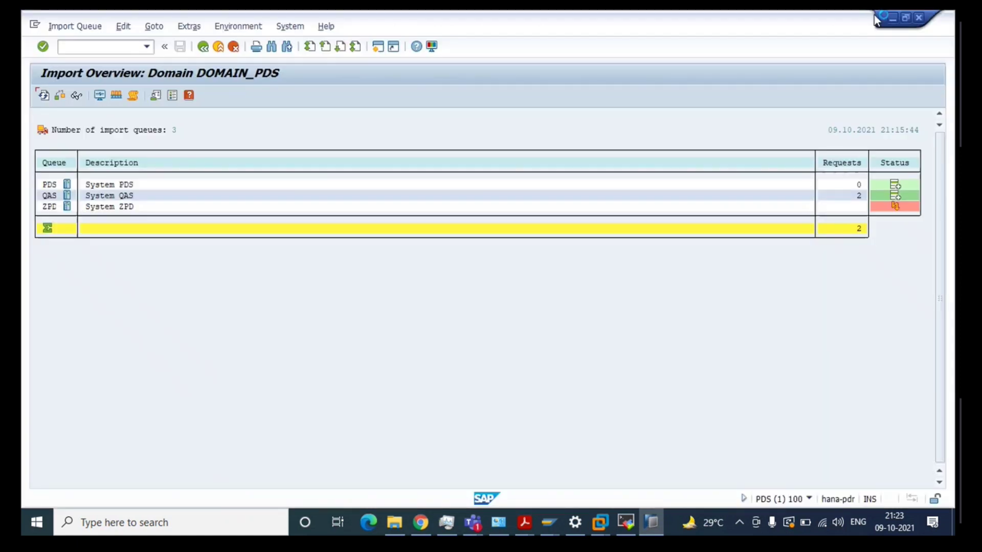
left_click(63, 90)
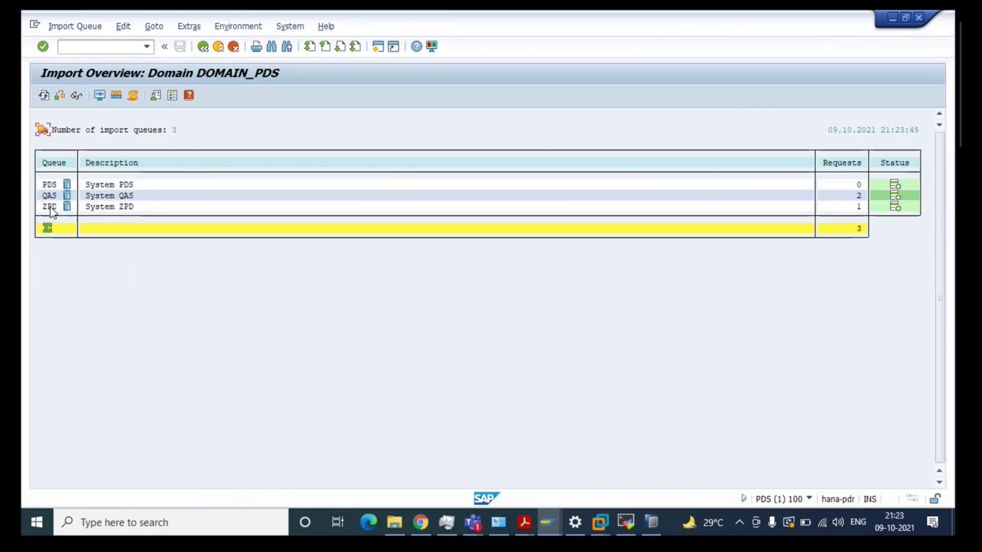
left_click(203, 46)
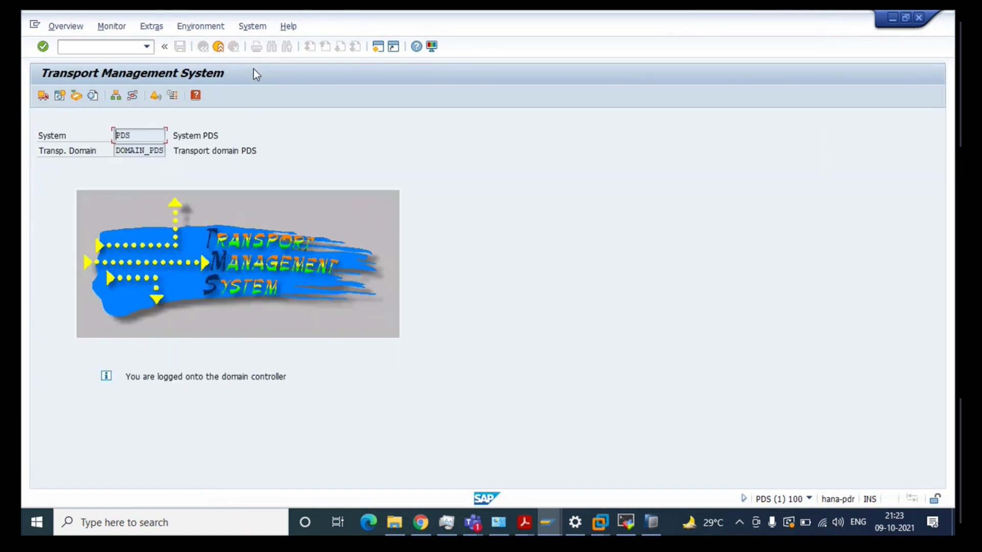
Step: Open the clients overview listing clients 000, 001, 100, 200, 400 and 650
left_click(104, 49)
type("/scd")
type("4")
key("Return")
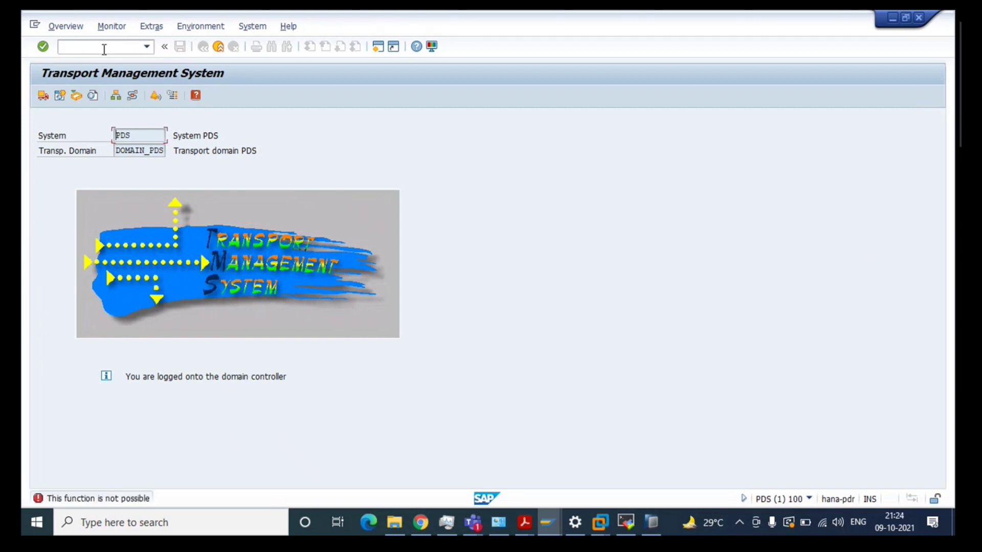
type("/nscd")
type("4")
key("Return")
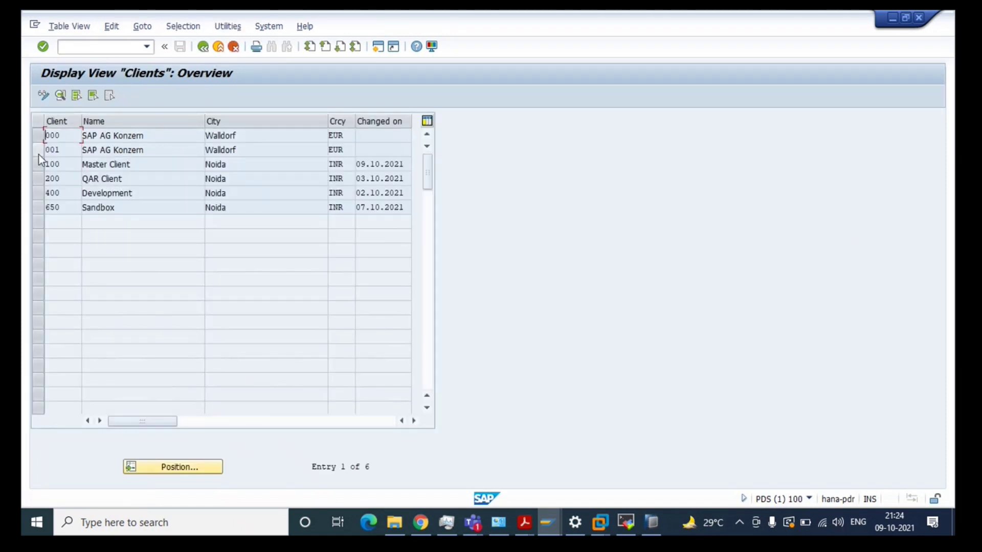
Step: Put the clients table in change mode and open client 100's details
left_click(43, 102)
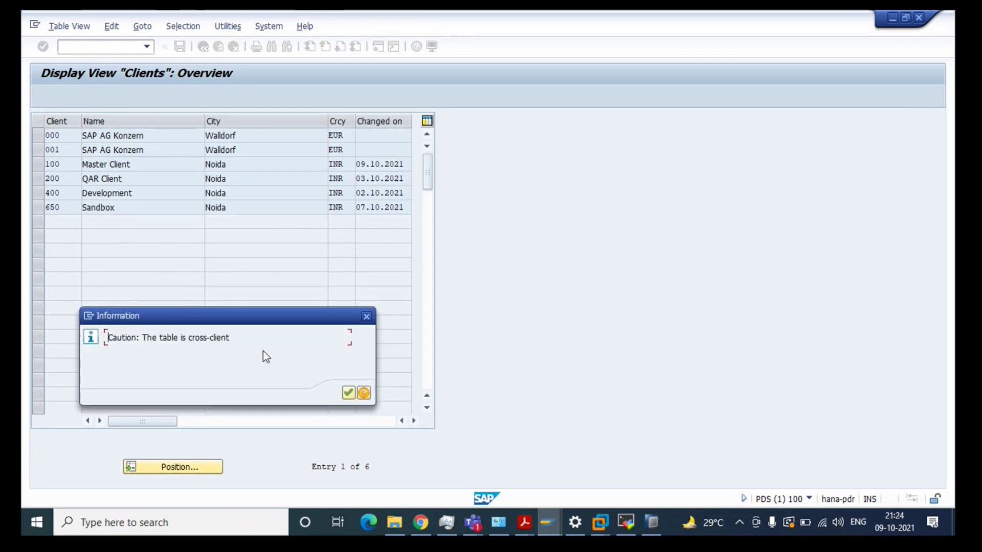
left_click(348, 396)
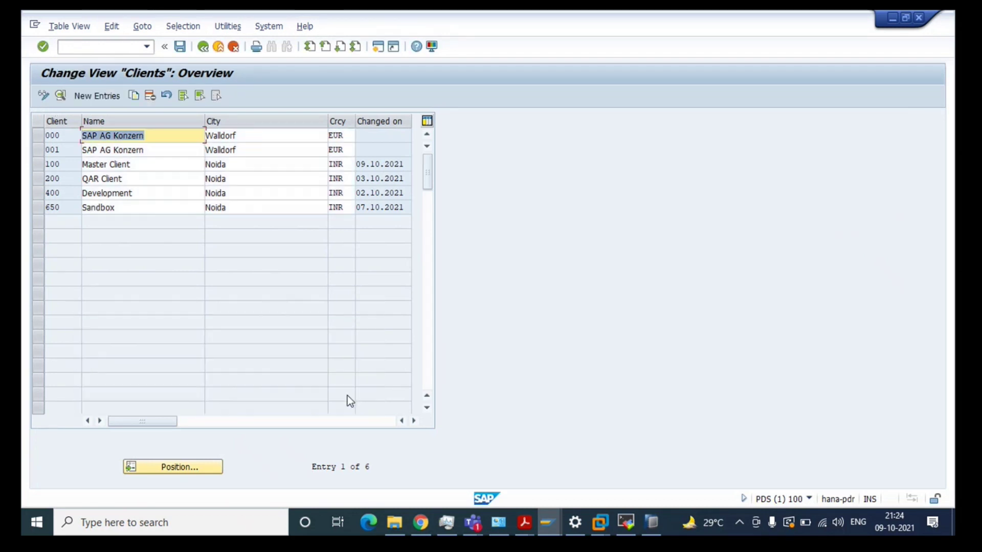
left_click(41, 164)
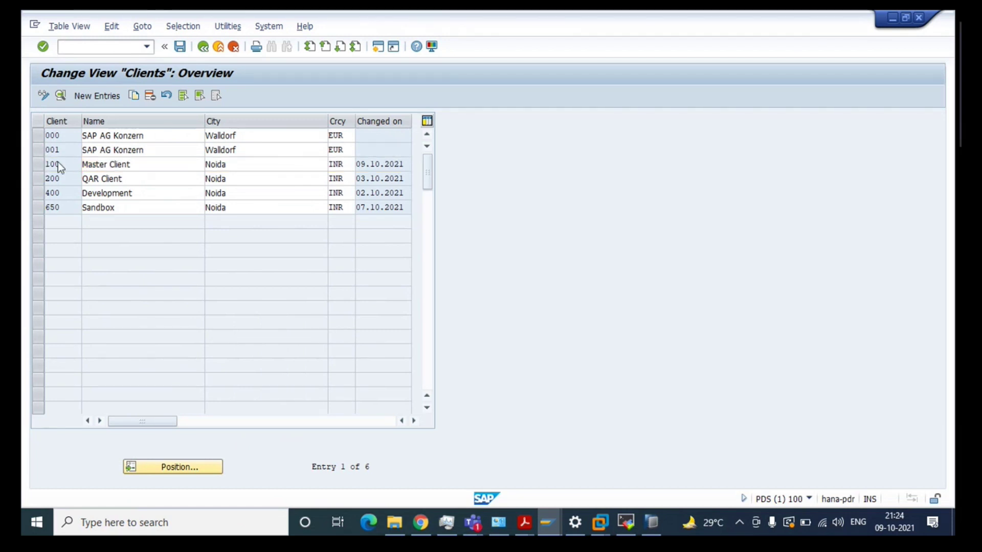
double_click(58, 164)
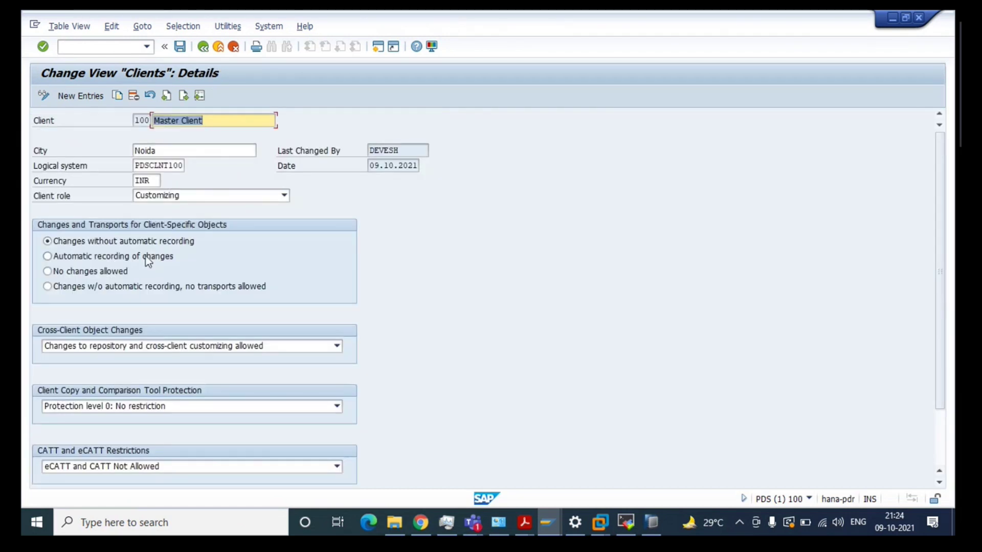
Step: Set automatic recording of changes, keep cross-client changes allowed, and save
left_click(107, 260)
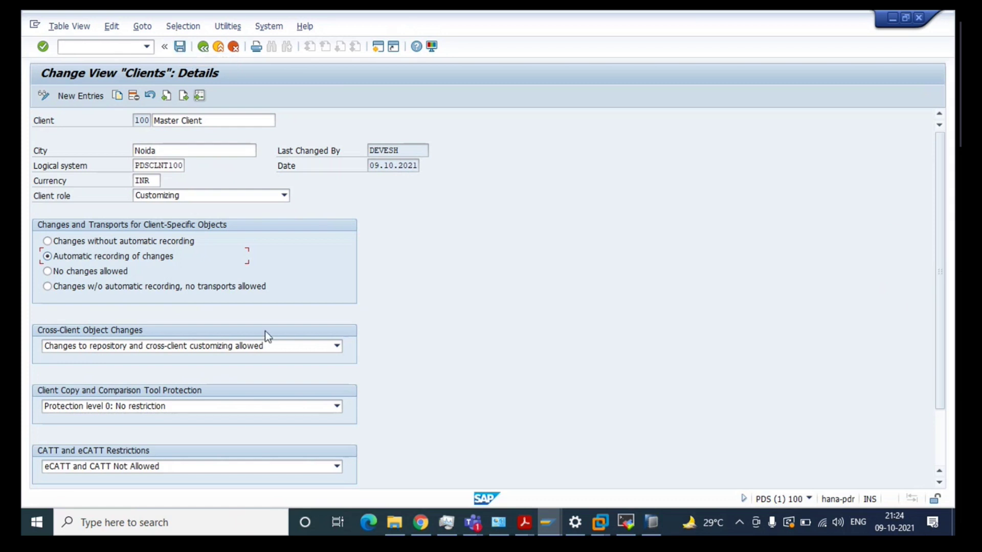
left_click(248, 346)
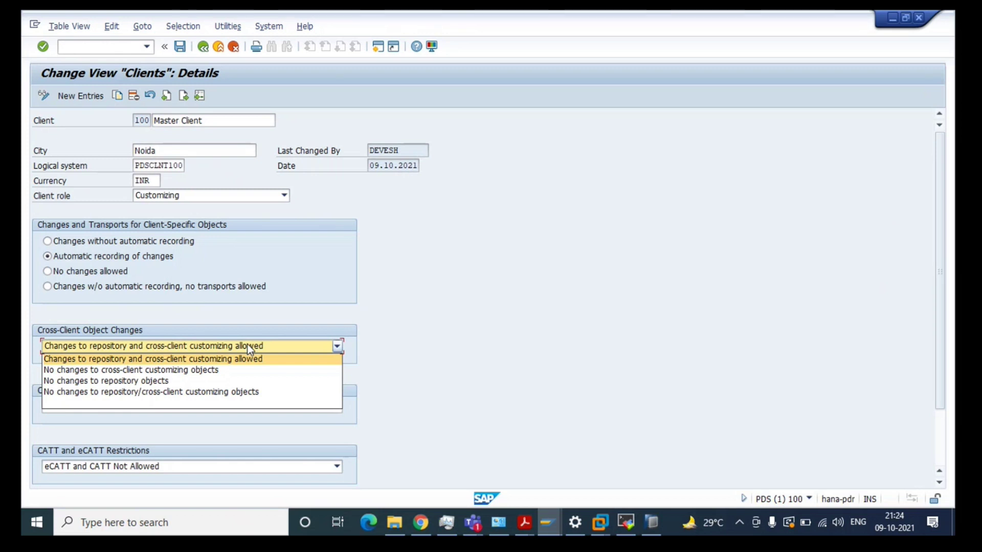
left_click(247, 346)
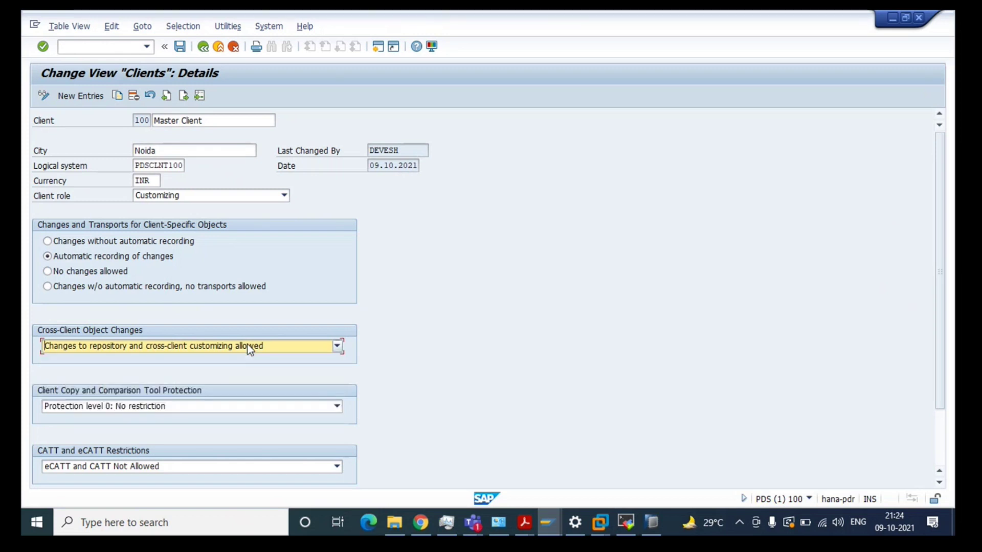
left_click(179, 46)
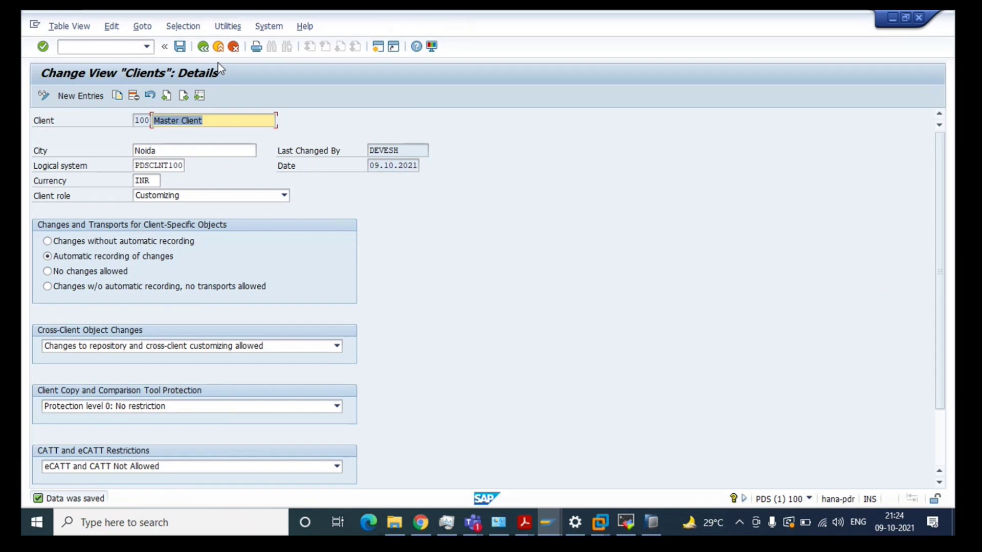
left_click(74, 46)
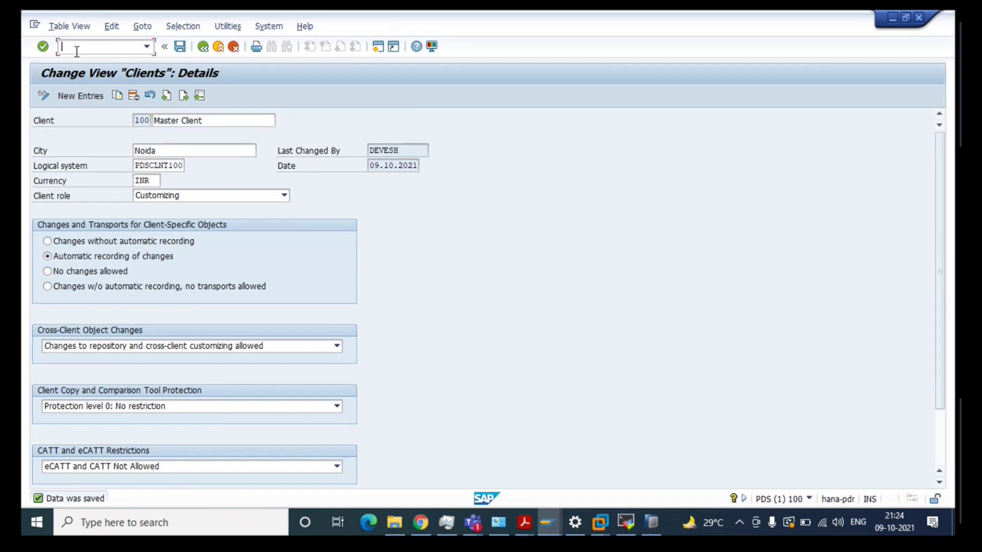
Step: Open logical systems maintenance with bd54, accept the caution, and start a new entry
type("/nbd54")
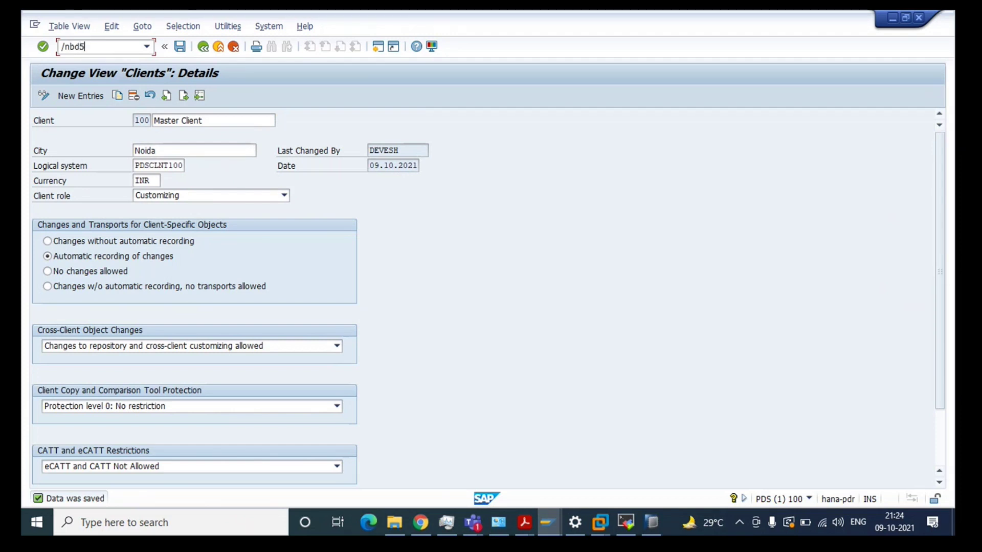
key("Return")
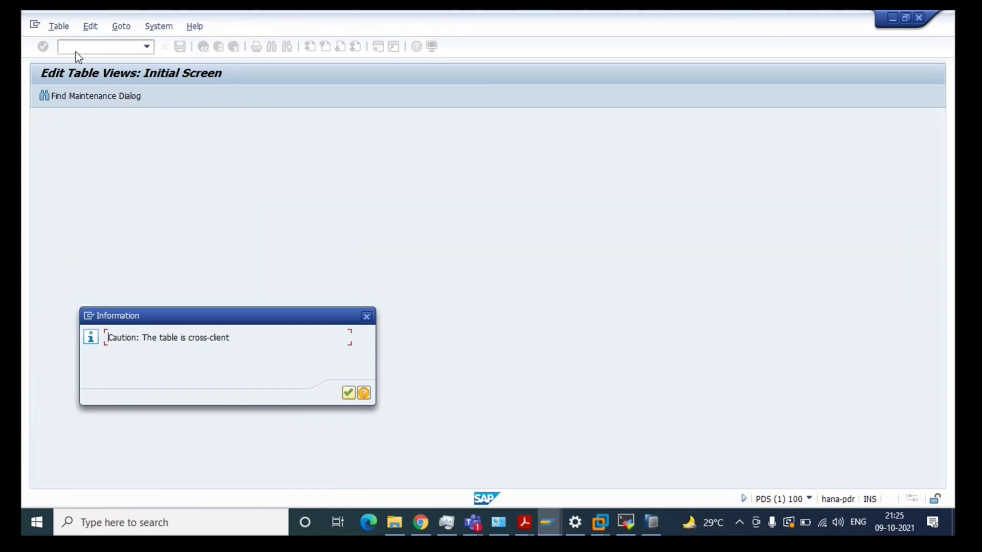
left_click(349, 392)
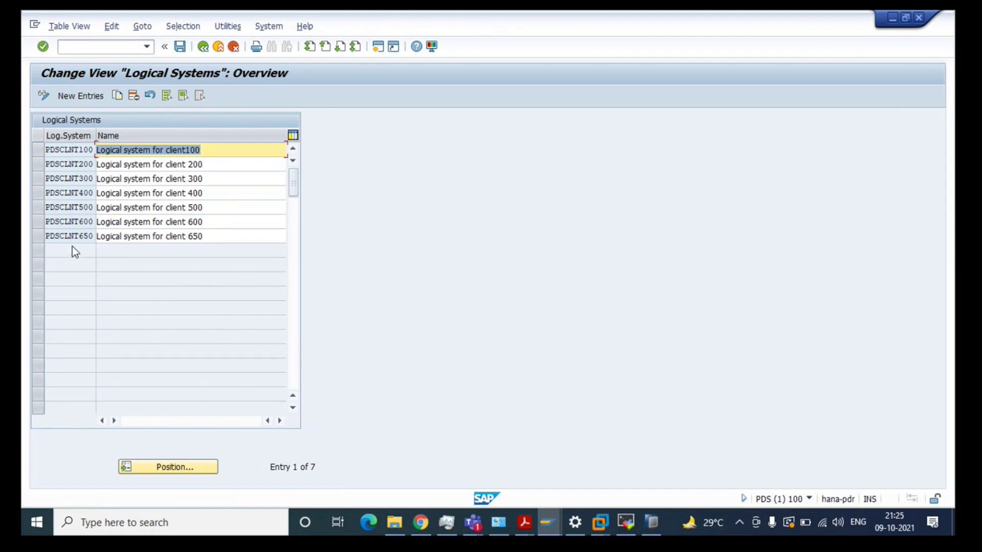
left_click(68, 96)
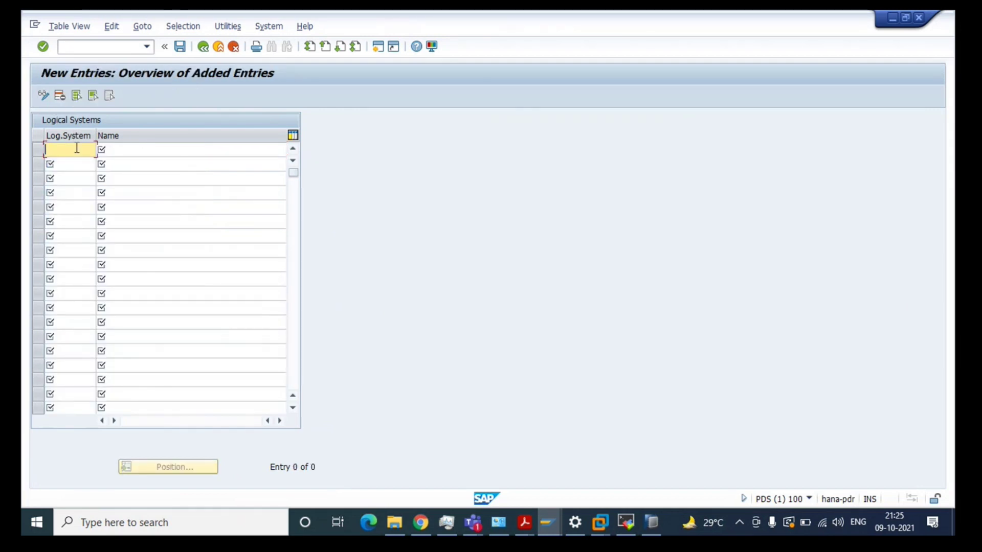
Step: Name the new logical system PDSCLNT700, adapted from PDSCLNT650
type("pds")
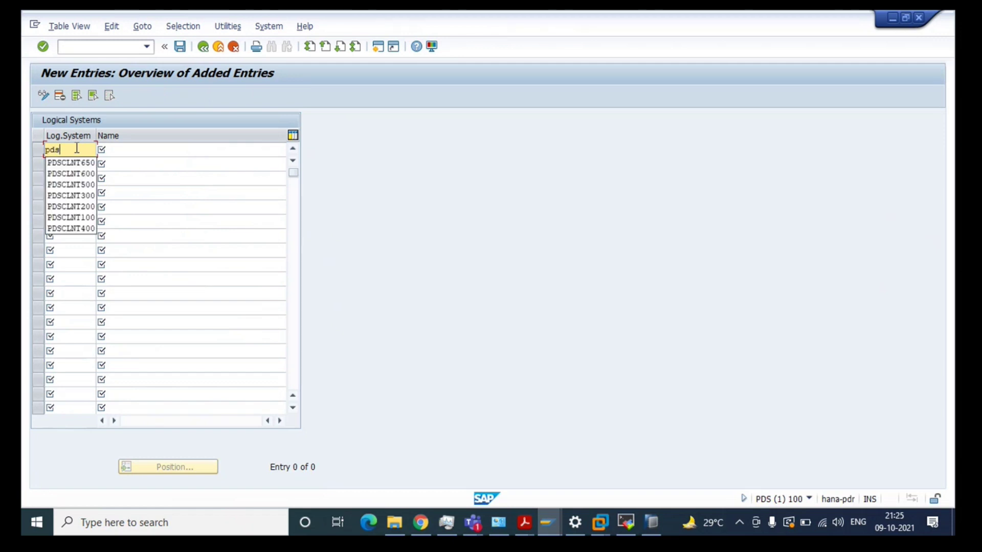
key("Down")
key("Return")
key("BackSpace")
key("BackSpace")
key("BackSpace")
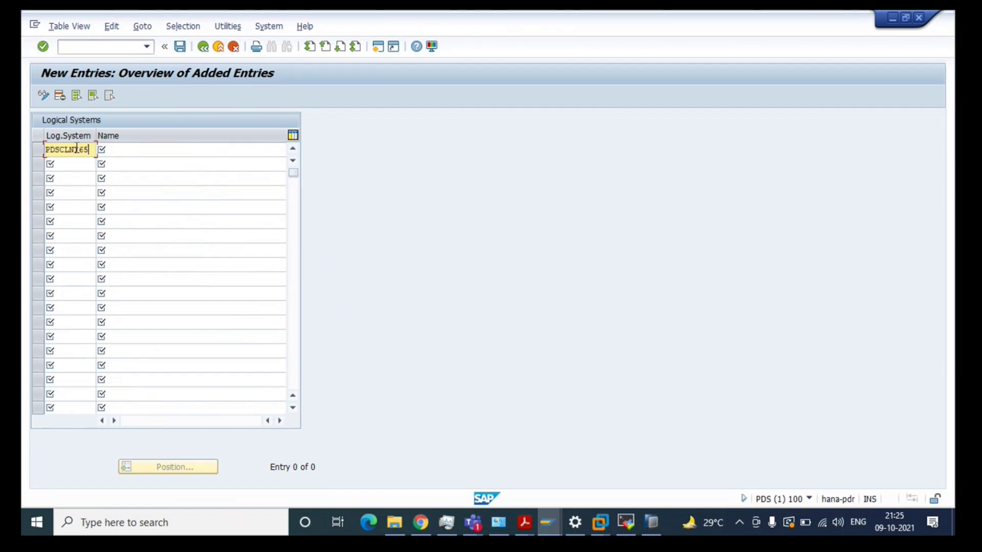
type("700")
key("Tab")
Step: Describe it as 'Logical system for client 700' and save the entry
type("Lo")
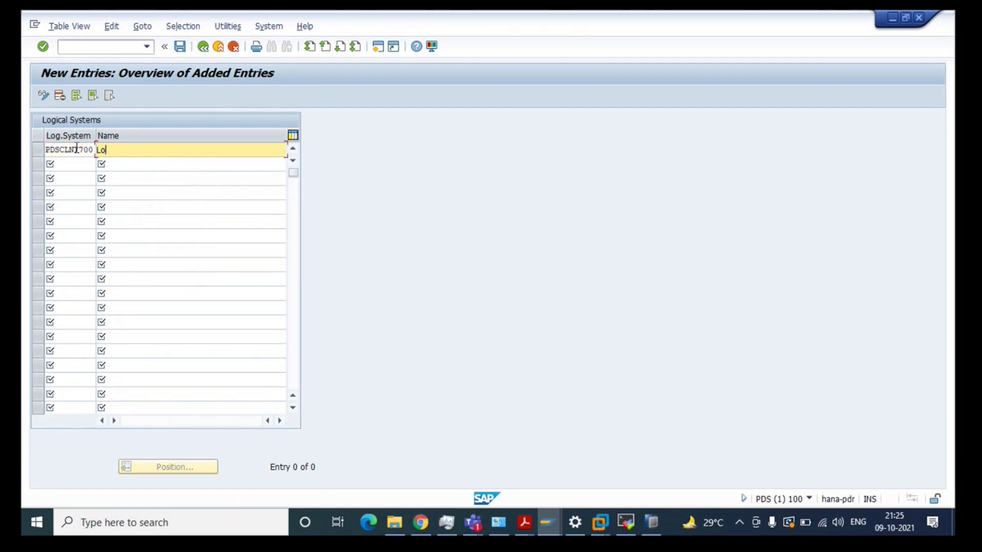
key("Down")
key("Return")
key("BackSpace")
key("BackSpace")
key("BackSpace")
type("700")
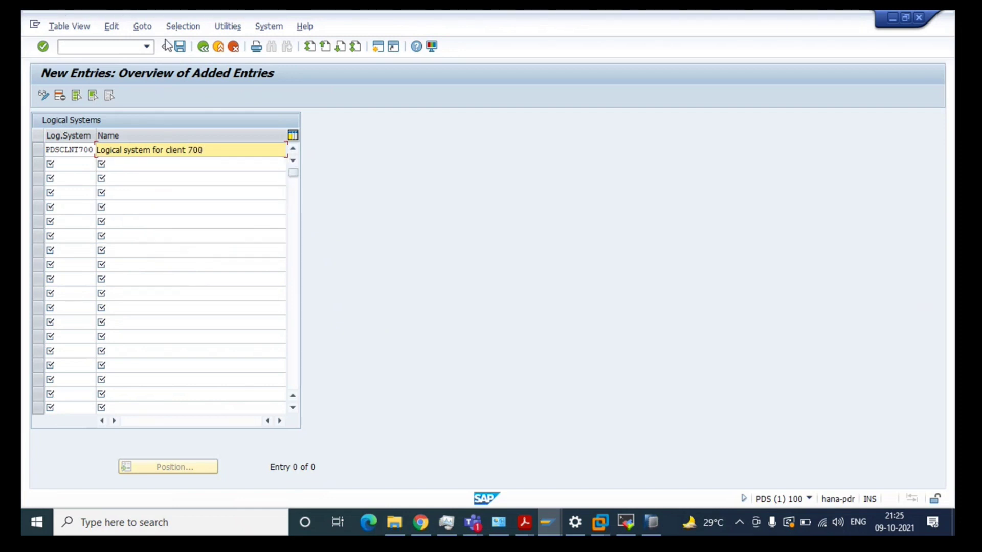
left_click(179, 47)
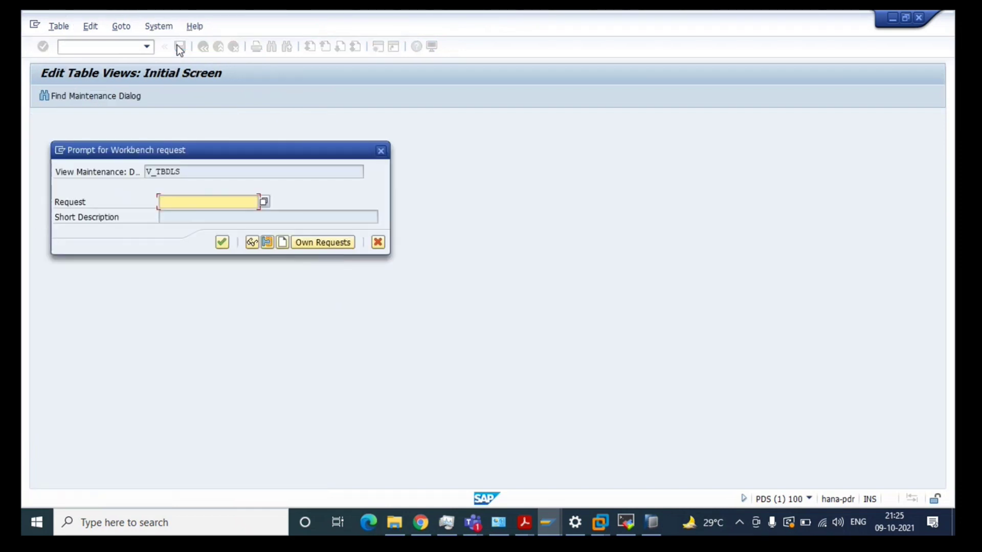
Step: Create workbench request 'Basis: Logical system for client 700' and assign the entry to it
left_click(283, 242)
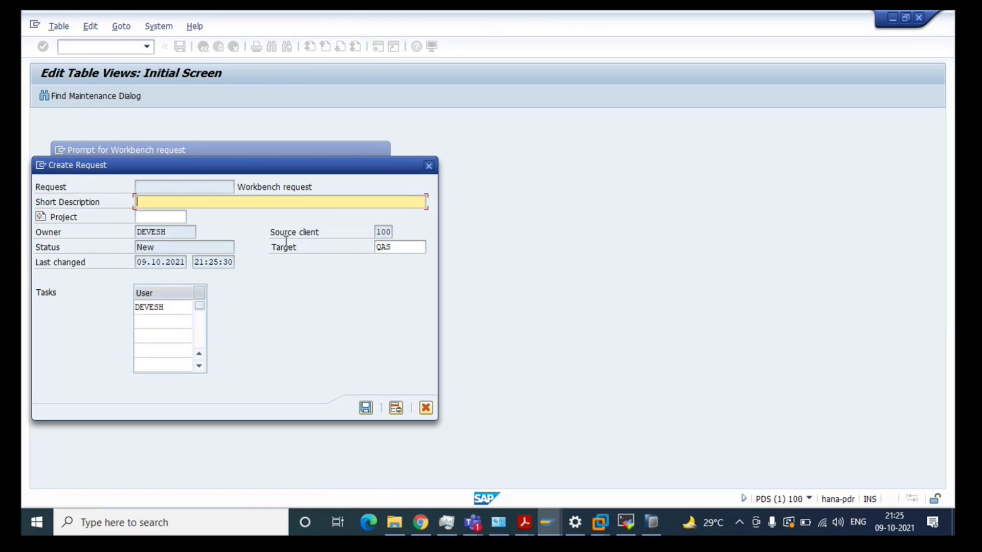
type("Basis: Logical system for ")
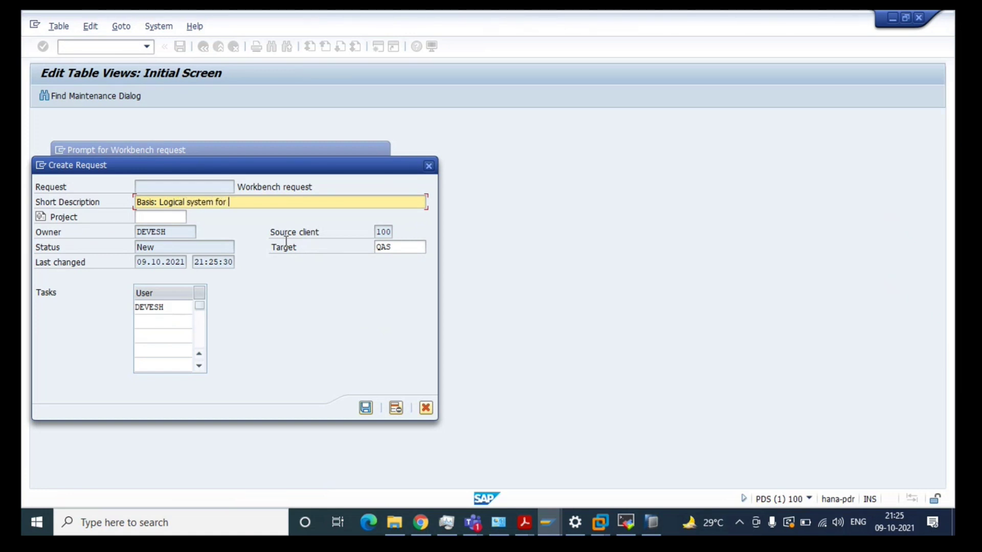
type("client 700")
left_click(368, 408)
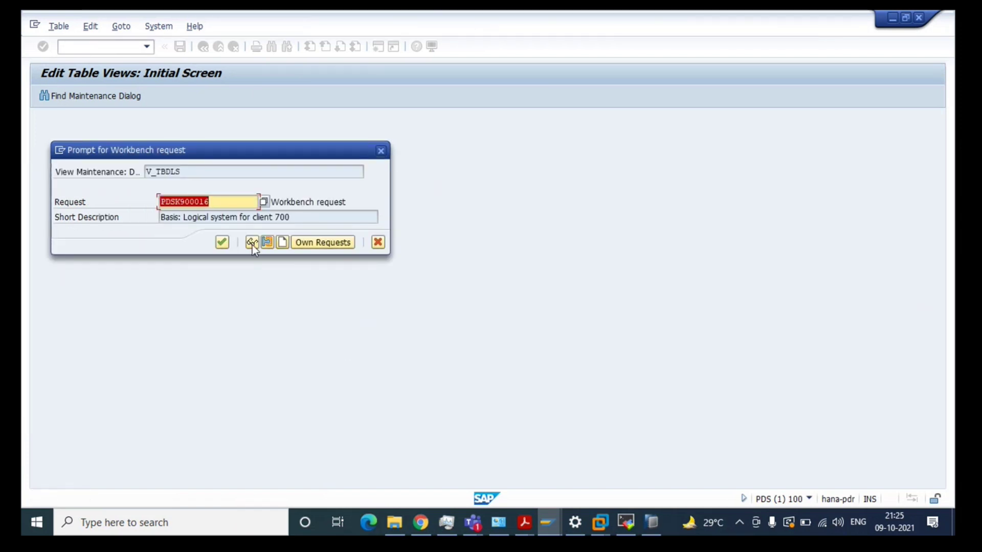
left_click(222, 243)
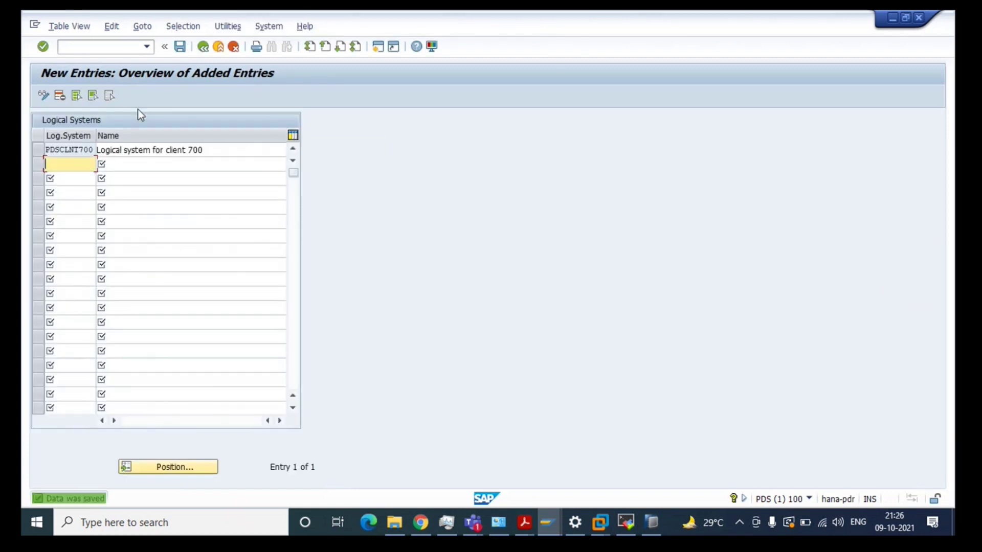
Step: Run SE09 and display requests including released ones
left_click(96, 43)
type("/nse09")
key("Return")
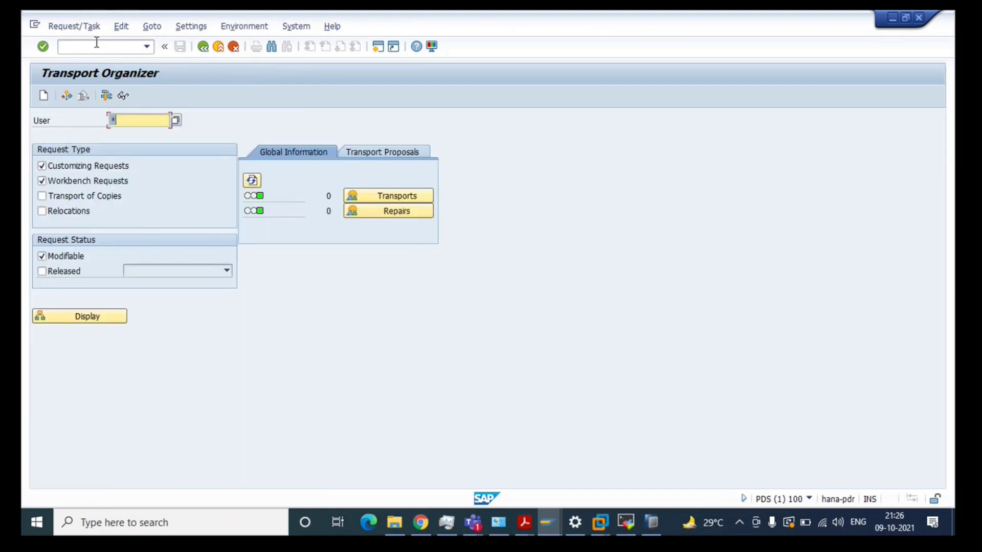
left_click(45, 271)
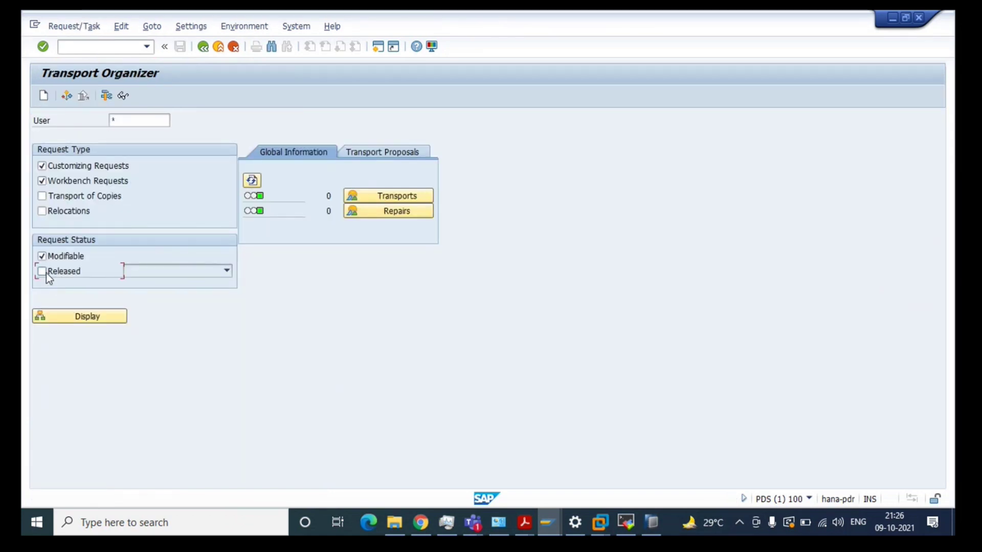
left_click(80, 317)
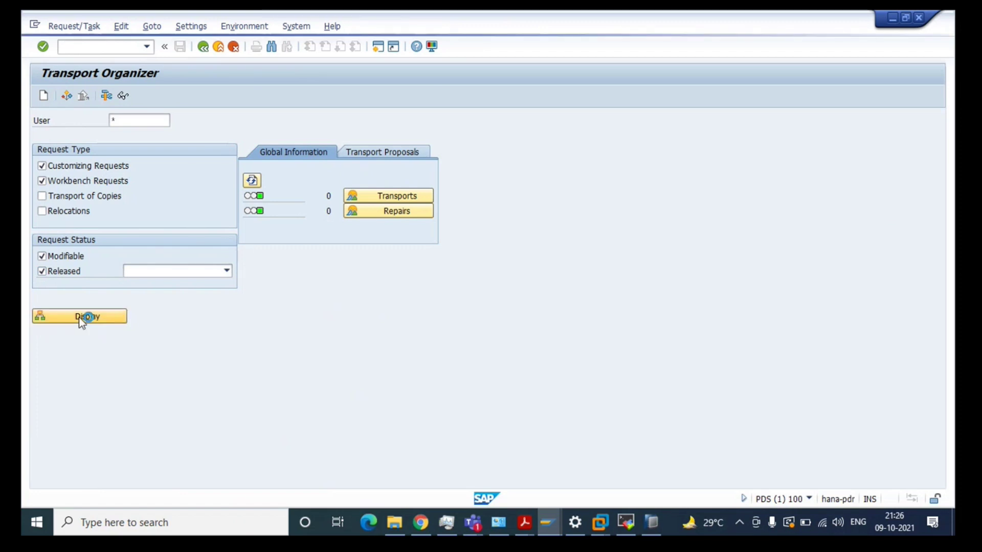
Step: Rearrange the request tree to show client 100's QAS Modifiable and Released groups
left_click(61, 152)
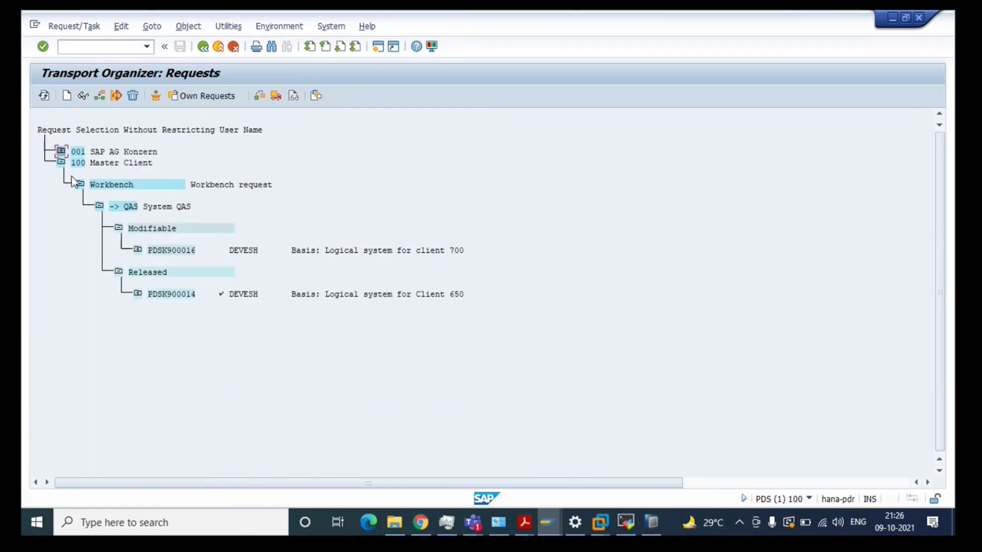
left_click(81, 185)
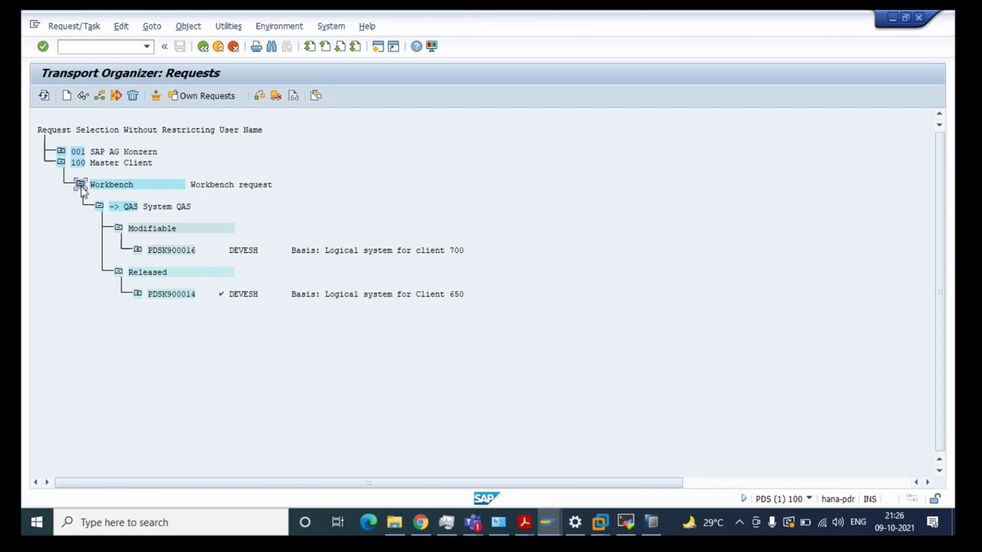
left_click(60, 162)
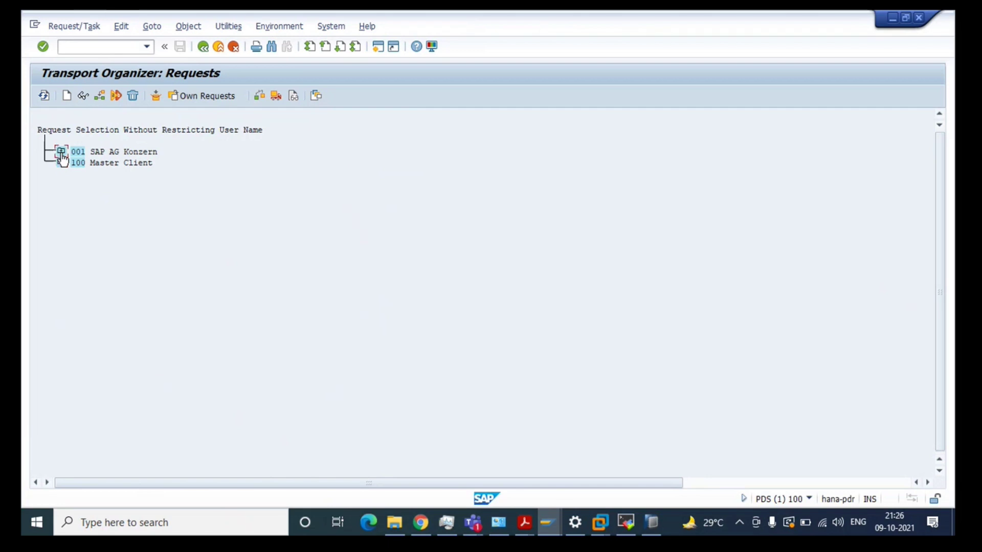
left_click(61, 153)
left_click(81, 174)
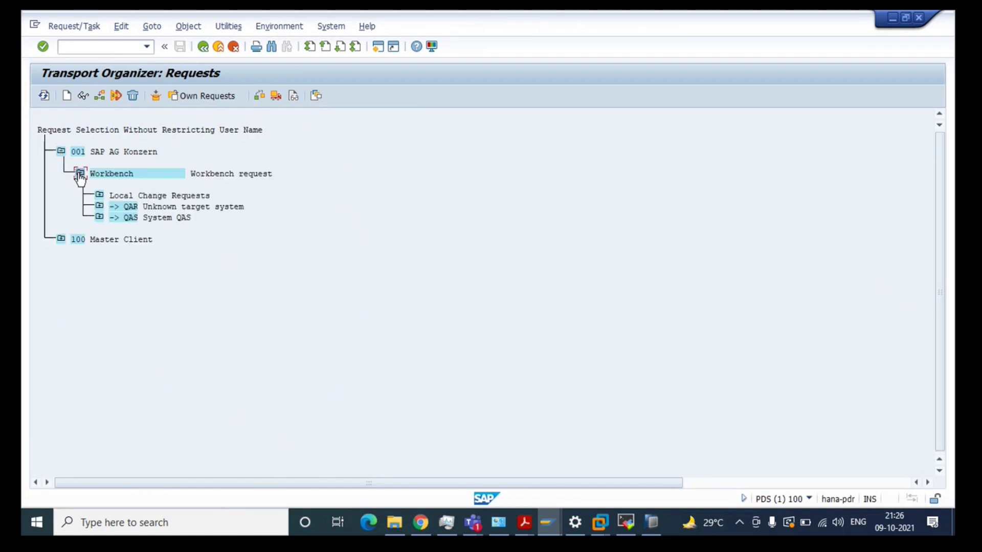
left_click(61, 239)
left_click(80, 261)
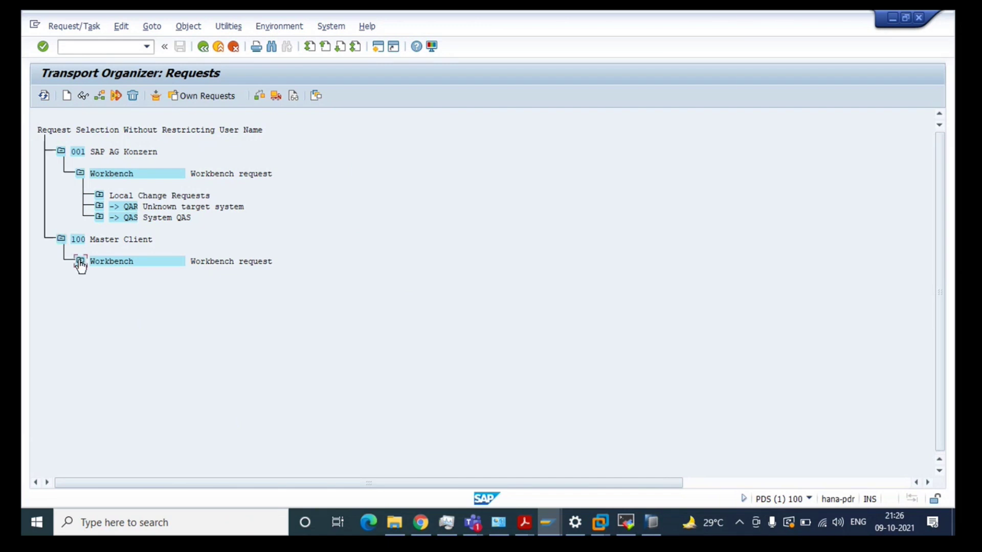
left_click(100, 282)
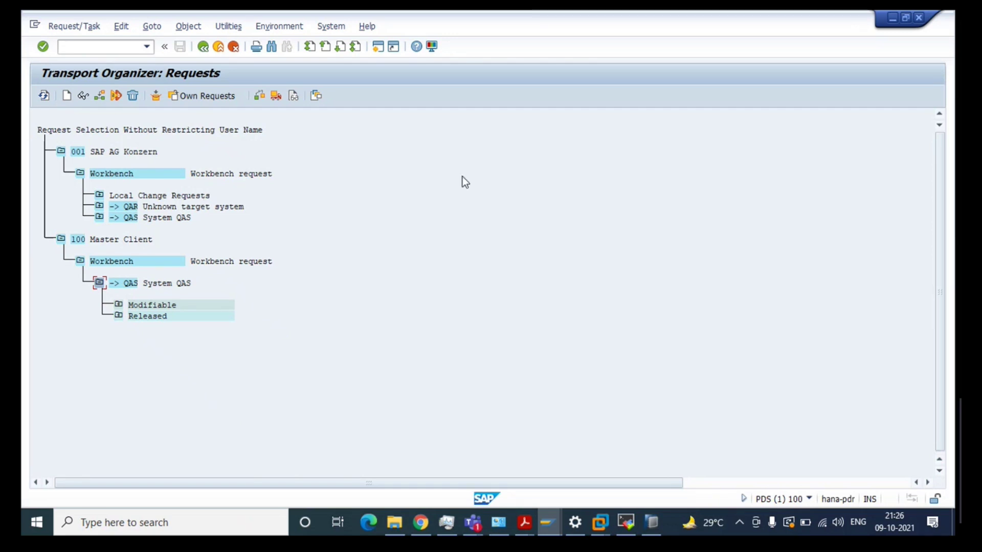
Step: Go back and list only modifiable transport requests
left_click(204, 48)
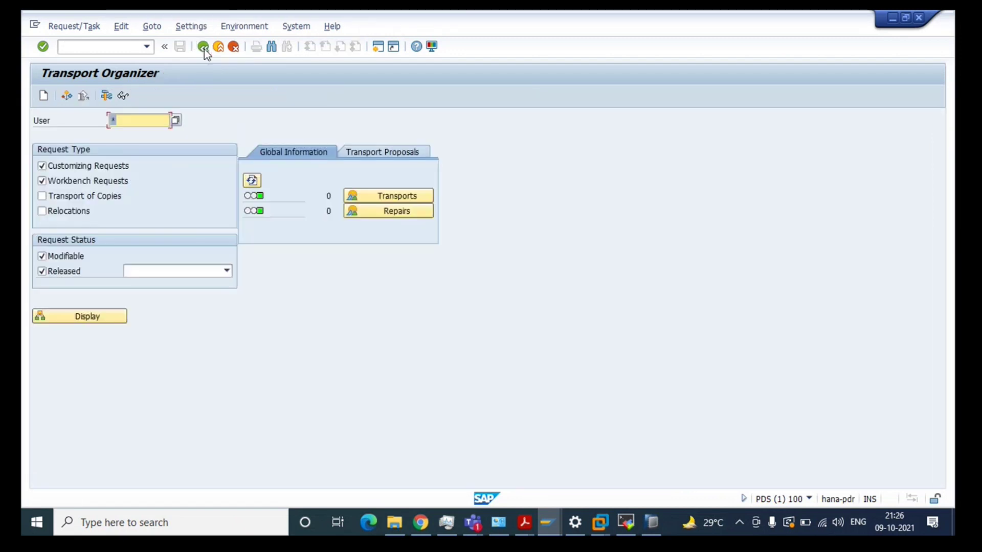
left_click(57, 270)
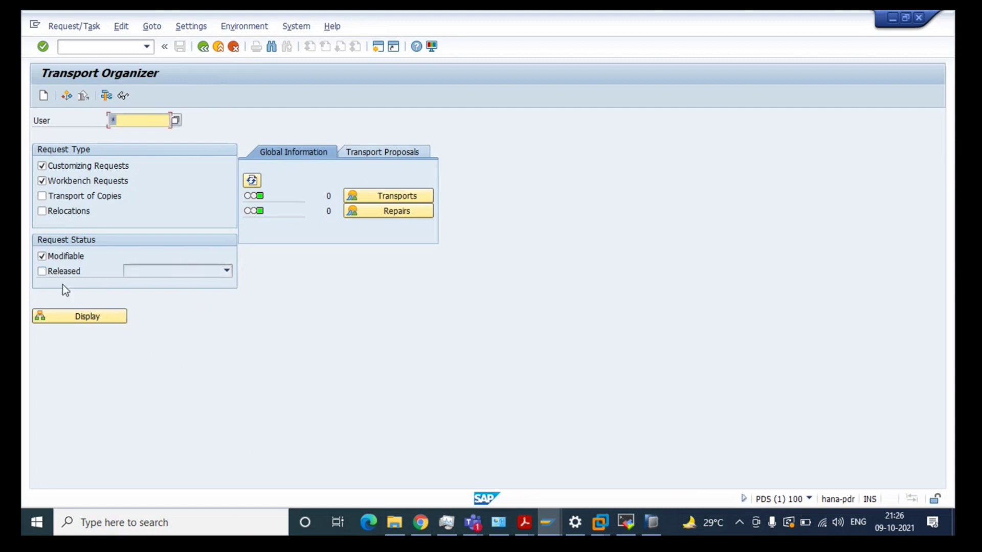
left_click(59, 322)
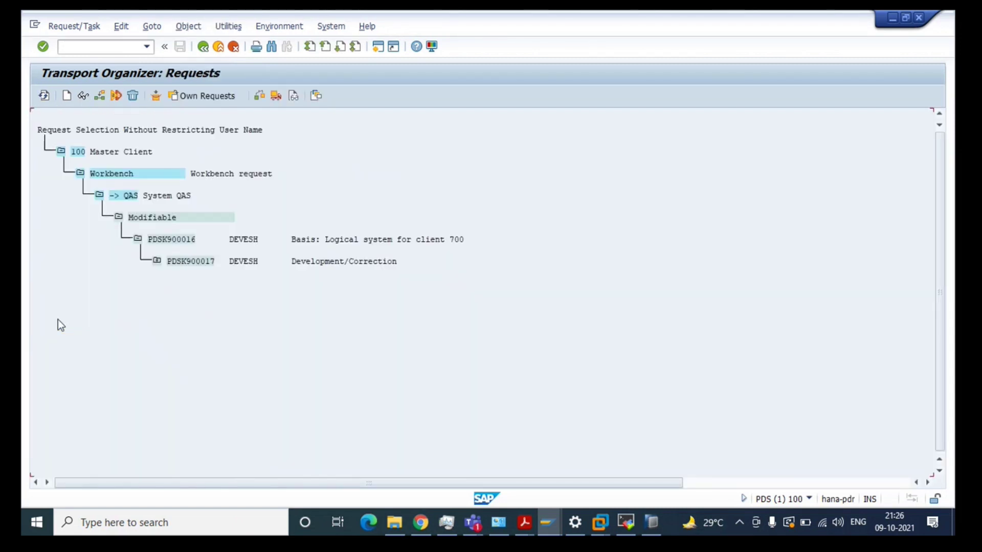
Step: Release task PDSK900017 and request PDSK900016, confirm the export in the log, then switch to SAP Logon
left_click(176, 262)
left_click(278, 98)
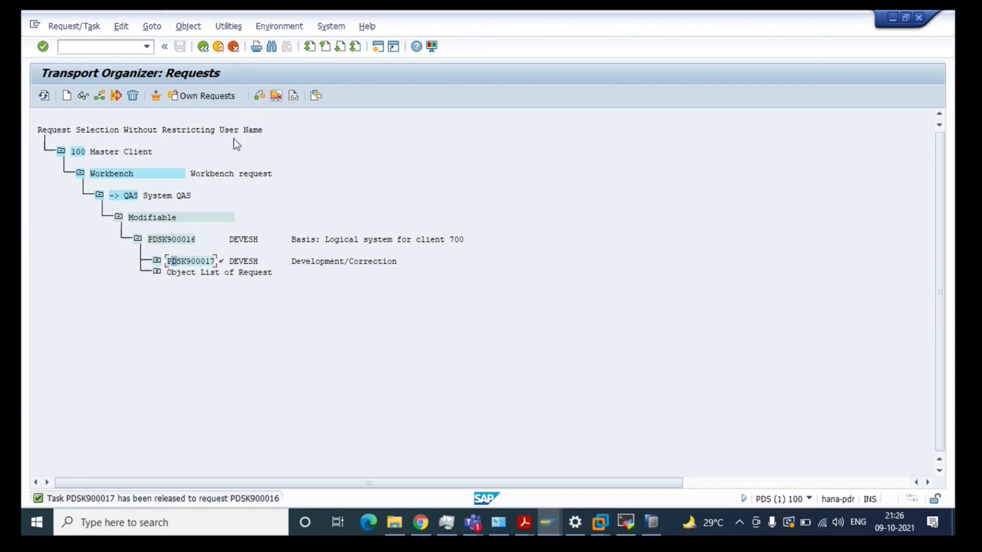
left_click(166, 241)
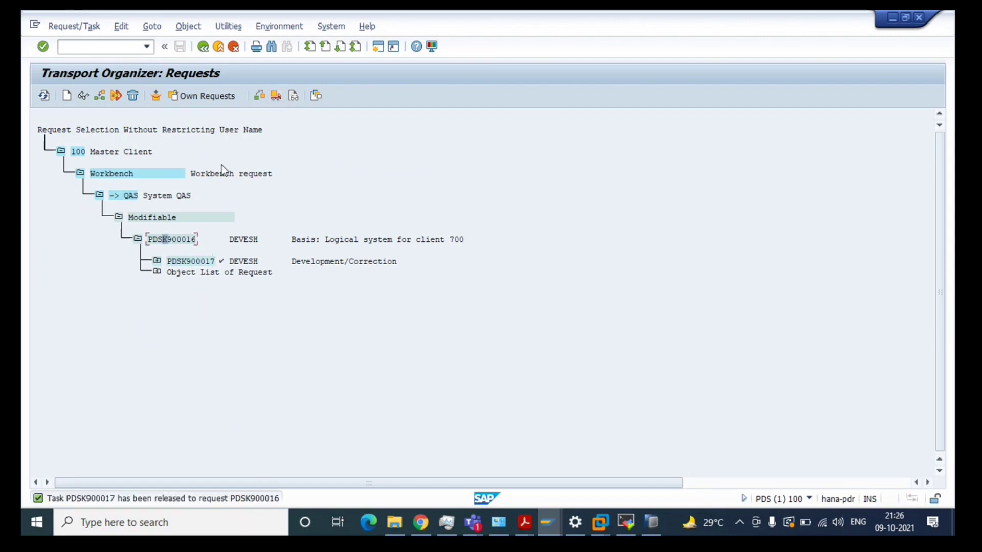
left_click(275, 99)
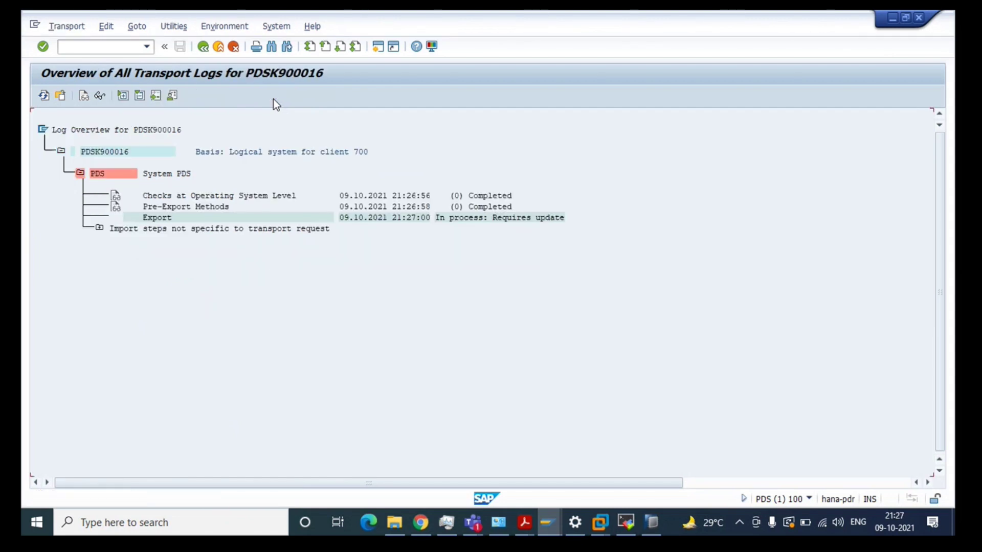
left_click(47, 96)
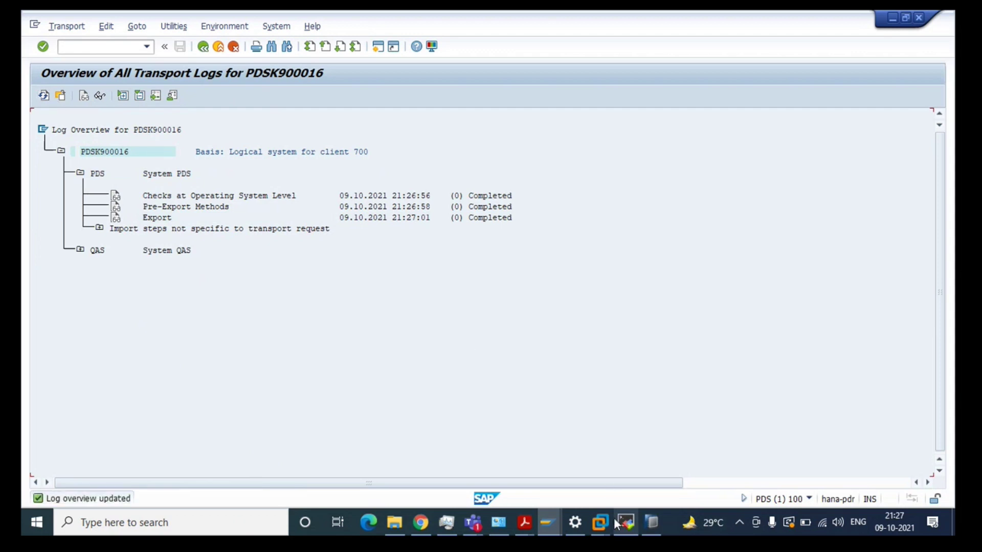
mouse_move(552, 523)
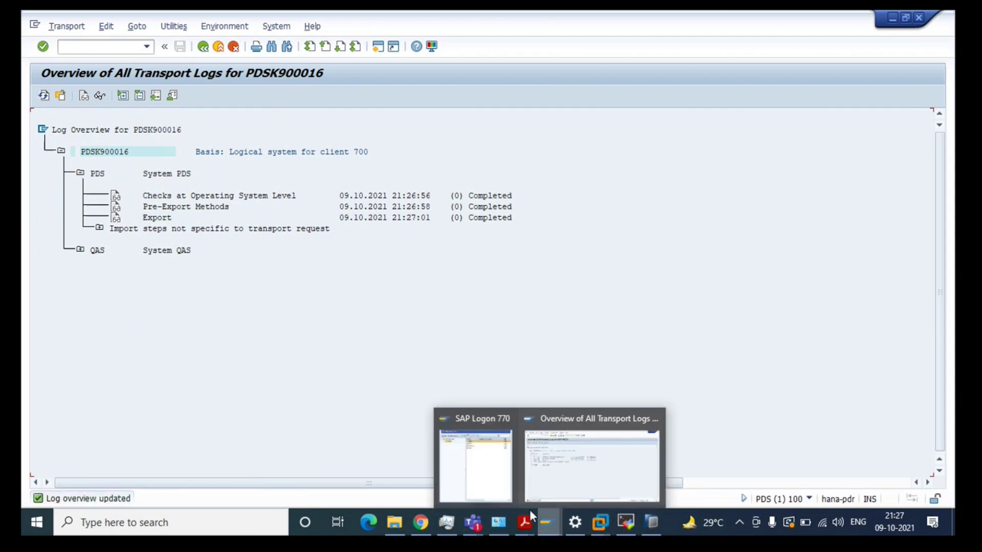
left_click(490, 483)
Step: Log on to QAS client 001 with the administrator user and its password
double_click(222, 121)
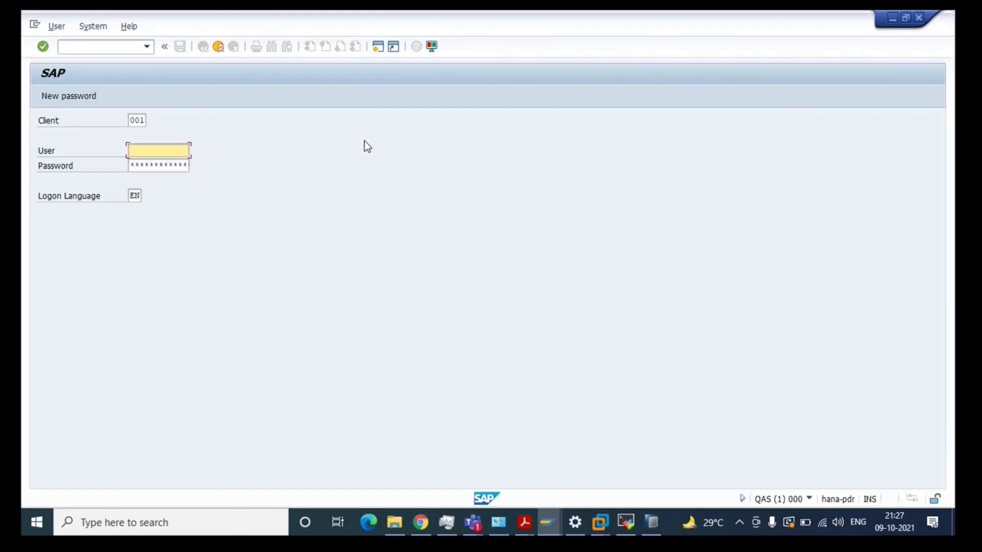
left_click(163, 151)
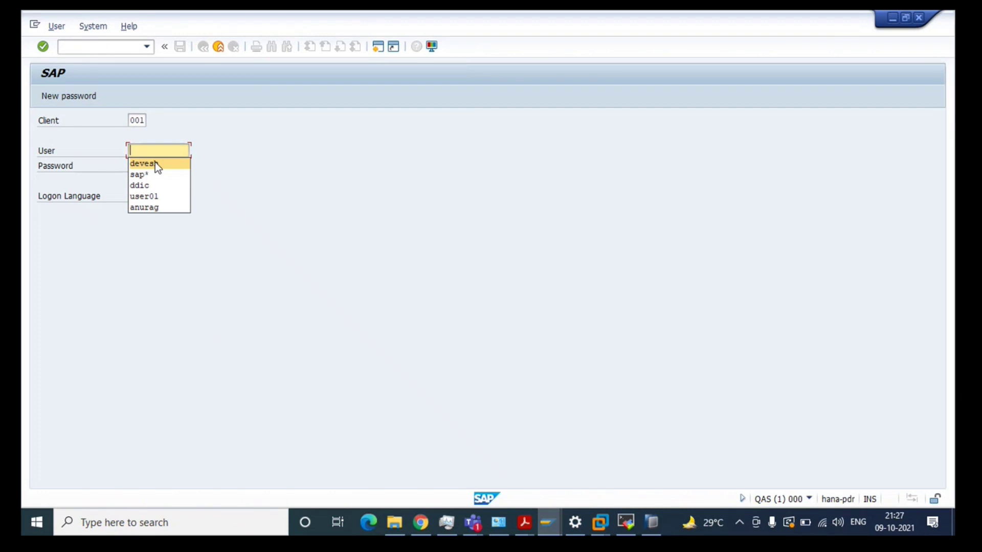
left_click(144, 163)
type("************")
left_click_drag(168, 150, 68, 162)
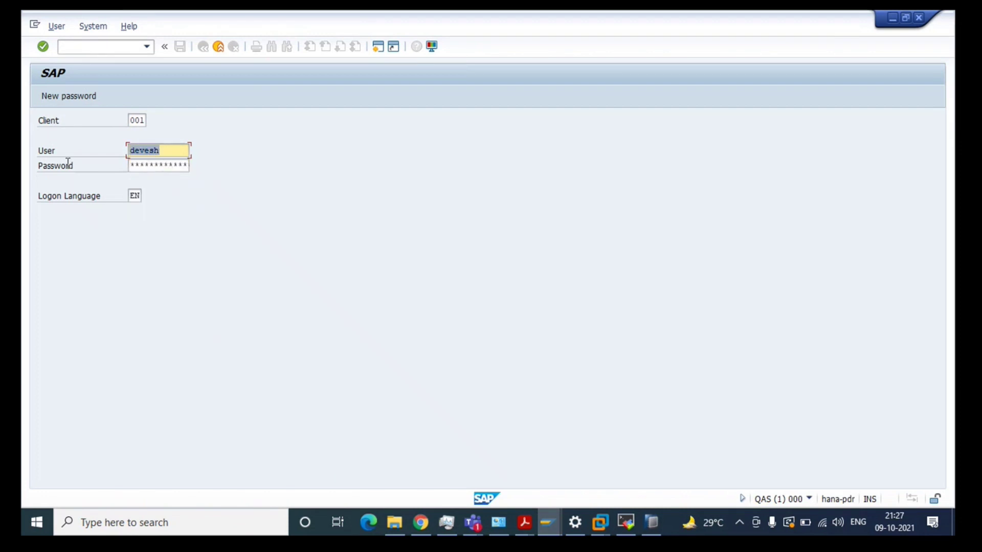
type("sap*")
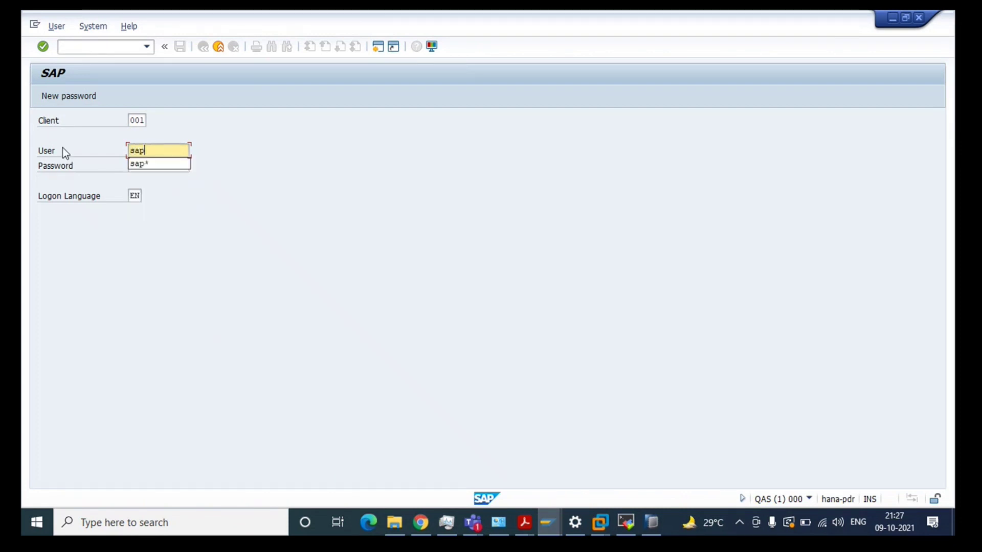
key("Tab")
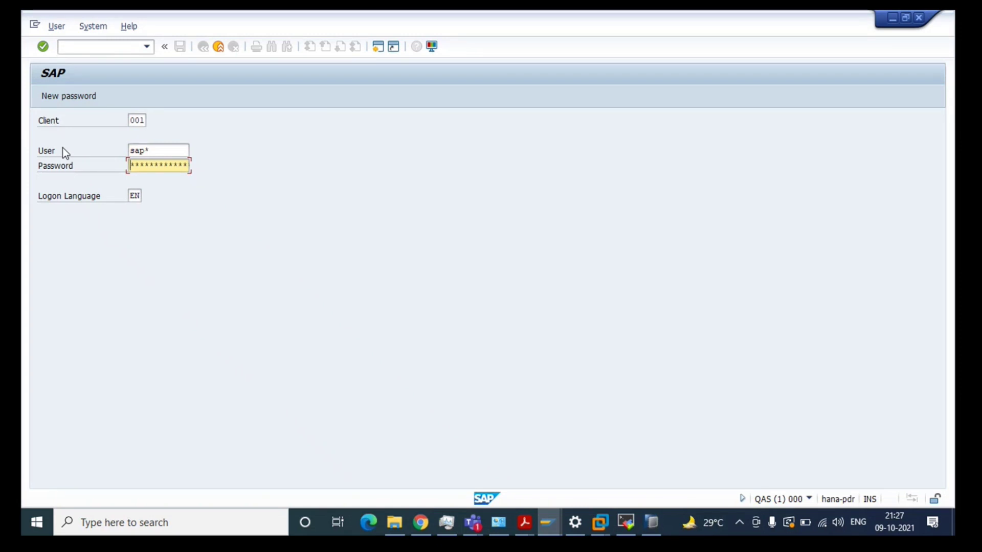
type("*********")
key("Return")
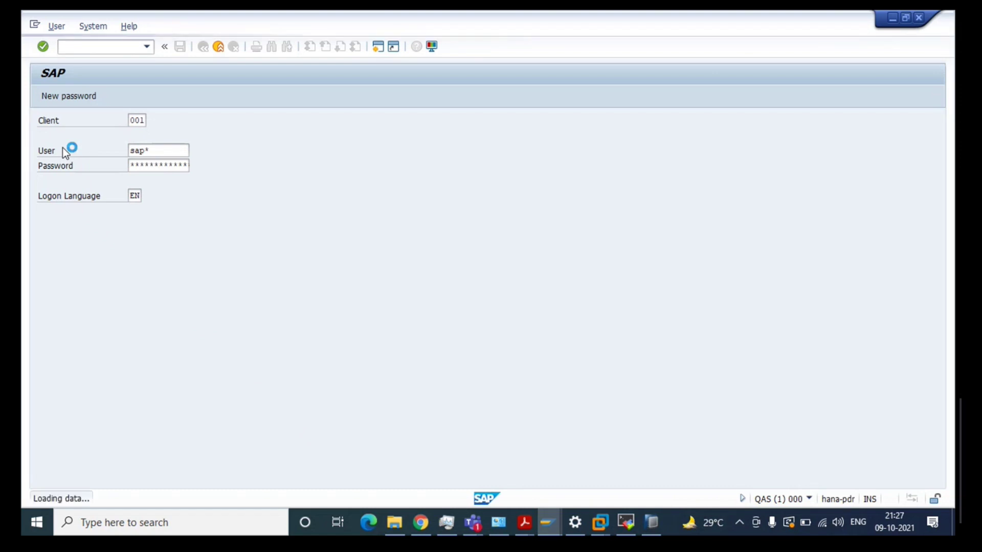
Step: Open the QAS import queue with /nstms_import
type("se")
key("BackSpace")
key("BackSpace")
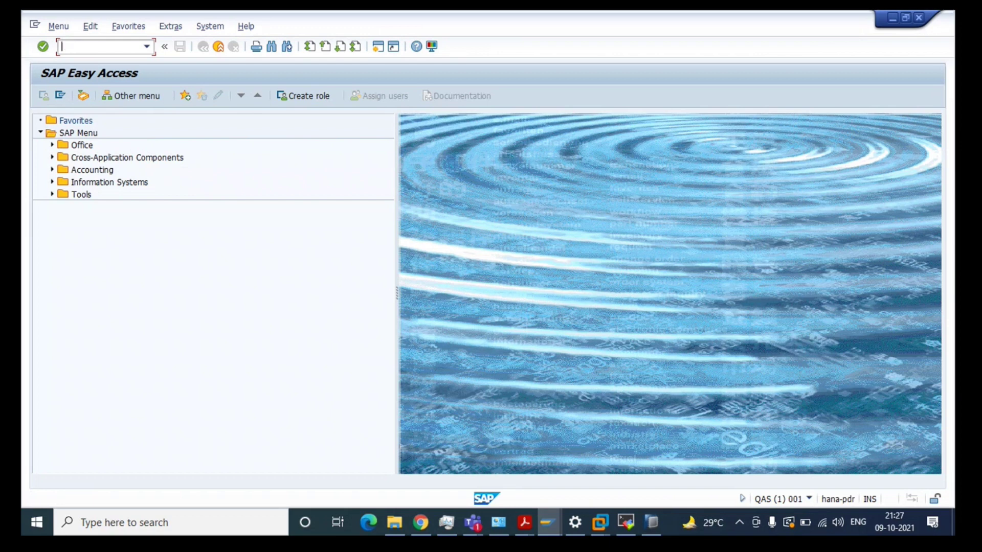
type("/nstms_import")
key("Return")
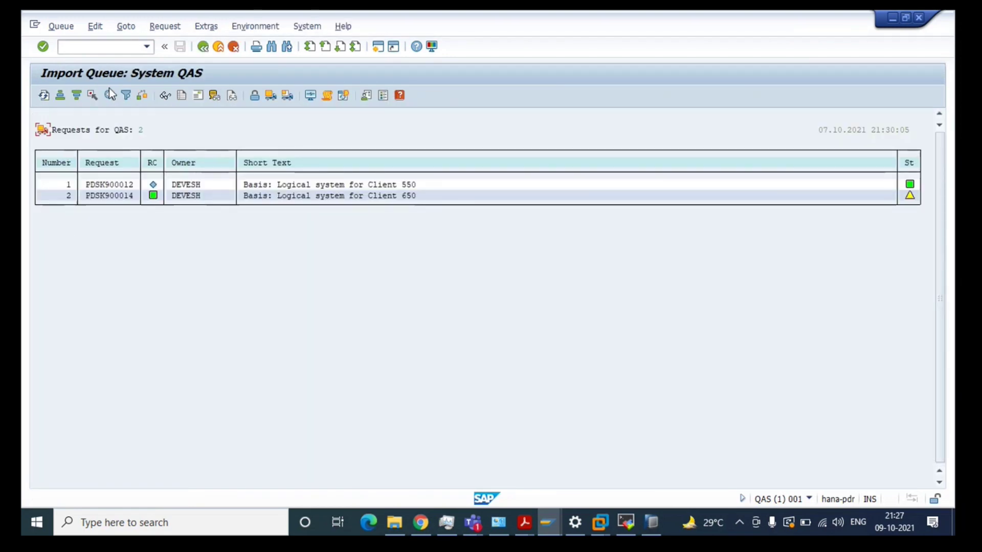
Step: Refresh the QAS import queue to list PDSK900016, then return to the transport log overview
left_click(44, 96)
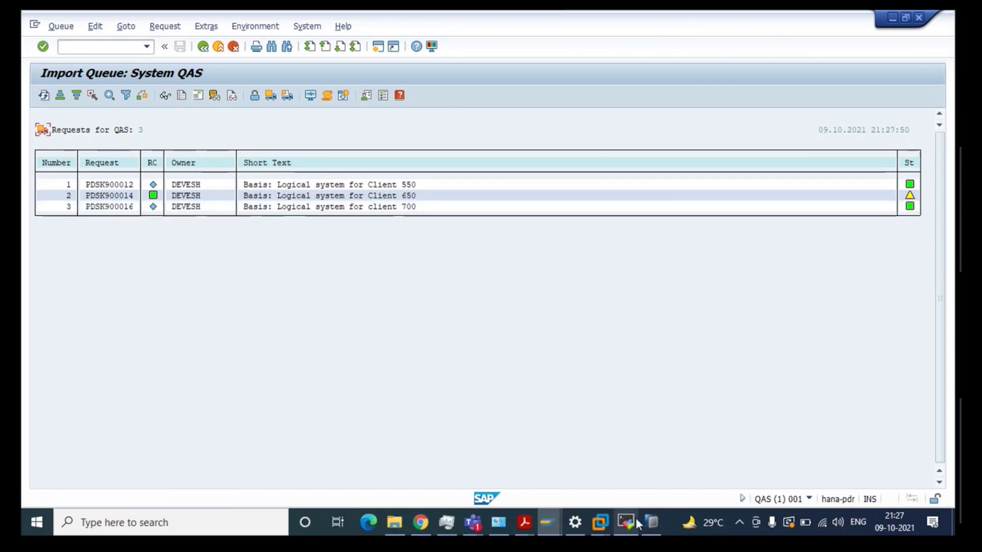
left_click(547, 529)
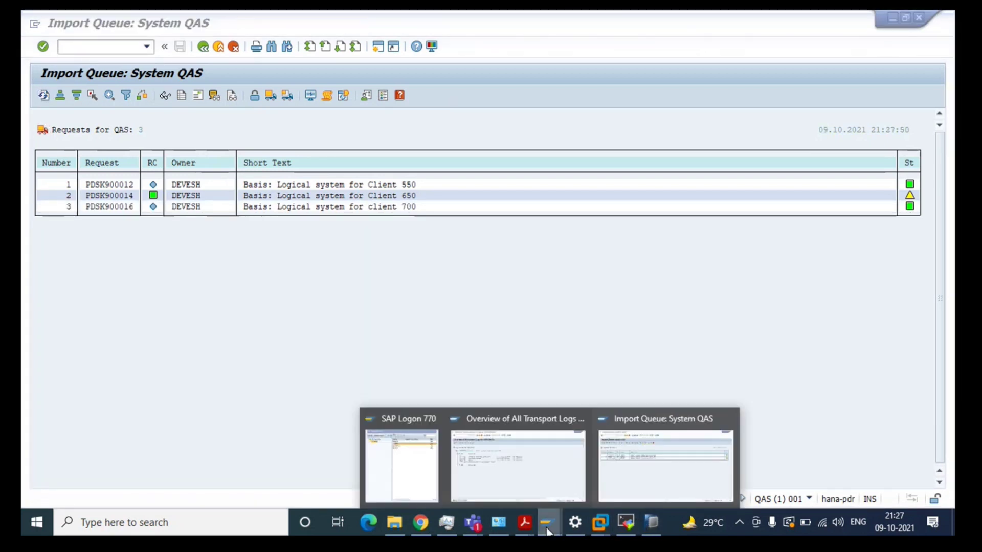
left_click(495, 471)
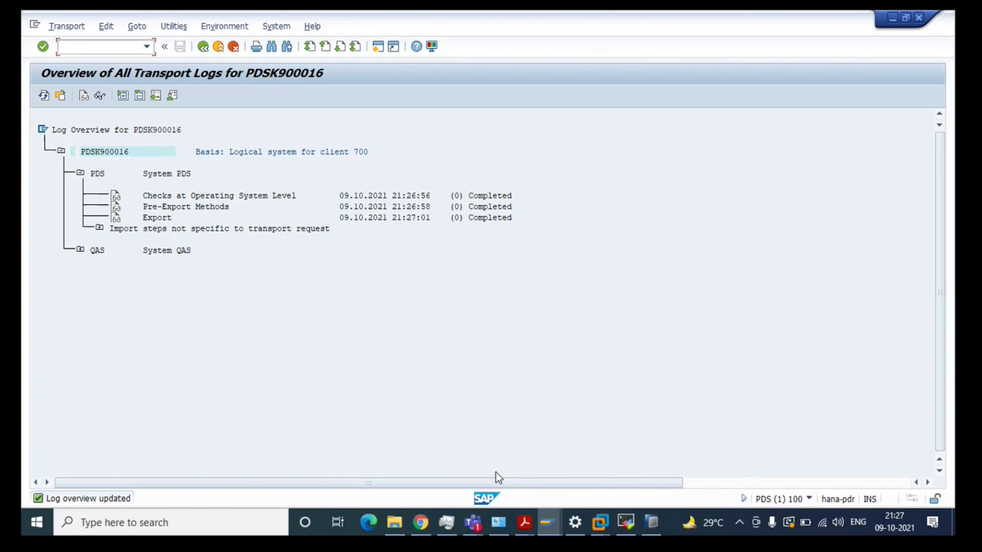
Step: Put the clients table into change mode, then leave it and rerun /nscc4 from command history
left_click(41, 164)
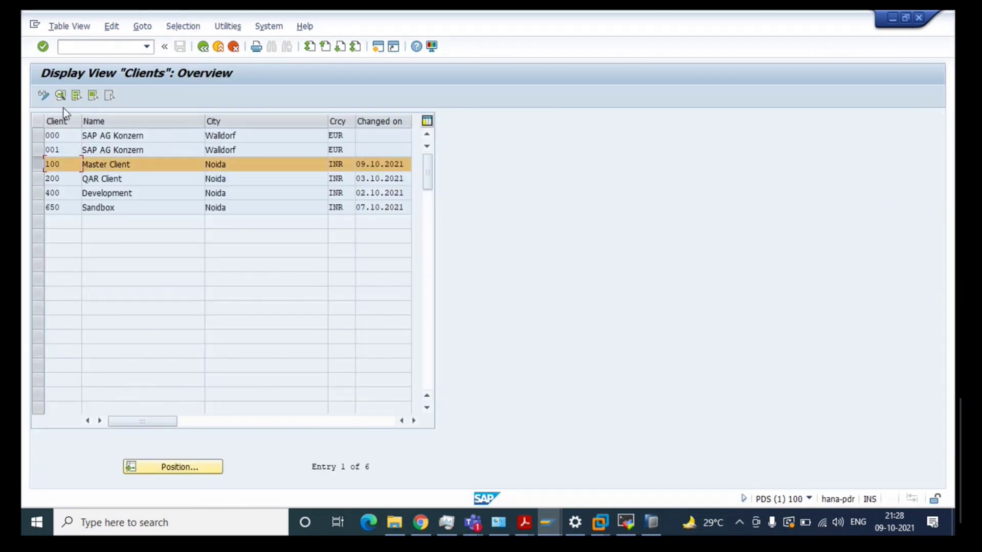
left_click(45, 98)
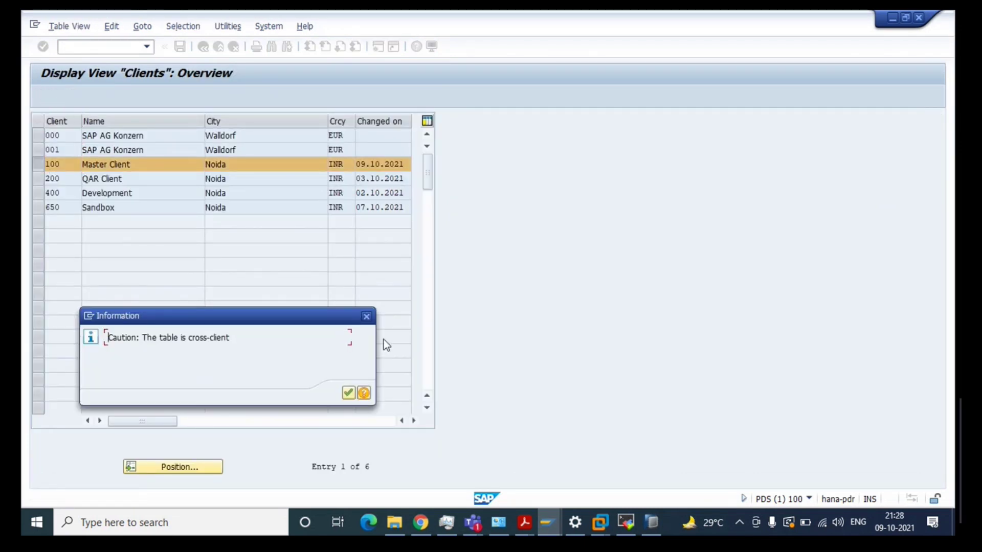
left_click(348, 393)
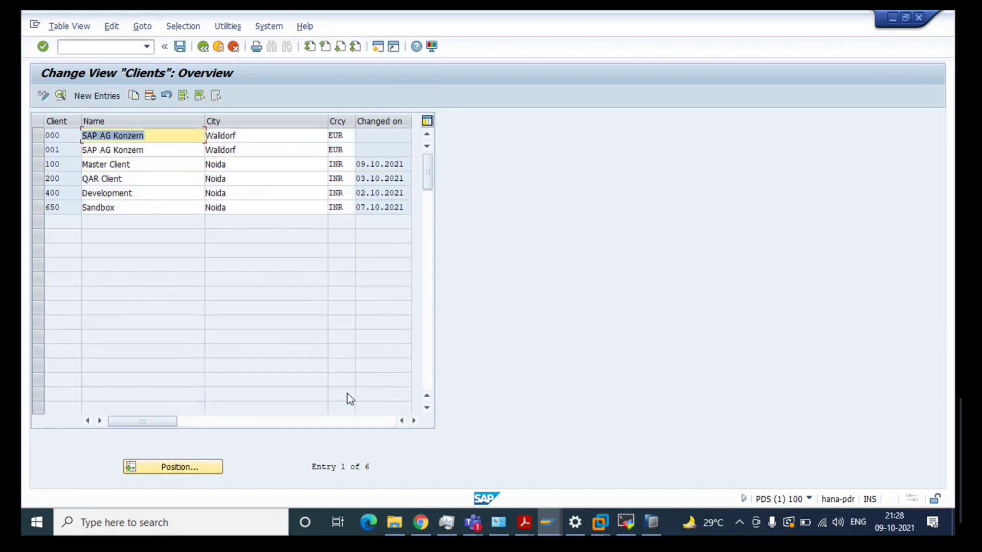
left_click(203, 47)
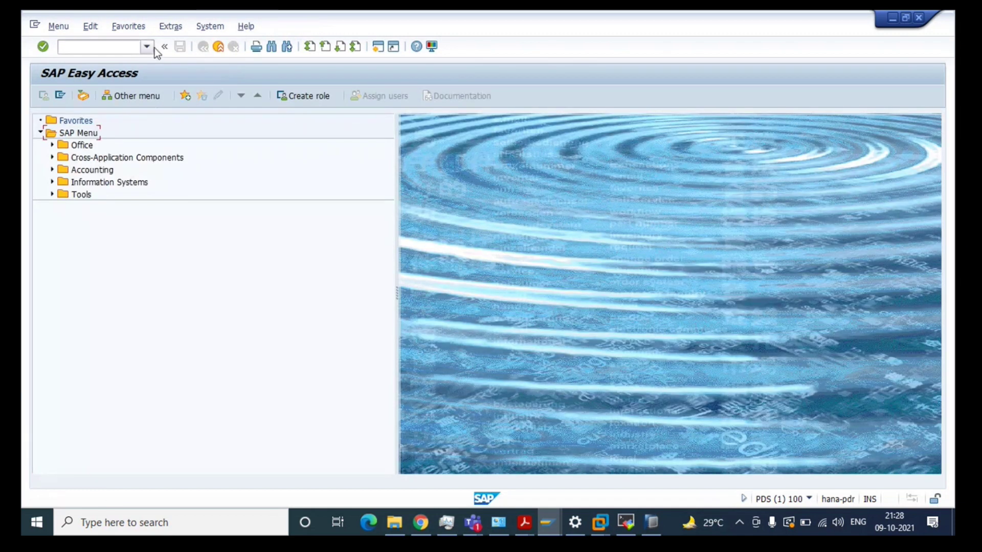
left_click(152, 47)
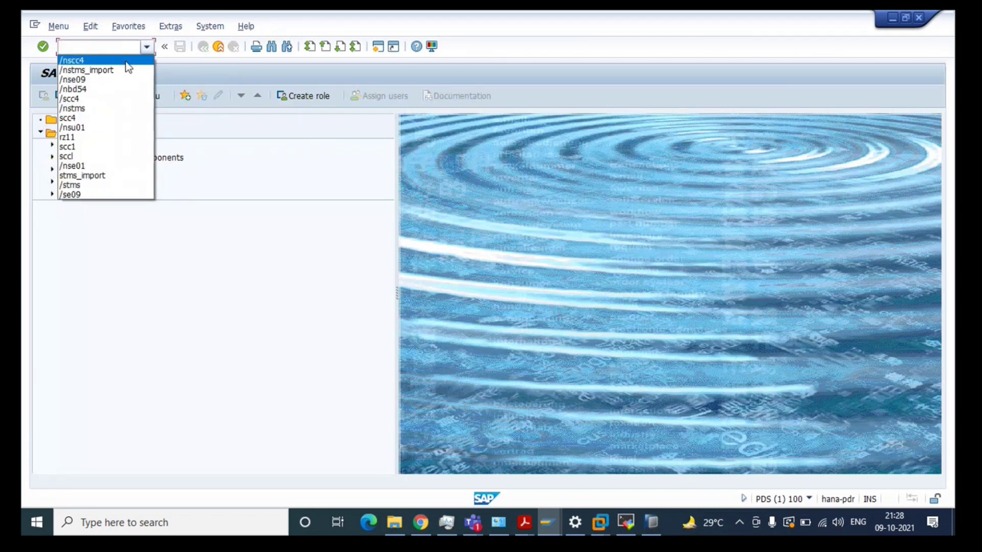
left_click(127, 63)
key("Return")
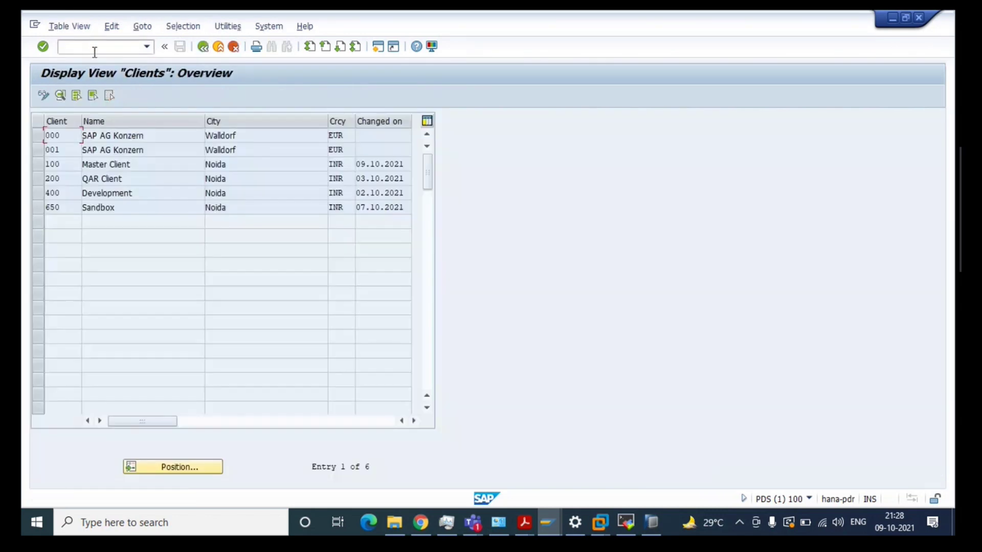
Step: Set client 100 to 'Changes without automatic recording' in its details and save
left_click(36, 165)
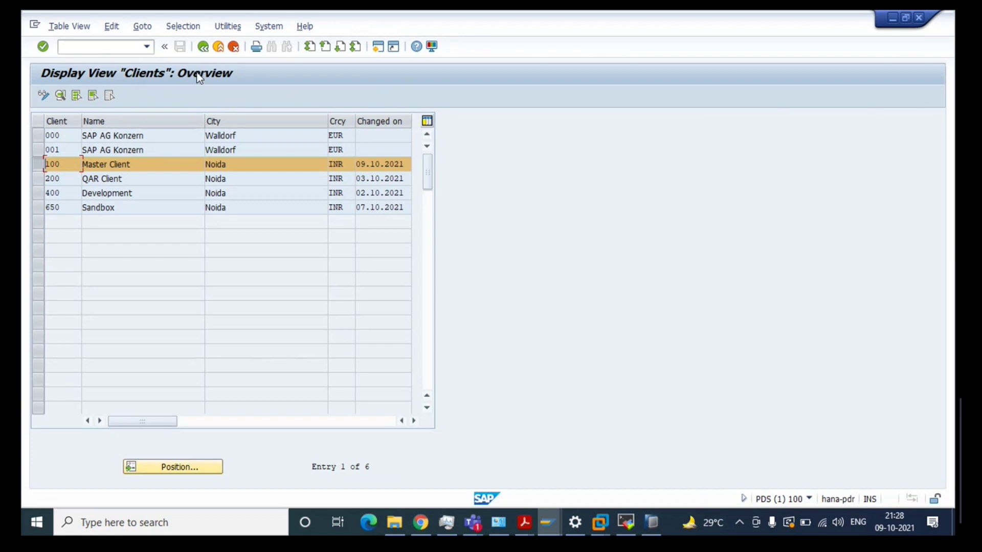
double_click(61, 165)
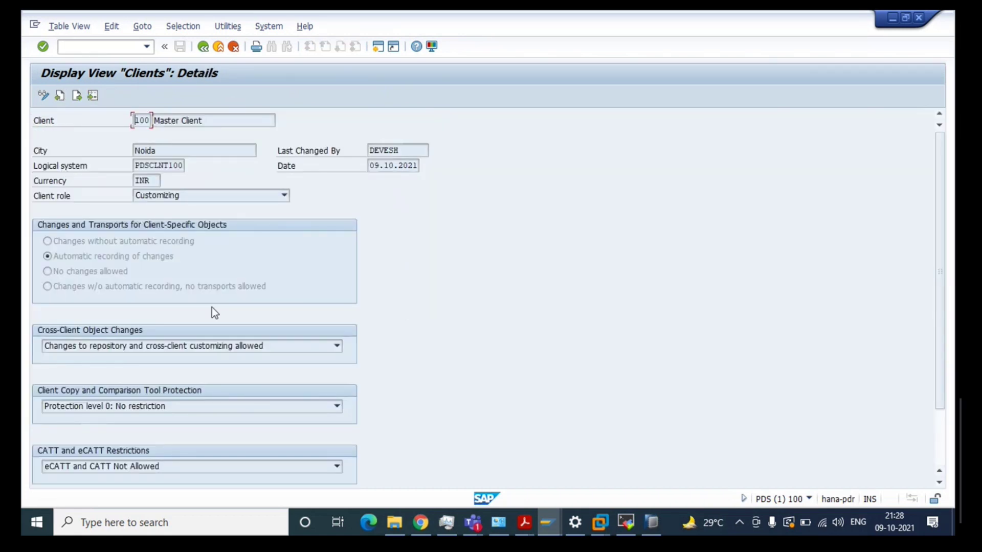
scroll(212, 308, "down", 1)
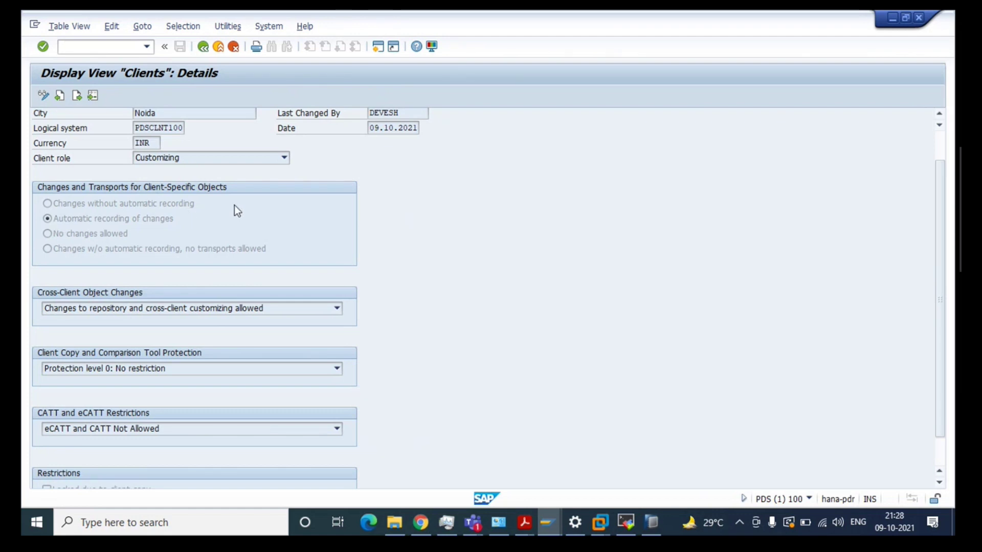
left_click(43, 96)
left_click(350, 393)
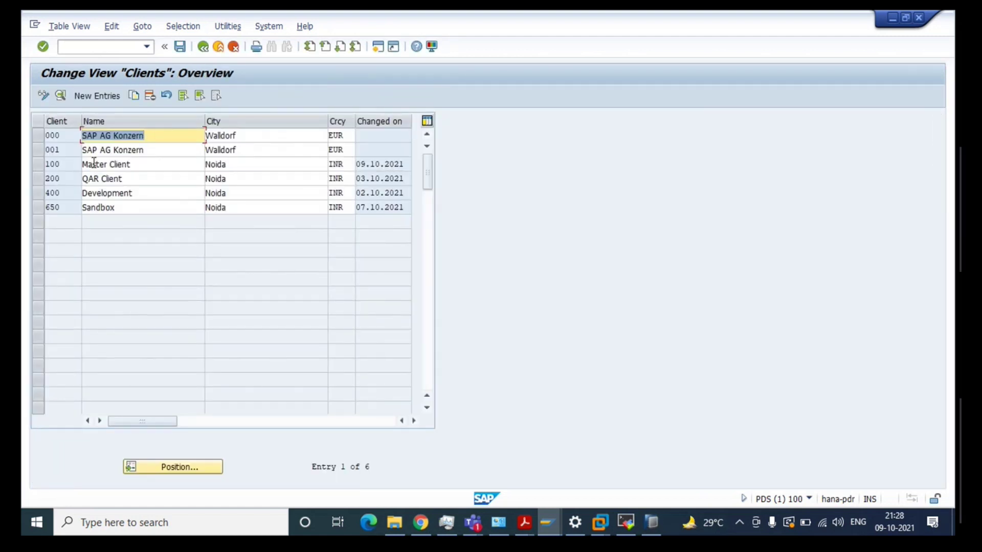
double_click(57, 165)
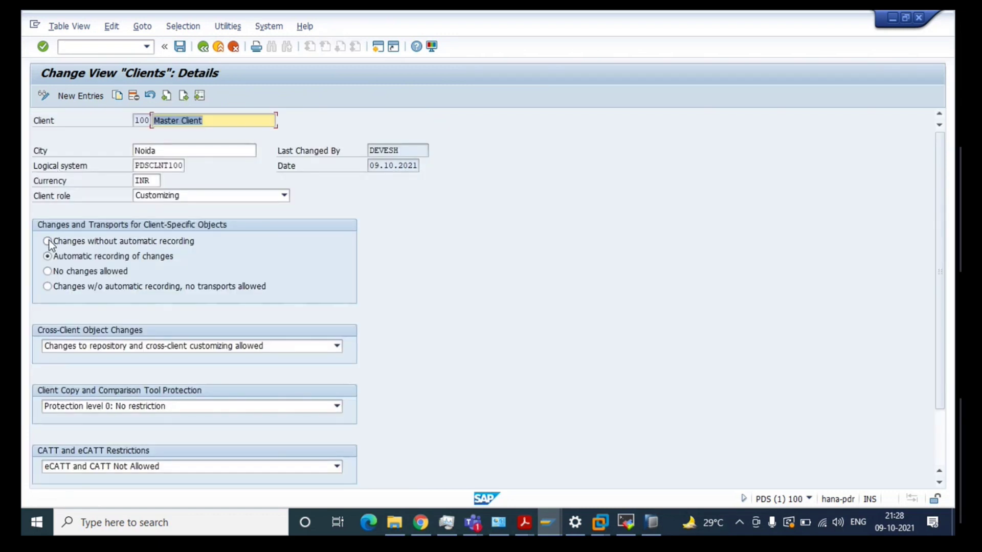
left_click(47, 242)
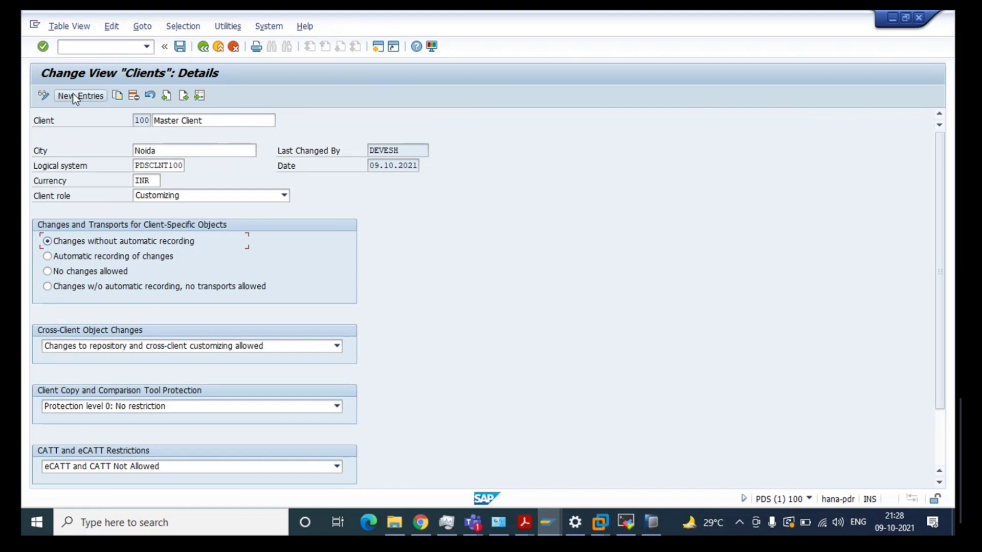
left_click(181, 46)
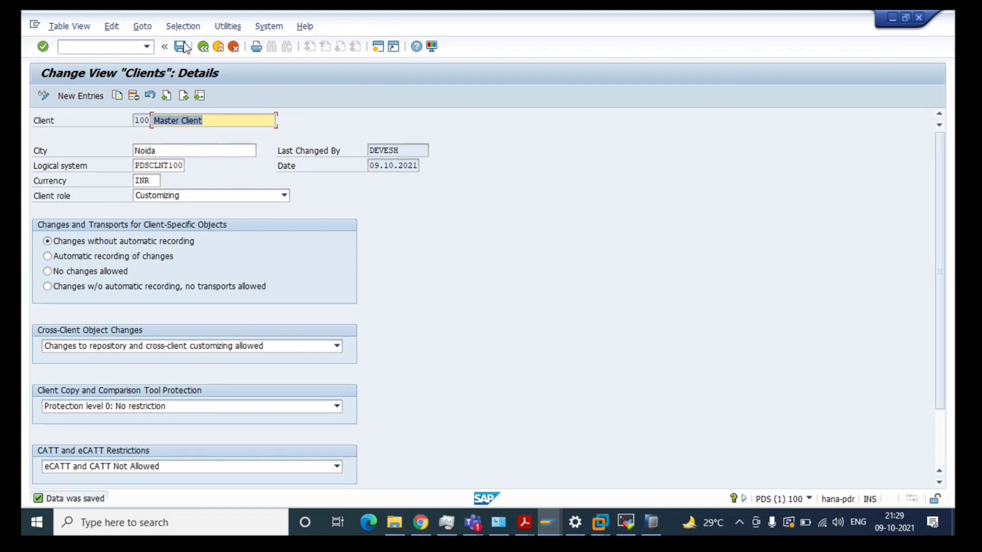
left_click(104, 48)
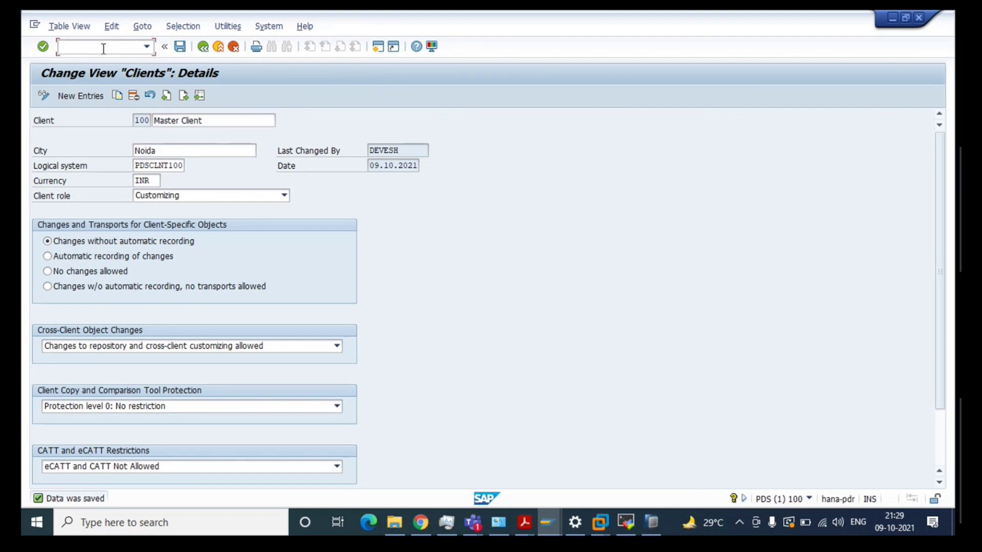
Step: Open the logical systems table with /nbd54 and delete the PDSCLNT700 entry
type("/nb")
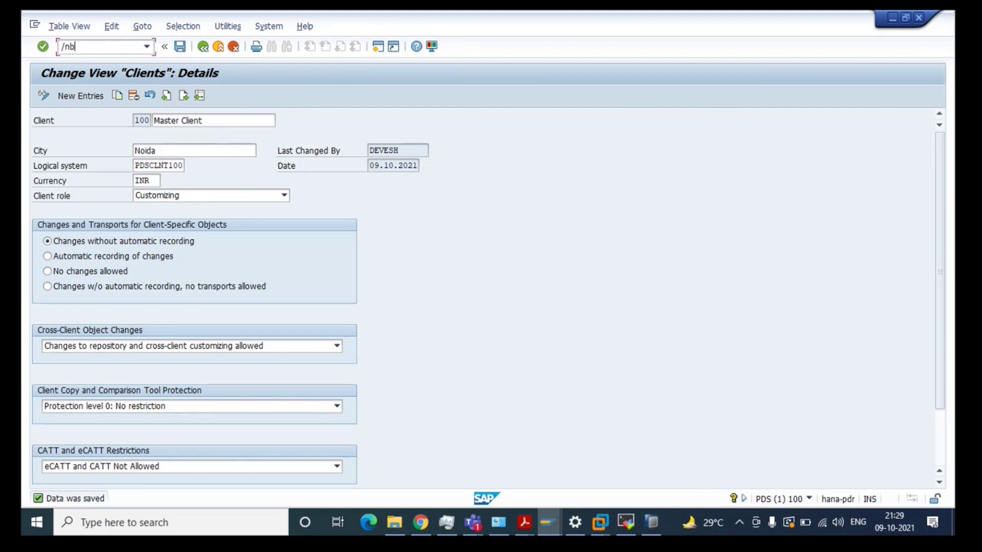
type("d54")
key("Return")
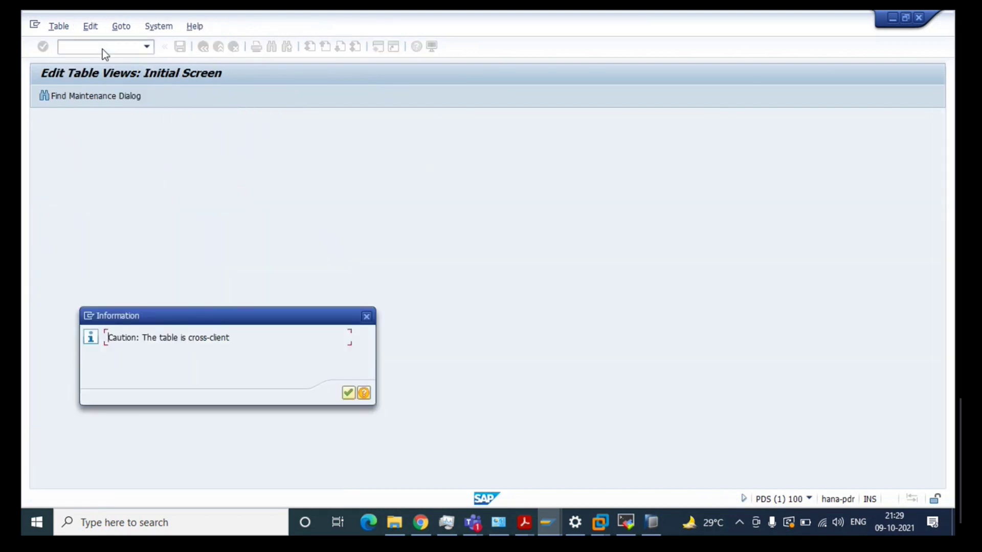
left_click(348, 392)
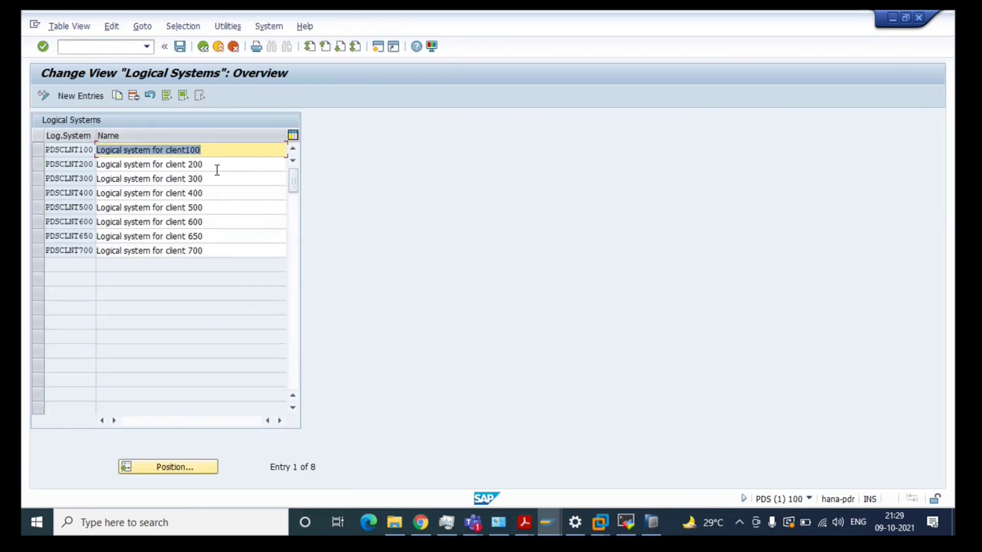
left_click(43, 251)
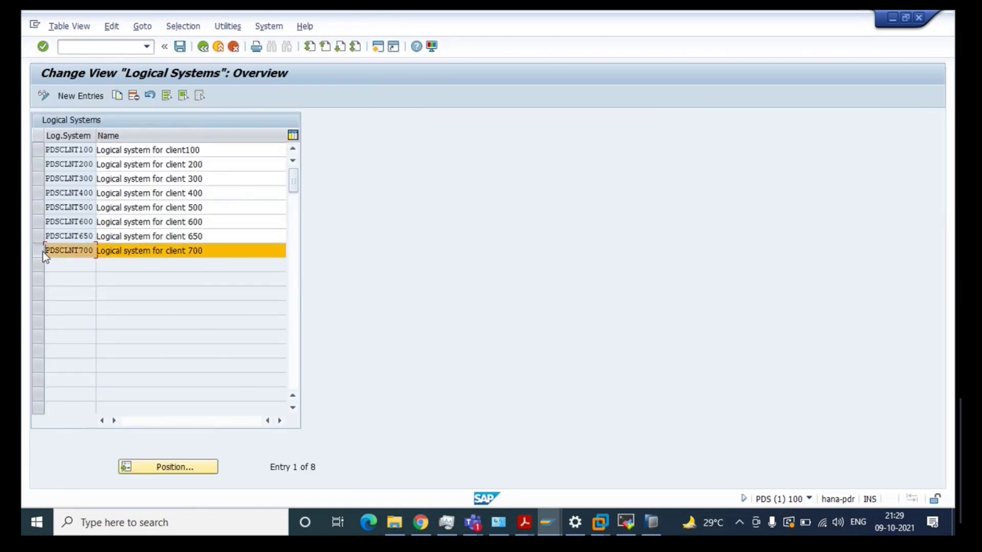
left_click(134, 96)
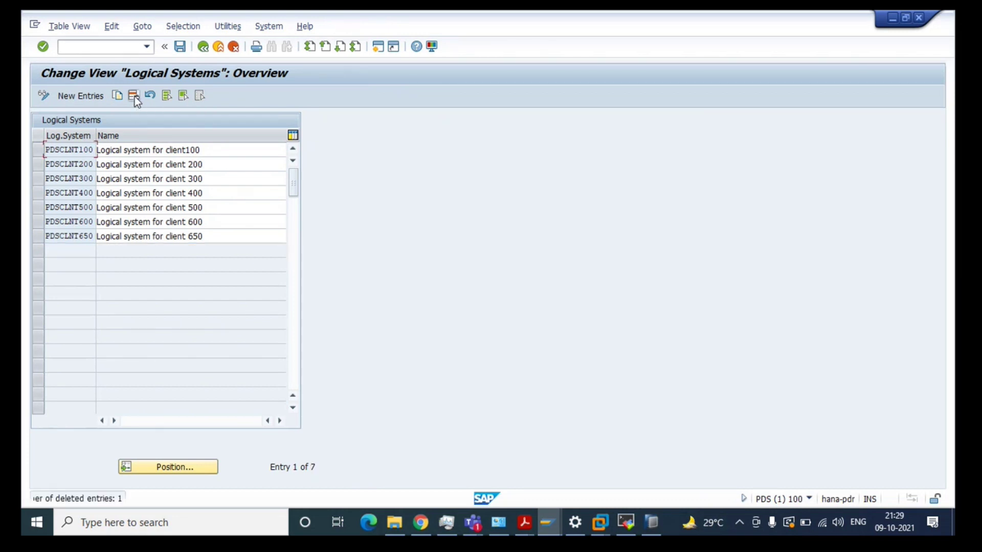
Step: Try saving the deletion, cancel the 'Basis: Delete' transport request prompts, and leave the table
left_click(180, 47)
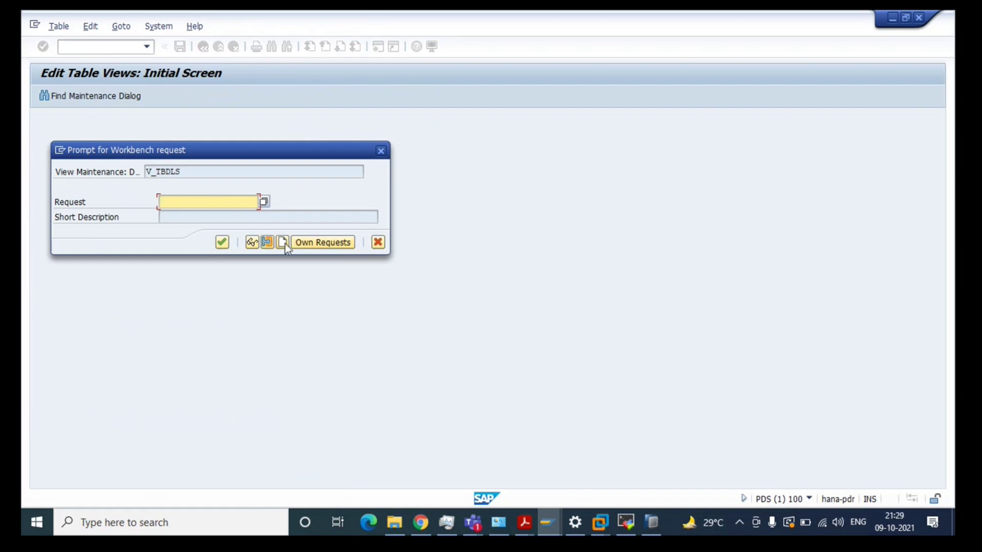
left_click(283, 243)
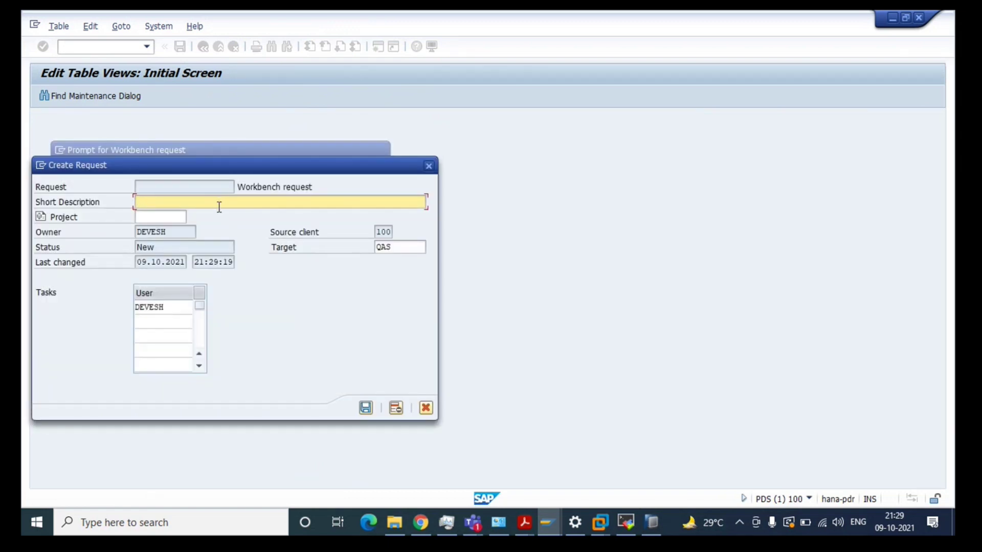
type("Basis: Delete")
left_click(426, 407)
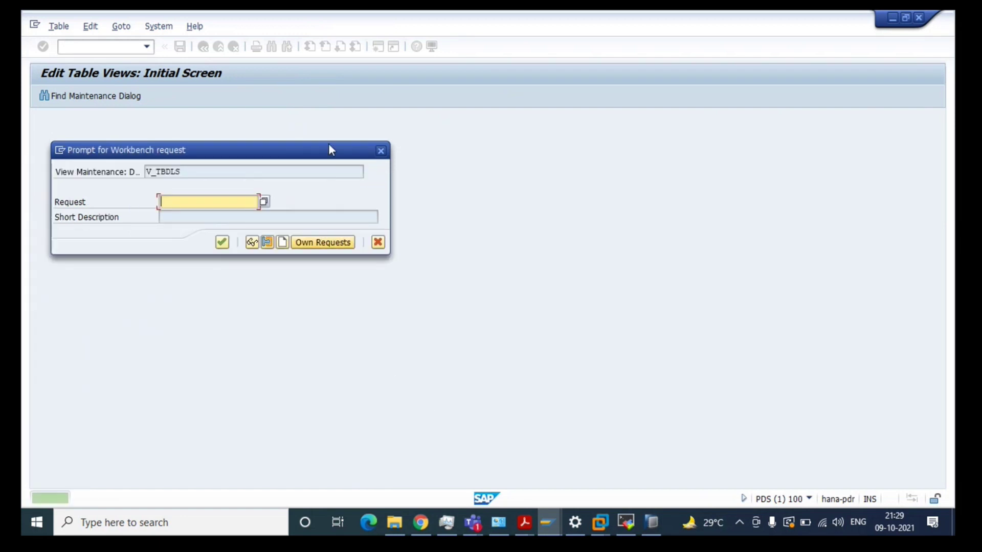
left_click(378, 243)
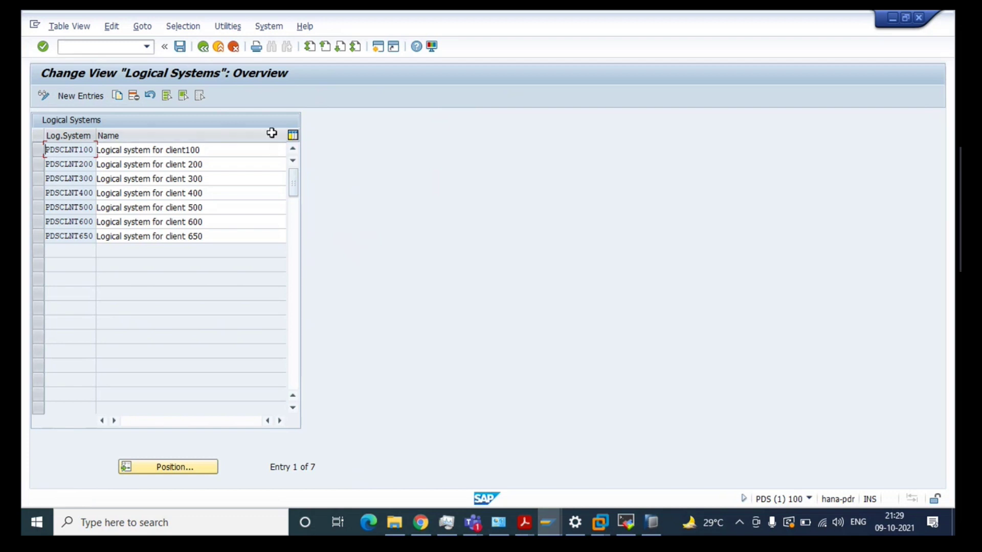
left_click(180, 47)
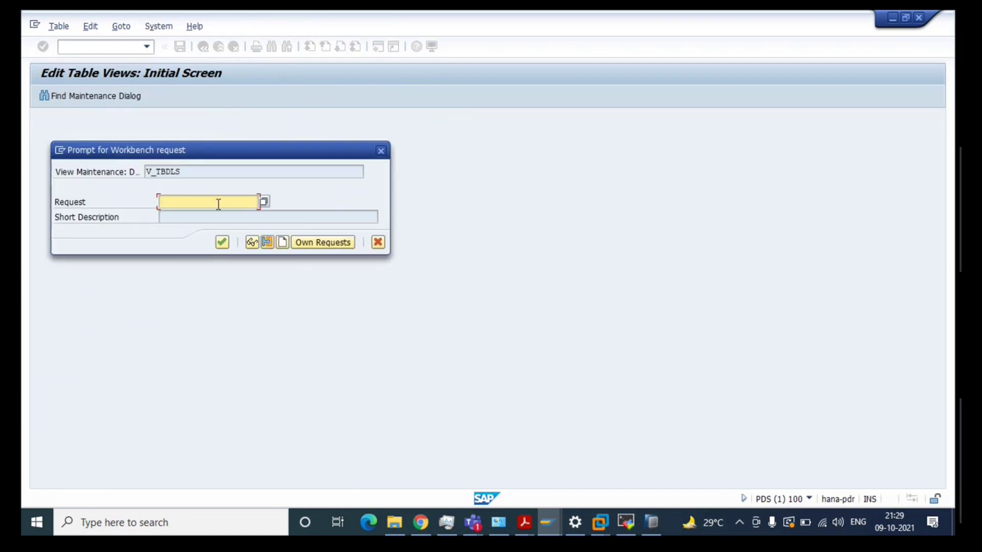
left_click(382, 154)
left_click(203, 47)
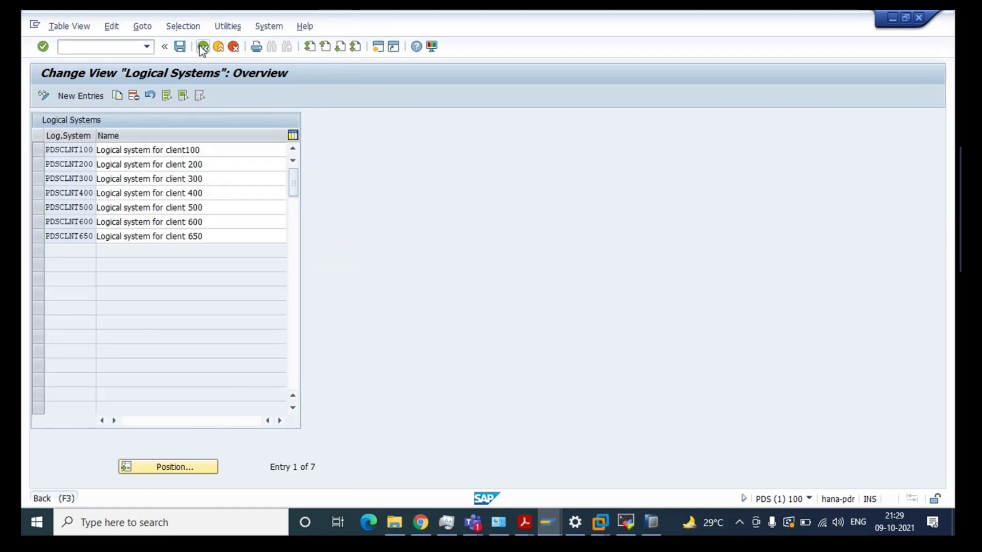
Step: Exit logical systems without saving, view the QAS import queue via stms, and switch to SAP Logon 770
left_click(282, 263)
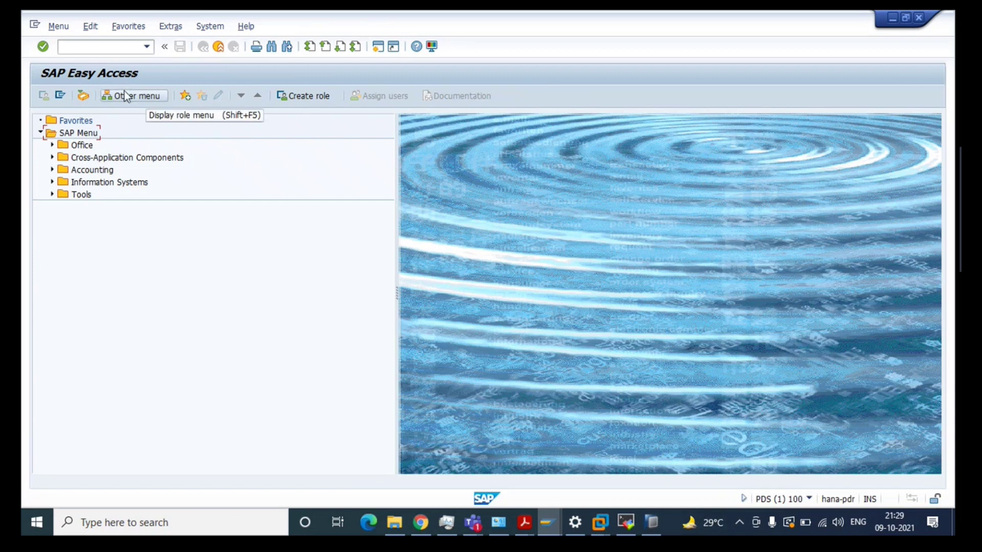
left_click(101, 47)
type("stms")
key("Return")
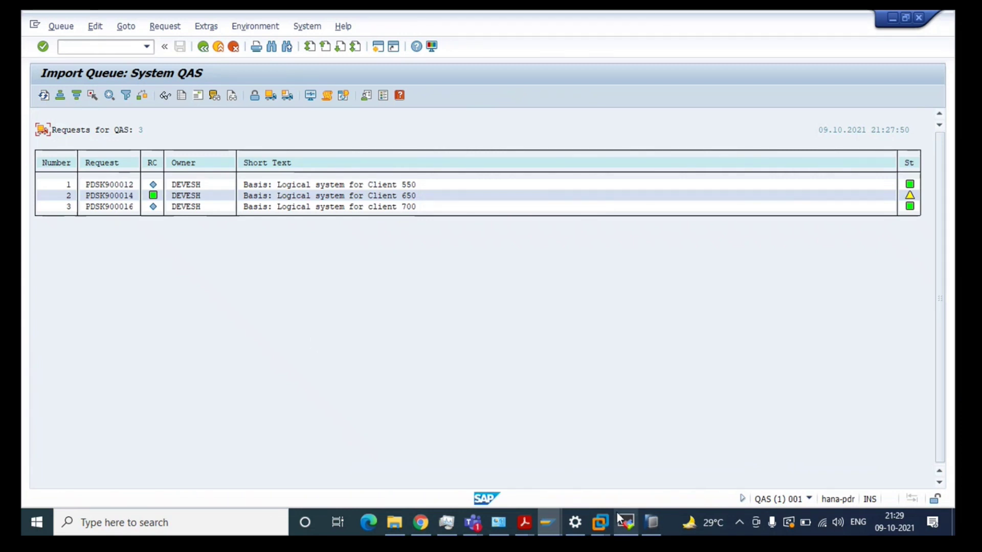
left_click(550, 521)
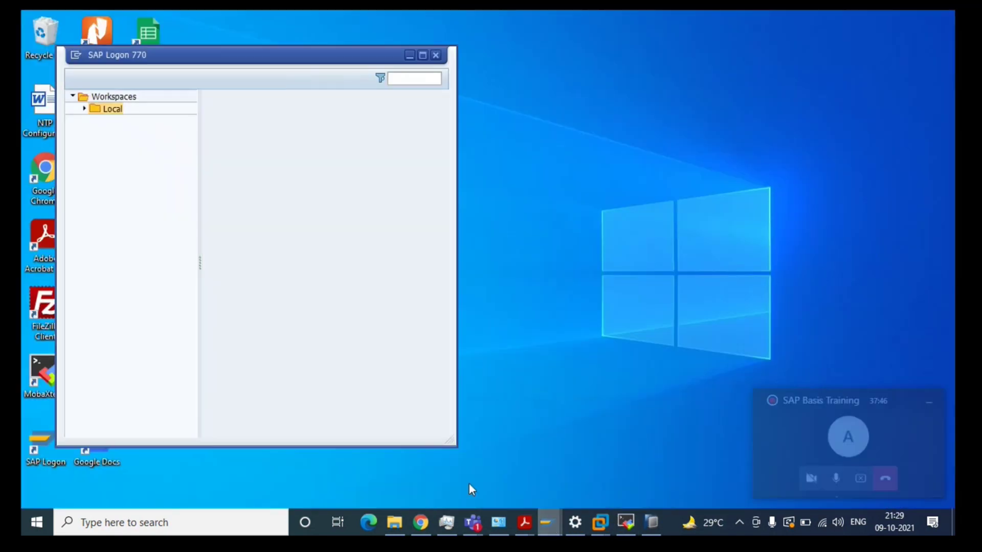
left_click(468, 483)
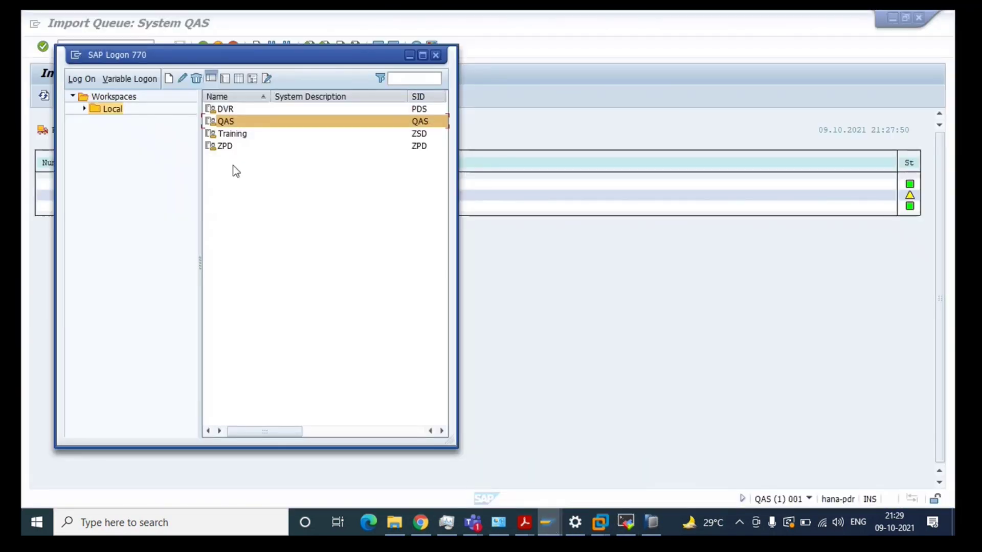
Step: Log on to PDS client 100 as the administrator user with its password
double_click(224, 109)
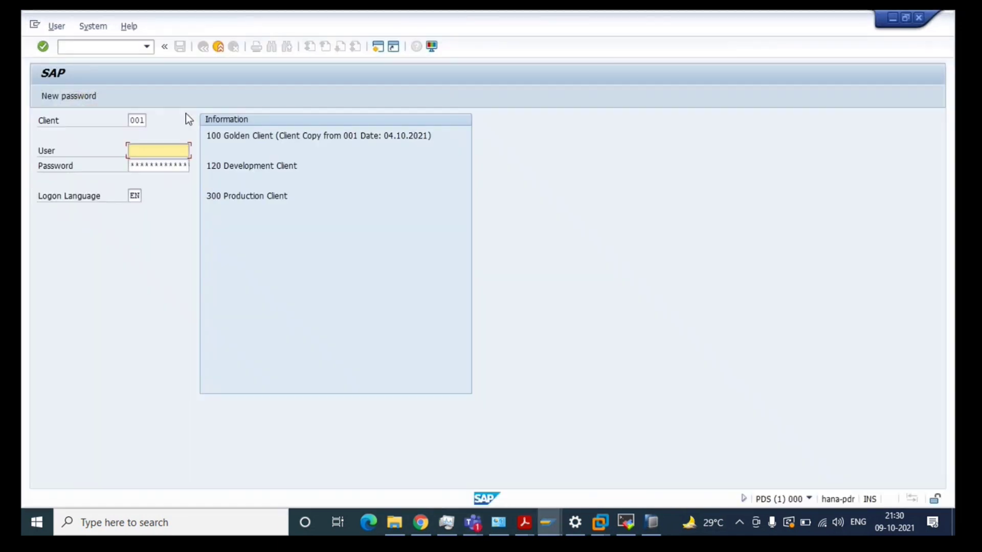
left_click(137, 123)
left_click(137, 134)
left_click(151, 153)
left_click(146, 163)
left_click(146, 165)
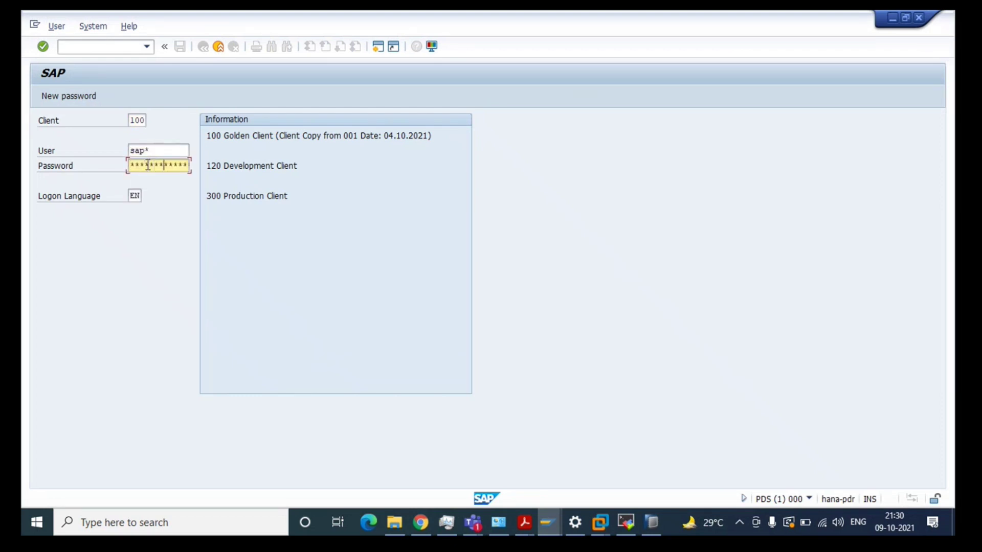
key("Left")
key("Left")
key("Left")
key("Home")
key("Right")
key("Return")
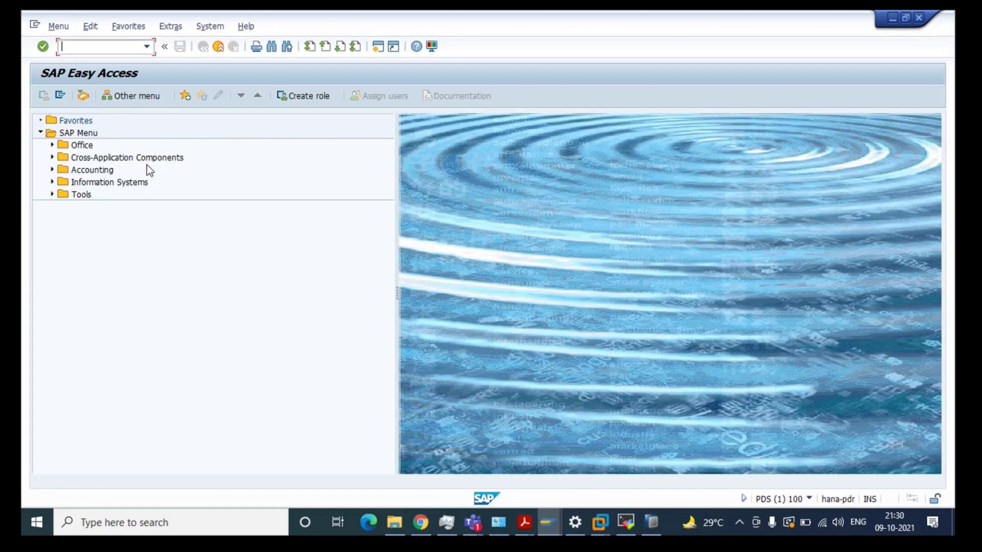
Step: Open Define Logical Systems with /nbd54 and cancel editing after the no-changes error
type("/nbd54")
key("Return")
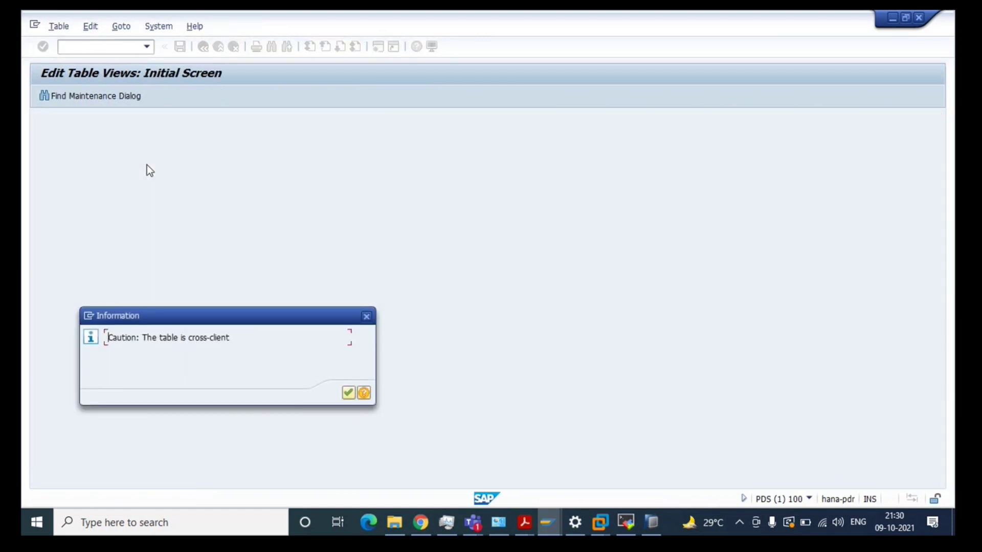
key("Return")
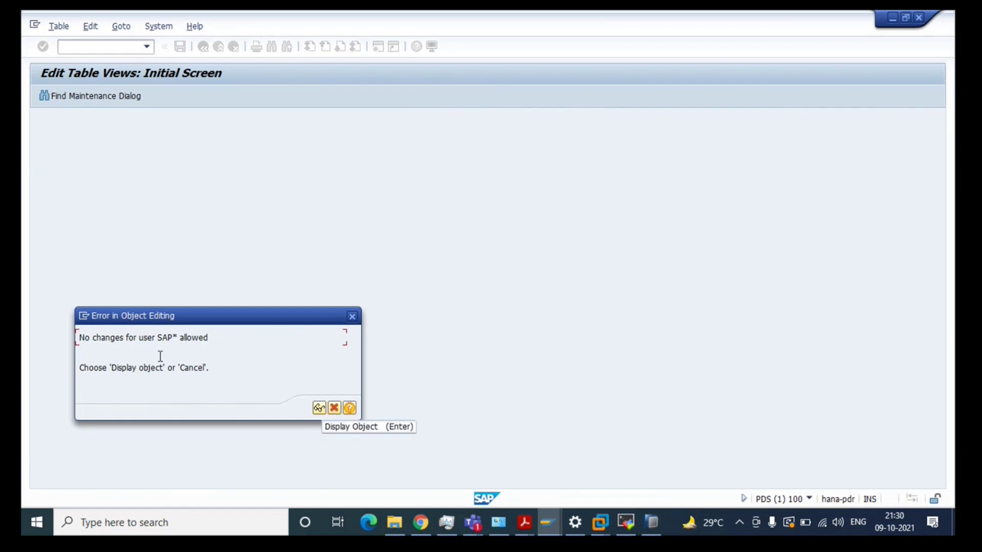
left_click(333, 409)
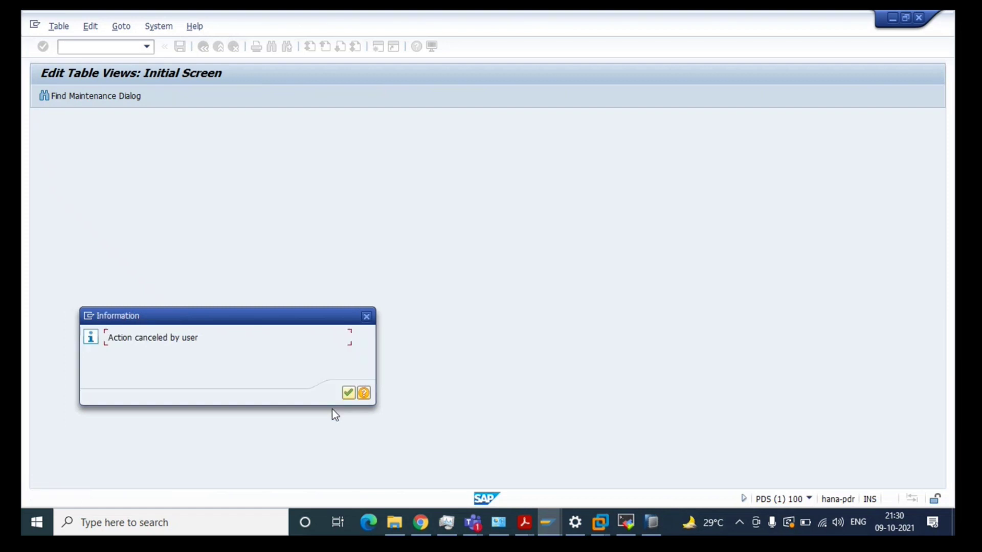
left_click(366, 317)
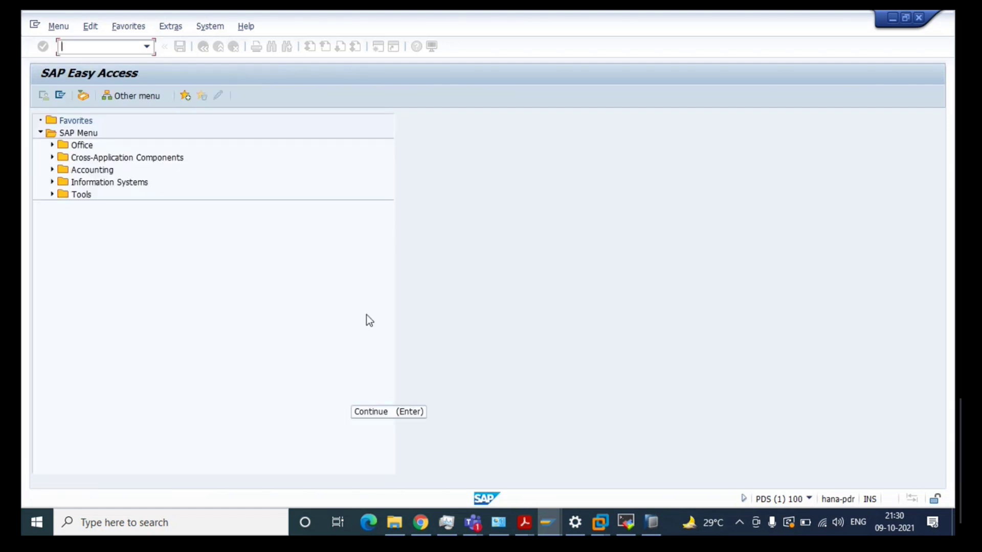
Step: Log off the session and start a logon to the DVR system
left_click(921, 22)
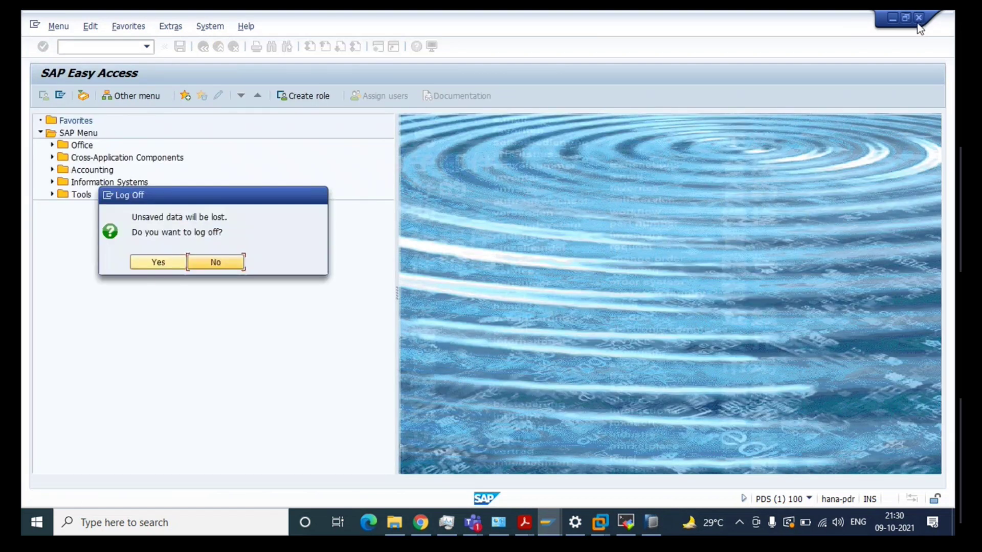
left_click(151, 256)
double_click(262, 112)
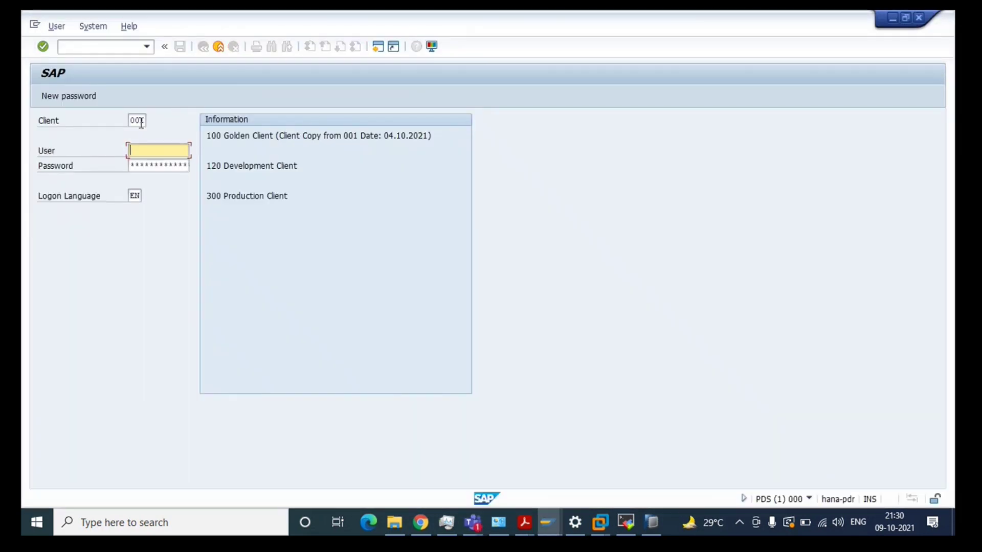
Step: Log on to client 100 with the user name and password
left_click(137, 120)
left_click(137, 134)
left_click(145, 145)
type("devesh")
key("Tab")
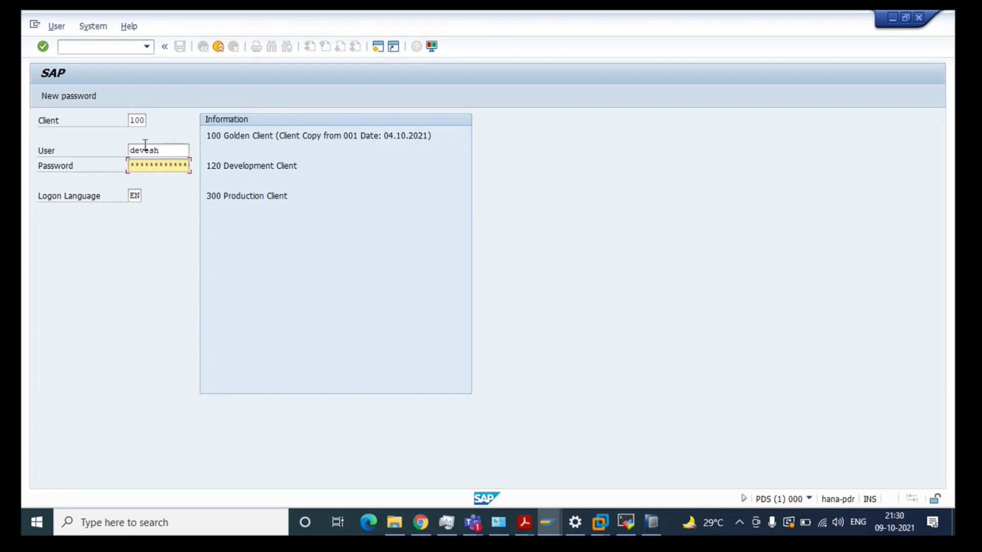
key("Return")
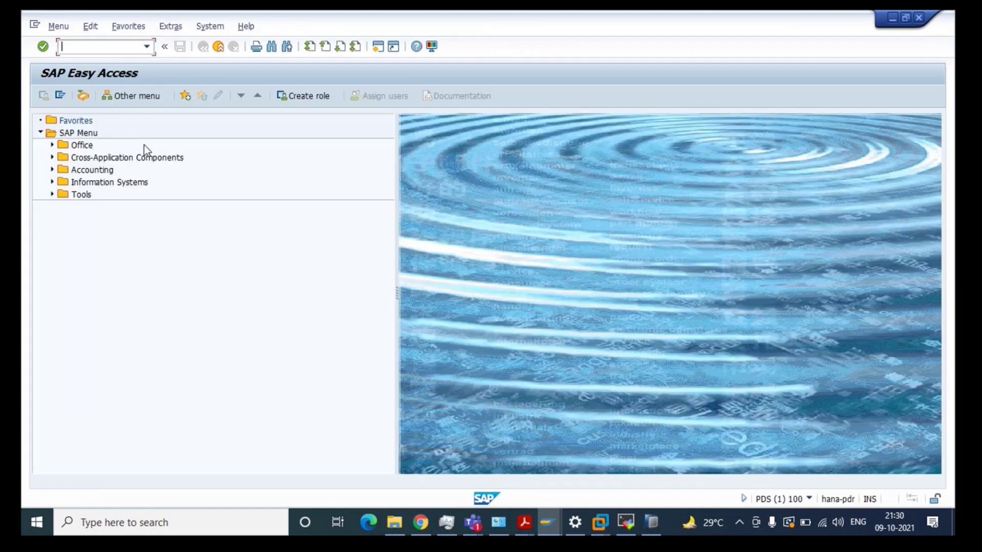
Step: Open Define Logical Systems with /nbd54 and delete the PDSCLNT700 row
type("/nbd54")
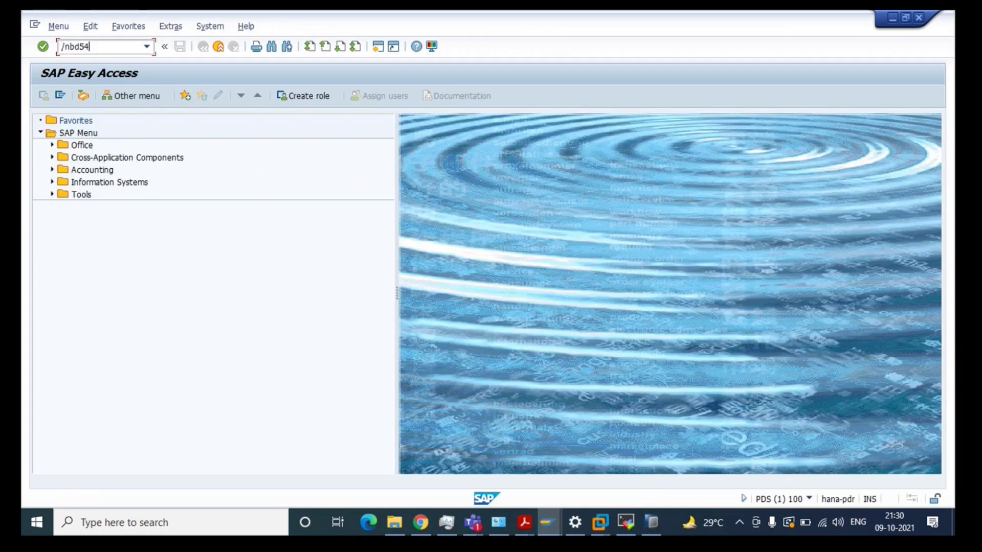
key("Return")
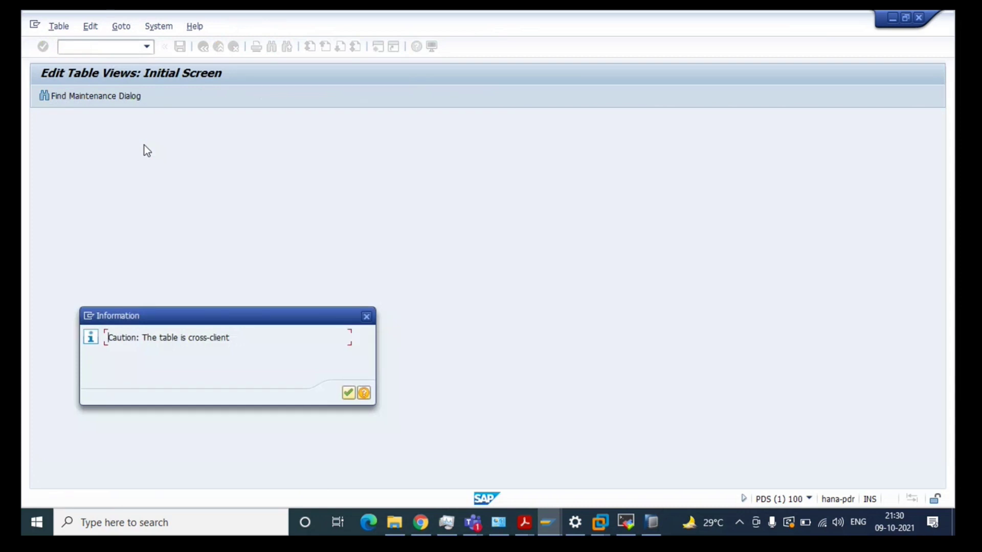
key("Return")
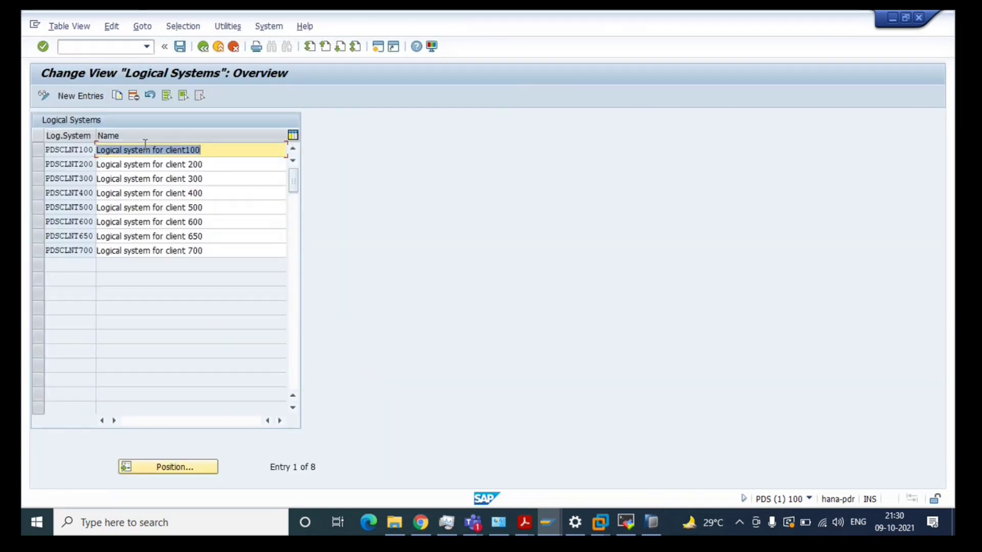
left_click(36, 250)
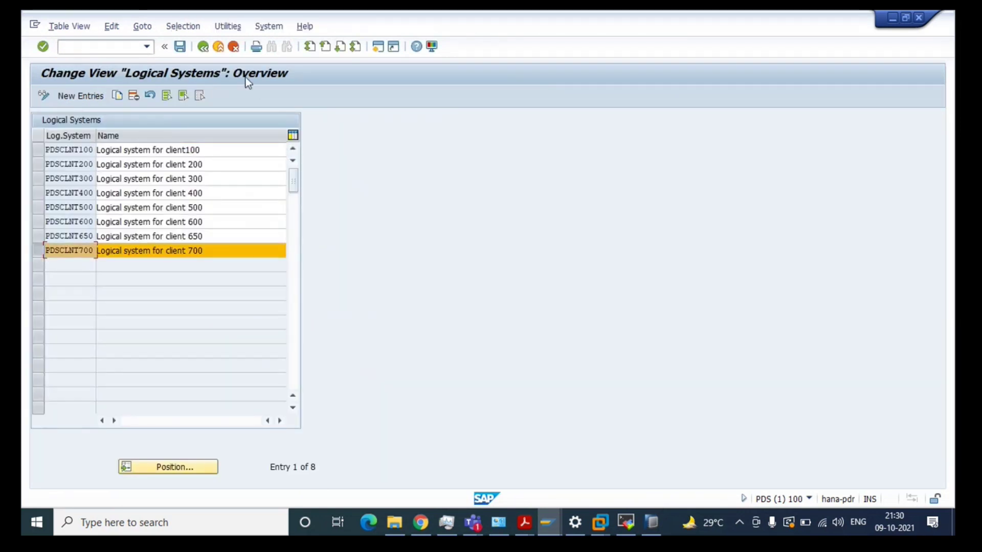
left_click(135, 95)
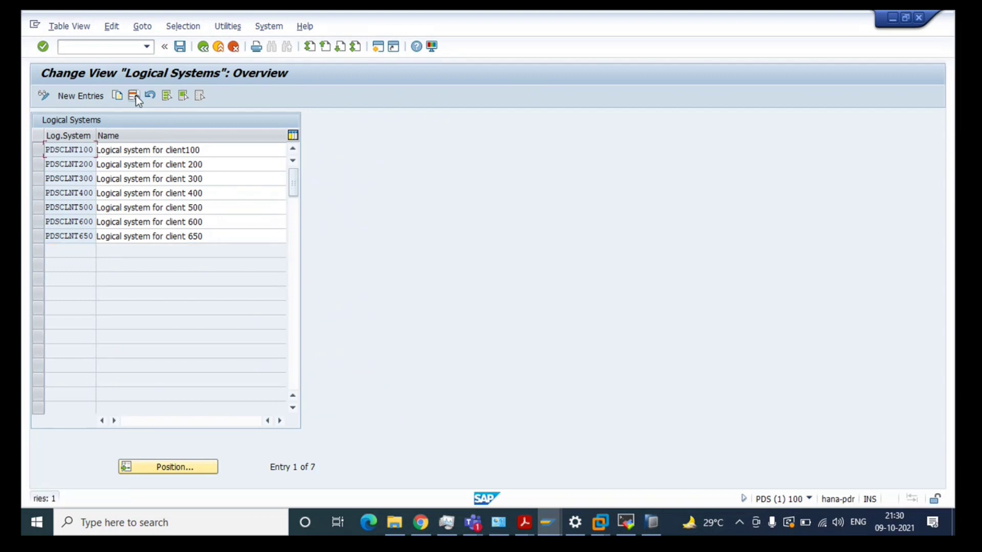
Step: Try saving, close the transport request prompt, and exit discarding the PDSCLNT700 deletion
left_click(182, 46)
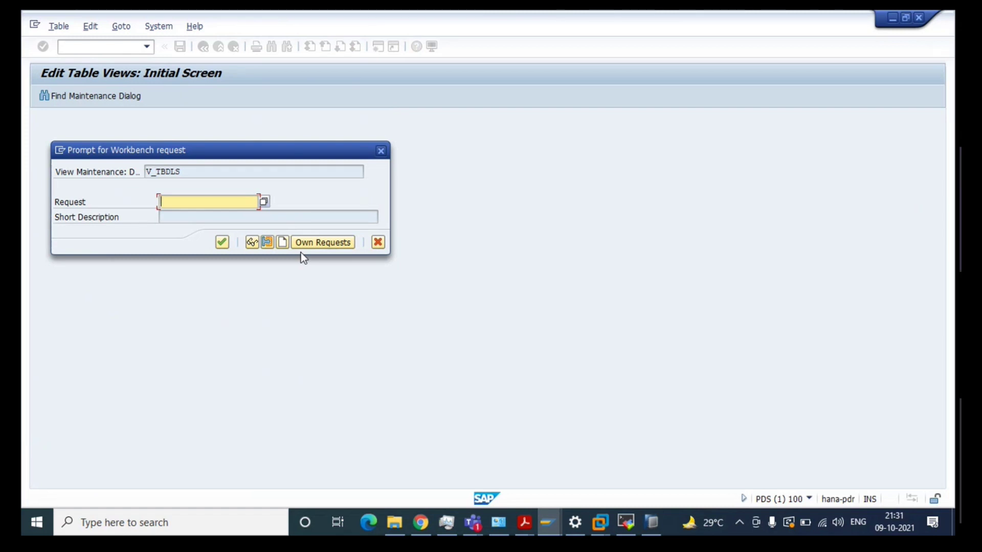
left_click(382, 243)
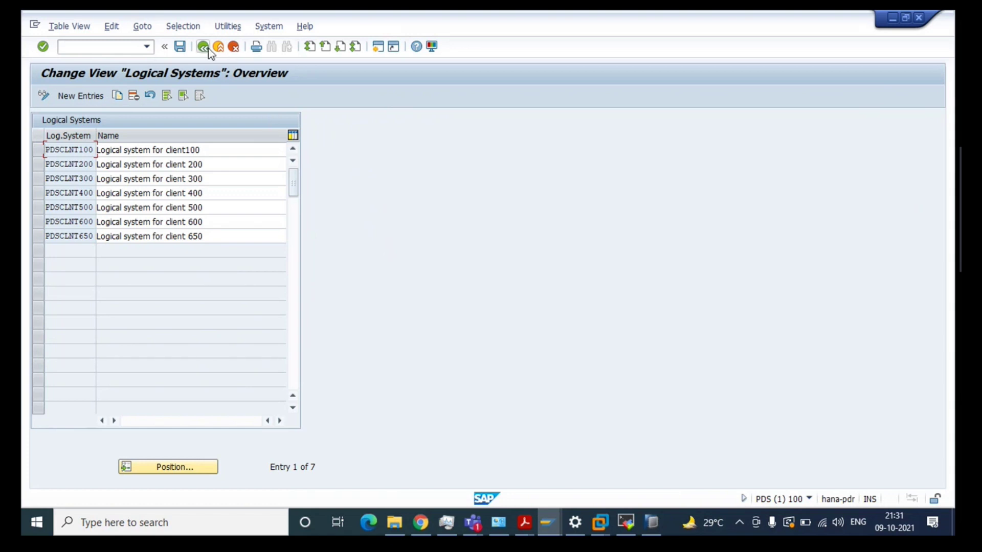
left_click(208, 48)
left_click(260, 262)
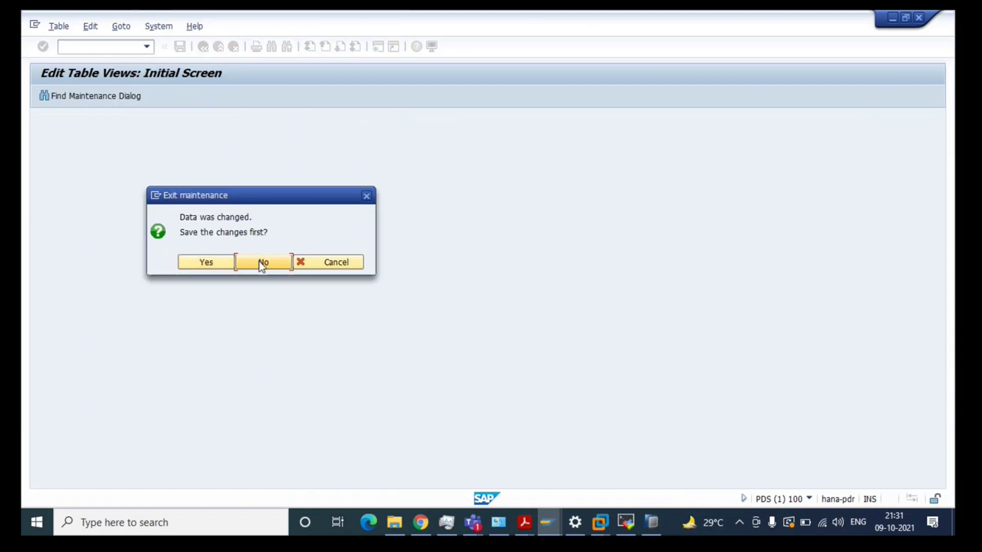
type("/n")
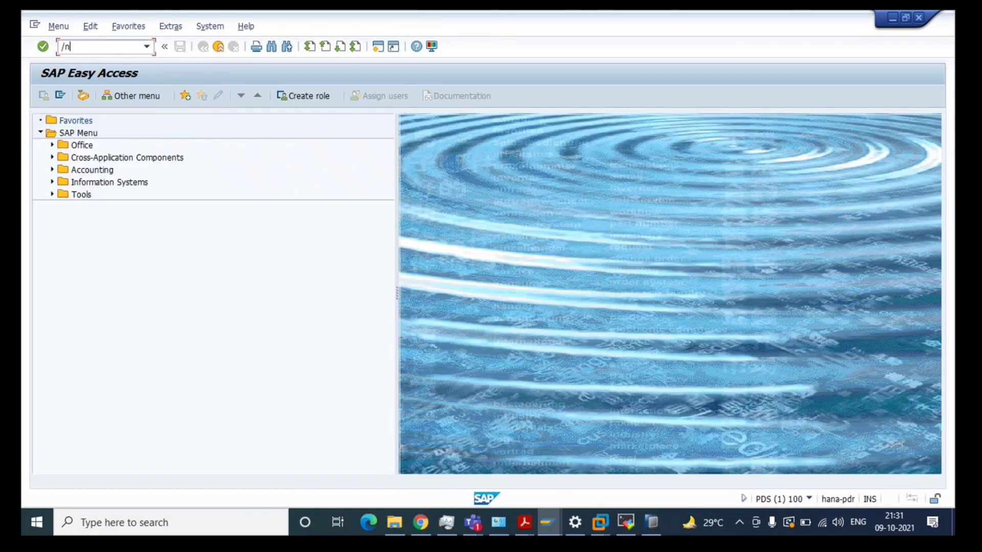
type("scc4")
Step: Run SCC4 and switch the clients table into change mode with client 100 selected
key("Return")
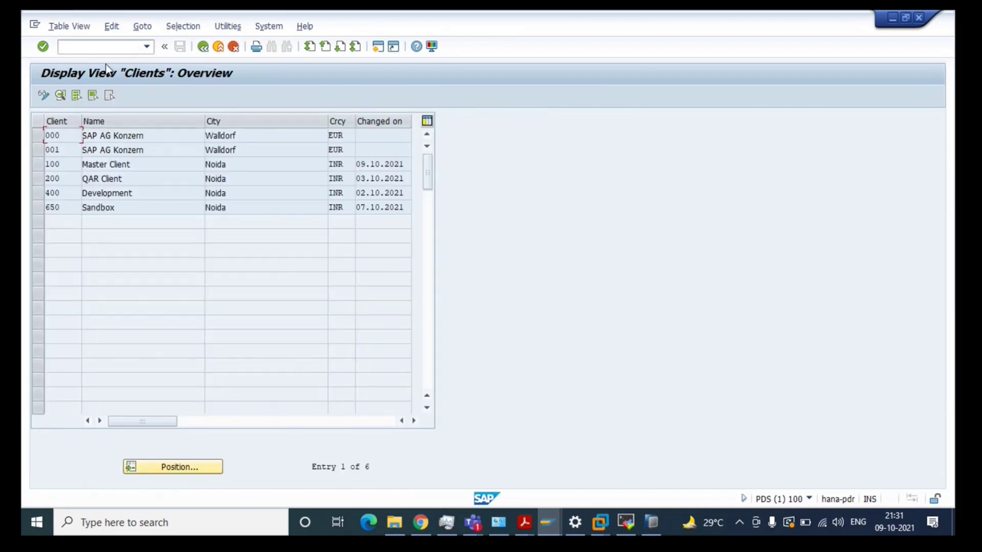
left_click(45, 100)
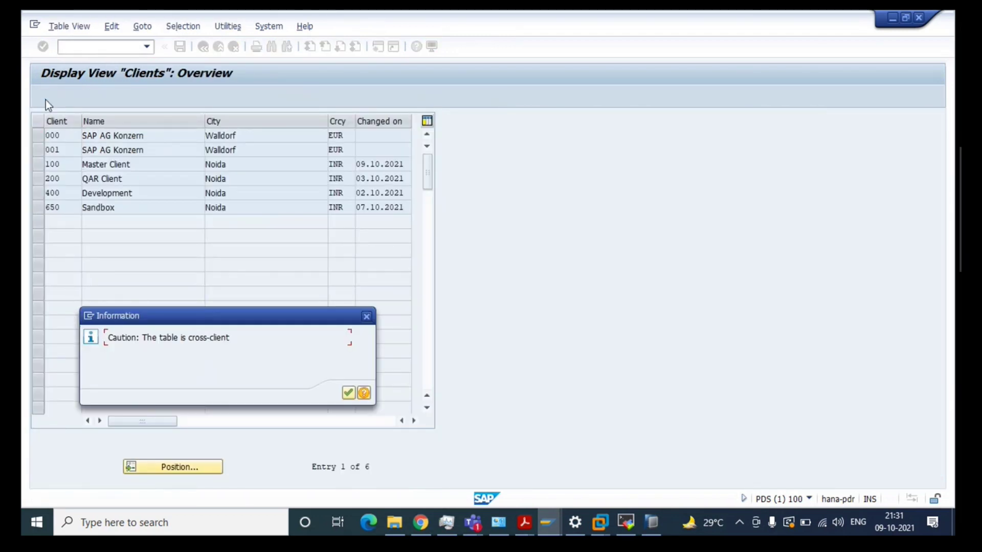
left_click(347, 392)
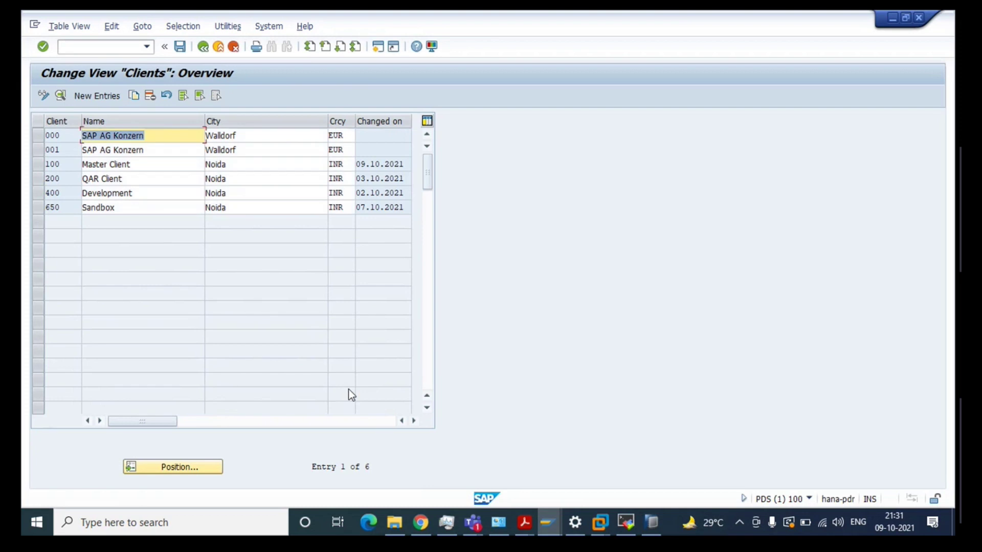
left_click(37, 166)
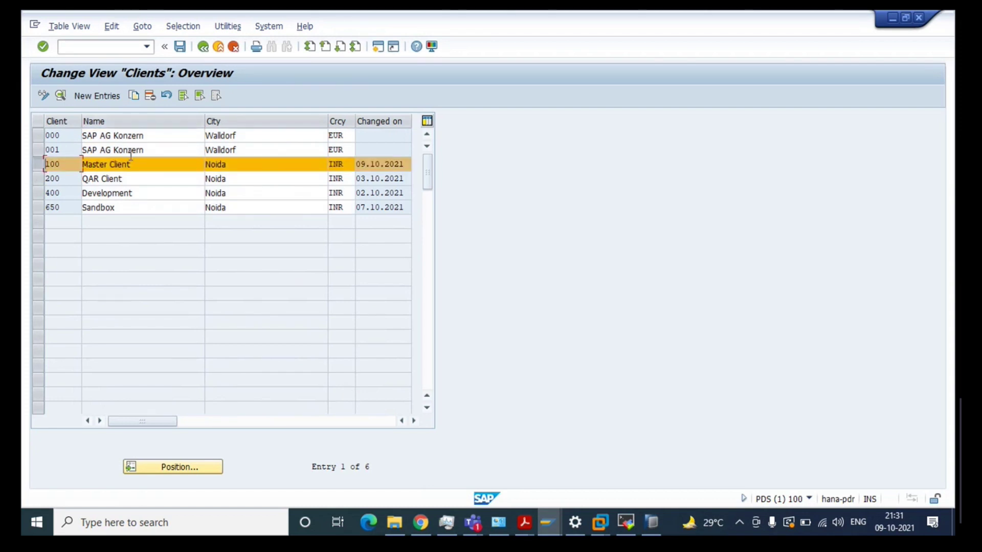
left_click(48, 95)
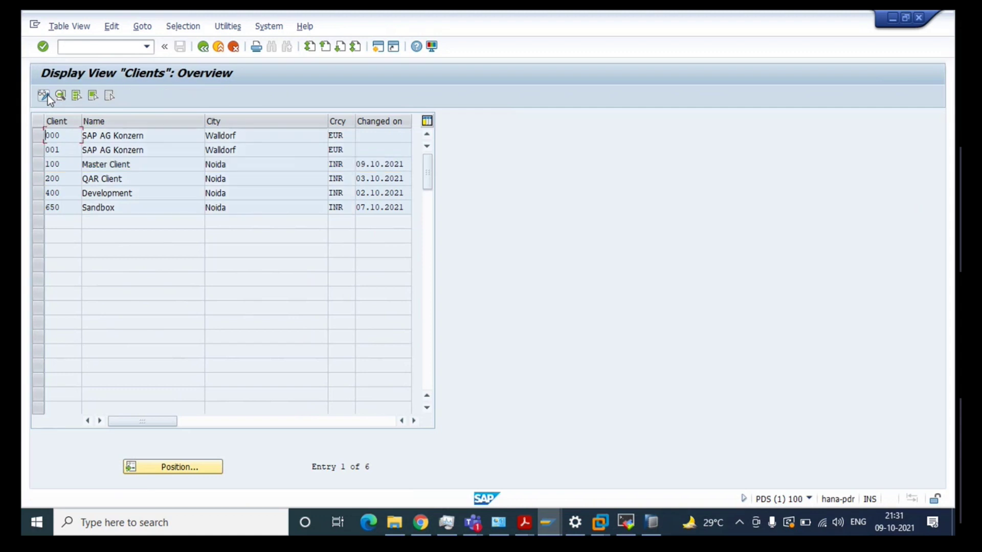
left_click(38, 163)
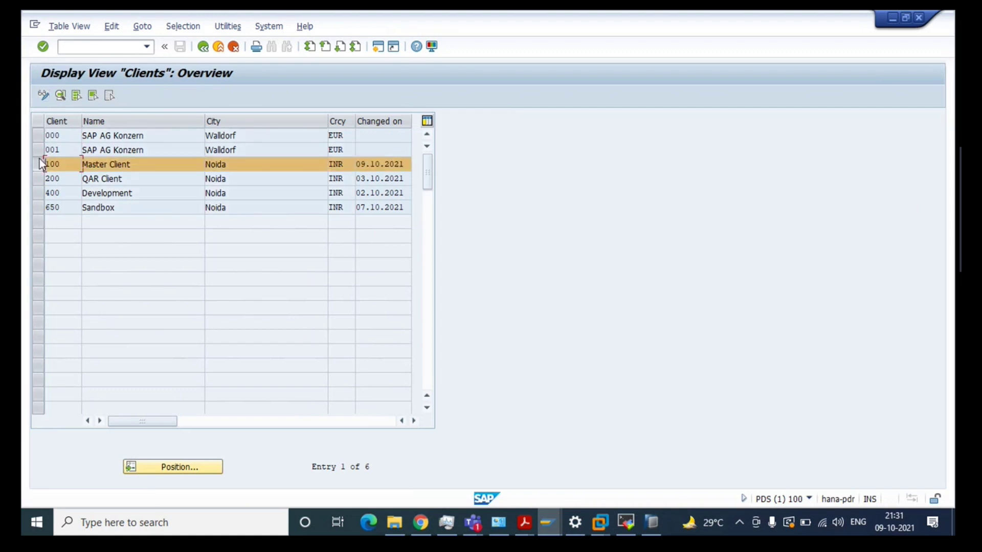
left_click(40, 97)
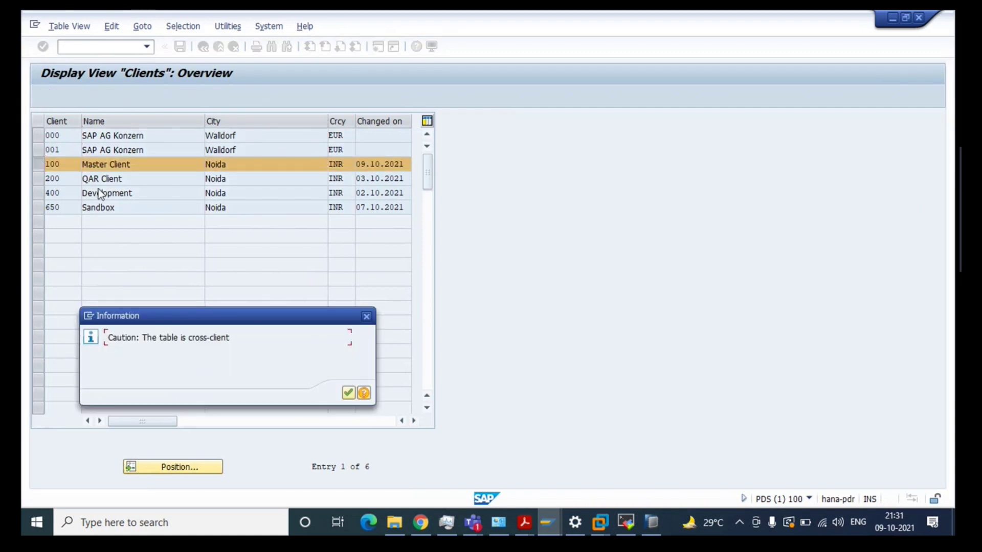
left_click(348, 393)
Step: In client 100's details, choose 'No changes to cross-client customizing objects' for cross-client object changes
double_click(50, 164)
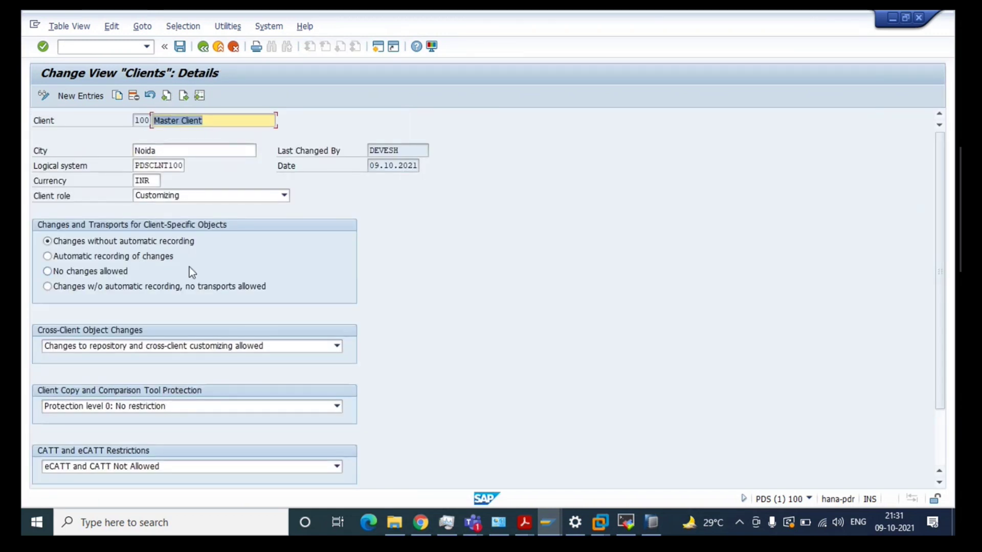
scroll(214, 344, "down", 2)
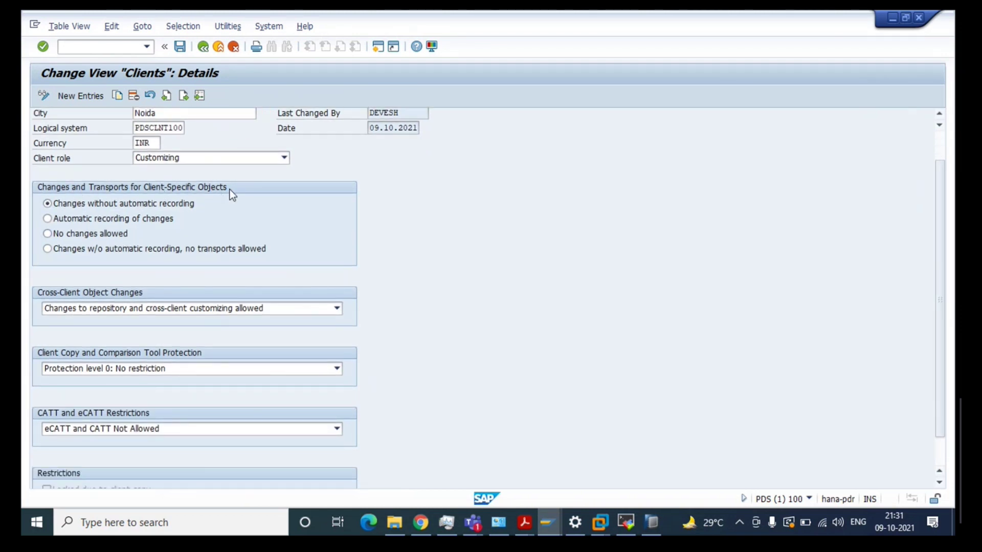
left_click(180, 308)
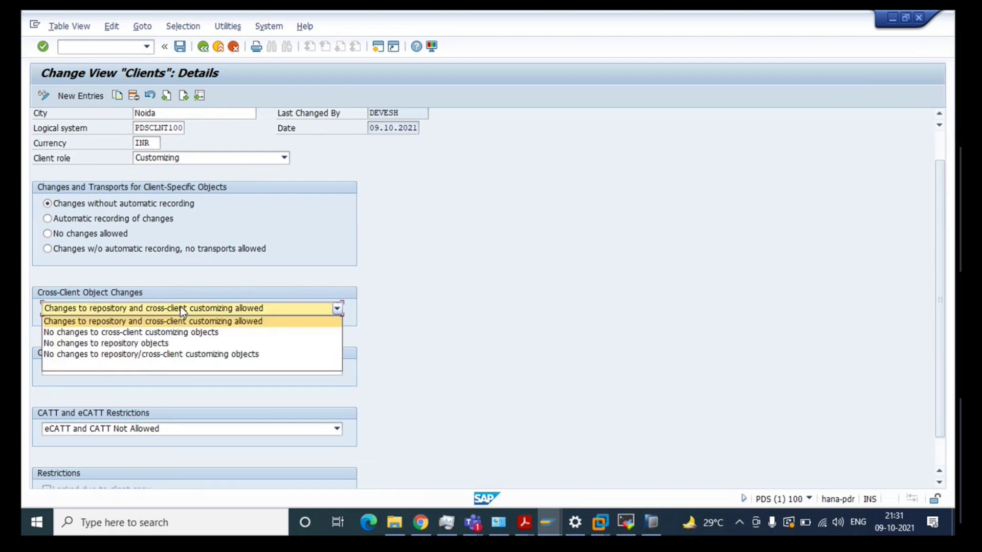
left_click(155, 335)
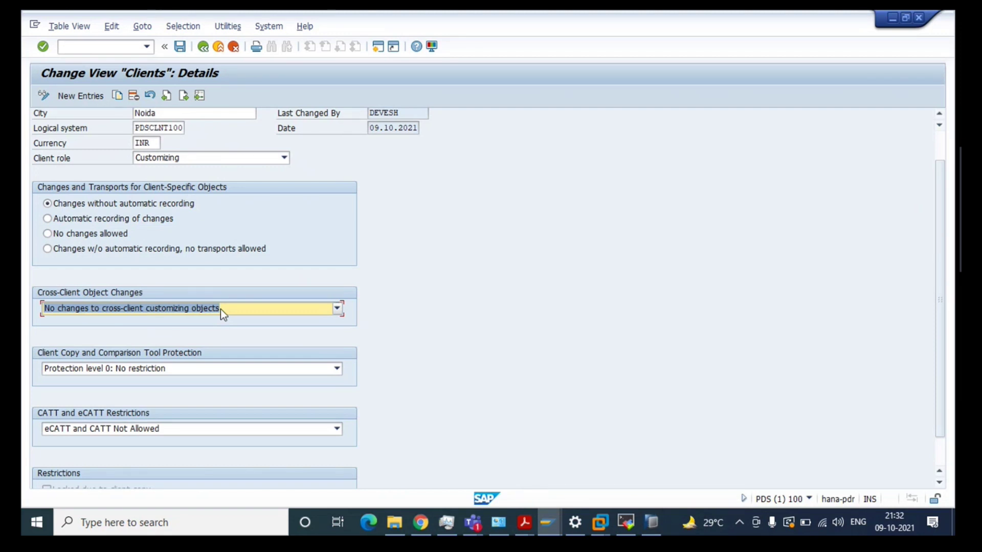
left_click(220, 309)
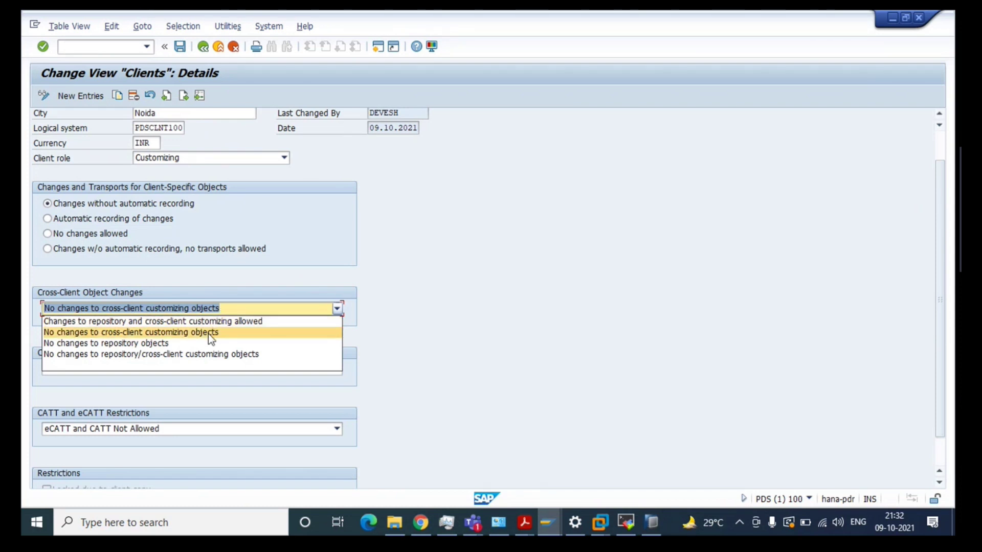
left_click(208, 332)
left_click(204, 309)
Step: Select 'Changes without automatic recording' for client 100 and save the settings
key("Escape")
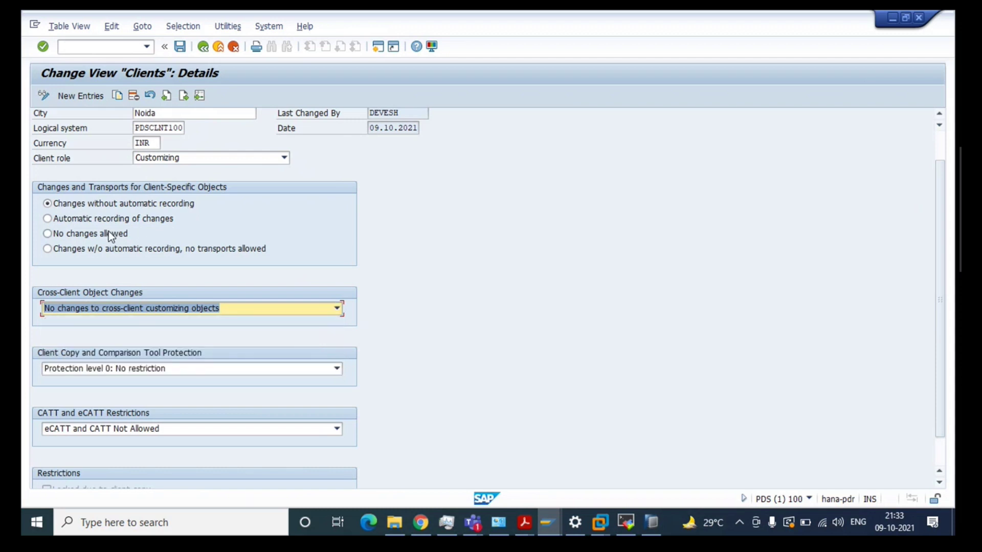
left_click(47, 233)
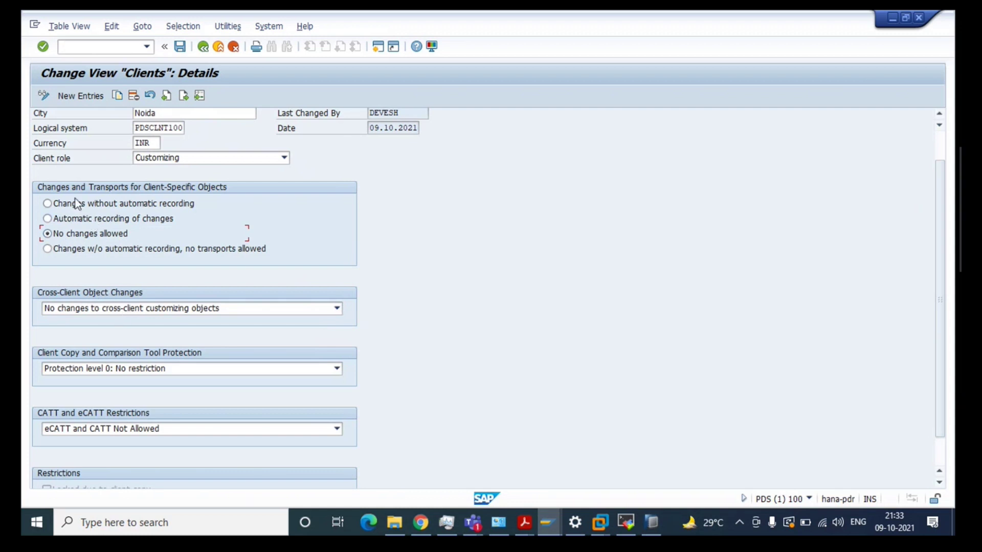
left_click(48, 203)
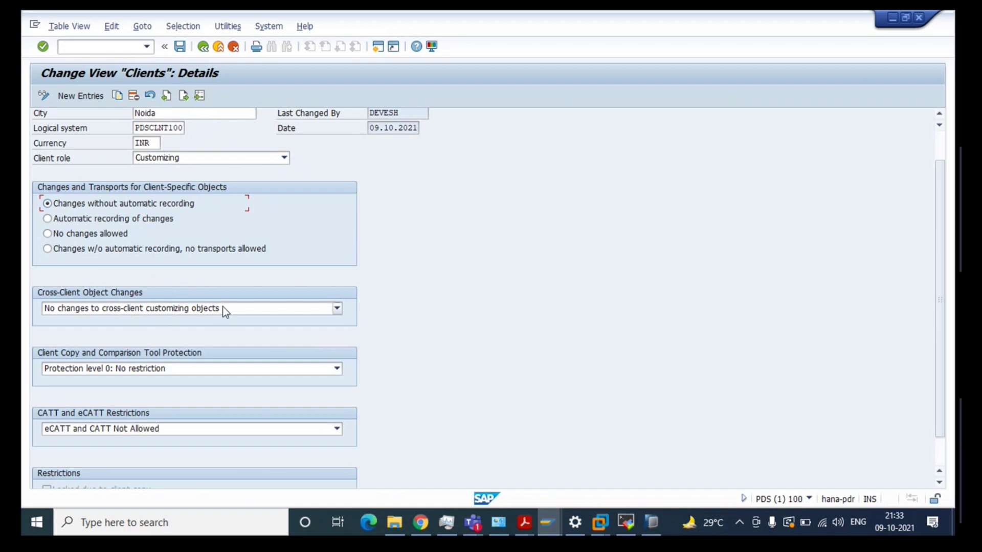
left_click(180, 47)
left_click(134, 47)
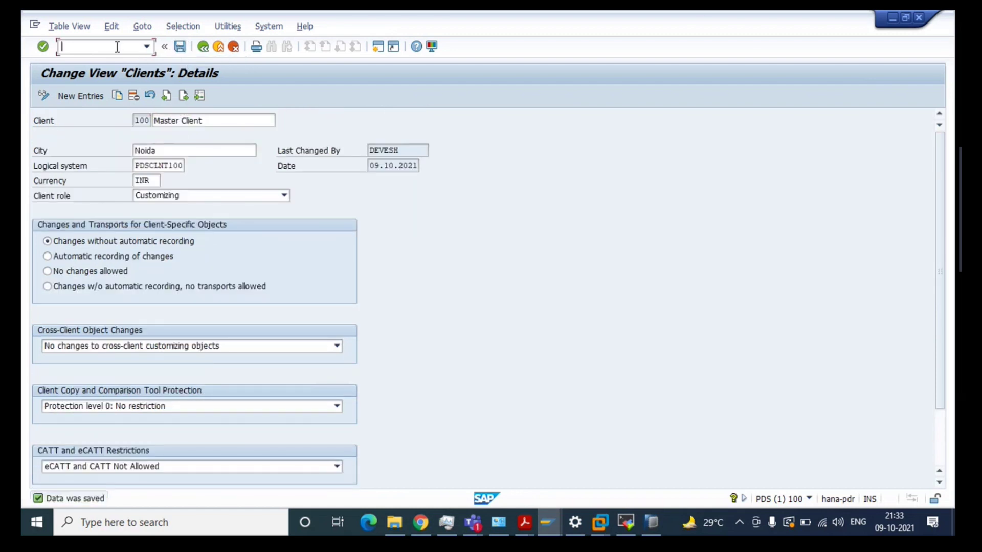
Step: Open the logical systems list display-only, select PDSCLNT700, and return to SAP Easy Access
type("/nscc4")
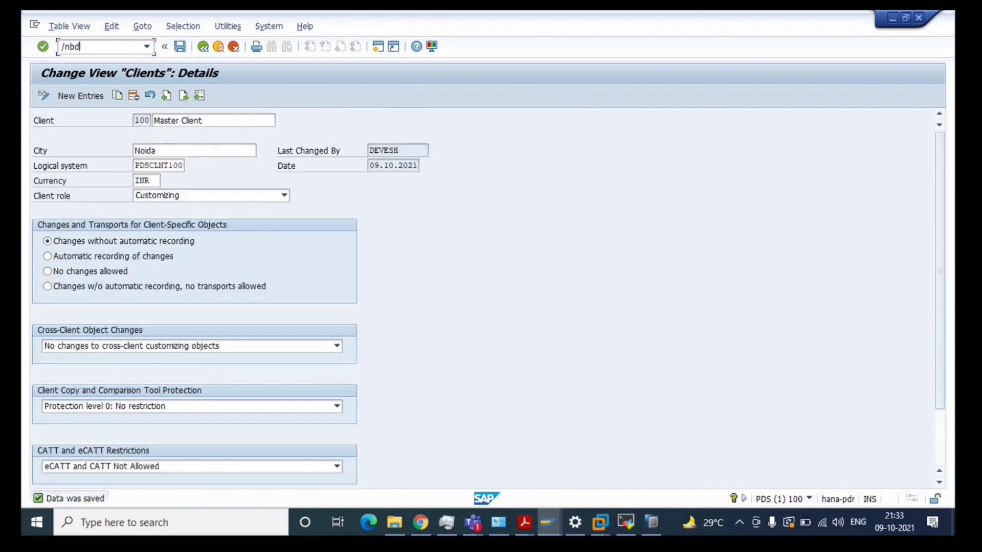
key("Return")
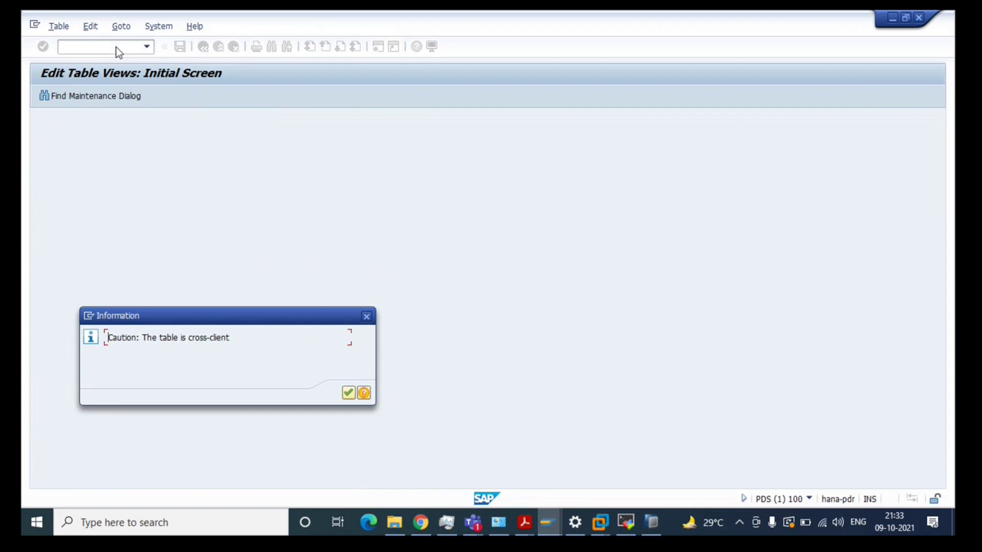
key("Return")
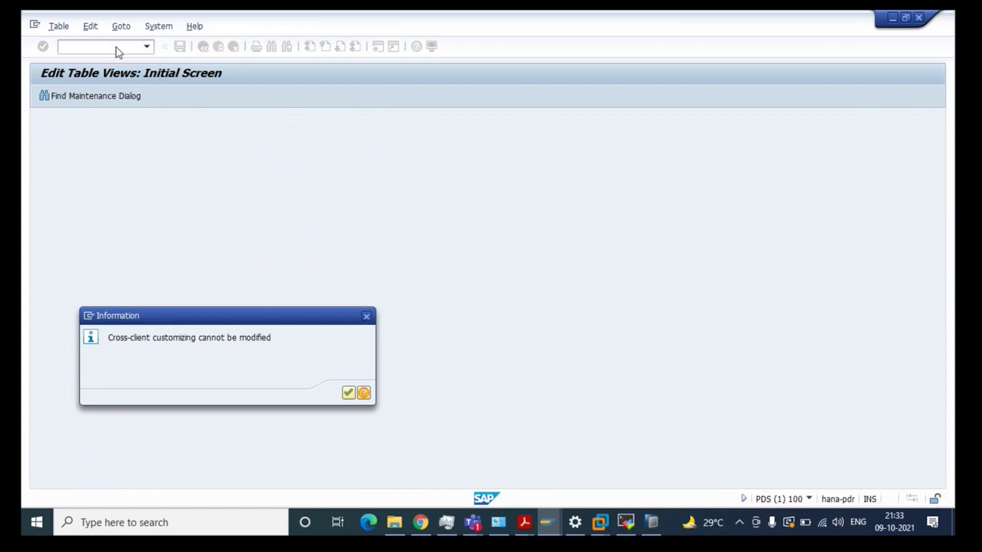
key("Return")
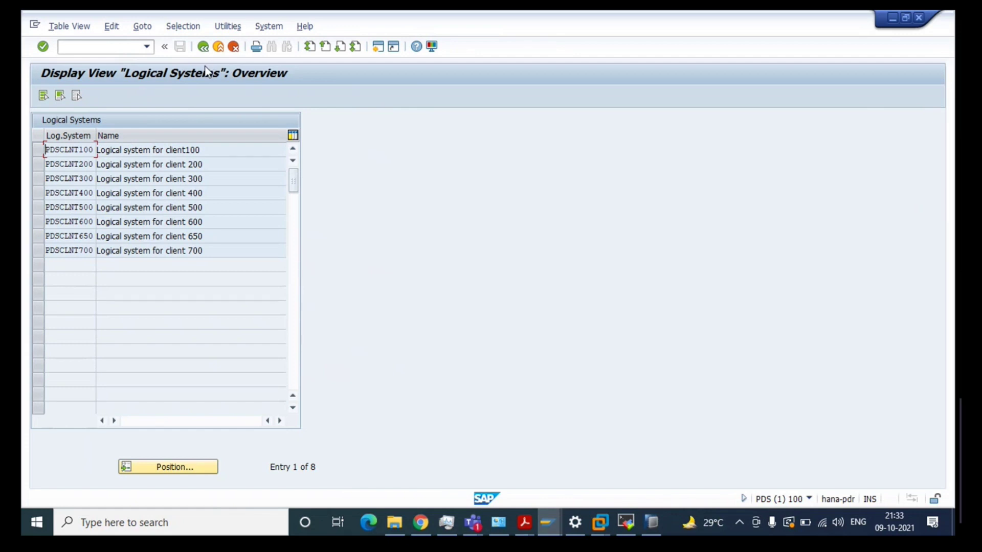
left_click(38, 253)
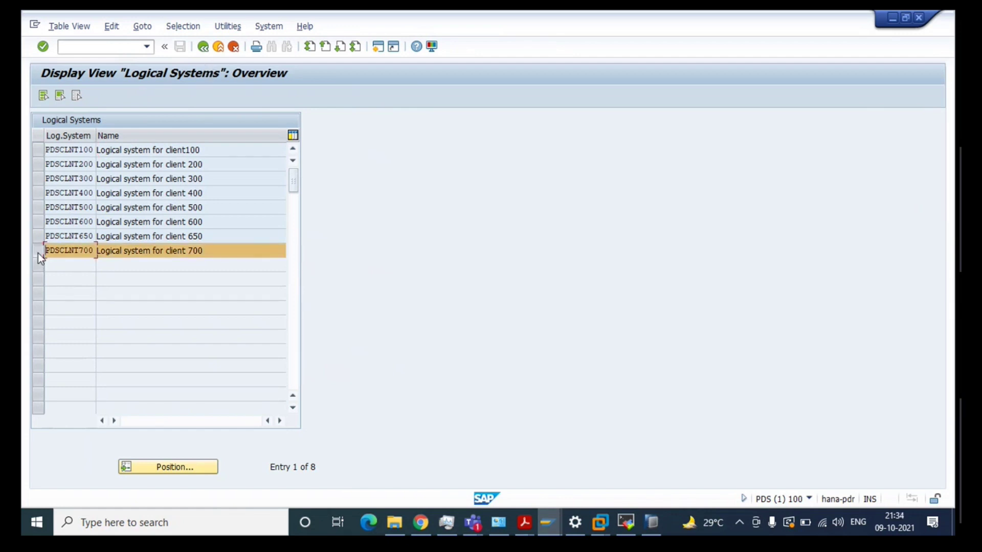
left_click(204, 47)
left_click(148, 46)
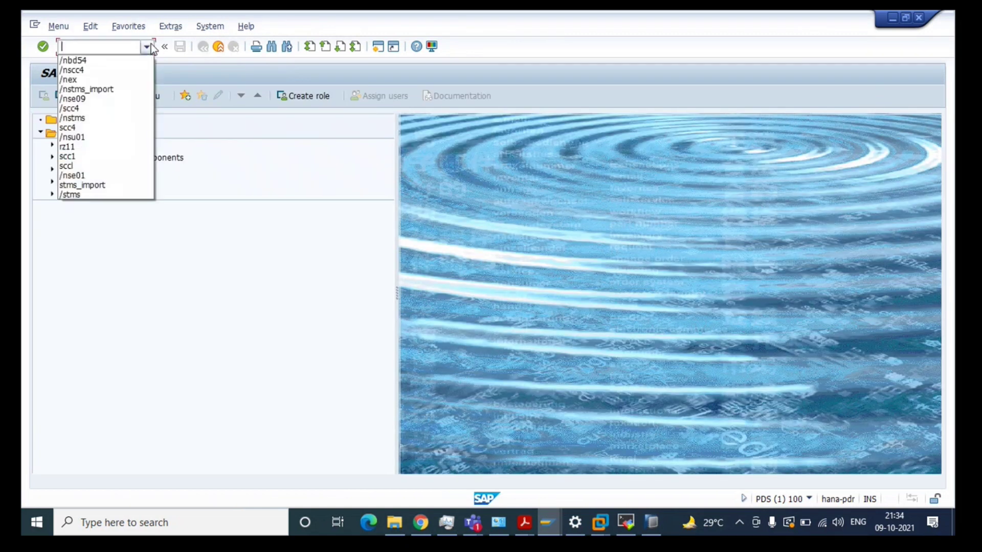
Step: Reopen SCC4 from history and switch the Clients table (000–650) to change mode, accepting the cross-client caution
left_click(124, 71)
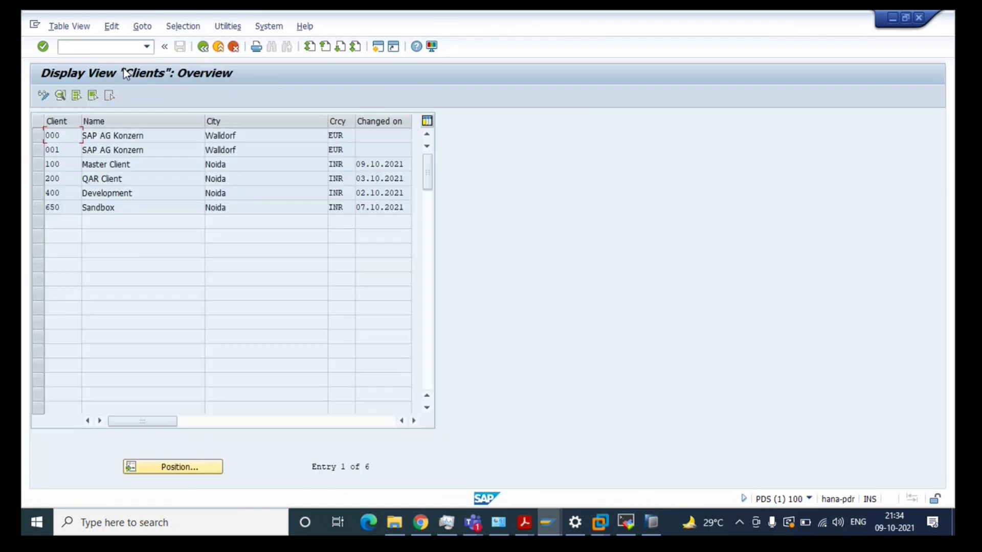
left_click(43, 95)
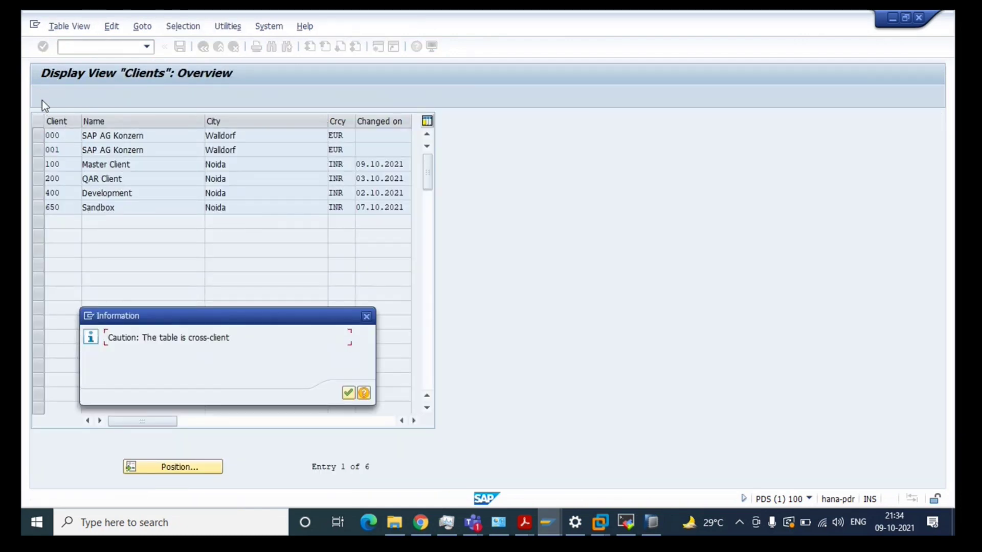
left_click(348, 393)
left_click(37, 165)
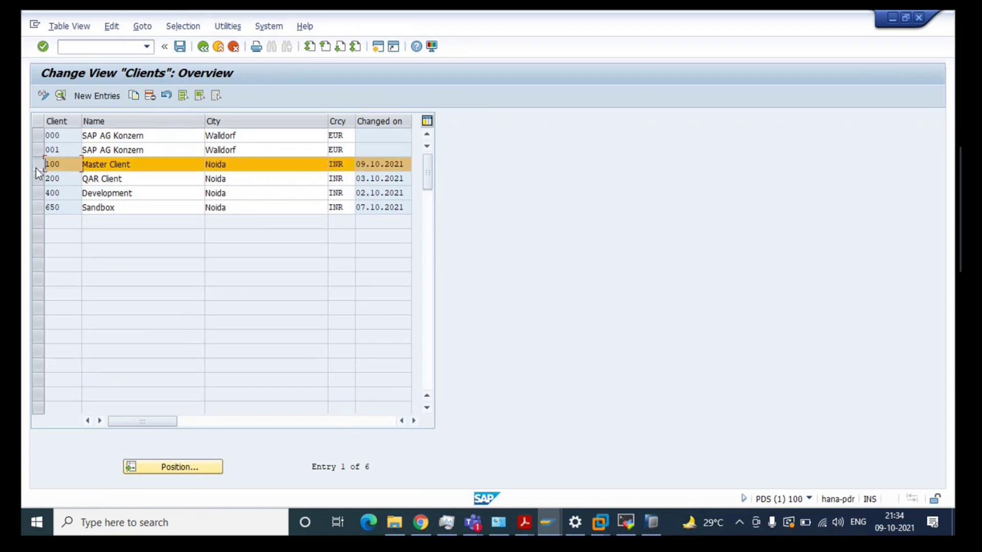
left_click(44, 97)
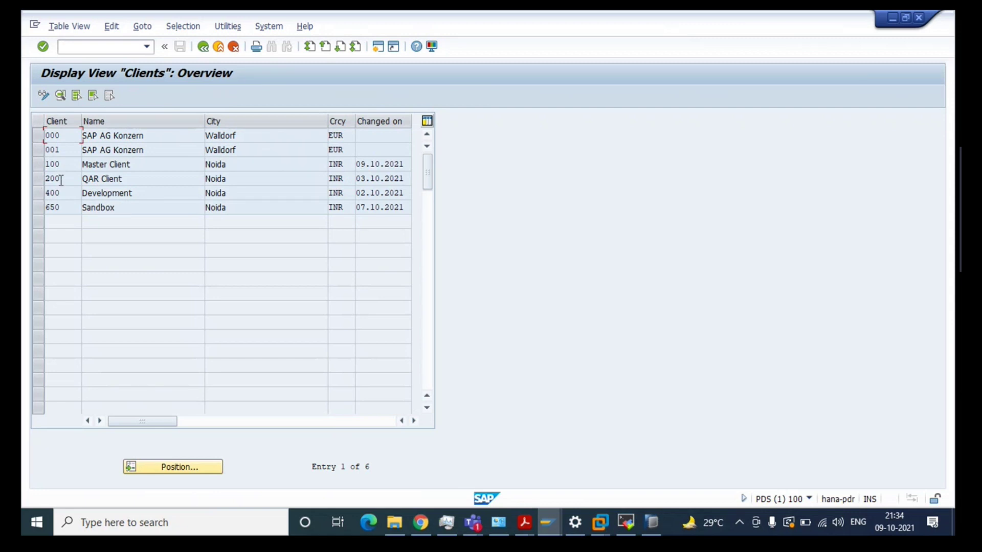
left_click(43, 96)
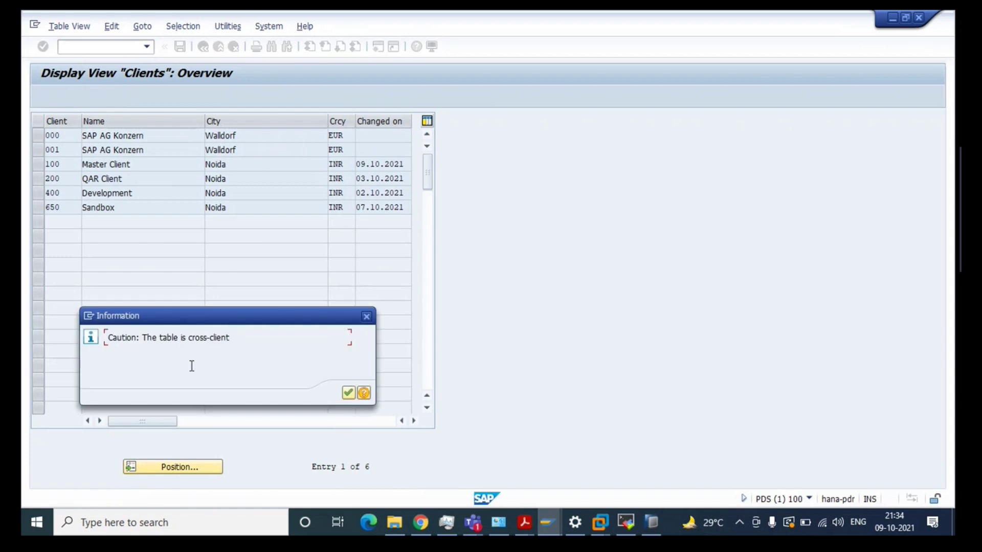
left_click(348, 393)
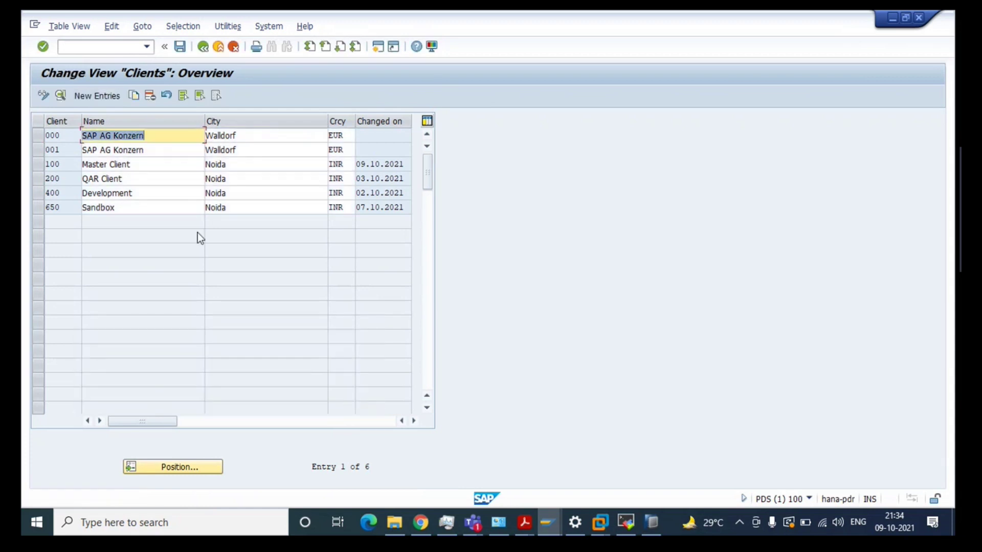
Step: In Master Client 100's details, choose 'Automatic recording of changes' and 'Changes to repository and cross-client customizing allowed', then save
double_click(50, 163)
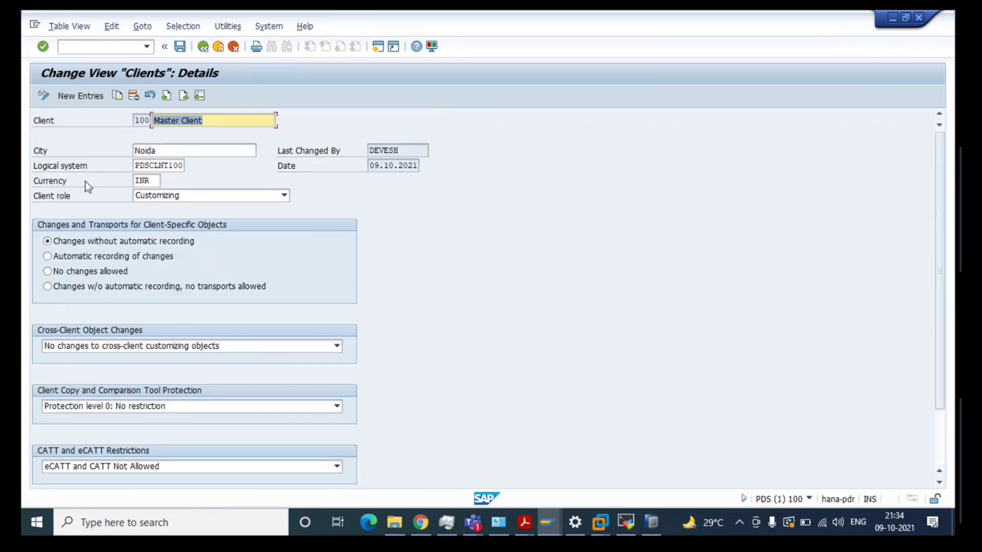
left_click(71, 258)
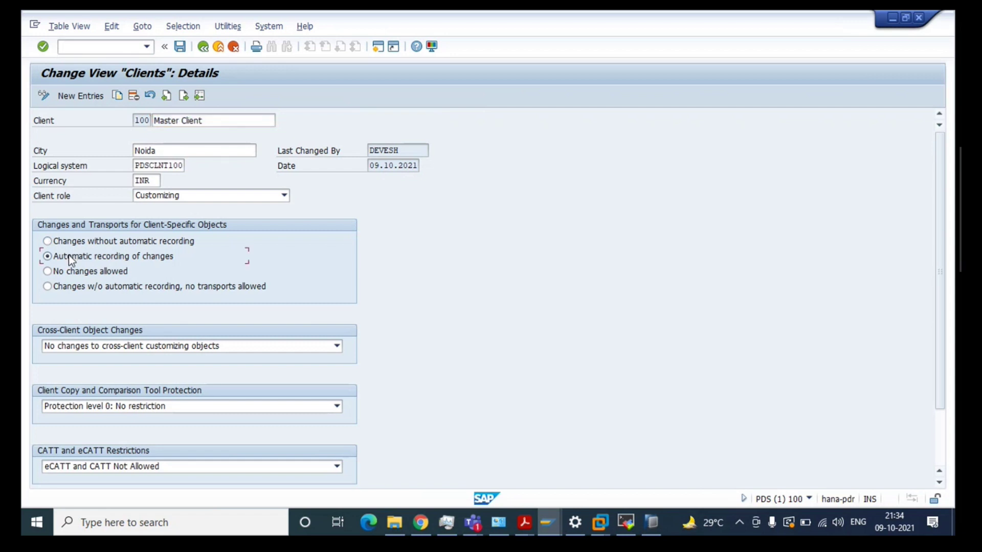
left_click(122, 347)
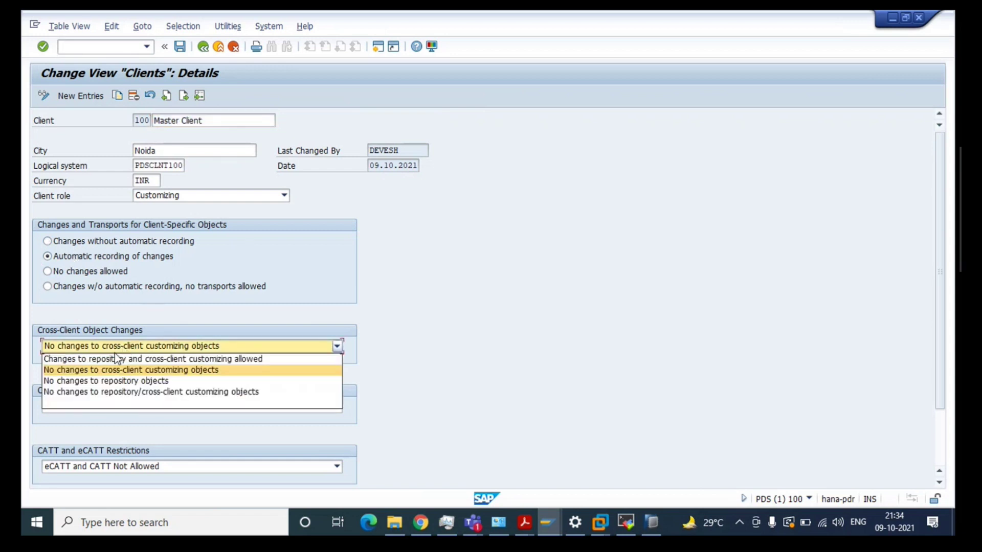
left_click(111, 359)
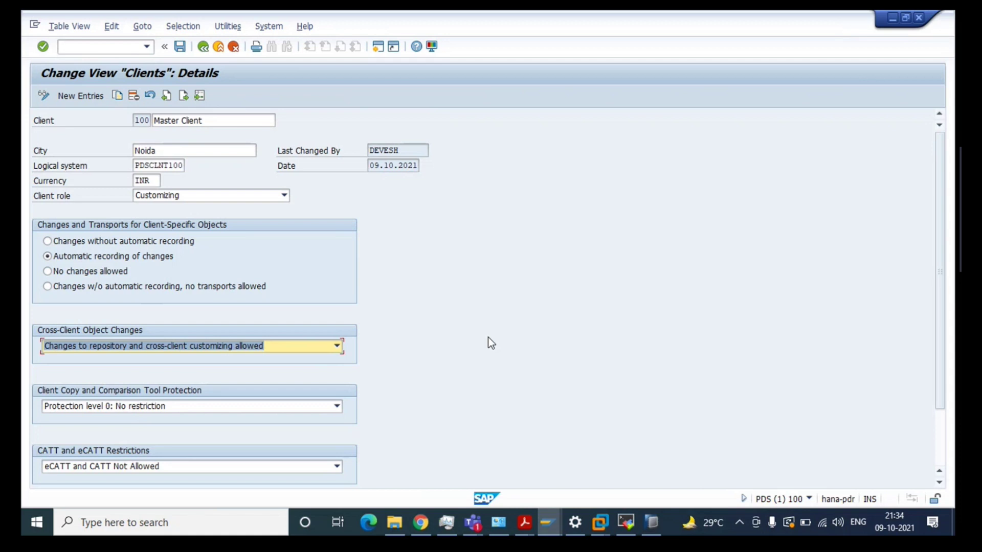
left_click(180, 47)
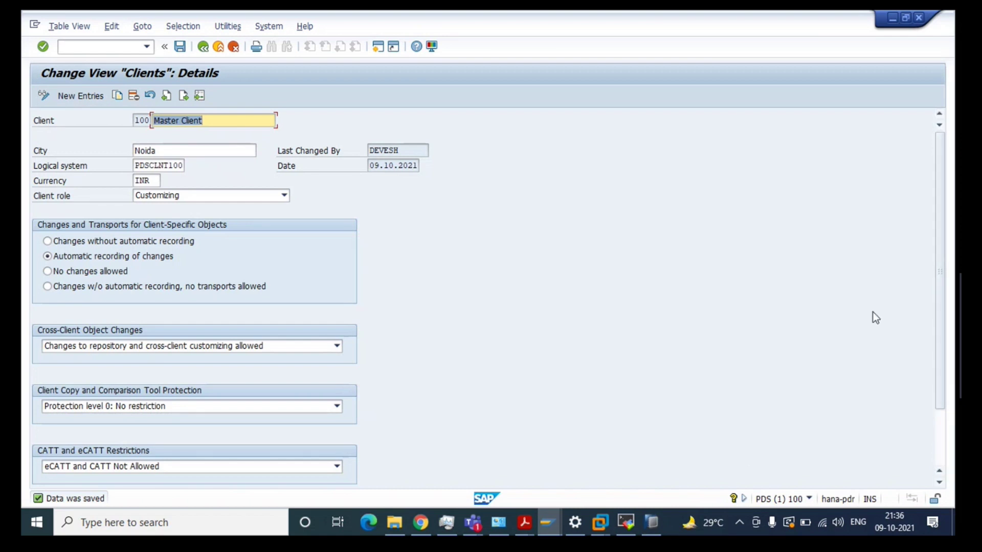
Step: Check the Client role options without changing them, then go back twice to SAP Easy Access
left_click(284, 195)
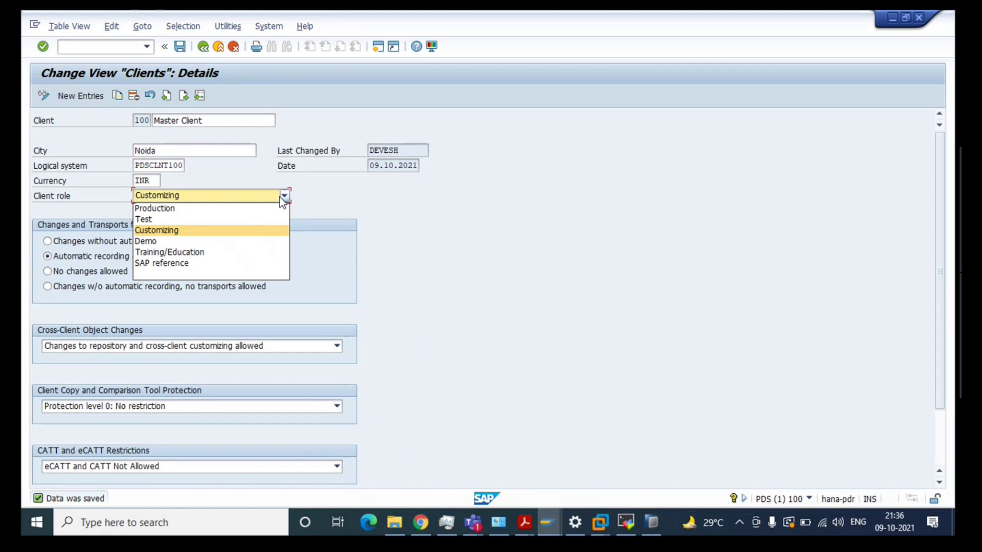
left_click(204, 47)
left_click(204, 47)
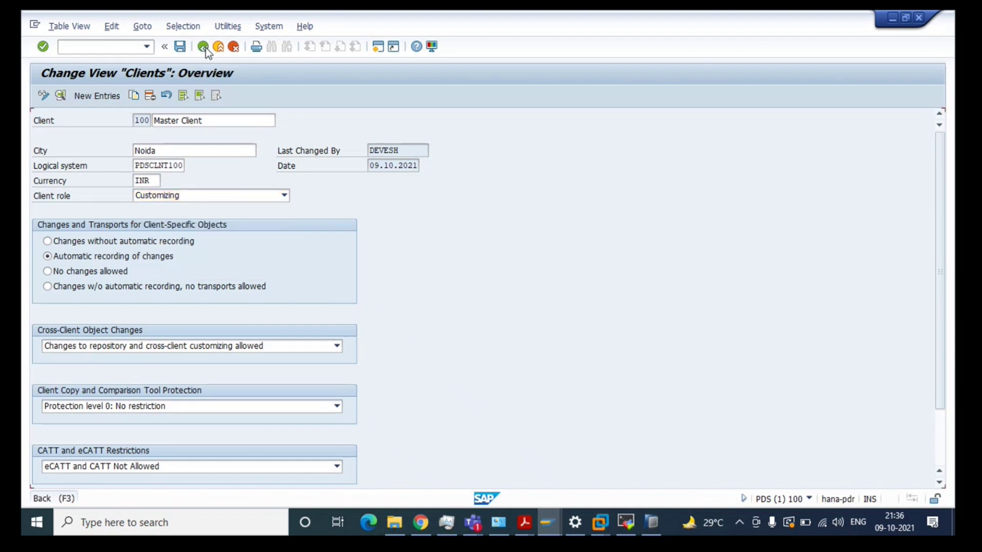
left_click(205, 47)
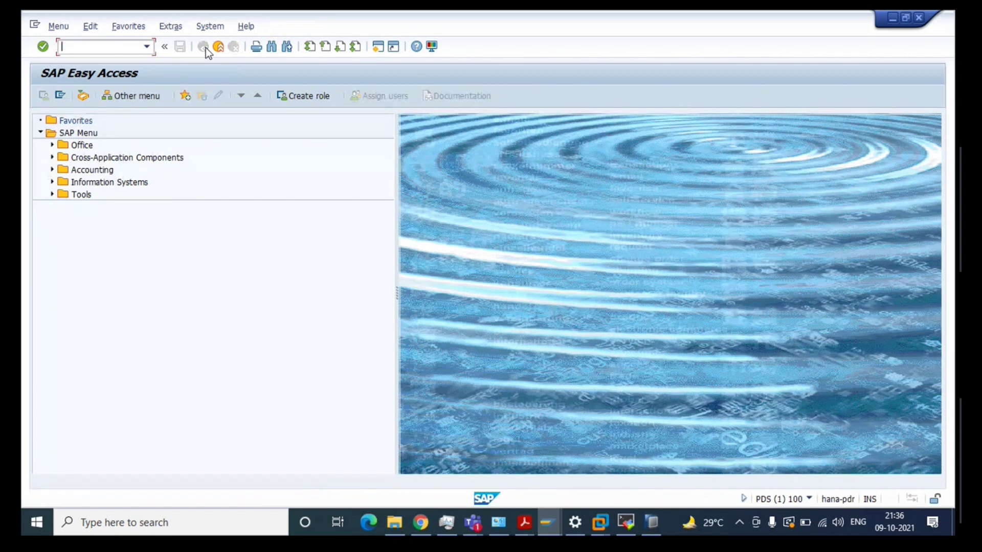
Step: Start transaction sccl and list the copy profiles for Selected Profile (currently SAP_ALL, source client 001)
type("sccl")
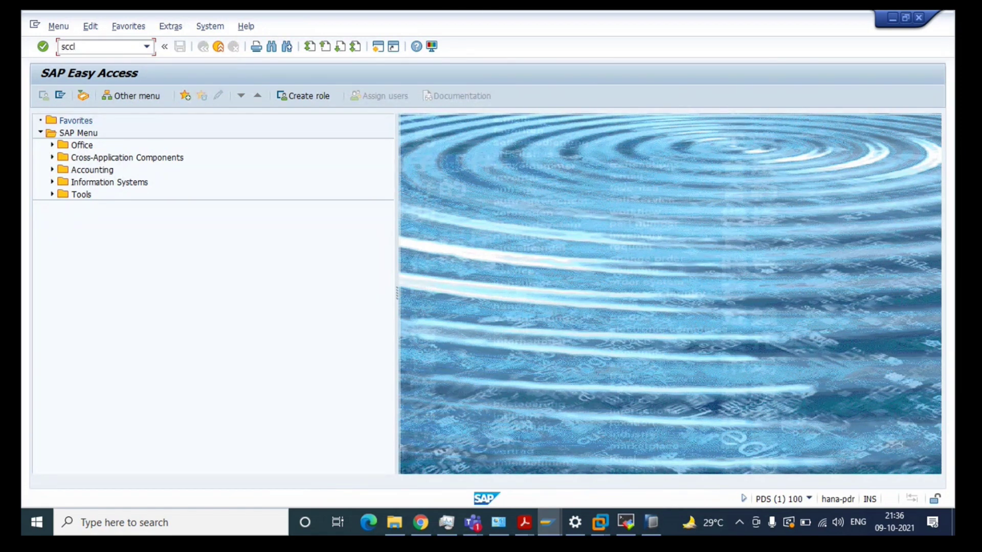
key("Return")
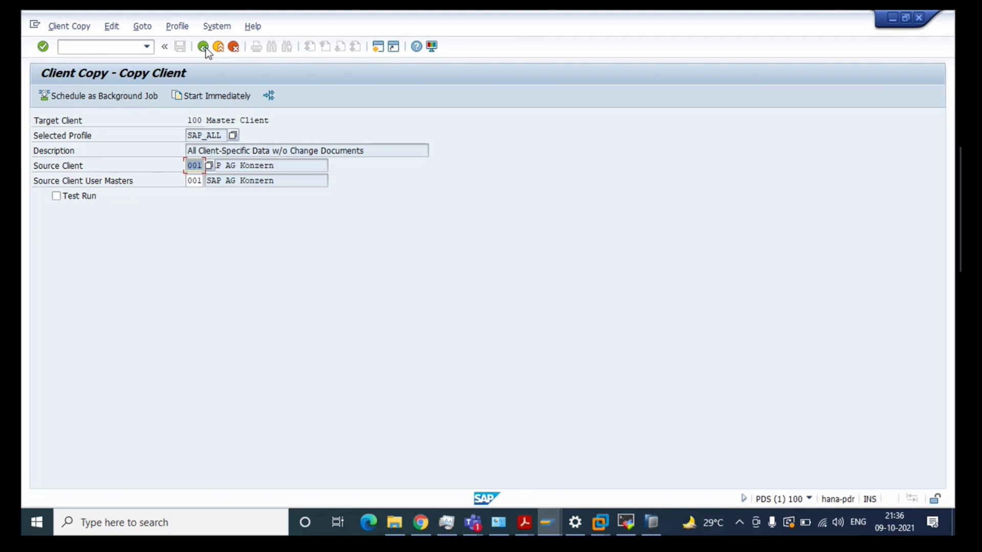
left_click(234, 138)
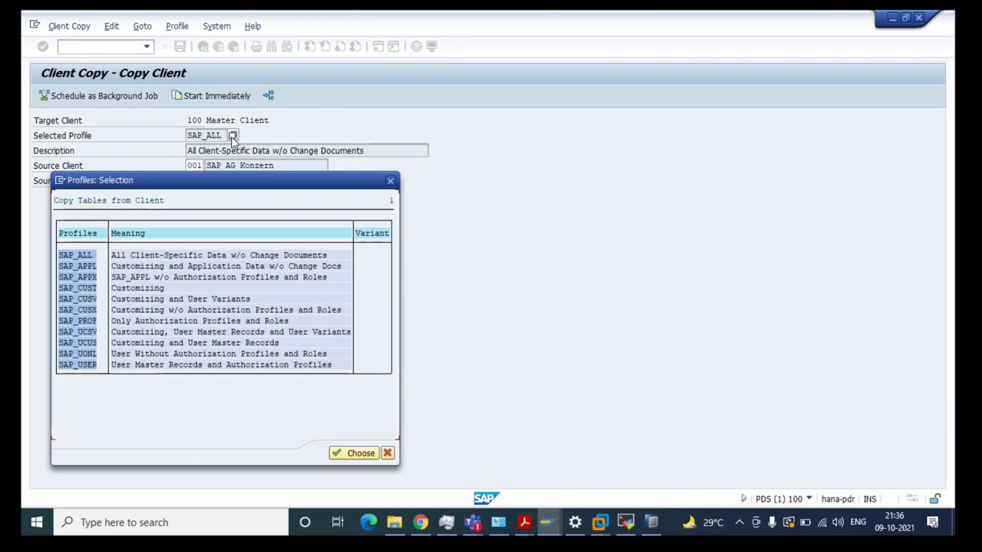
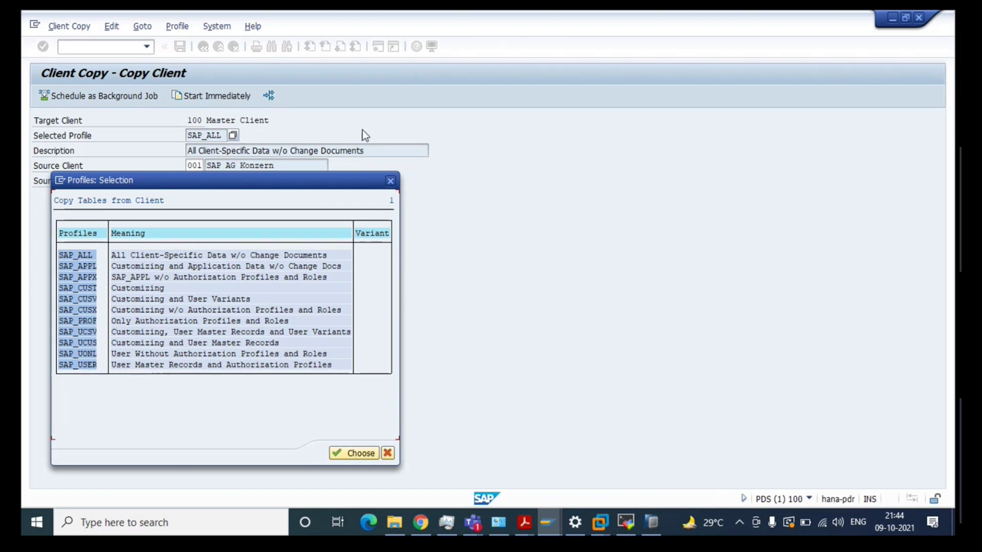
Step: Dismiss the Profiles: Selection popup and go back to the SAP Easy Access menu
left_click(390, 180)
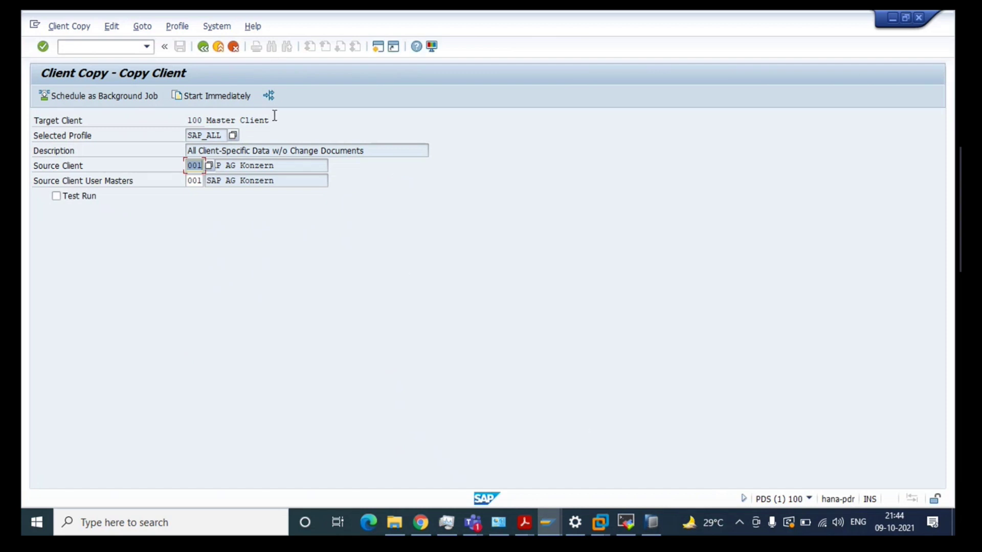
left_click(203, 46)
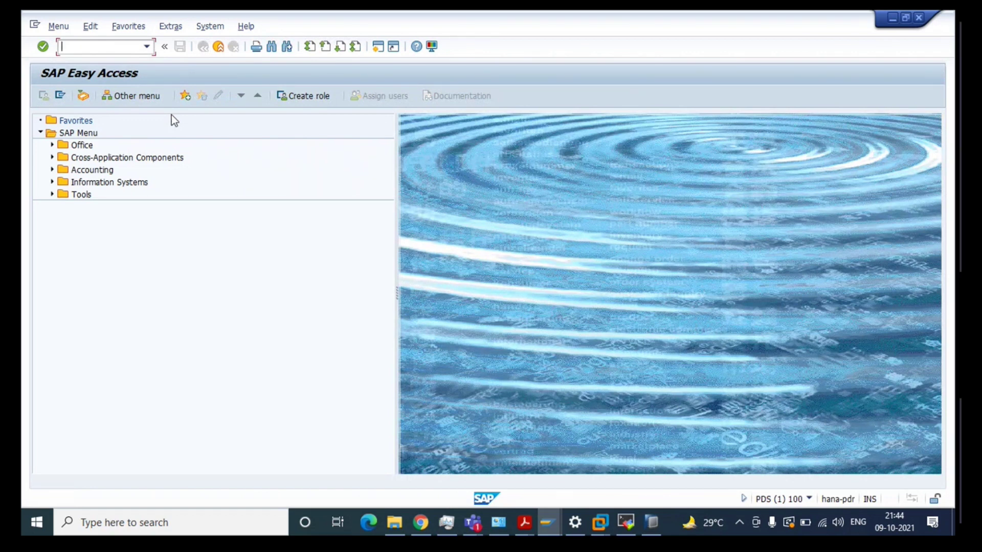
Step: Open /nscc4, select client 200, switch to change mode past the cross-client warning, and start New Entries
type("/nscc4")
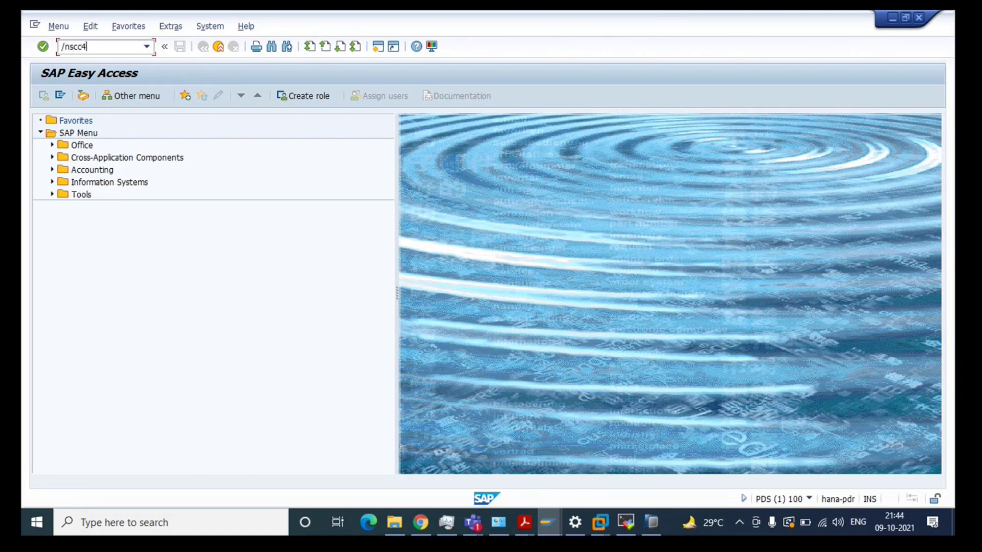
key("Return")
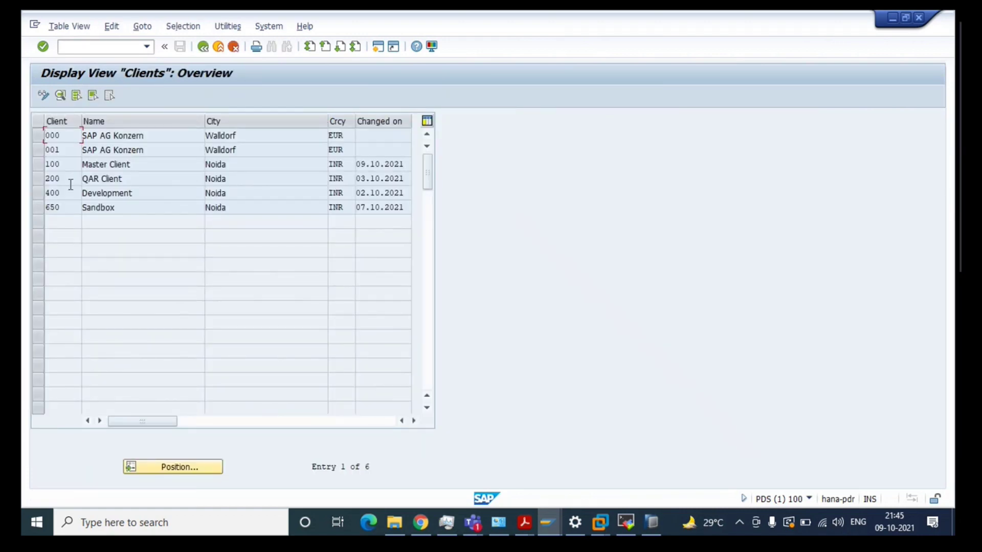
left_click(46, 180)
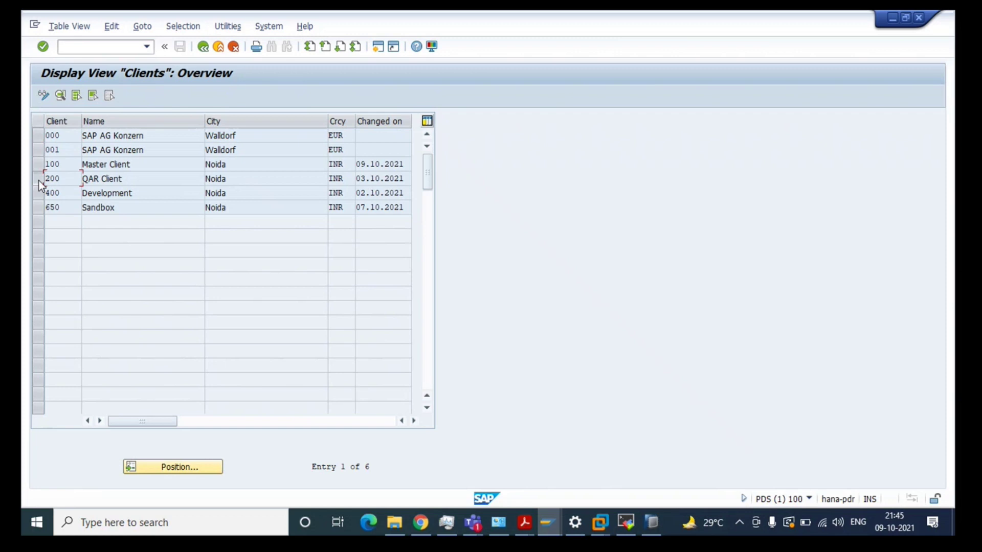
left_click(39, 180)
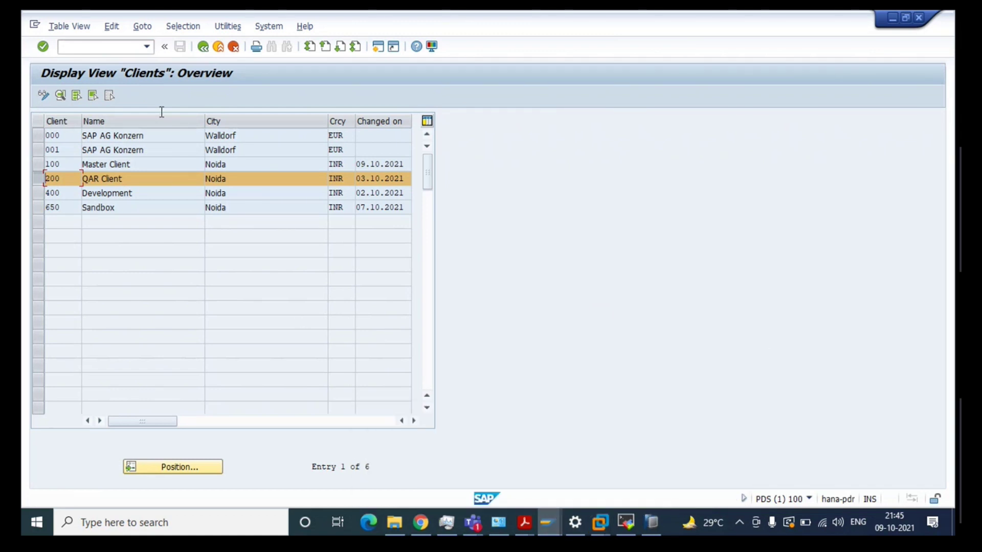
left_click(43, 95)
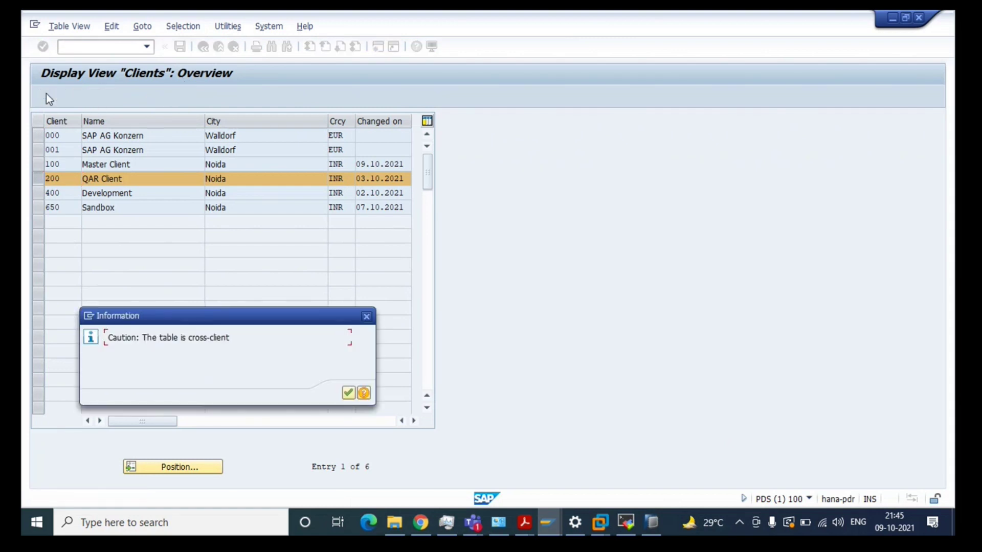
left_click(349, 393)
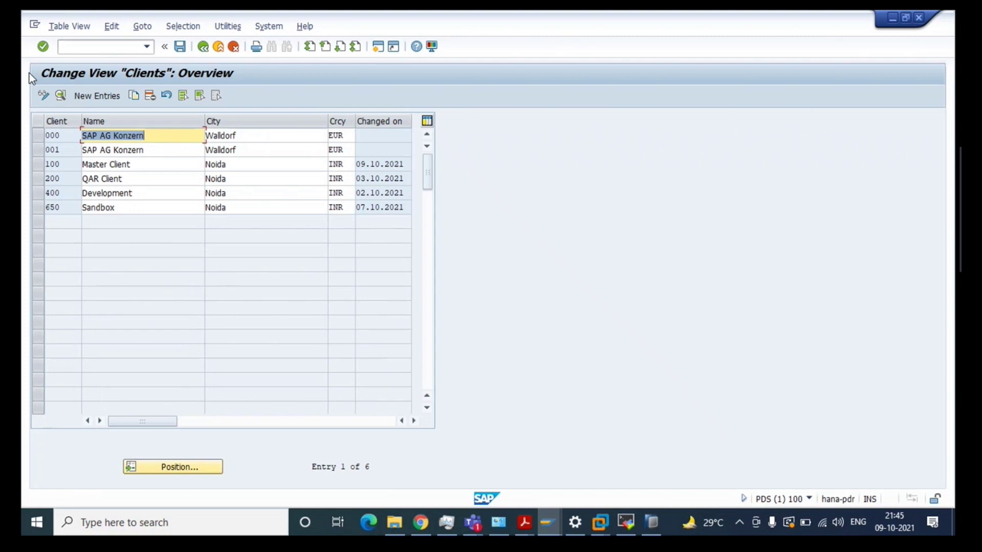
left_click(100, 95)
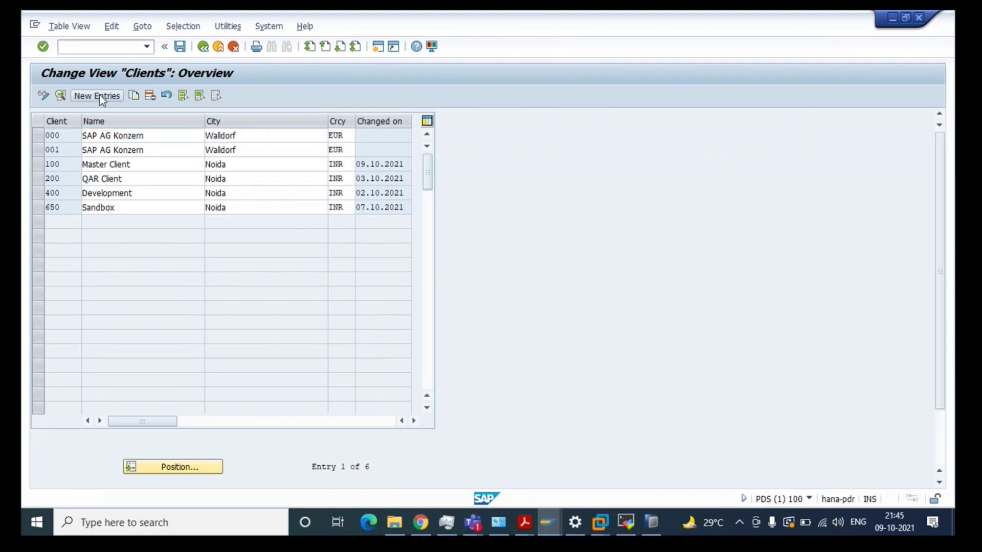
Step: Enter client 800 named Testing, city Noida, with logical system PDSCLNT700
type("700")
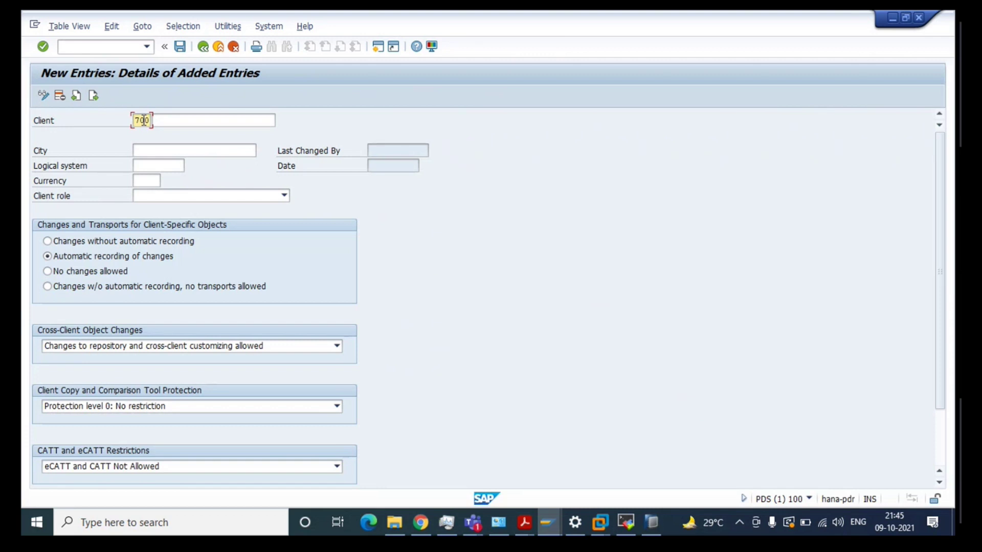
key("BackSpace")
key("BackSpace")
key("BackSpace")
type("800")
key("Tab")
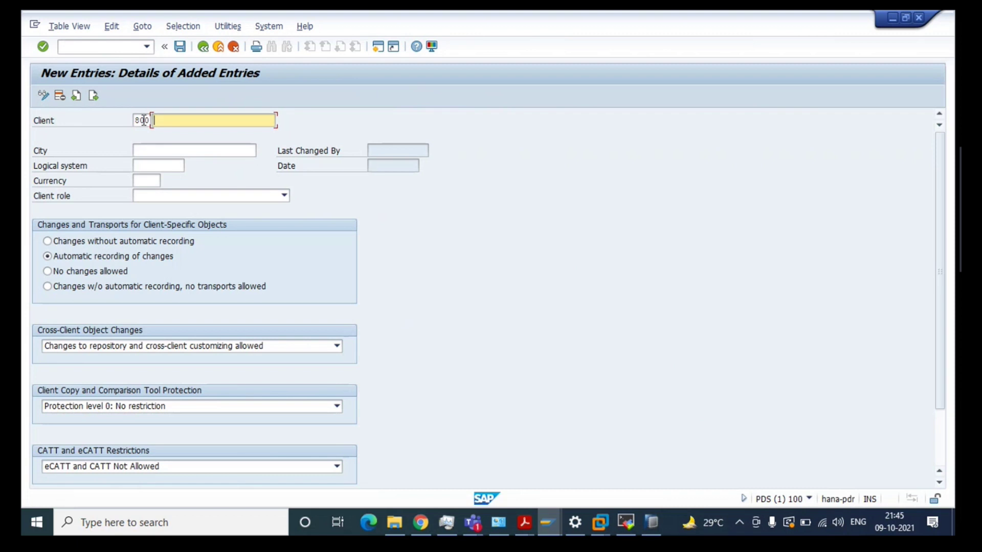
type("Testing")
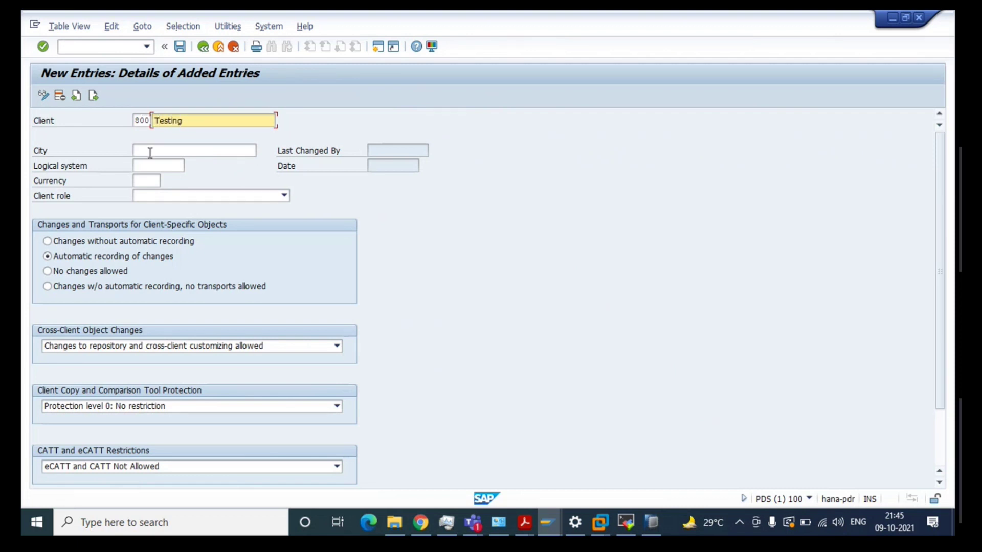
left_click(150, 152)
type("No")
key("Down")
key("Return")
key("Tab")
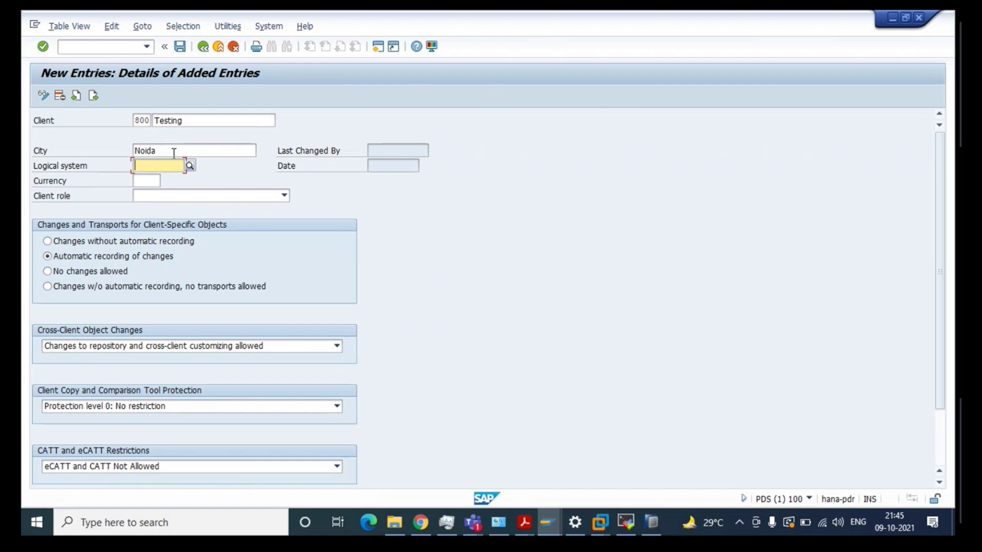
left_click(190, 165)
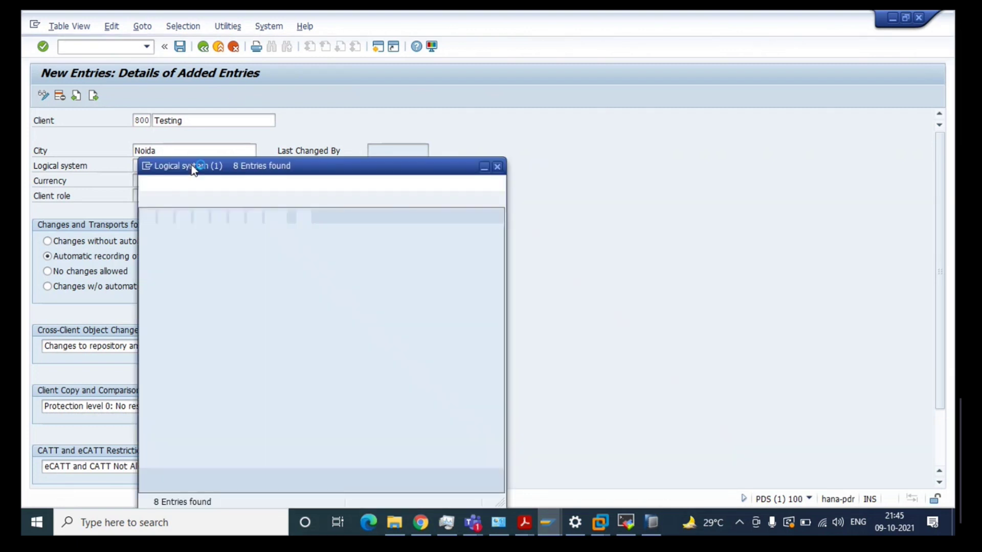
left_click(182, 339)
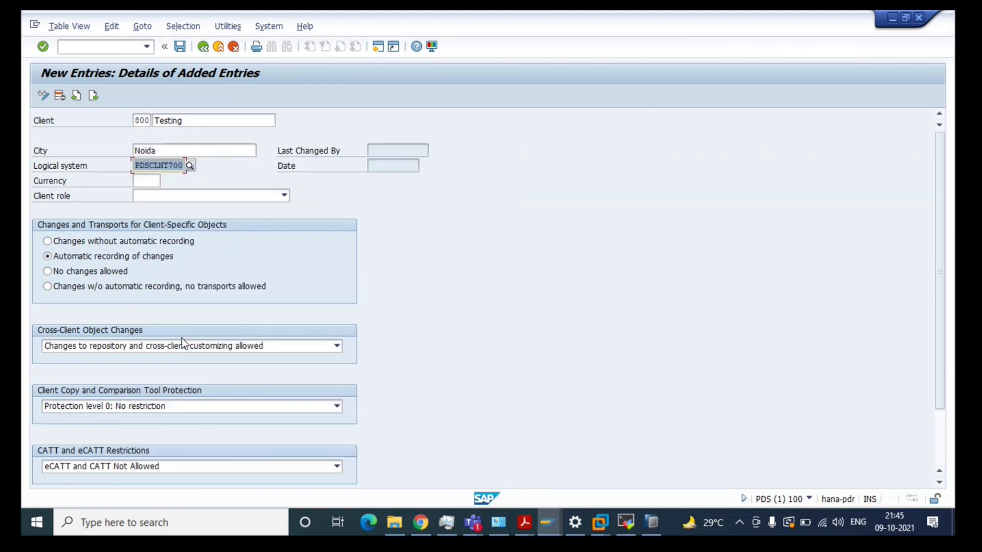
Step: Correct the client number to 700, set currency INR and role Production, then save
left_click(140, 124)
key("BackSpace")
type("7")
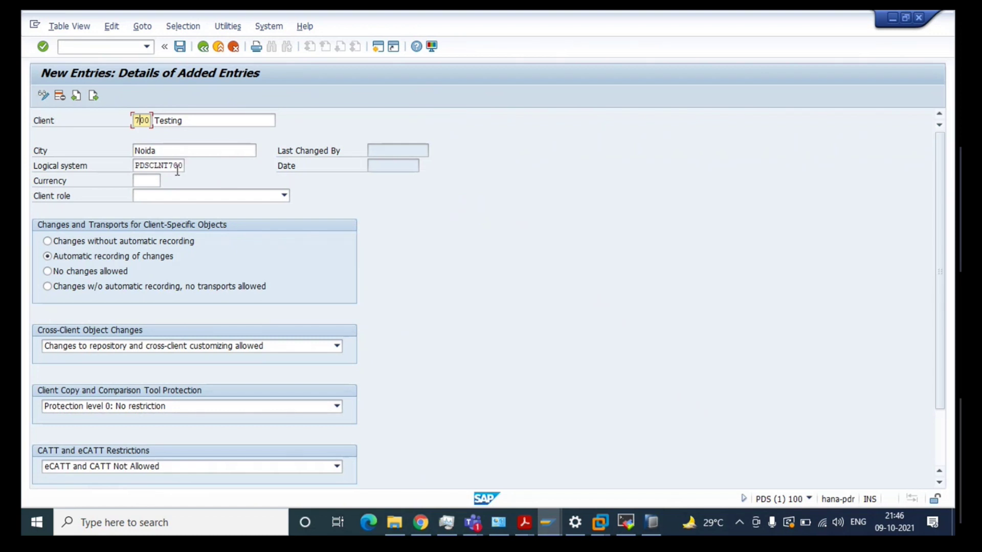
left_click(135, 180)
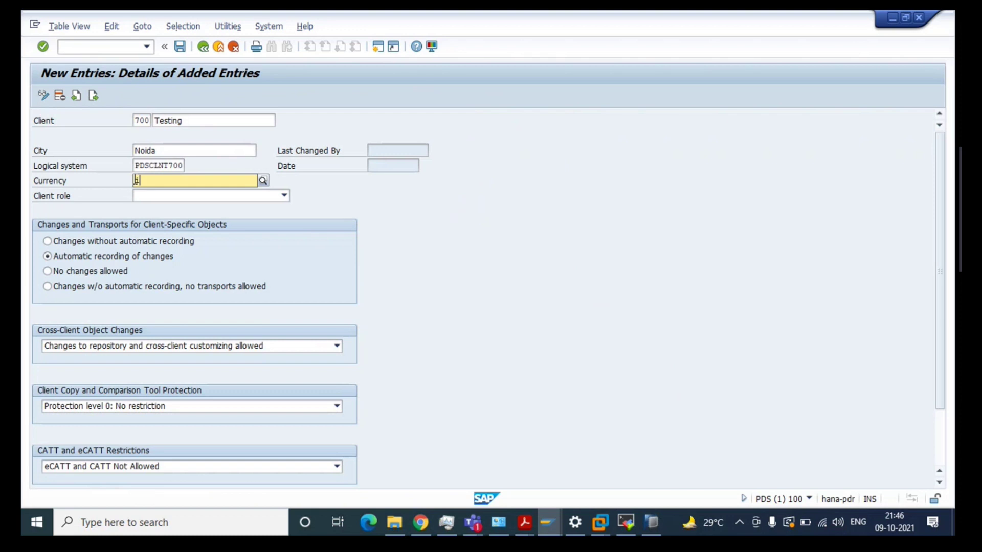
type("in")
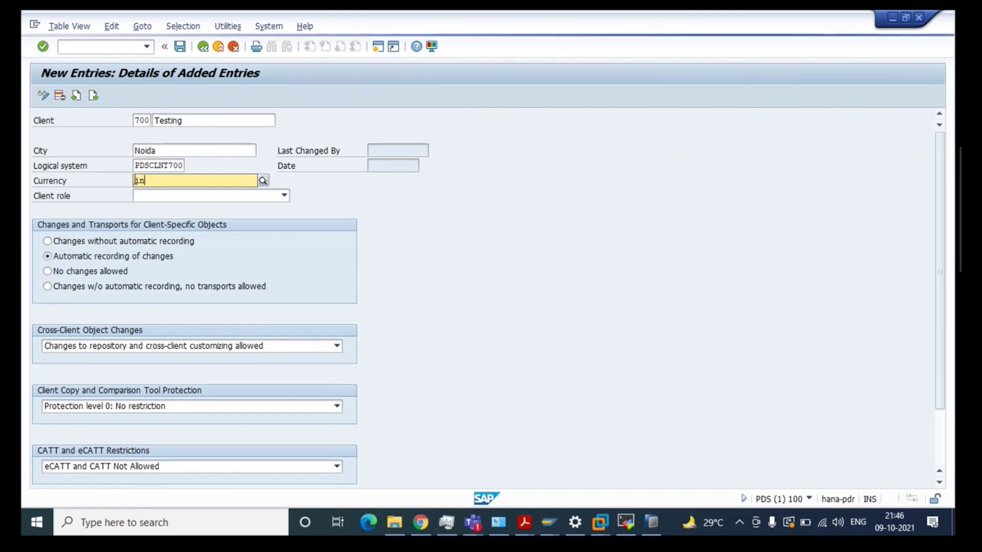
type("r")
key("Tab")
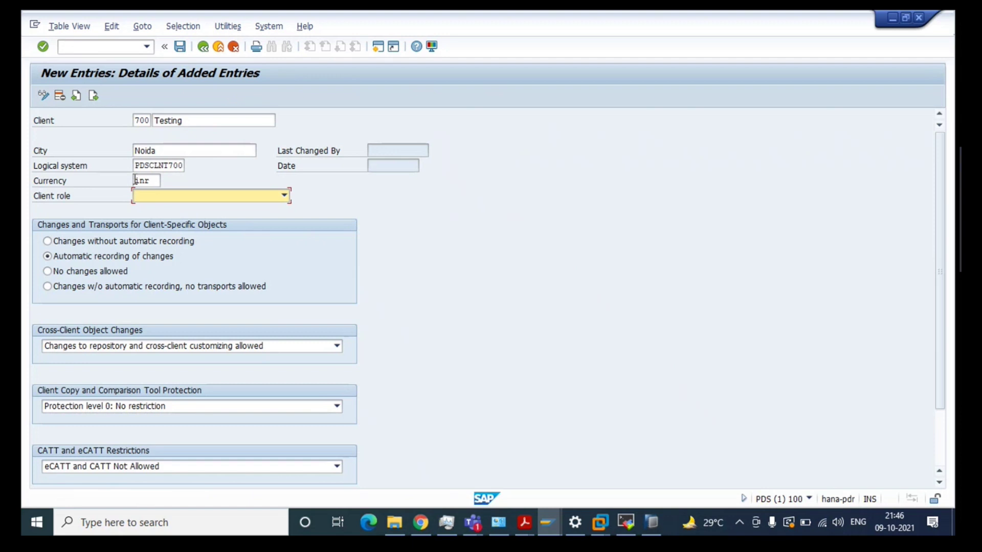
type("Production")
left_click(180, 47)
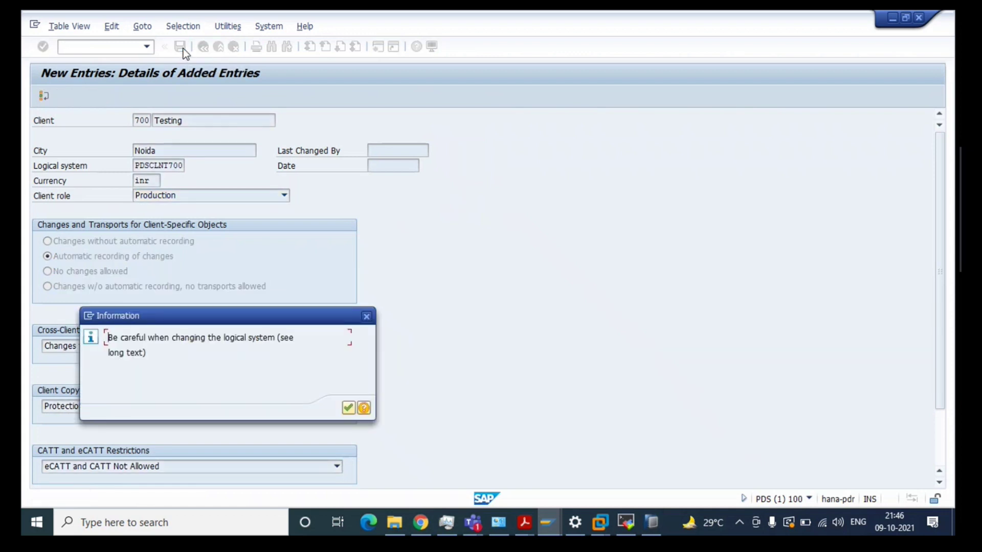
left_click(349, 407)
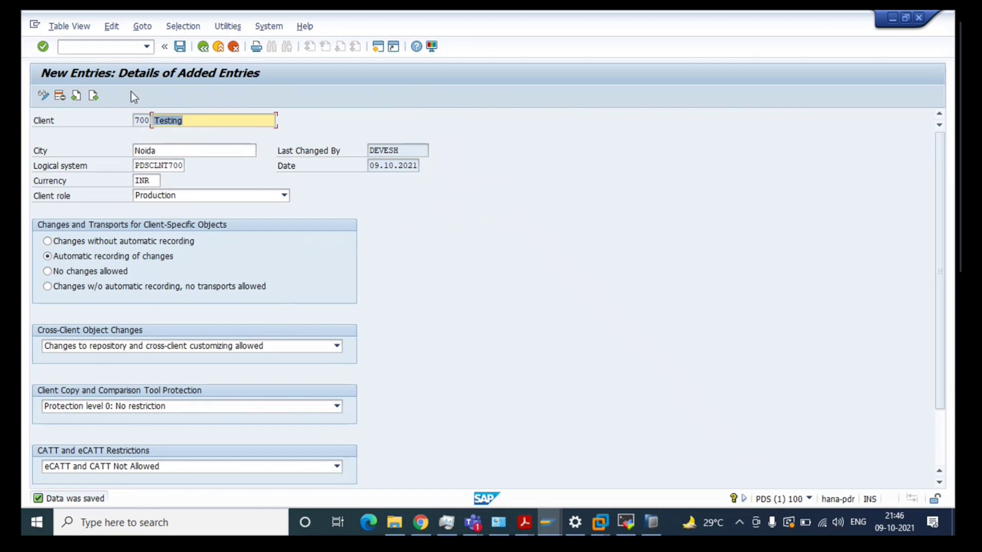
Step: Set client 700 Testing's role to Test and save, declining the log-off prompt
left_click(203, 49)
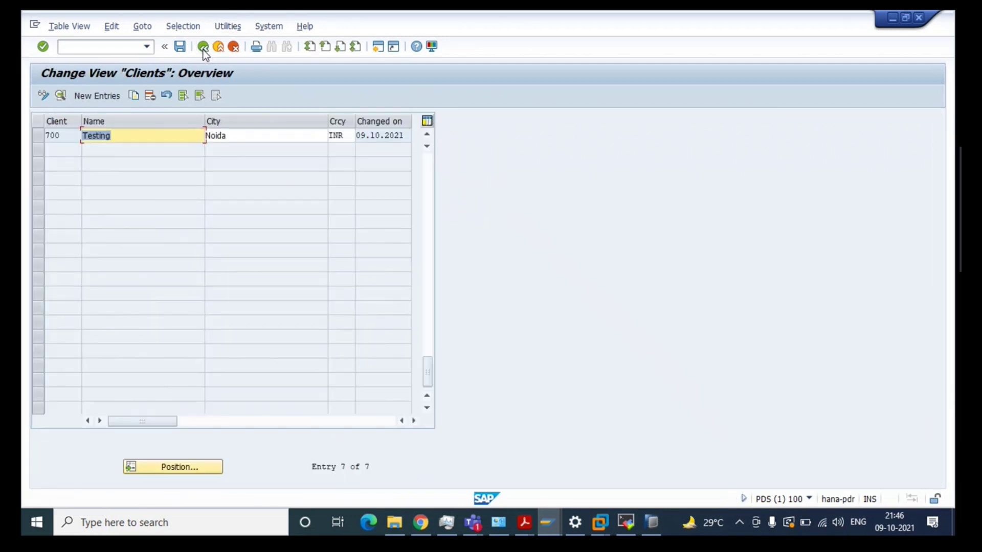
scroll(157, 167, "up", 3)
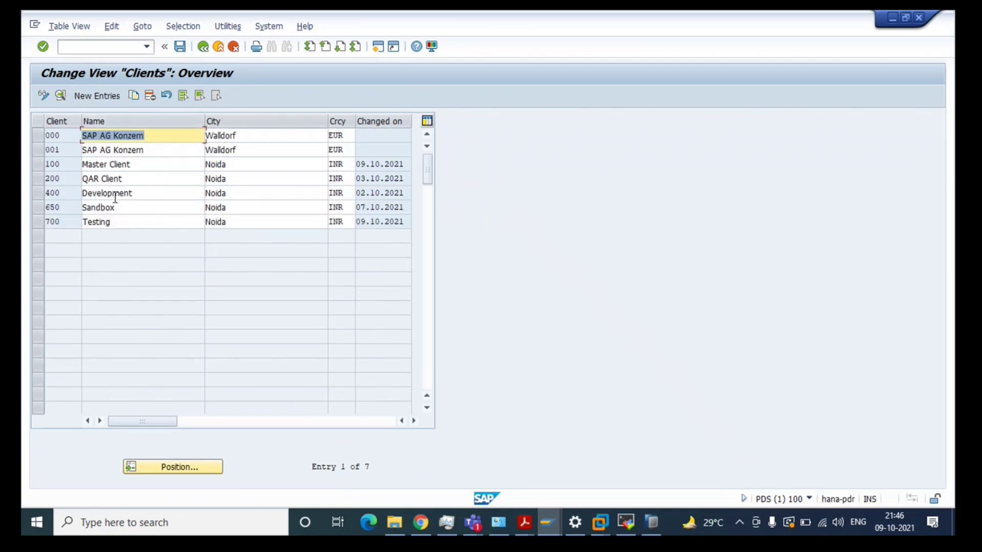
double_click(101, 224)
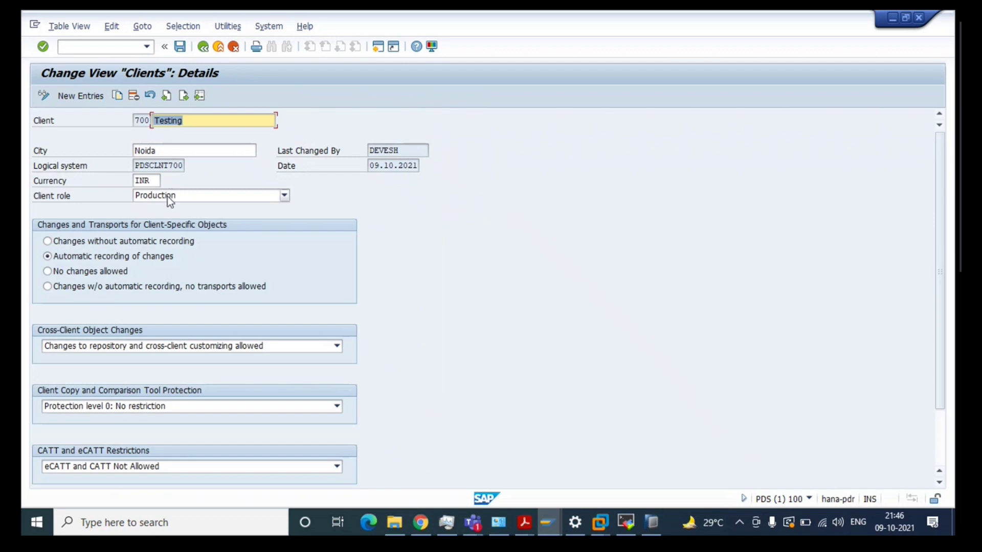
left_click(167, 196)
left_click(158, 219)
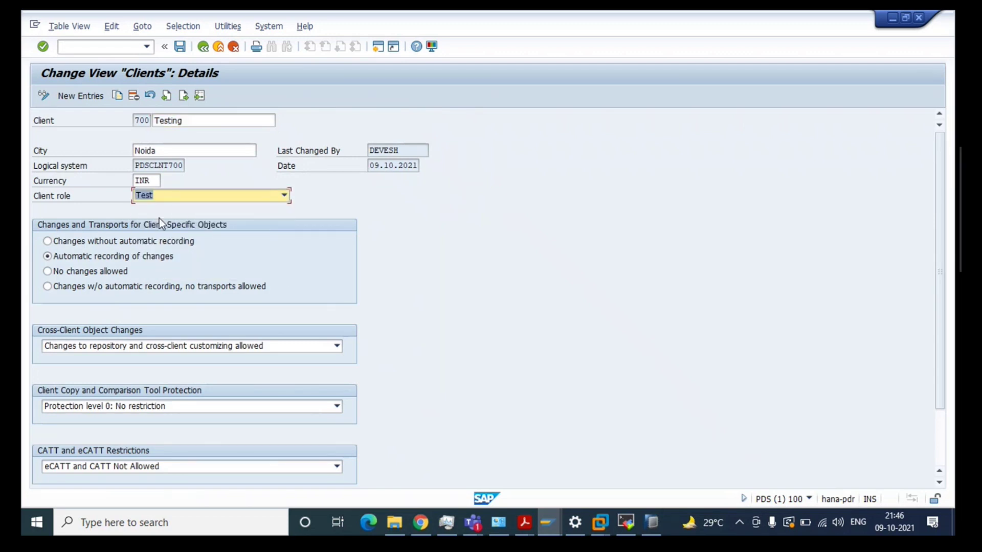
left_click(180, 47)
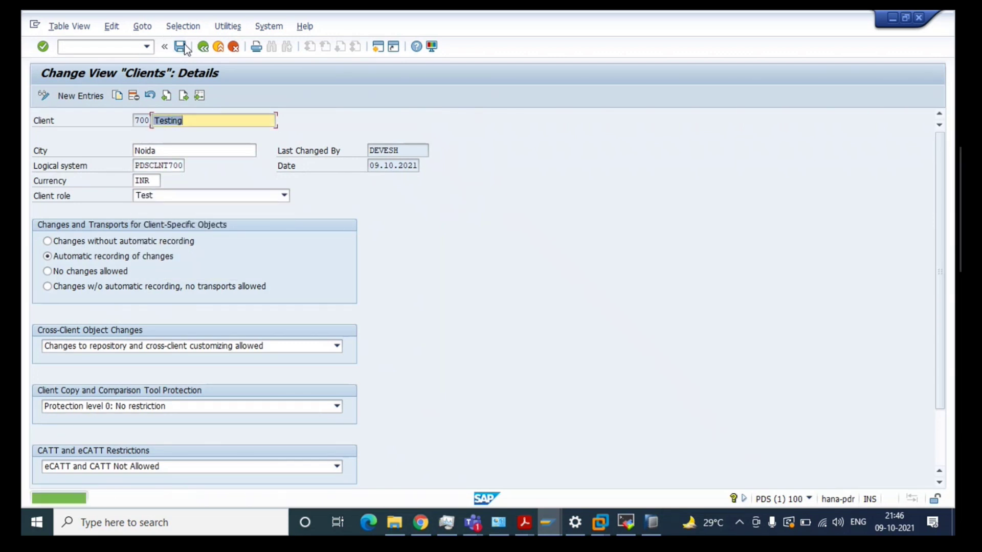
left_click(919, 18)
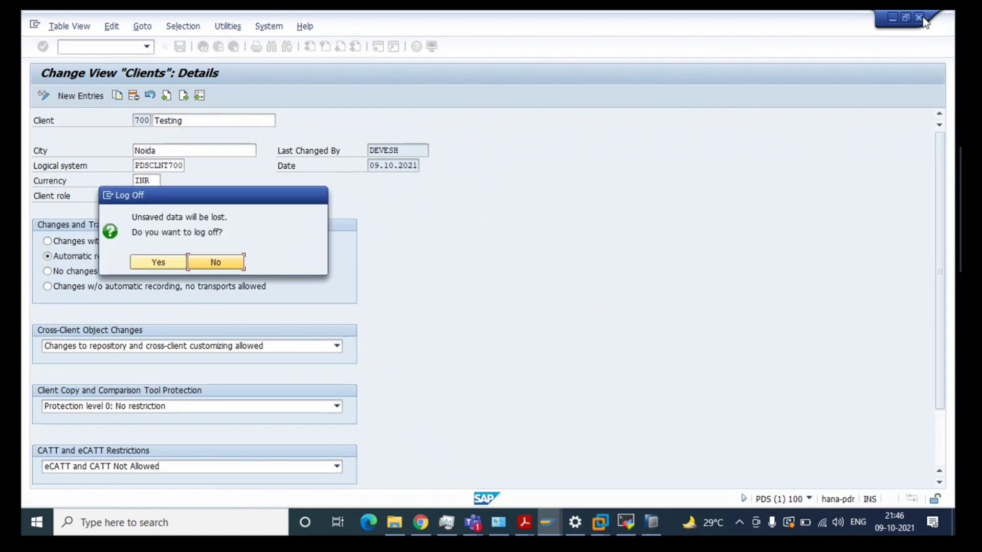
left_click(213, 257)
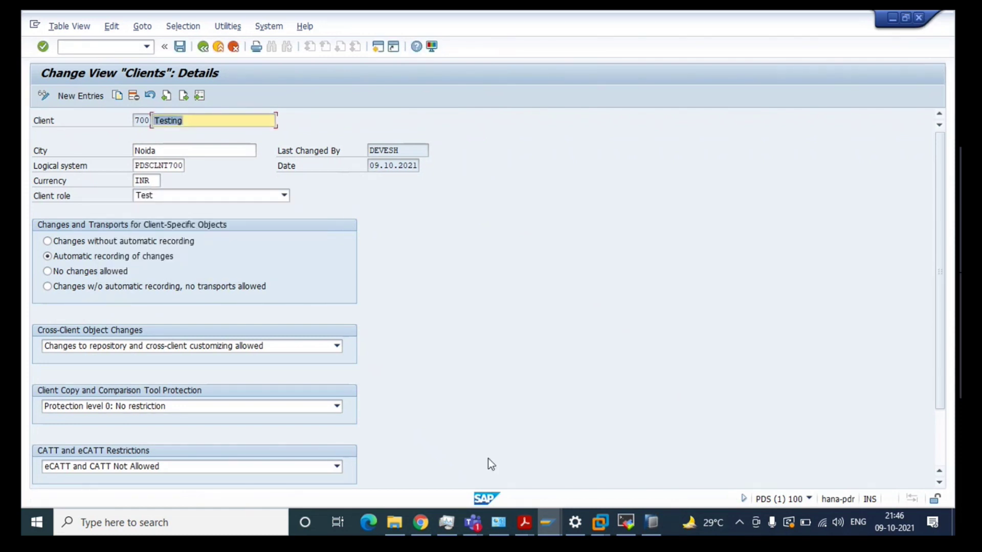
Step: Log on to the DVR system in client 700 as user sap* with the account password
mouse_move(541, 524)
left_click(409, 463)
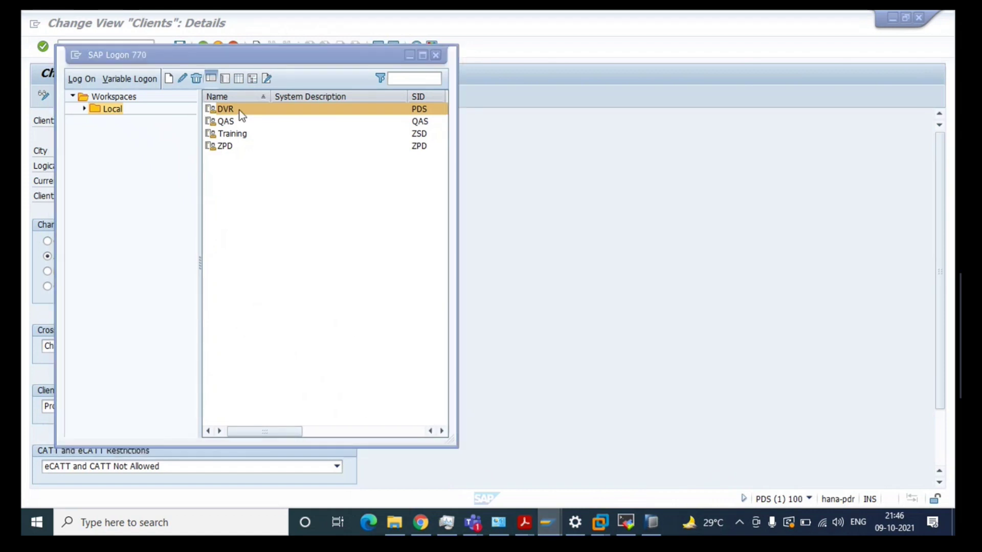
key("Return")
left_click(138, 120)
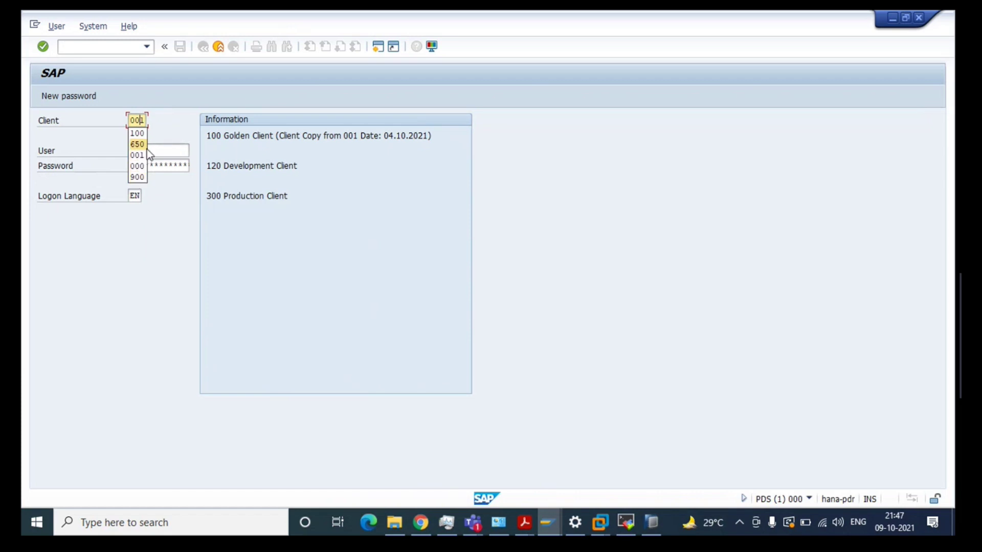
key("BackSpace")
key("BackSpace")
key("BackSpace")
type("1")
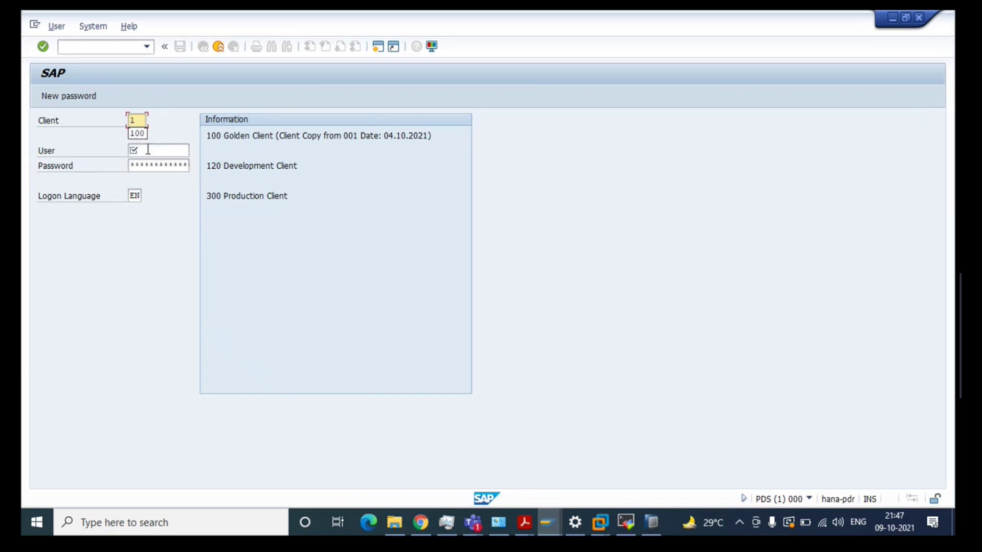
key("BackSpace")
type("700")
left_click(148, 149)
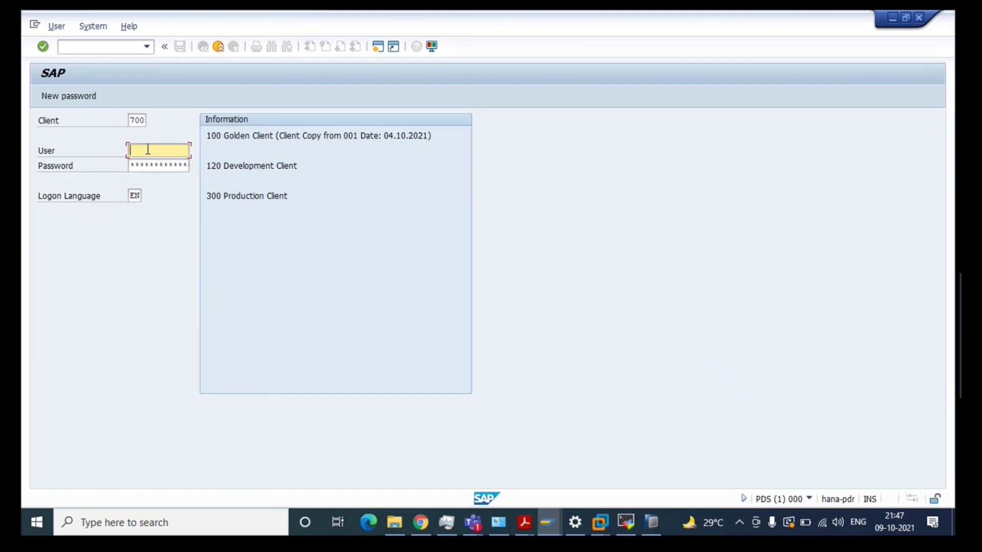
type("sap*")
key("Tab")
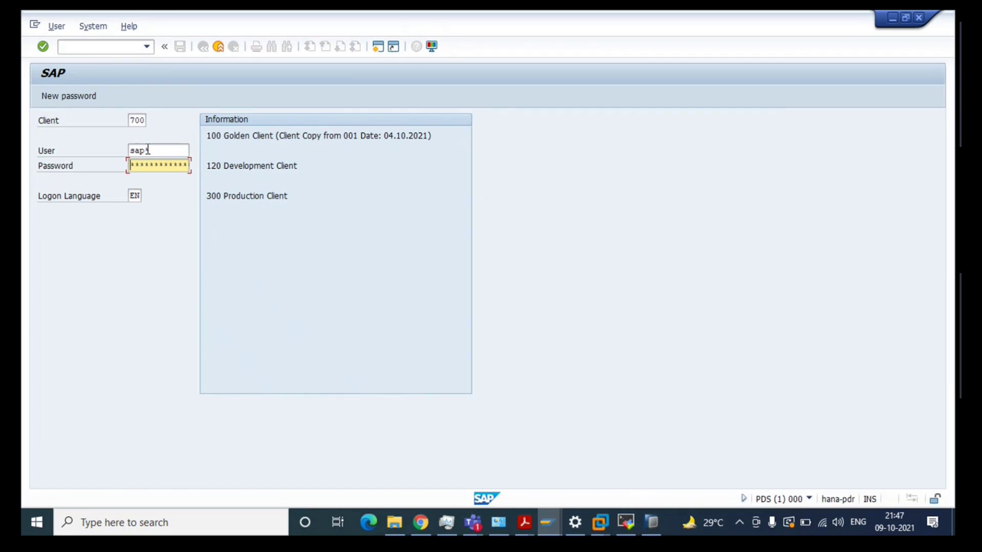
key("Right")
key("Right")
key("Right")
key("Right")
key("Return")
key("Return")
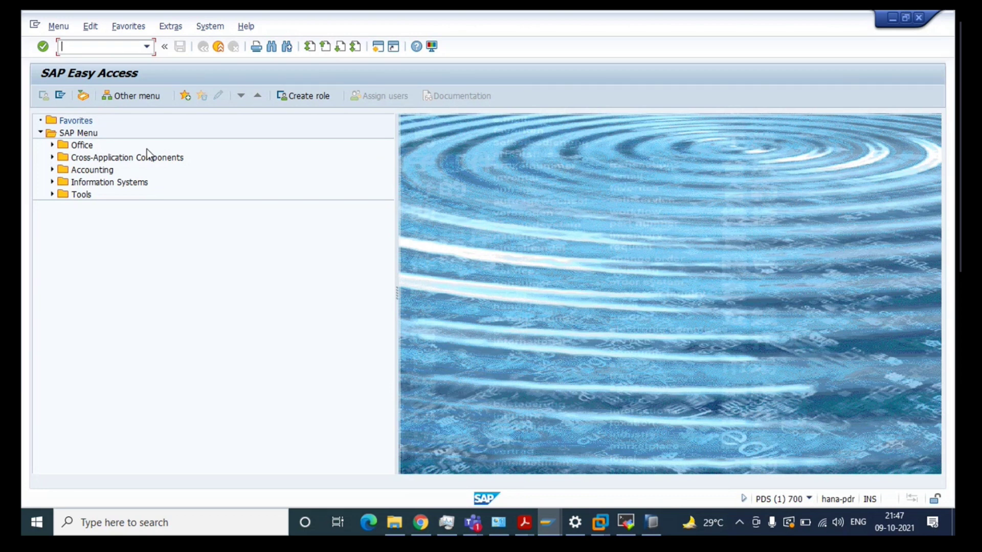
Step: In SU01, create a new user ID and dismiss the missing company address notice
type("su01")
key("Return")
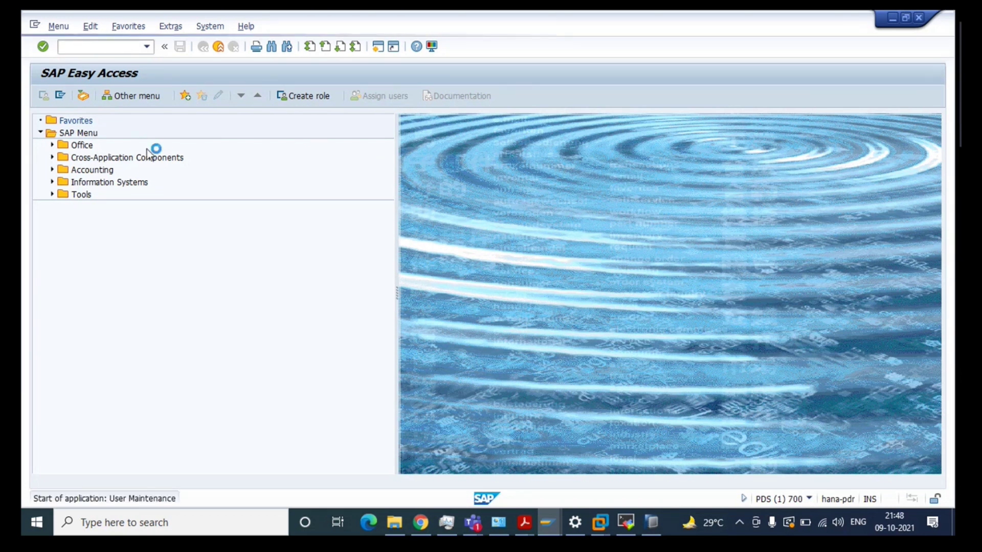
type("devesh")
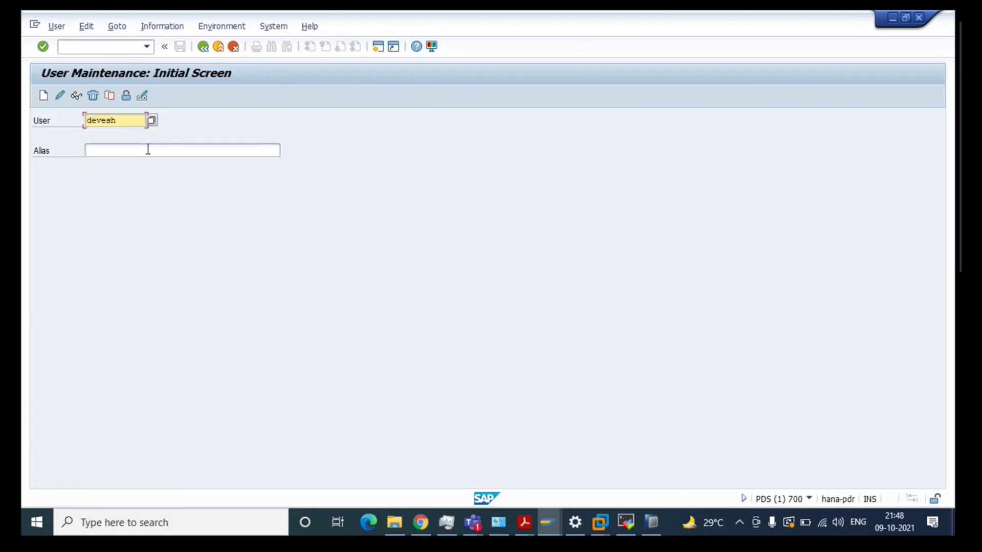
left_click(49, 98)
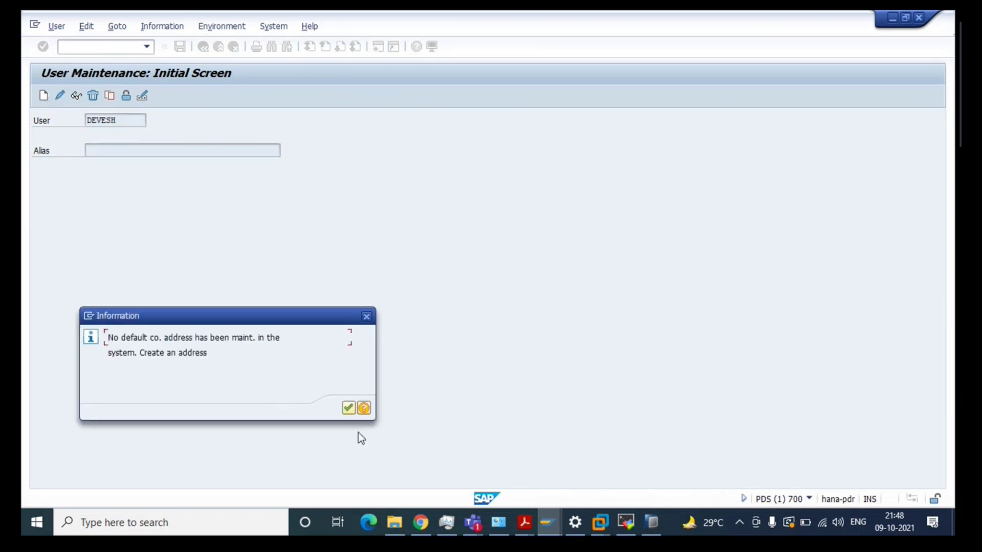
left_click(348, 409)
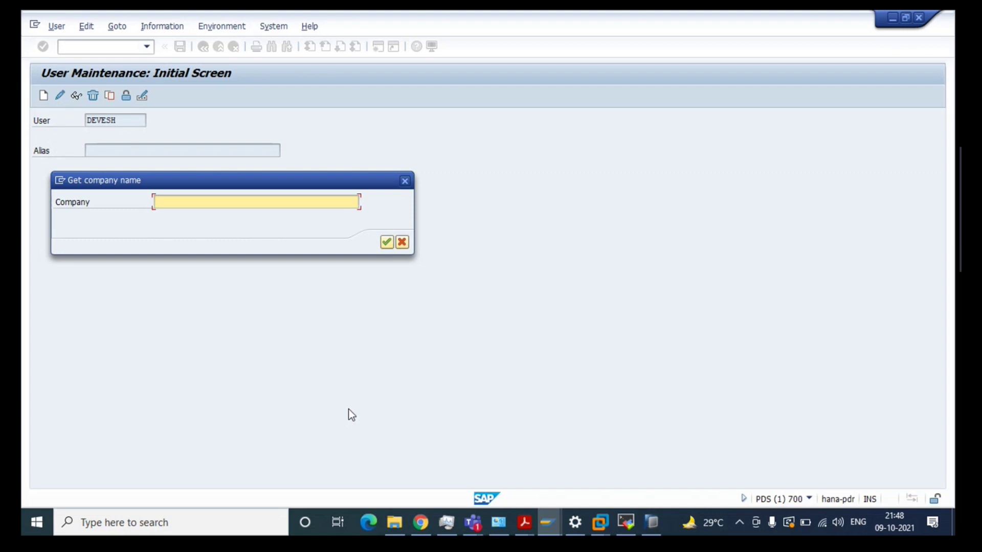
Step: Enter company abc and fill the address with country in, region 24 and time zone INDIA
type("abc")
key("Return")
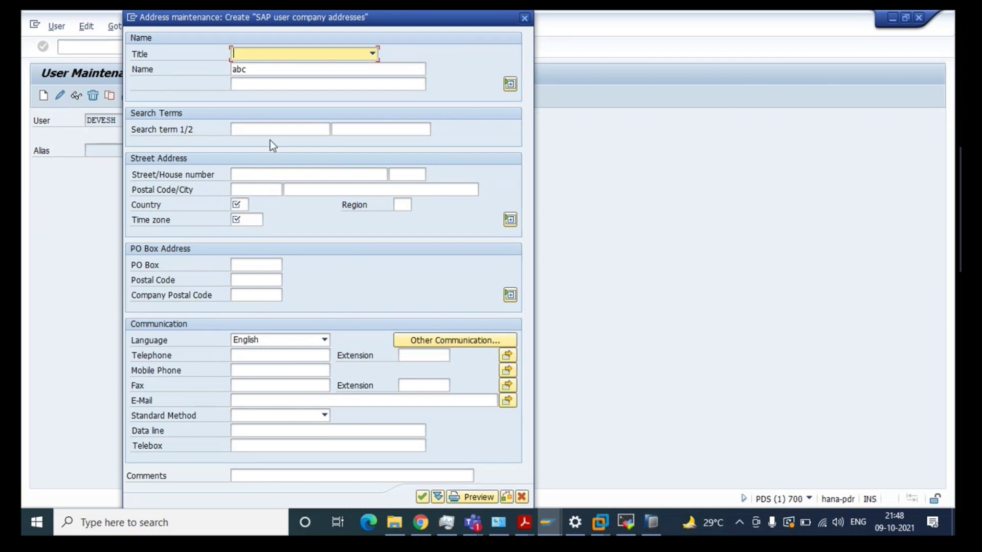
left_click(245, 205)
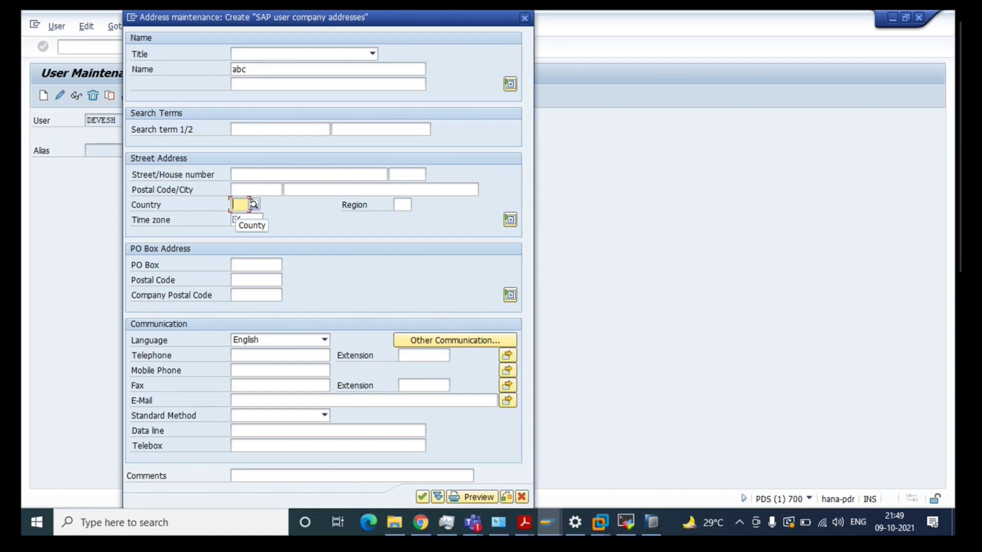
left_click(256, 205)
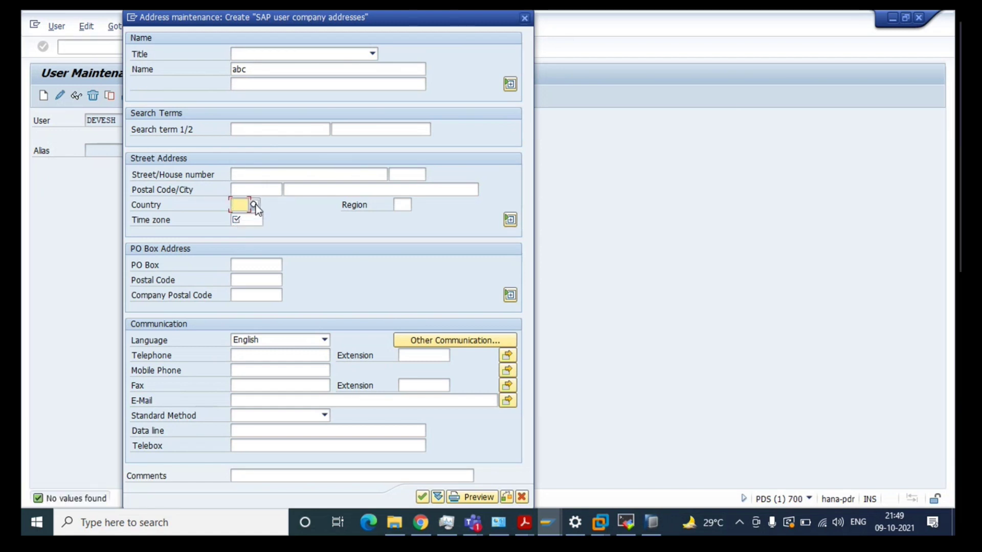
type("in")
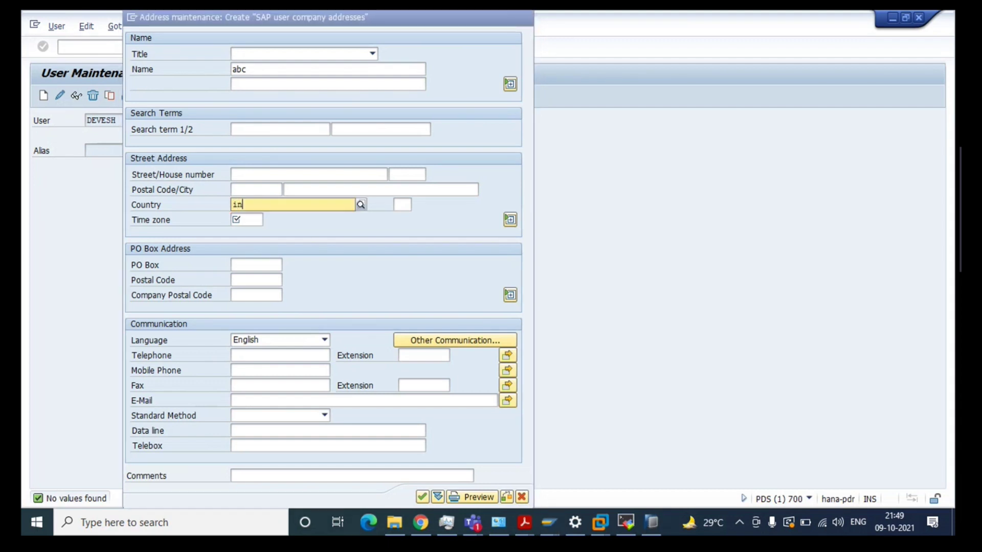
key("Return")
type("24")
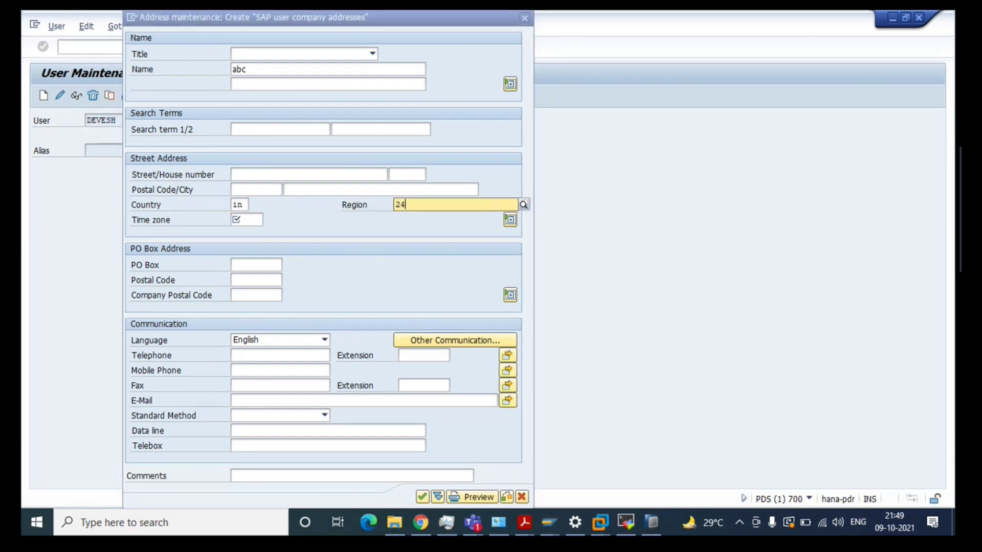
key("Return")
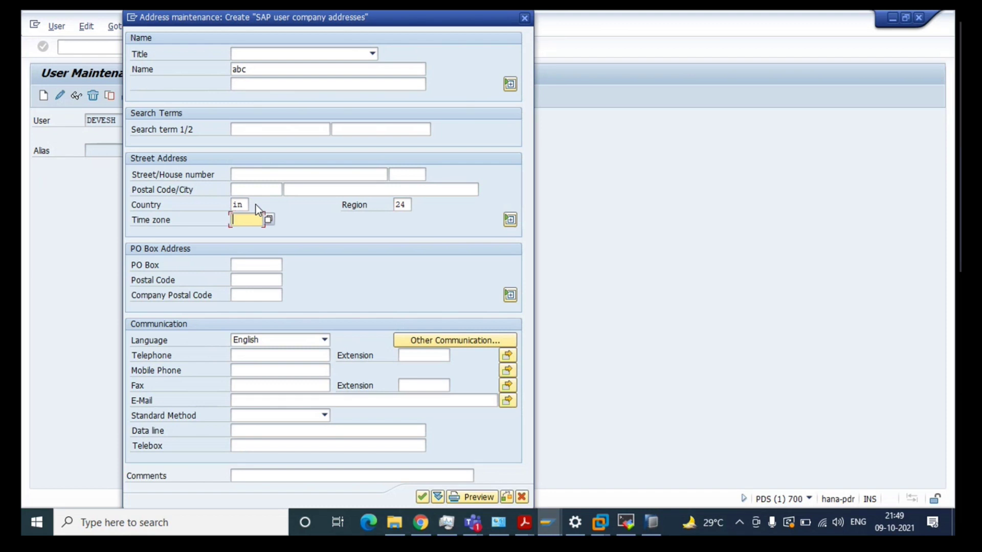
type("in")
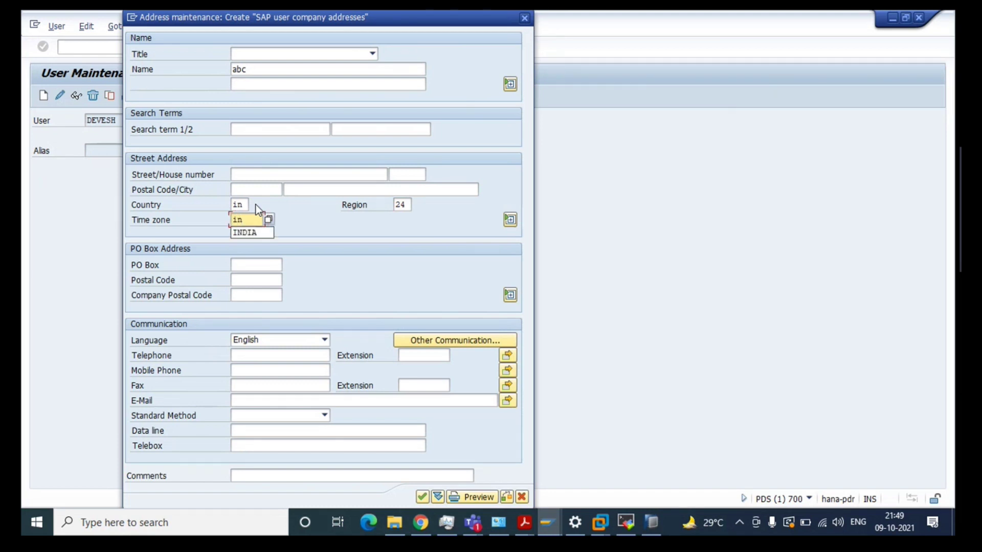
key("Down")
key("Return")
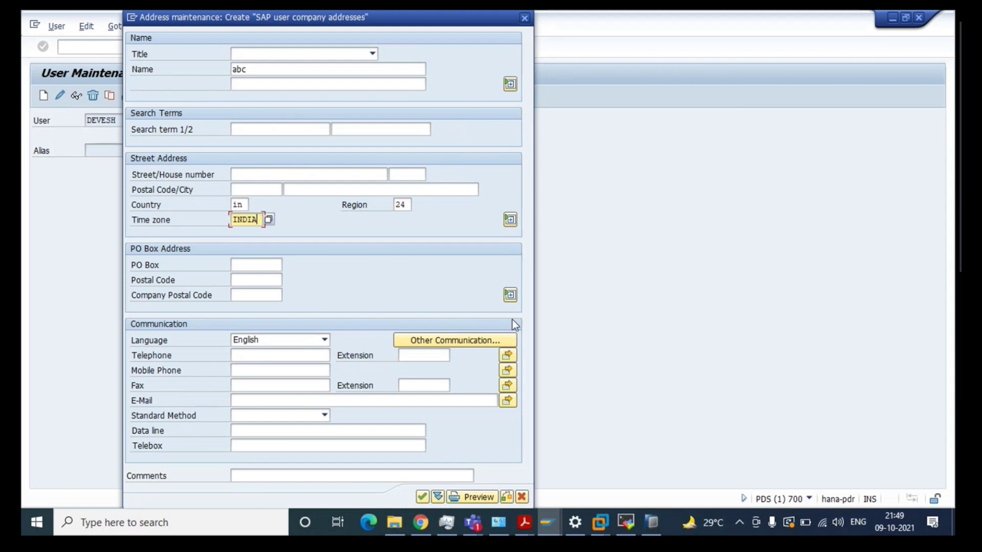
Step: Confirm the address, dismiss the undefined IND error, and retry the country as india, then IN
left_click(418, 498)
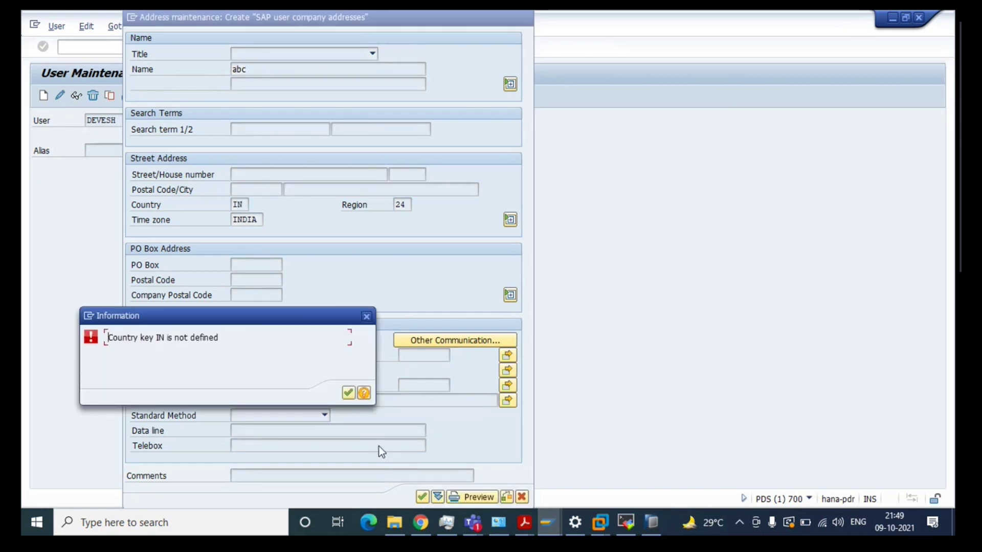
left_click(350, 393)
left_click(350, 394)
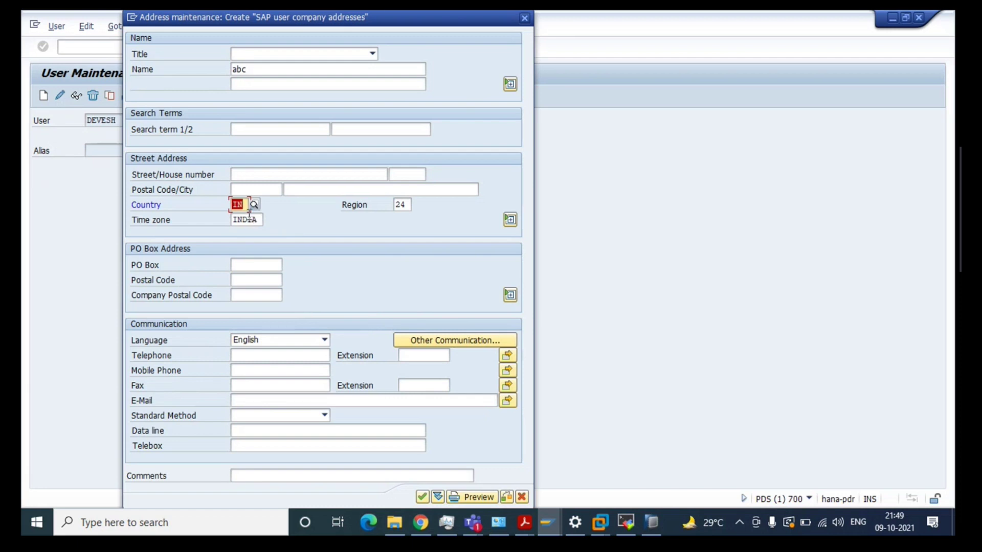
left_click(245, 204)
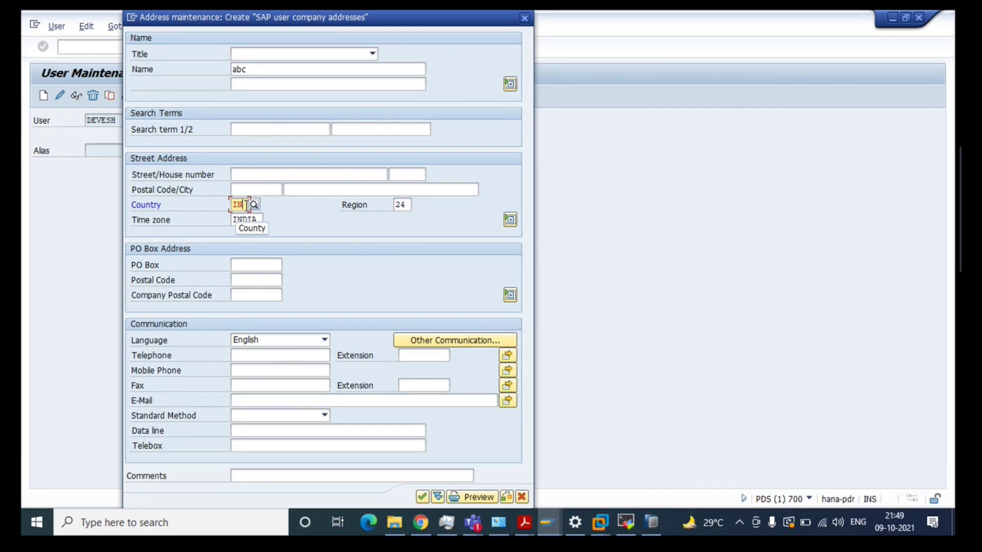
type("d")
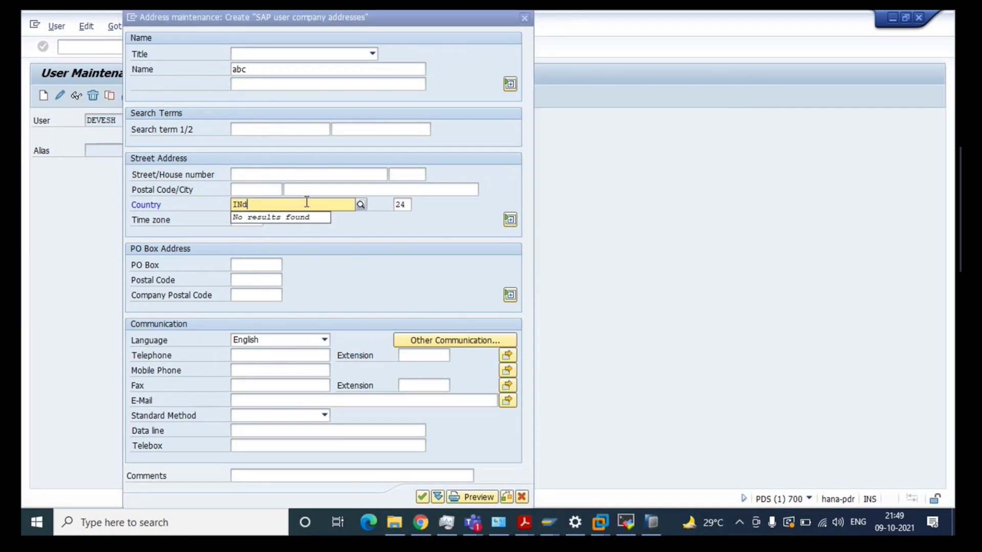
type("ia")
key("Return")
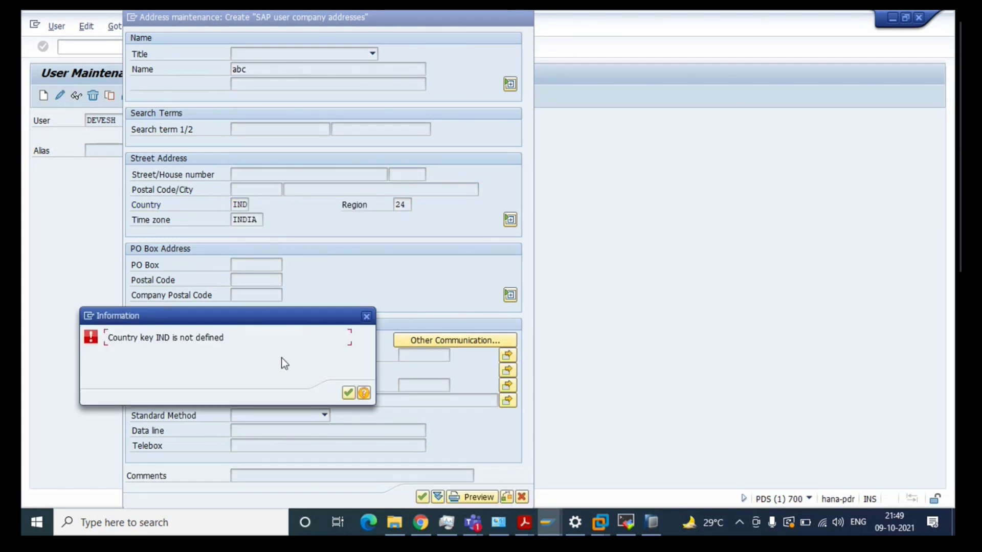
left_click(344, 389)
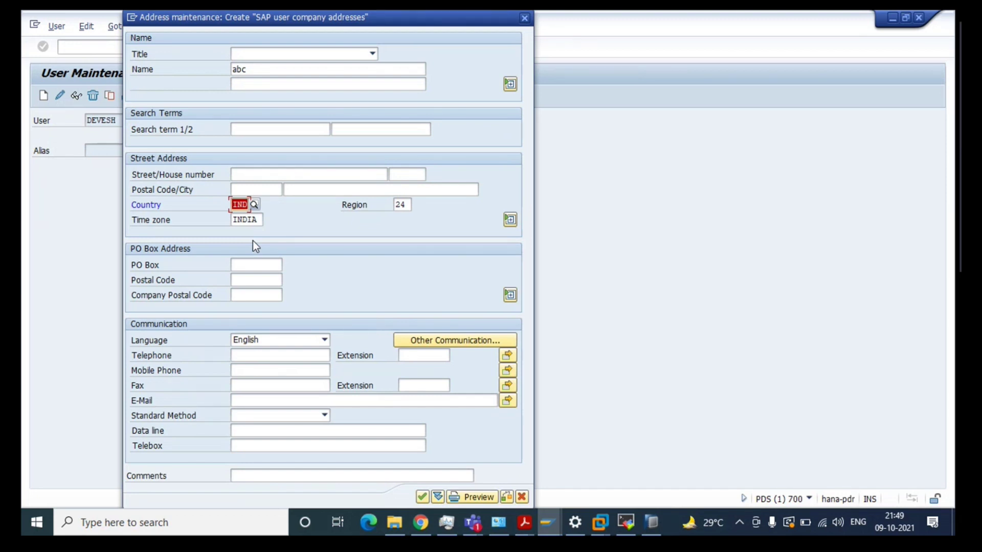
key("BackSpace")
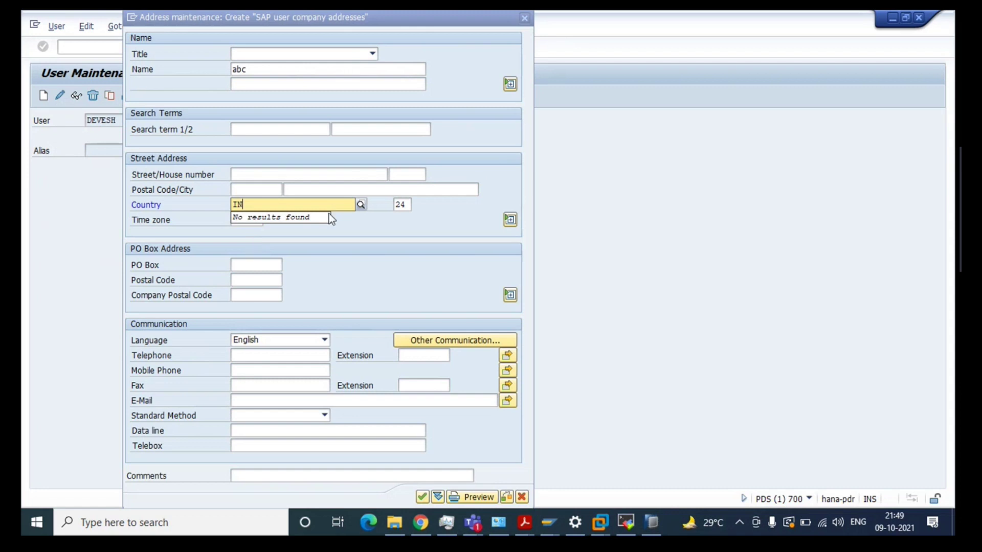
key("Return")
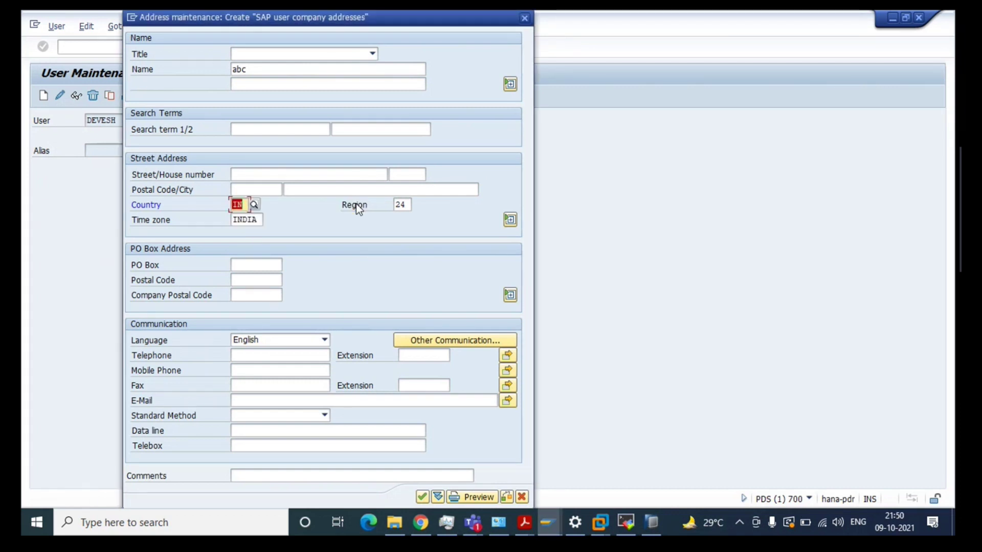
Step: Clear the country, re-enter india, confirm again, dismiss the IND error and begin retyping it
left_click(254, 204)
key("BackSpace")
key("BackSpace")
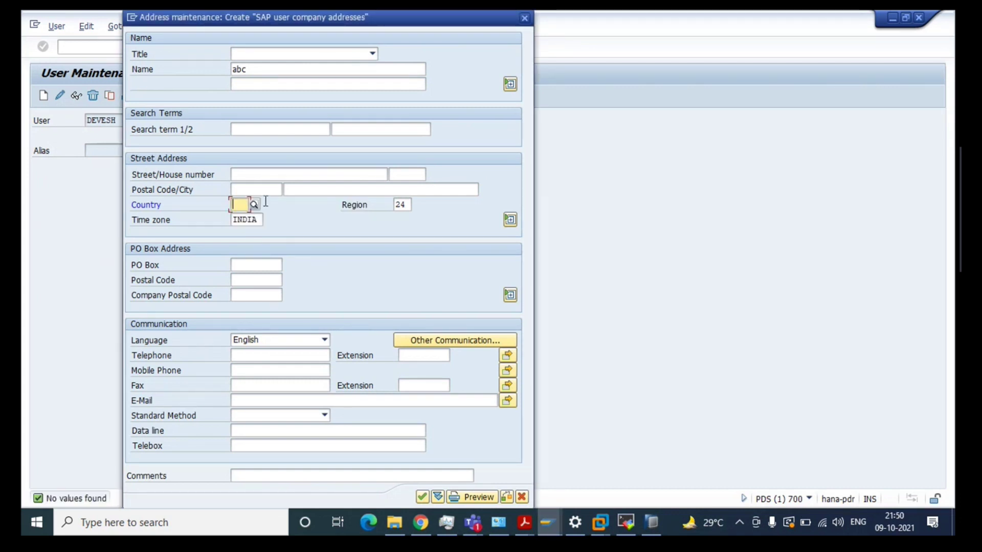
left_click(254, 205)
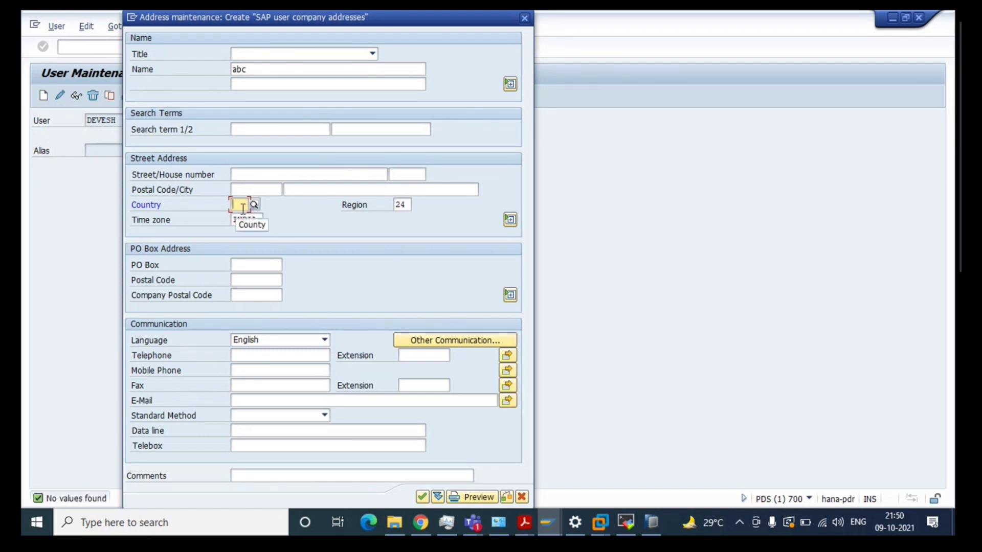
key("Return")
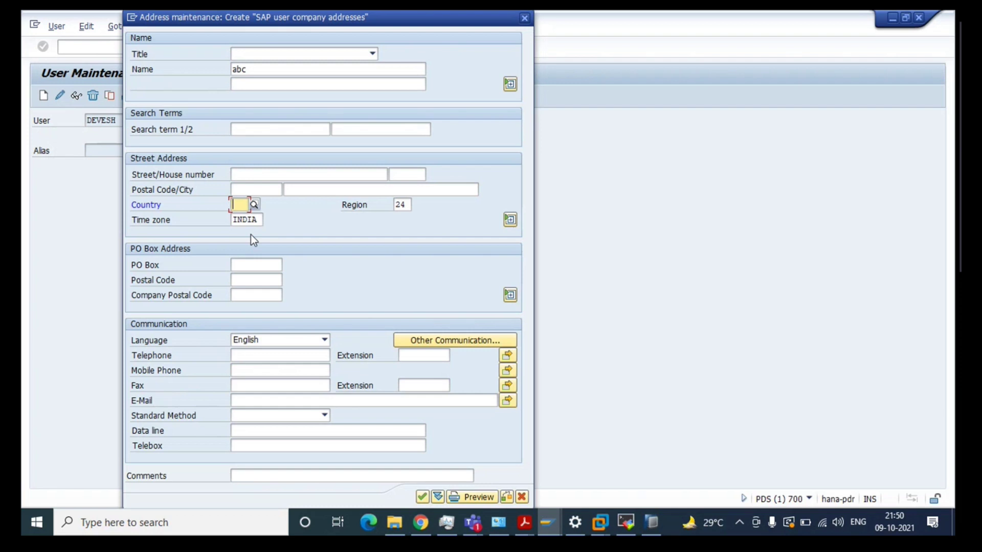
type("india")
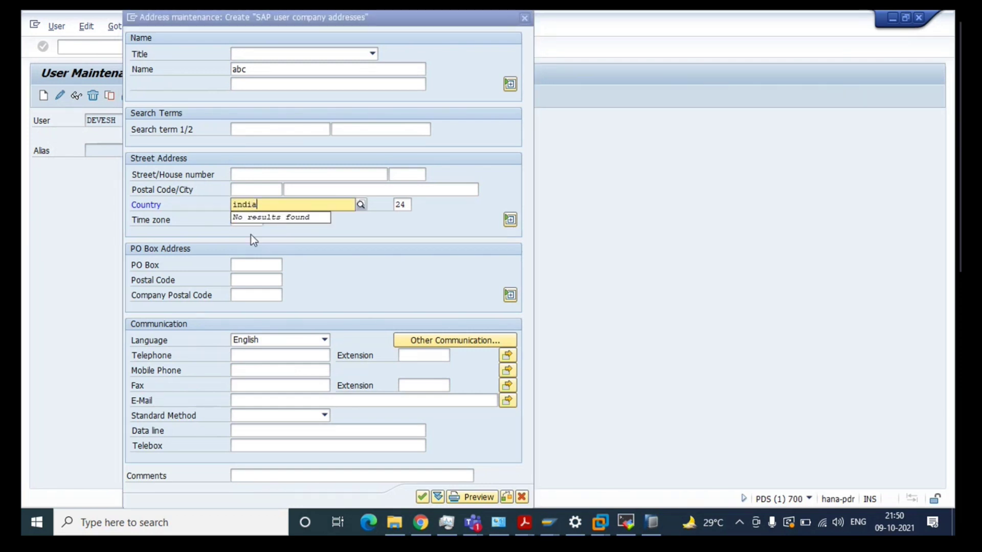
key("Return")
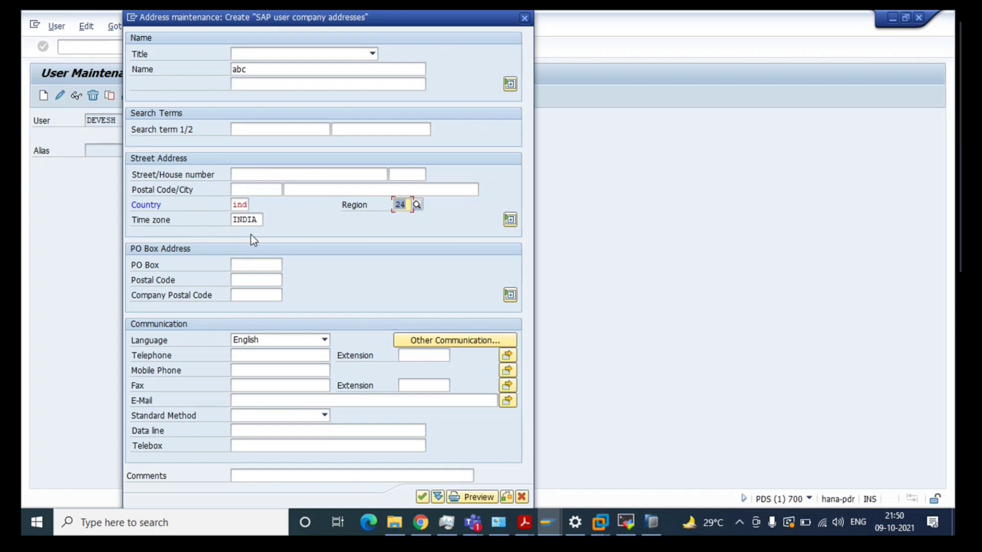
left_click(422, 496)
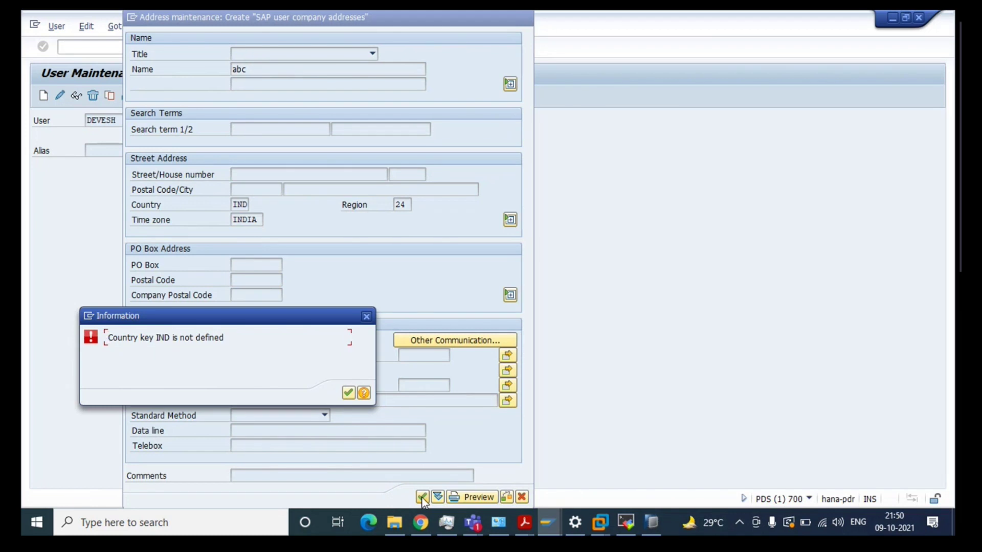
left_click(350, 393)
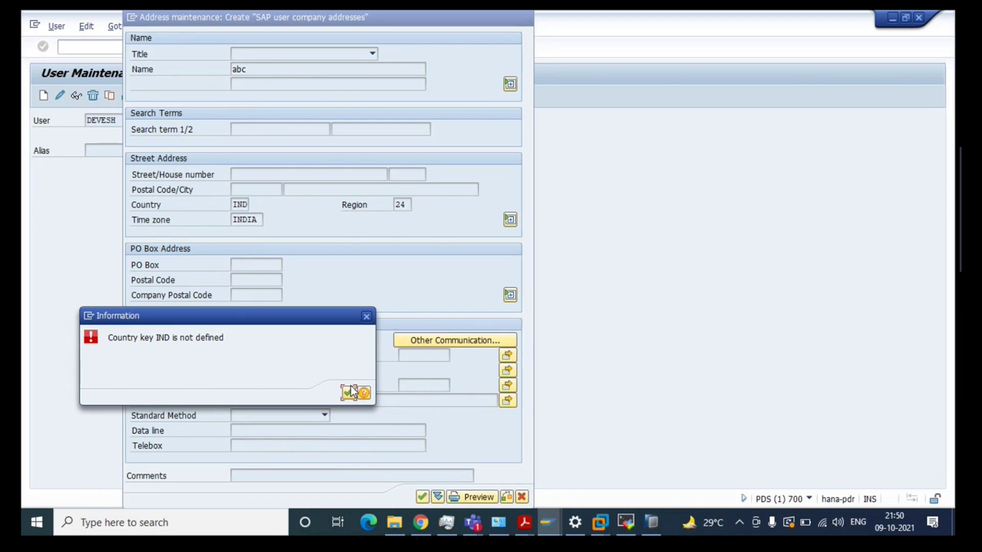
left_click(350, 395)
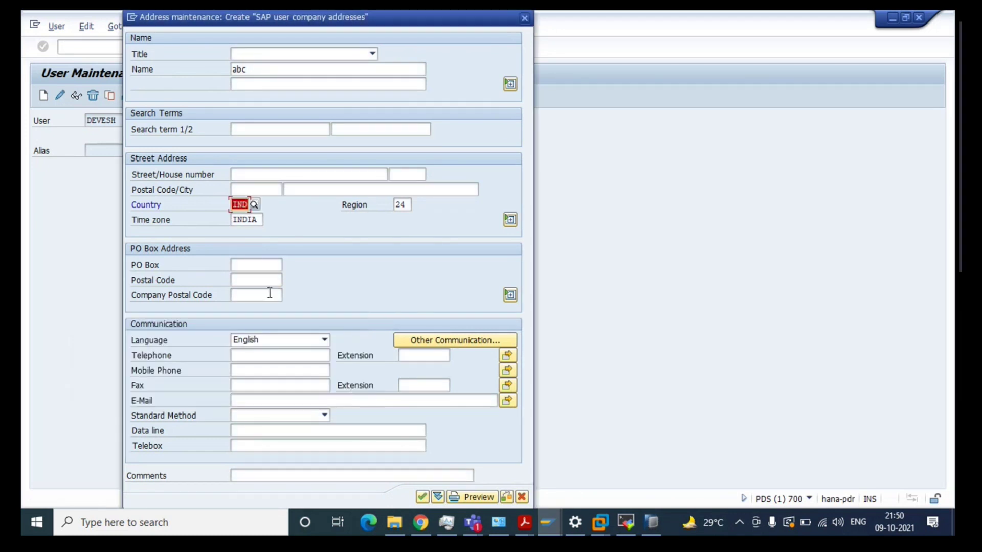
key("Tab")
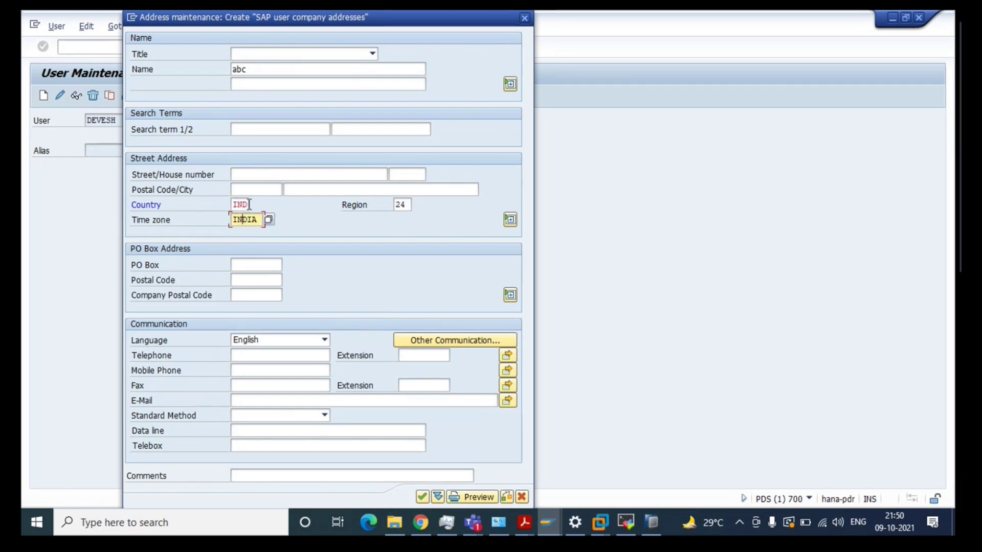
left_click(248, 205)
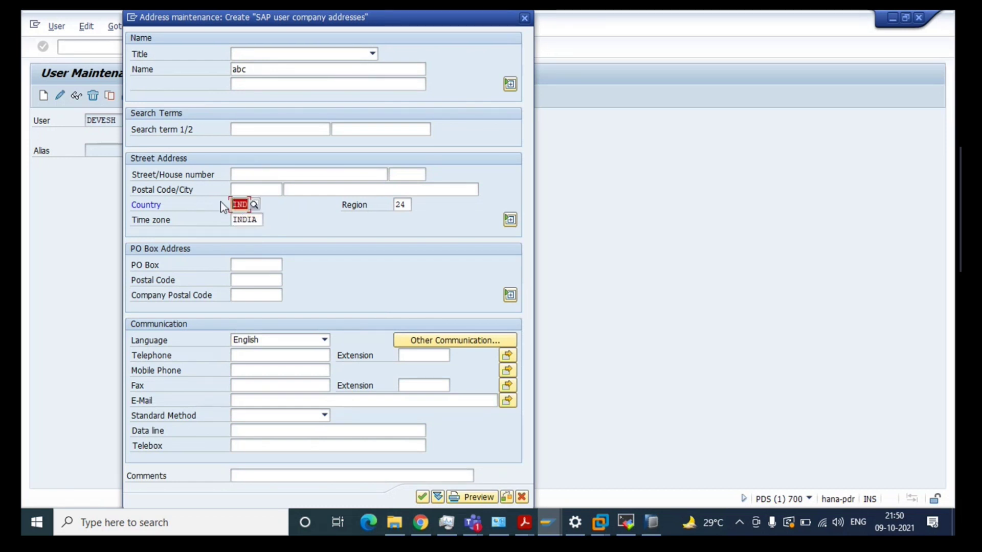
key("BackSpace")
type("i")
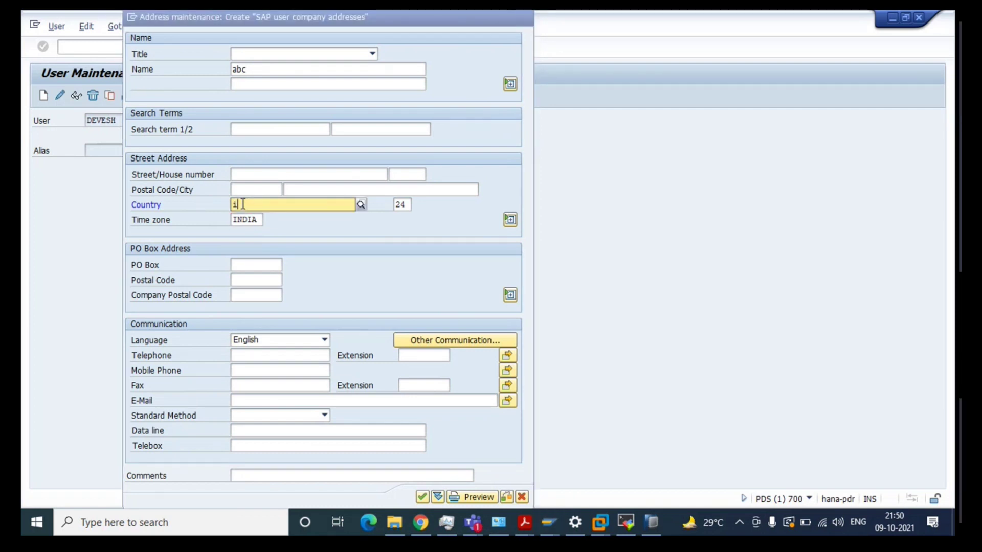
Step: Cancel and discard the company address, then return to SAP Easy Access
left_click(521, 498)
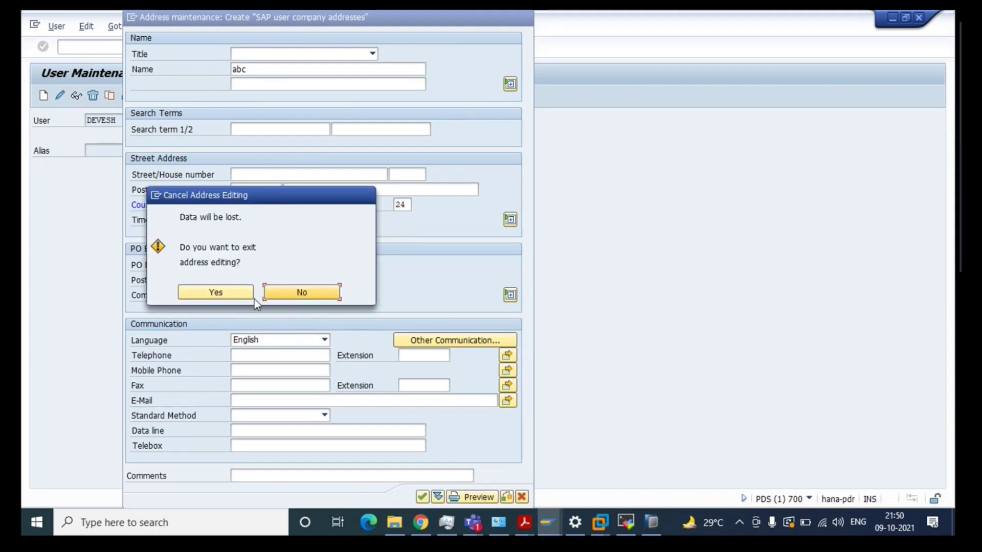
left_click(234, 292)
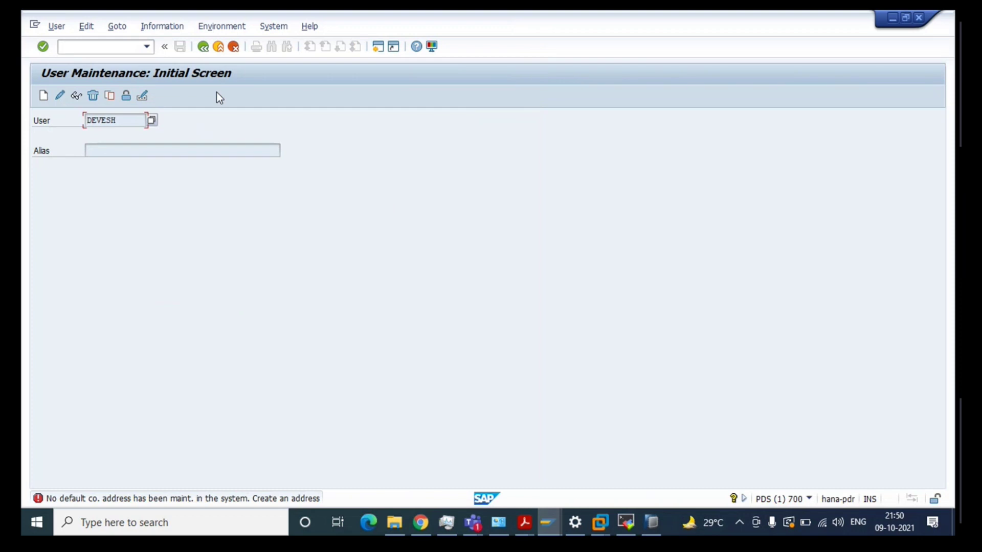
left_click(206, 51)
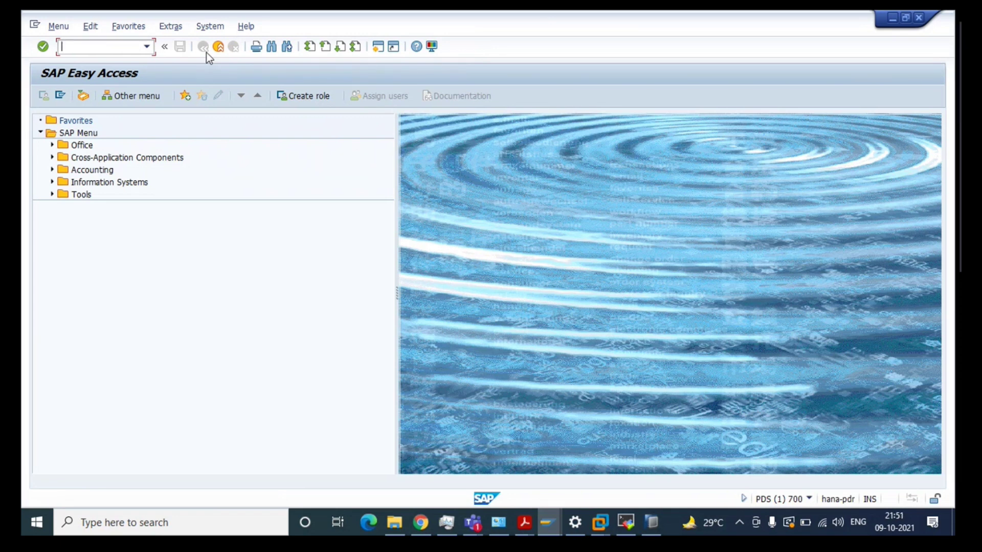
Step: Search for and open AnyDesk, then minimise it and hide the incoming session request
left_click(157, 521)
type("any")
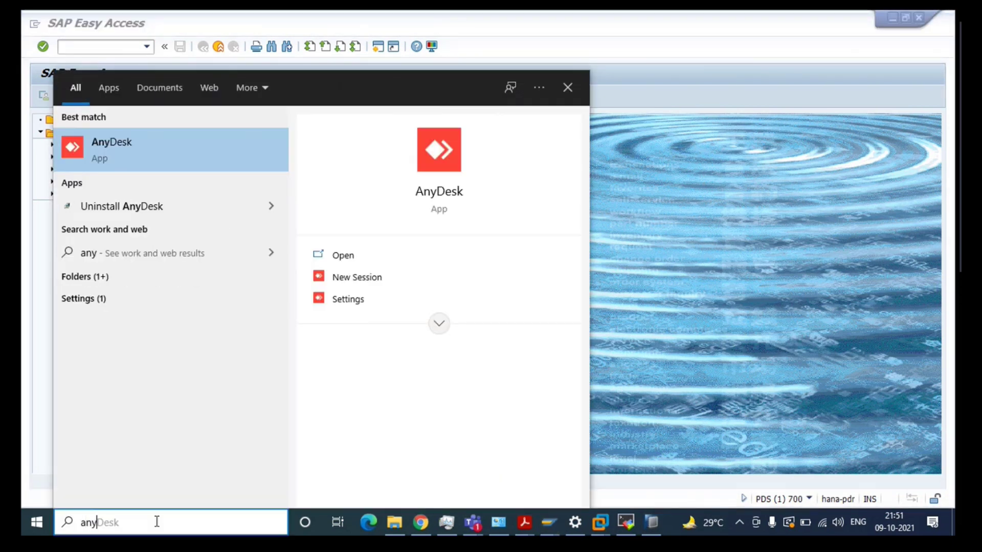
key("Escape")
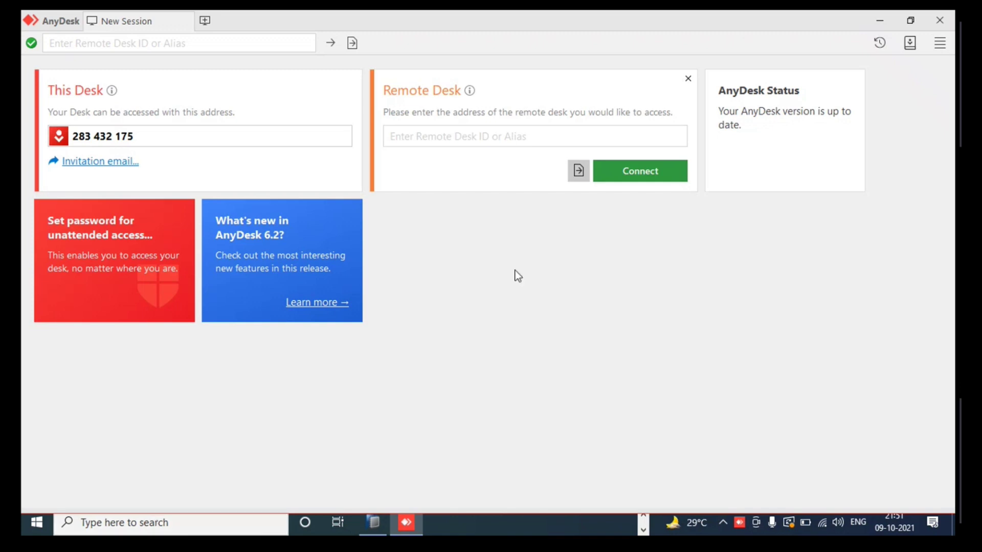
left_click(881, 18)
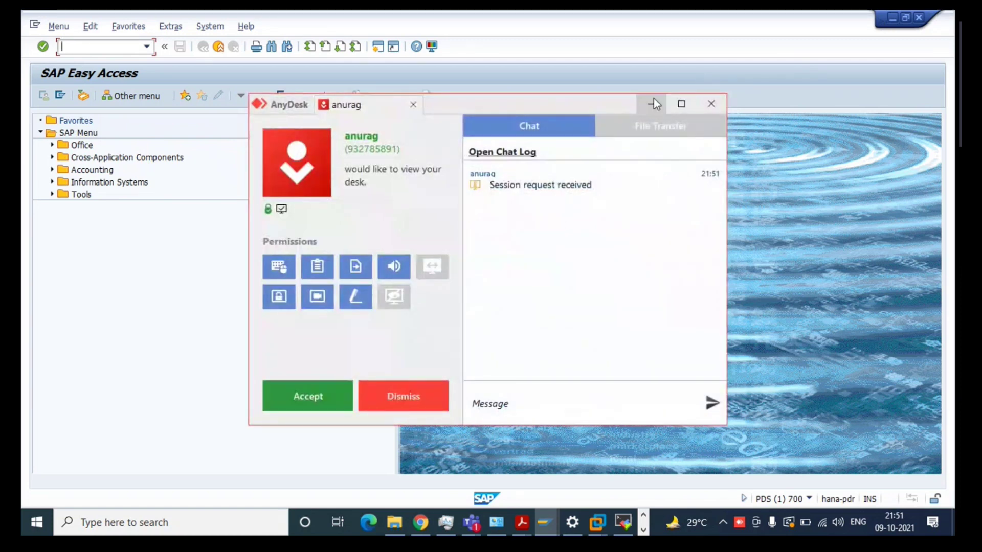
left_click(654, 103)
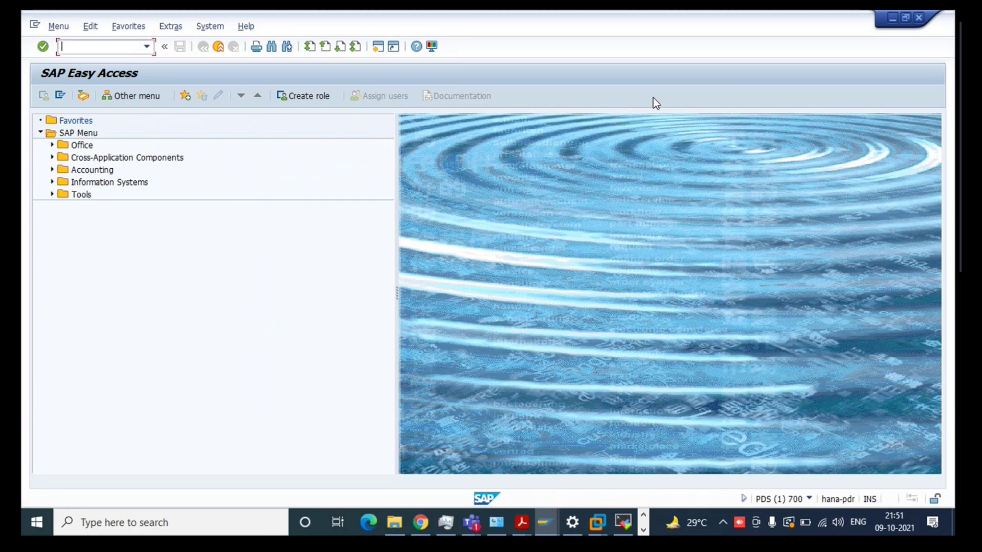
Step: Restore the session request from the taskbar tray and hide the connected session window
left_click(740, 521)
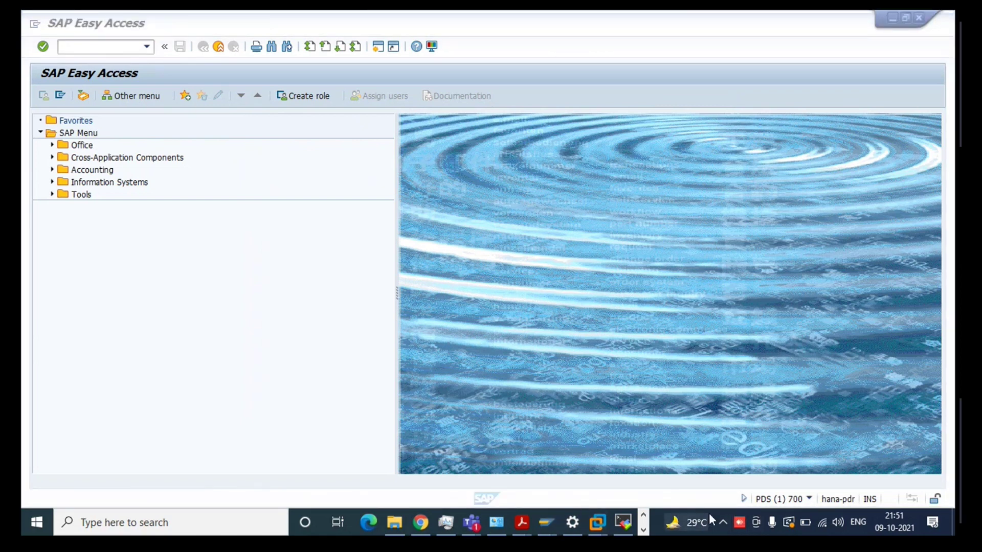
left_click(722, 519)
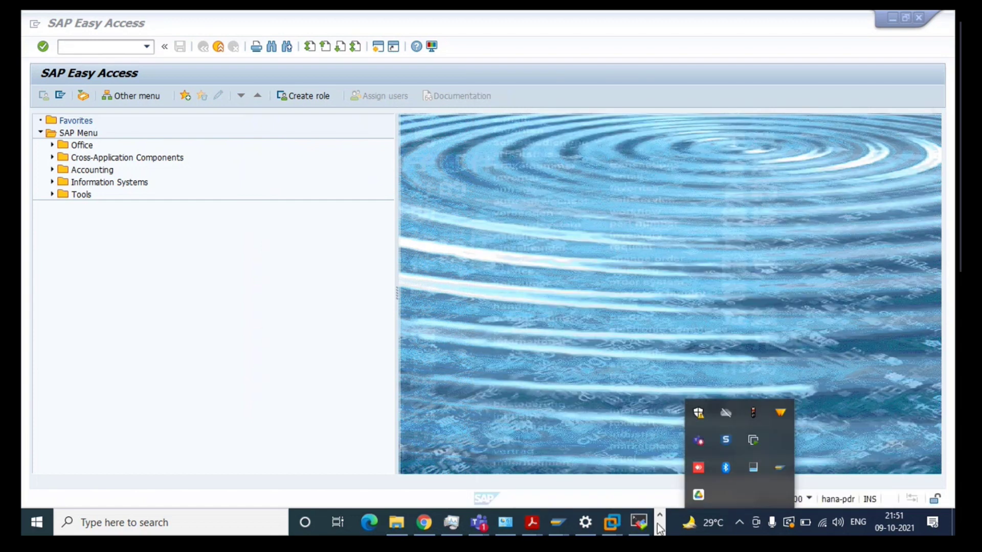
left_click(659, 530)
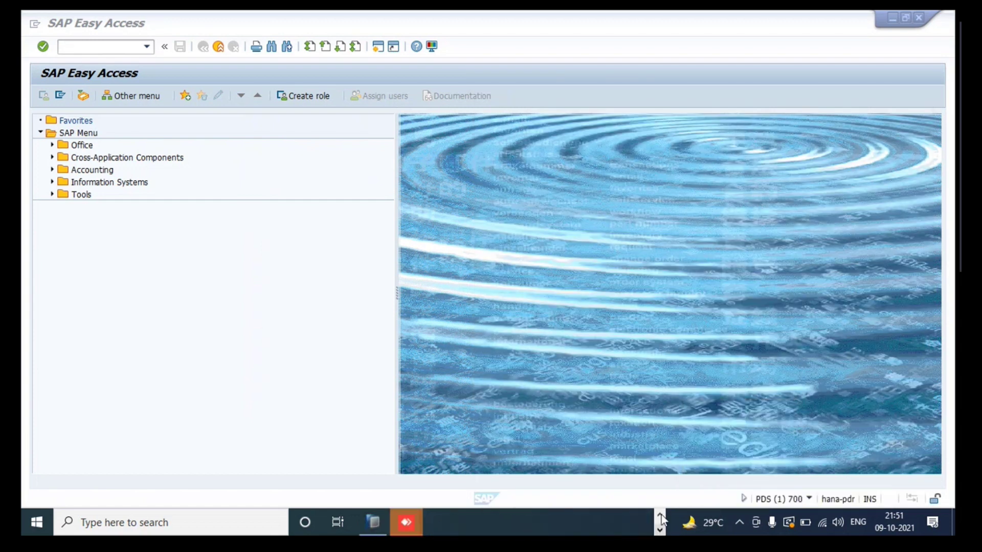
mouse_move(406, 519)
left_click(458, 467)
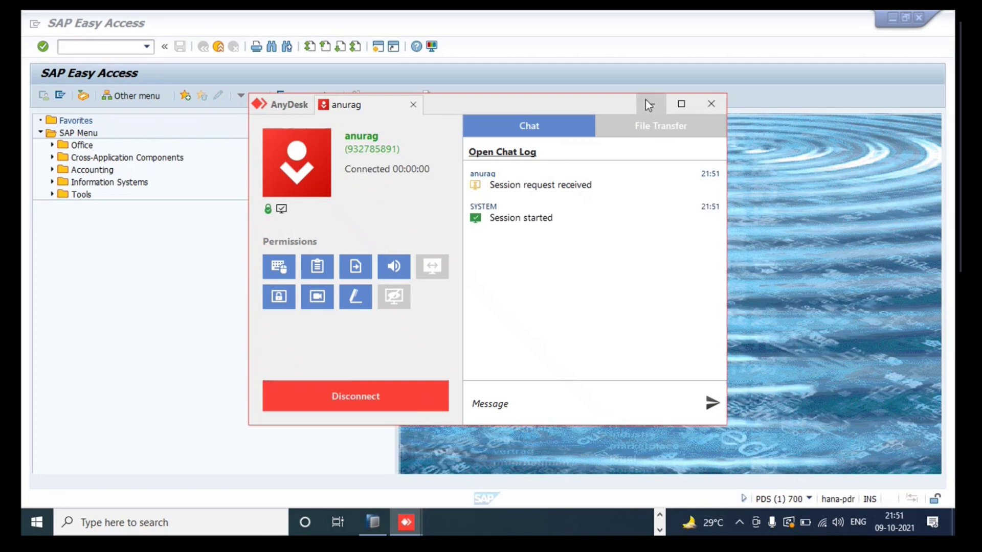
left_click(651, 103)
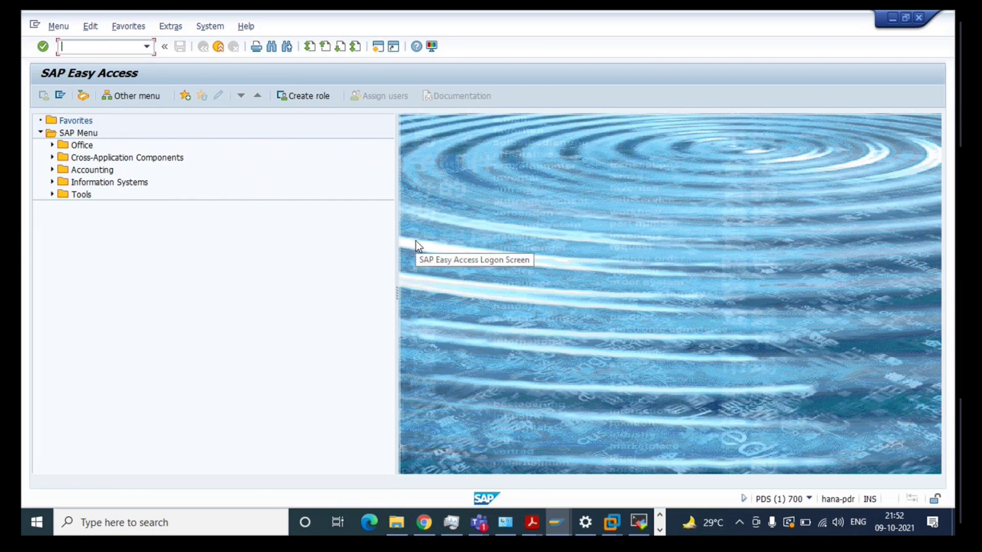
Step: Launch Word from Windows search and start a new blank document
left_click(131, 522)
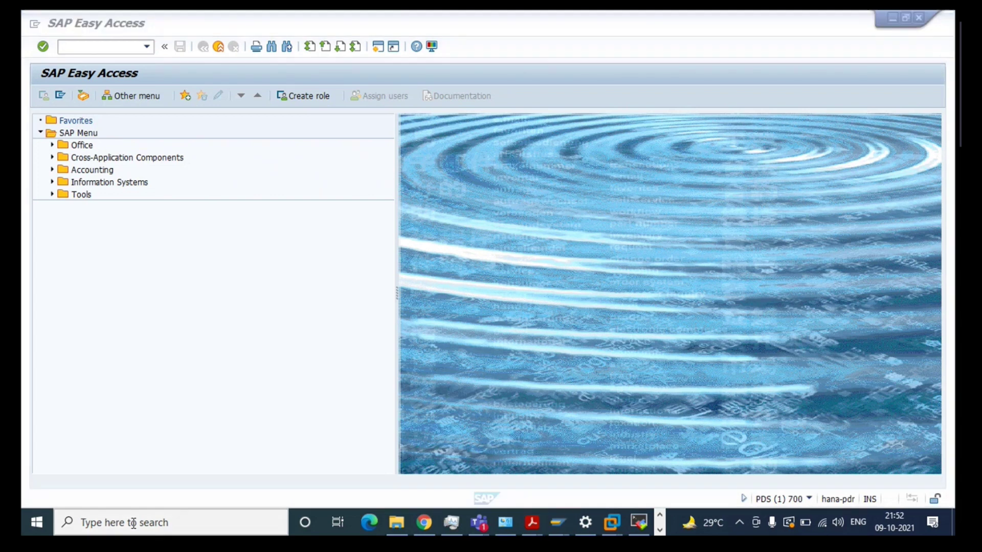
type("word")
key("Return")
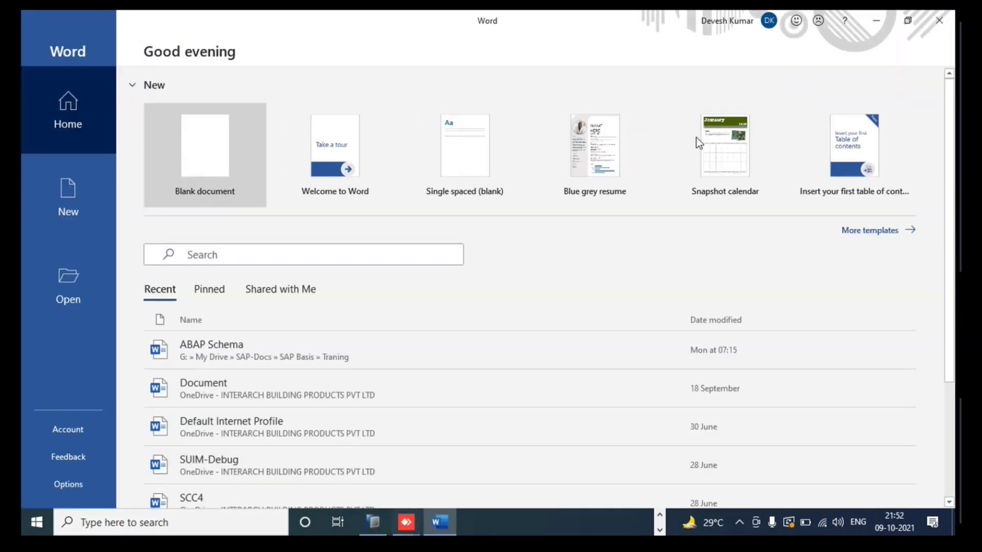
left_click(217, 153)
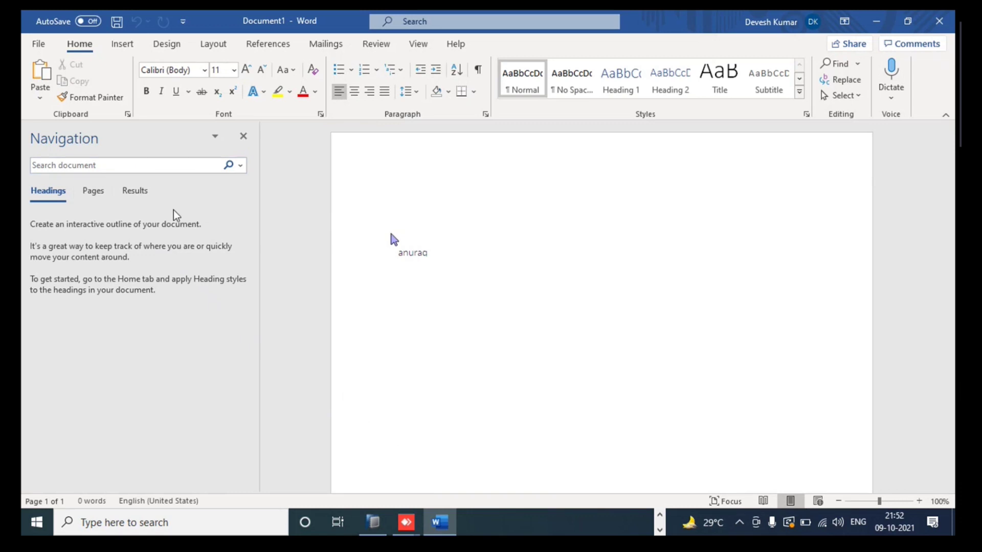
left_click(243, 136)
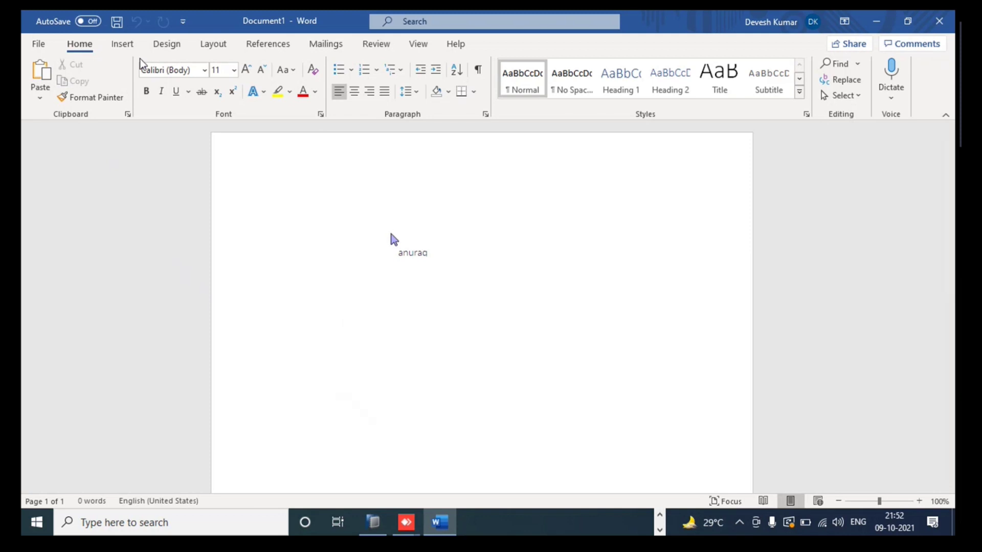
Step: Insert a default-size oval shape as a circle on the page
left_click(124, 44)
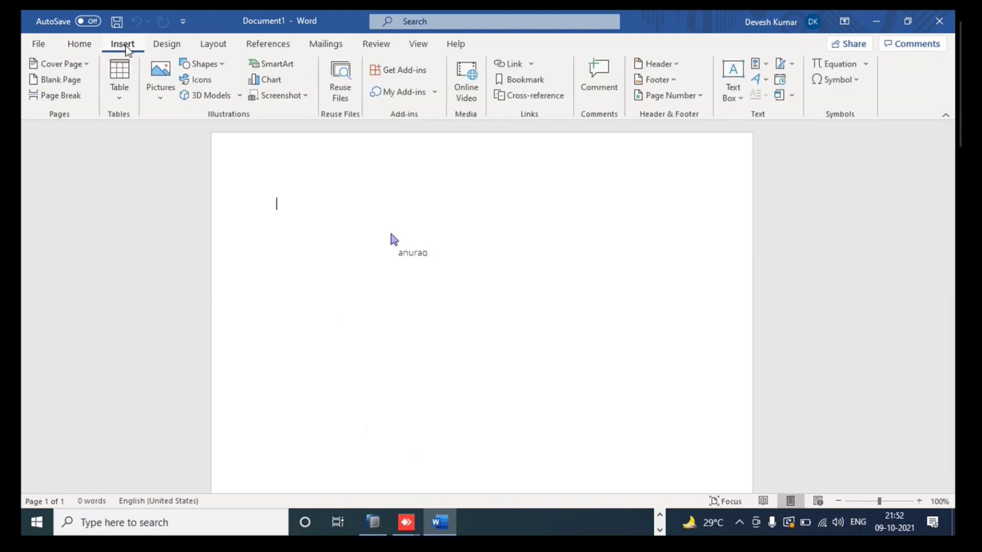
left_click(221, 65)
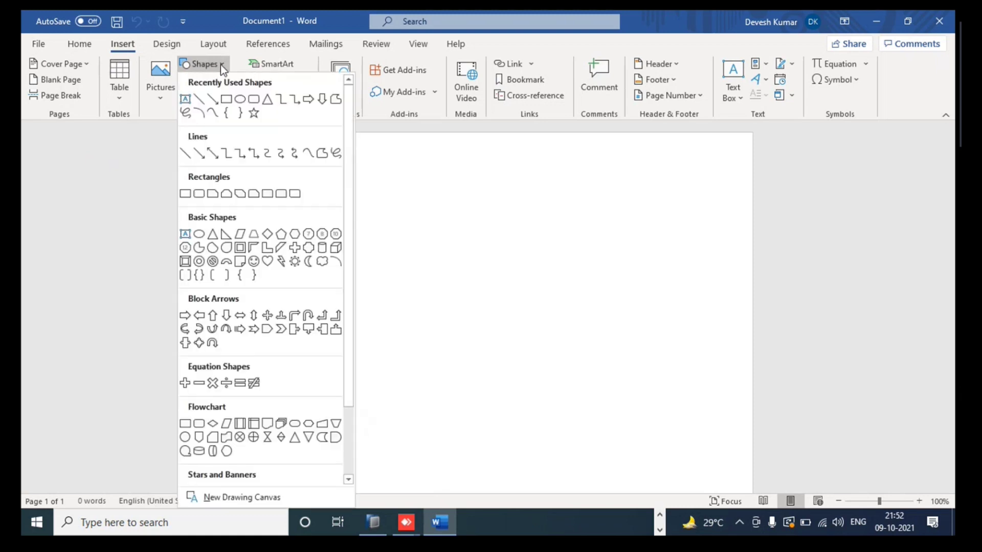
left_click(247, 103)
left_click(244, 99)
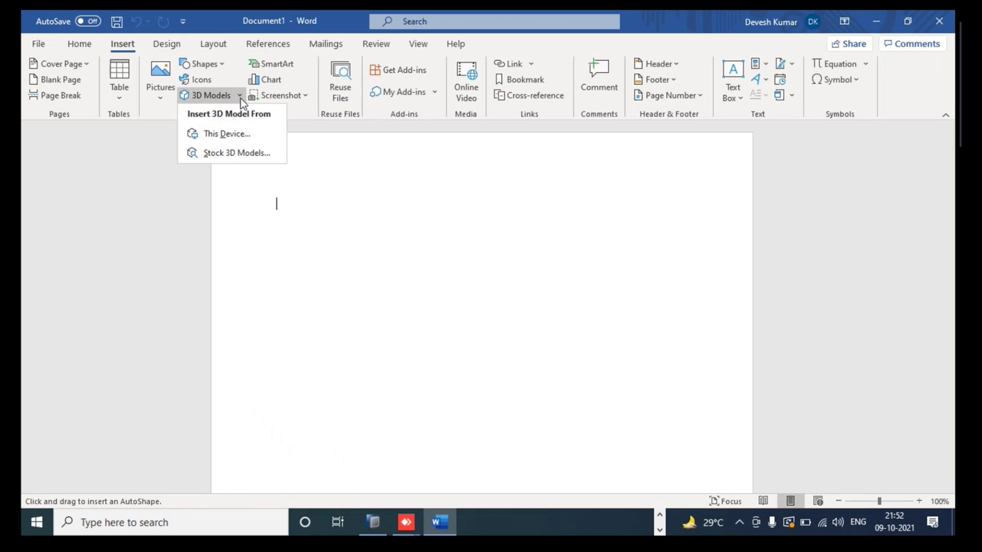
left_click(240, 98)
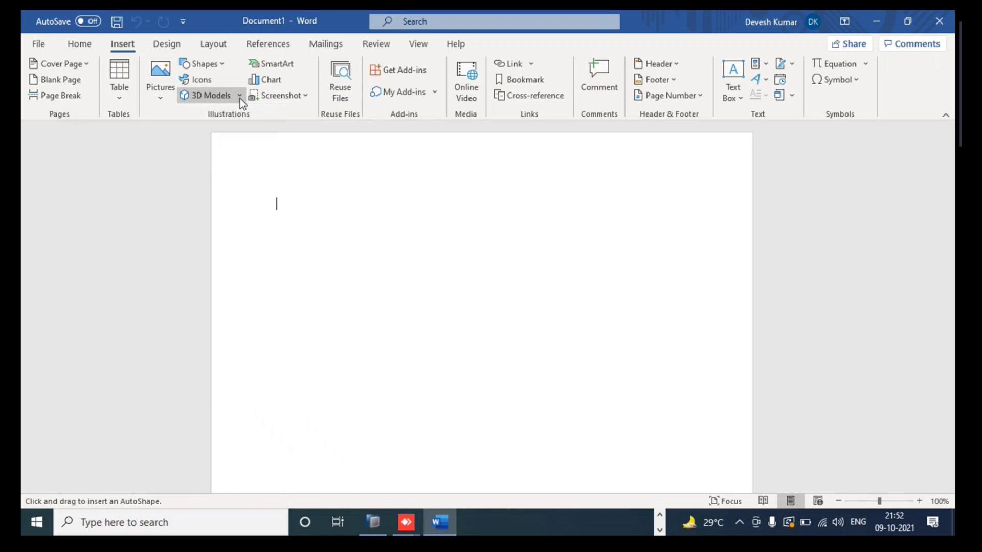
left_click(282, 237)
mouse_move(256, 205)
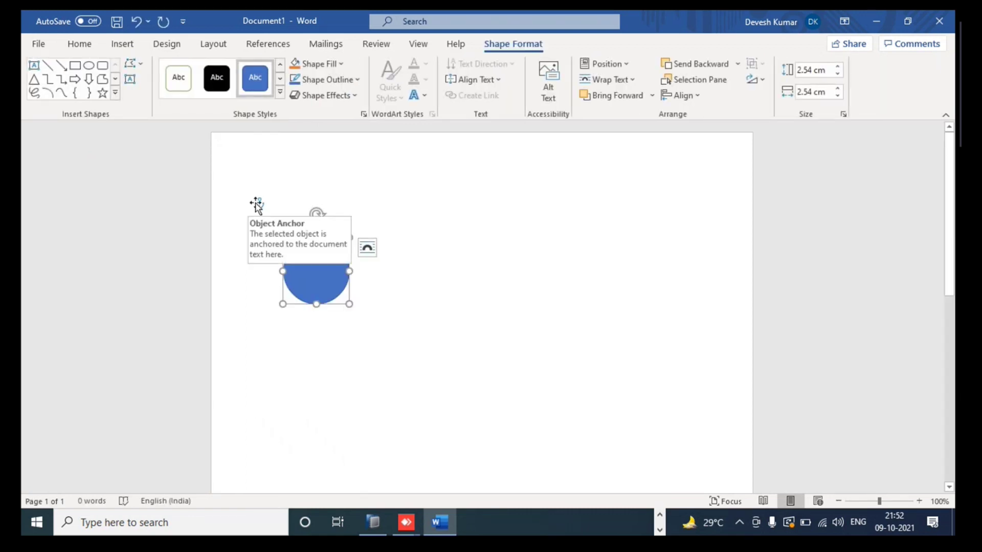
left_click_drag(256, 204, 313, 295)
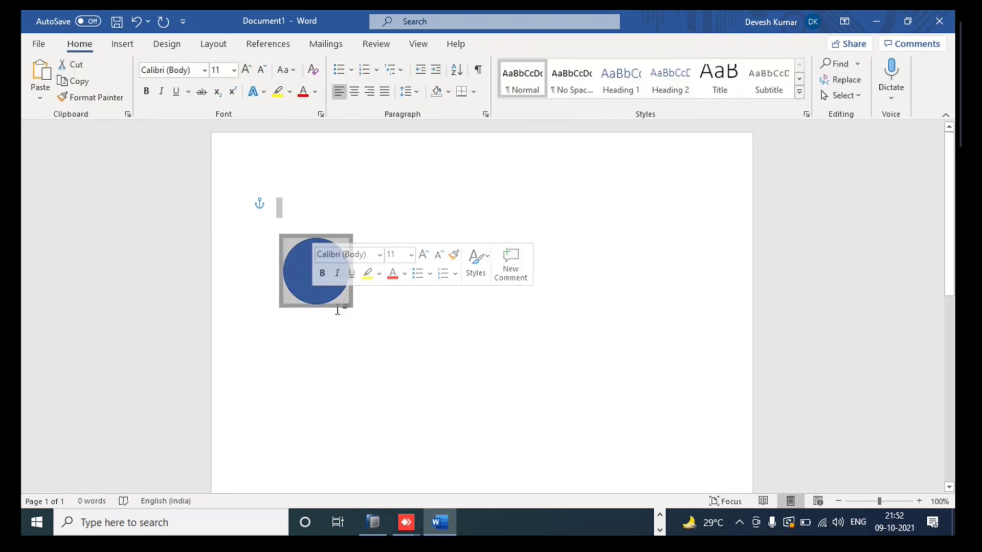
Step: Enter header editing with Alt+N, H, E, exit back to the body, and select the circle
left_click(344, 355)
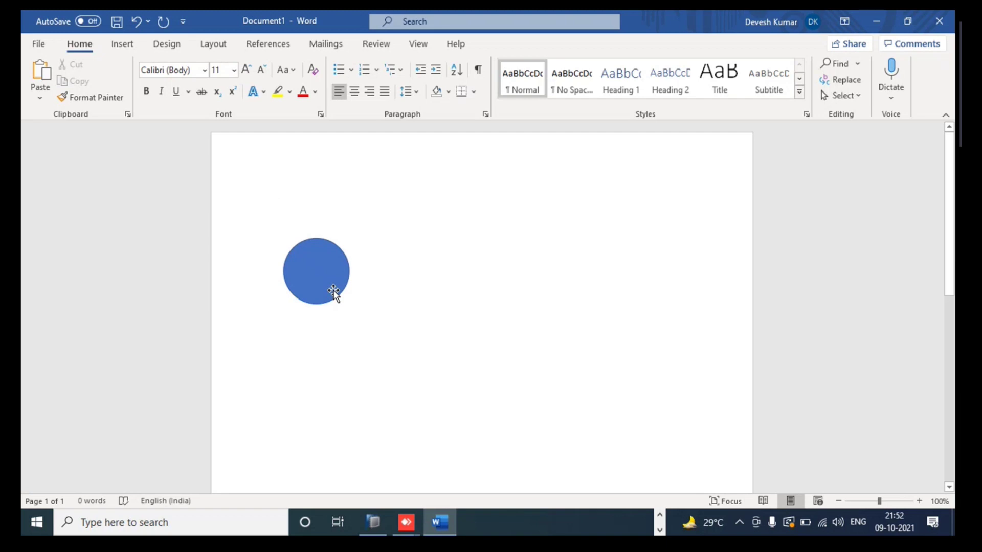
key("alt+n")
key("h")
key("e")
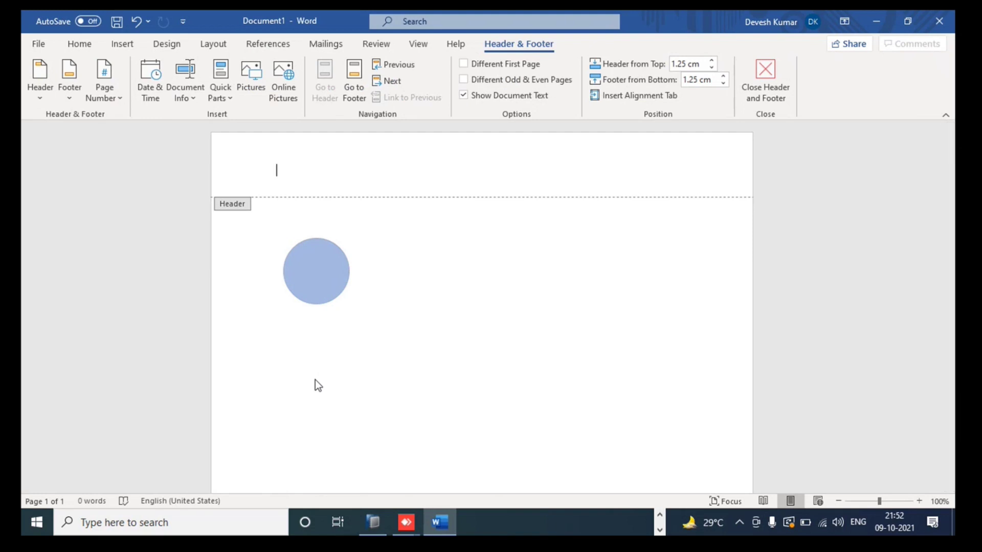
key("Escape")
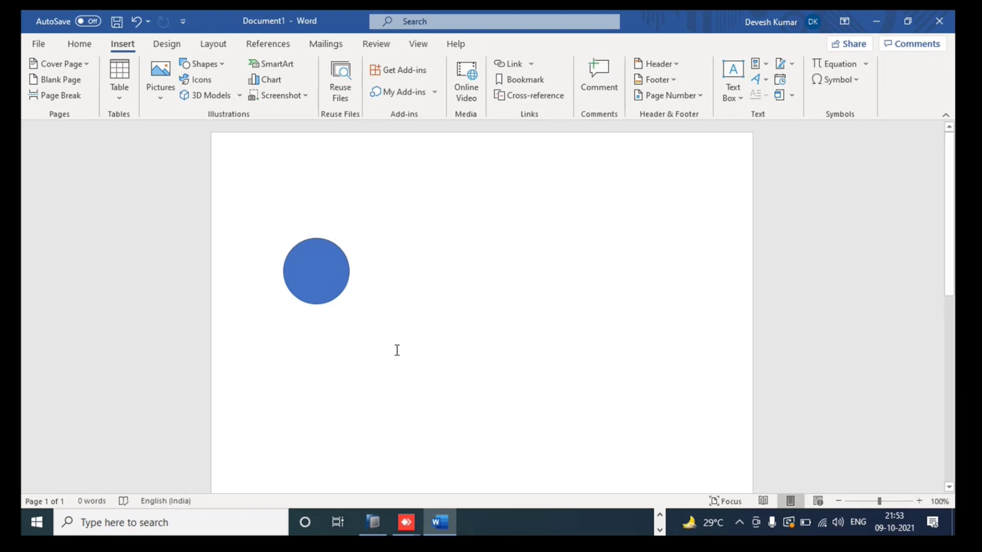
left_click(302, 258)
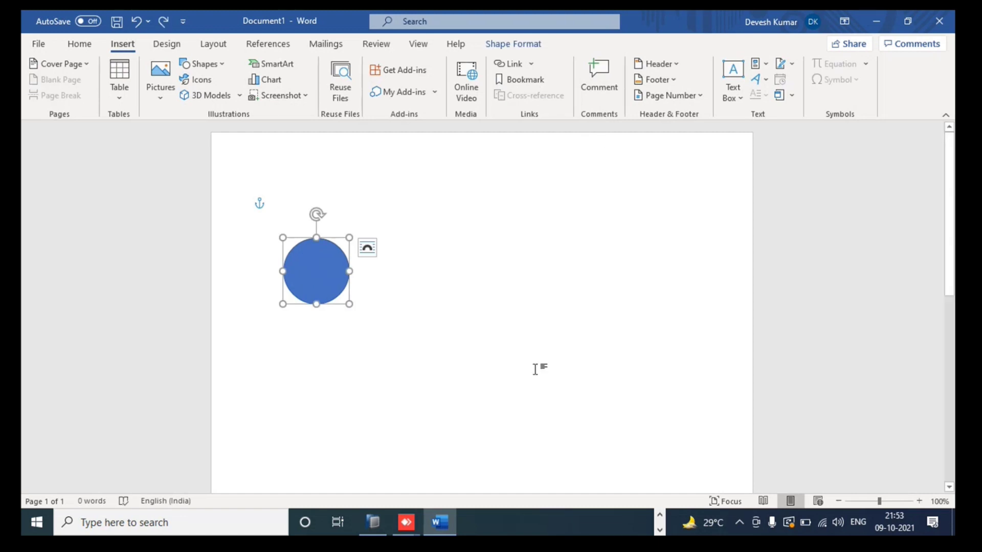
Step: Paste three copies of the blue circle and place them right of, below and above the original
key("ctrl+v")
key("ctrl+v")
key("ctrl+v")
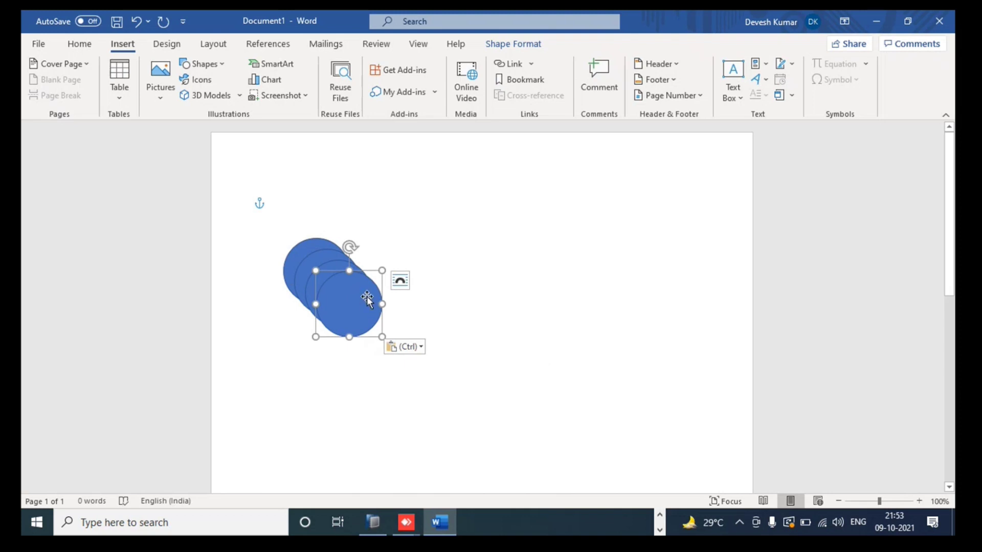
left_click_drag(368, 276, 516, 251)
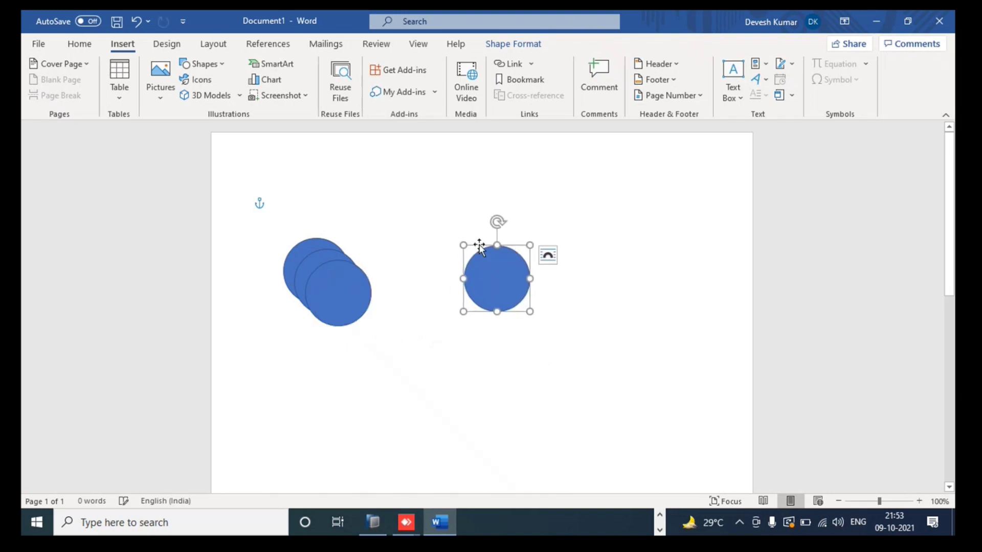
left_click_drag(361, 299, 404, 362)
left_click_drag(348, 270, 419, 229)
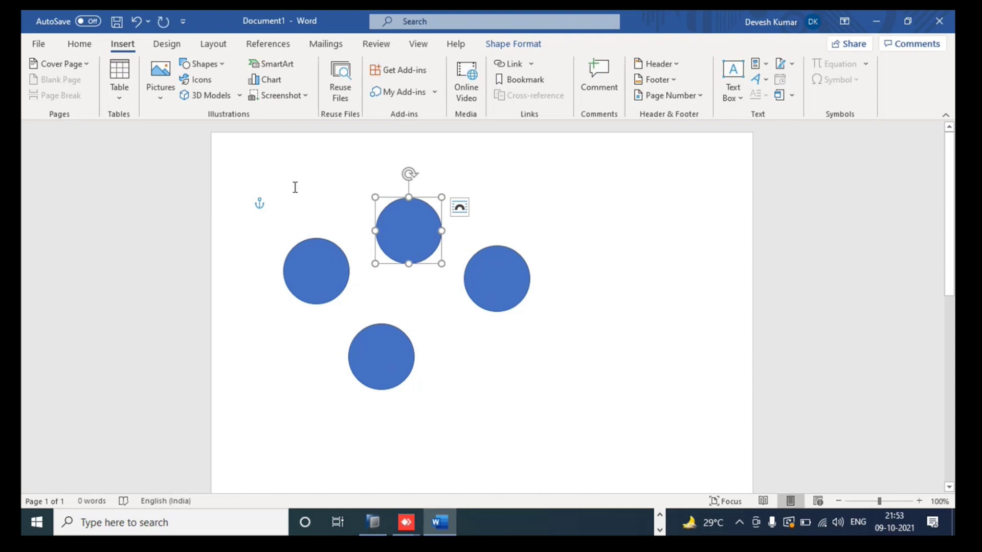
Step: Fill the top circle with yellow from the mini toolbar
left_click(223, 65)
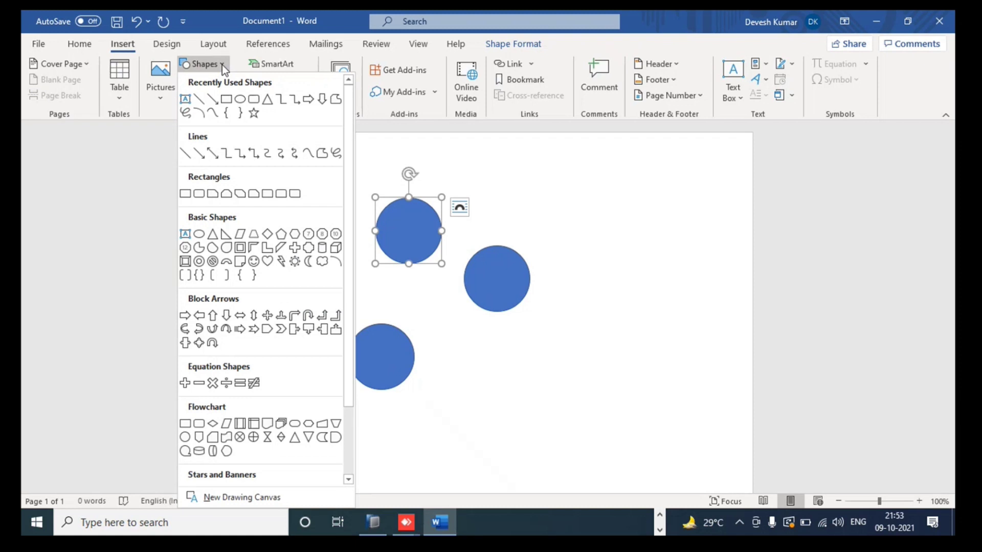
left_click(416, 201)
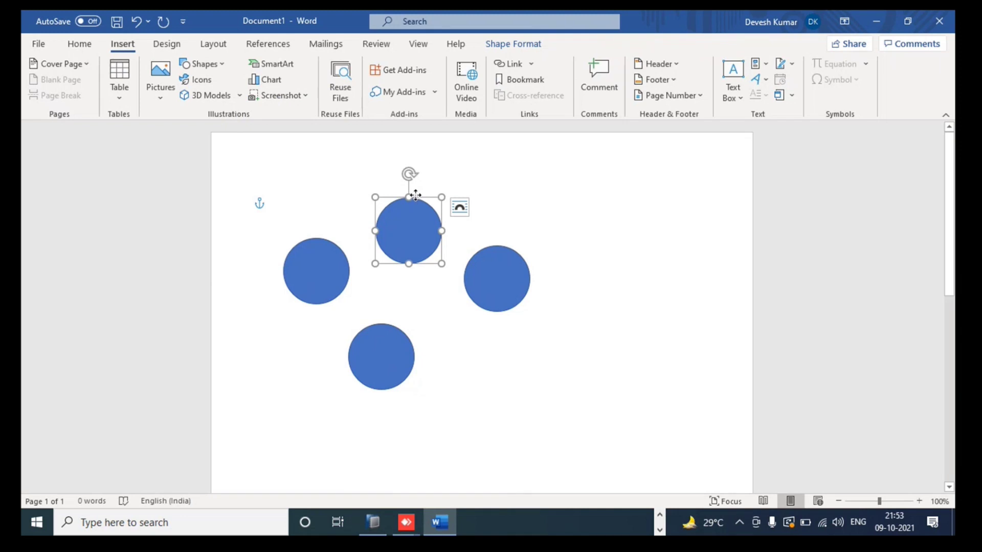
right_click(416, 200)
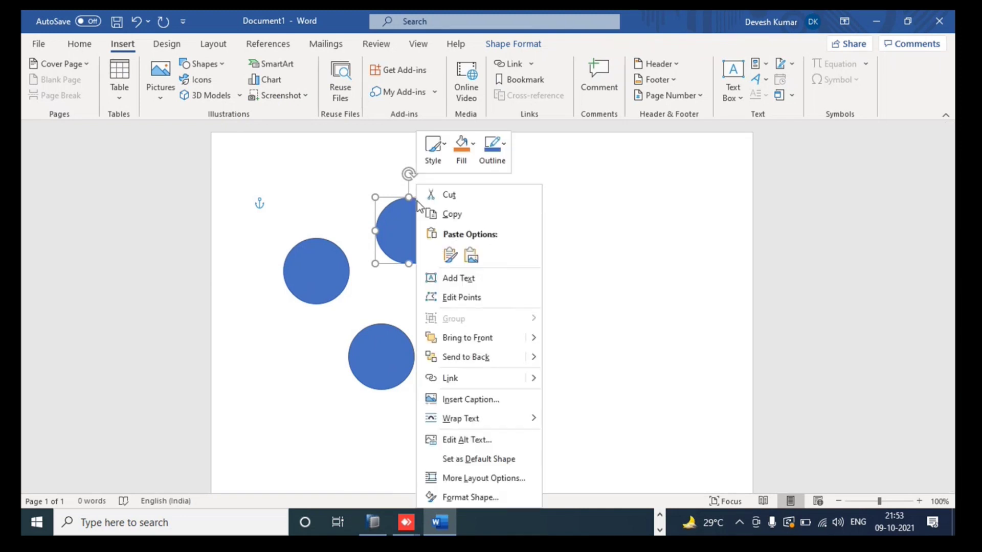
left_click(461, 143)
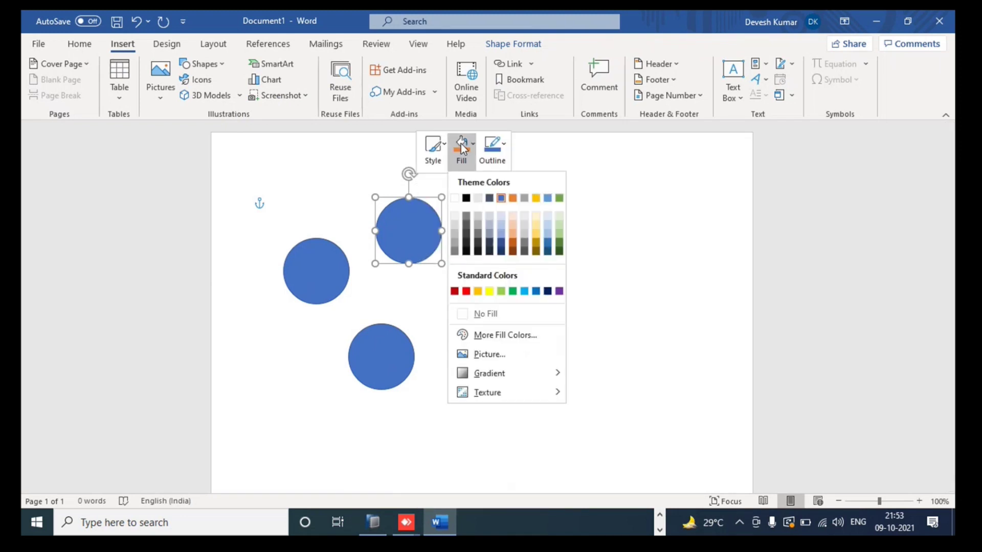
left_click(535, 235)
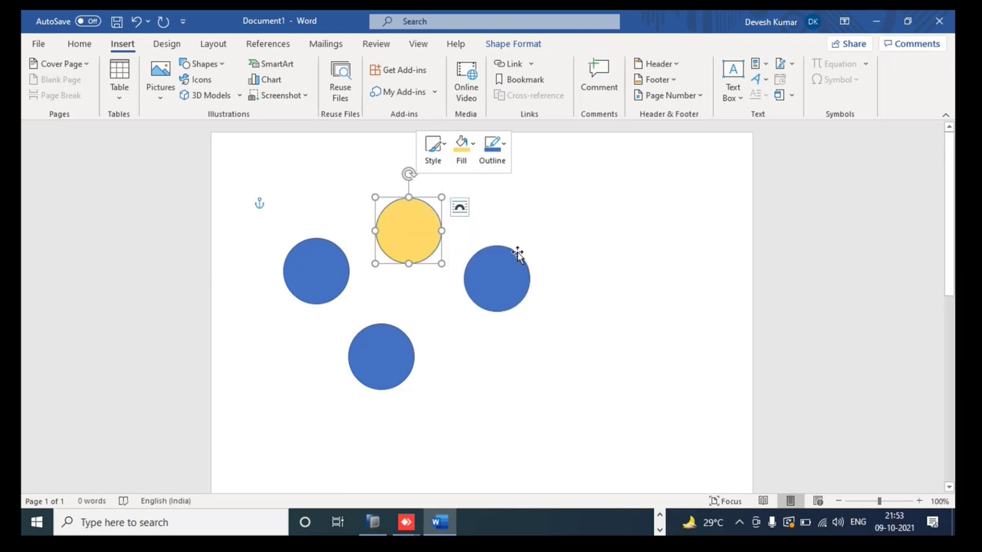
Step: Fill the right-hand circle with green
left_click(498, 250)
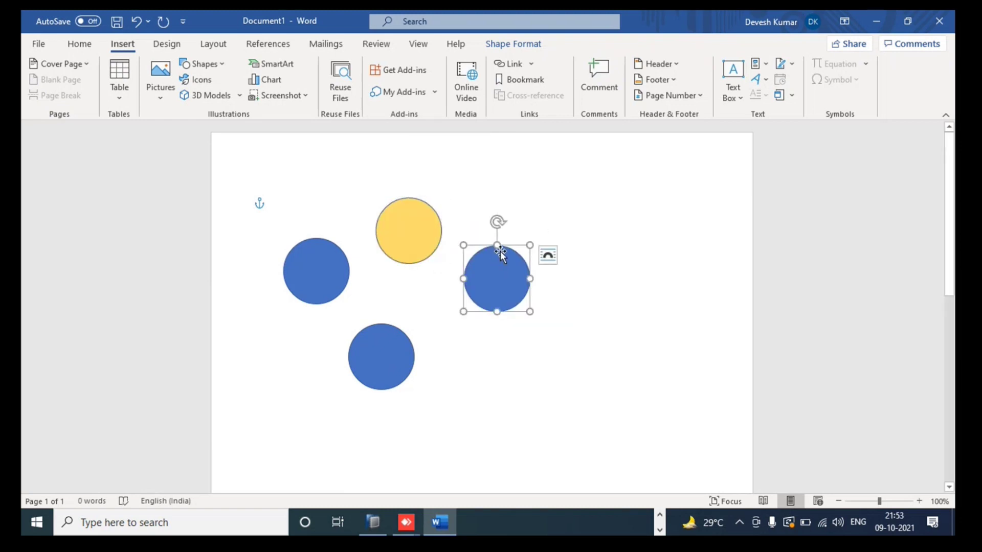
right_click(500, 253)
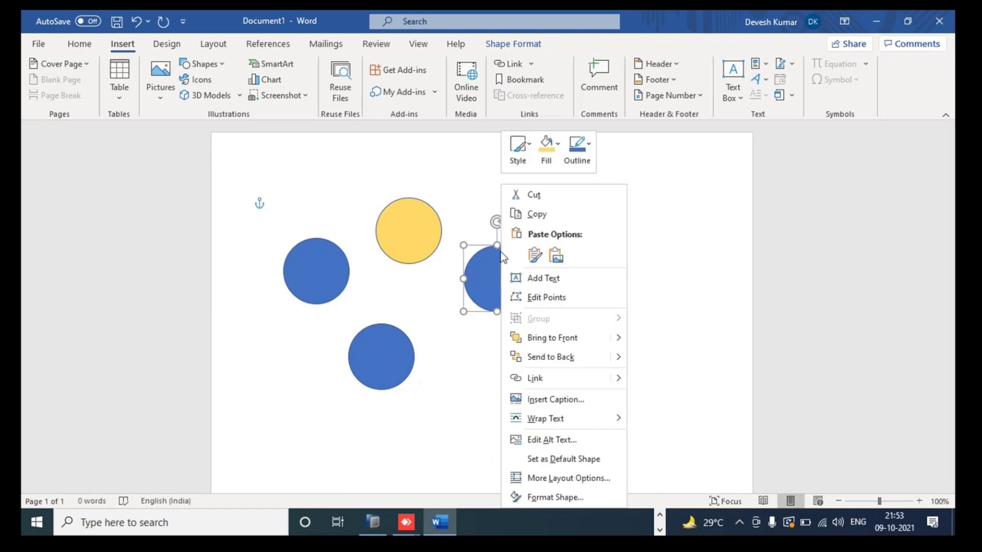
left_click(557, 144)
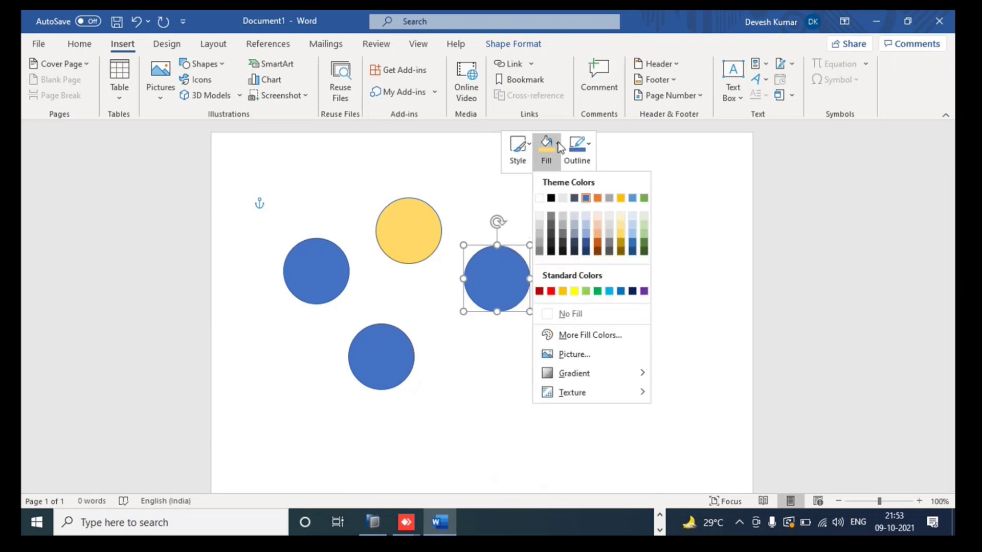
left_click(586, 292)
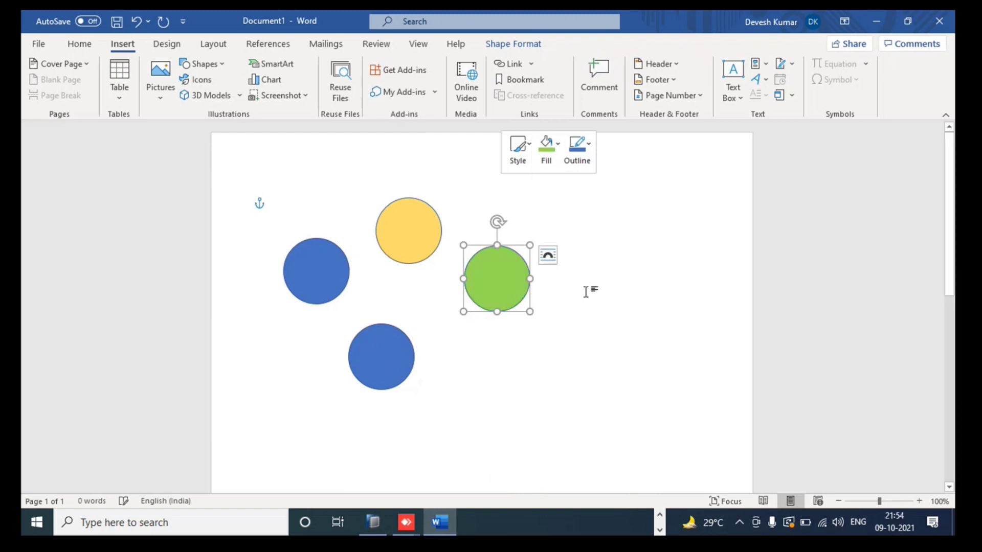
Step: Fill the bottom circle with red and deselect it
left_click(372, 360)
right_click(388, 336)
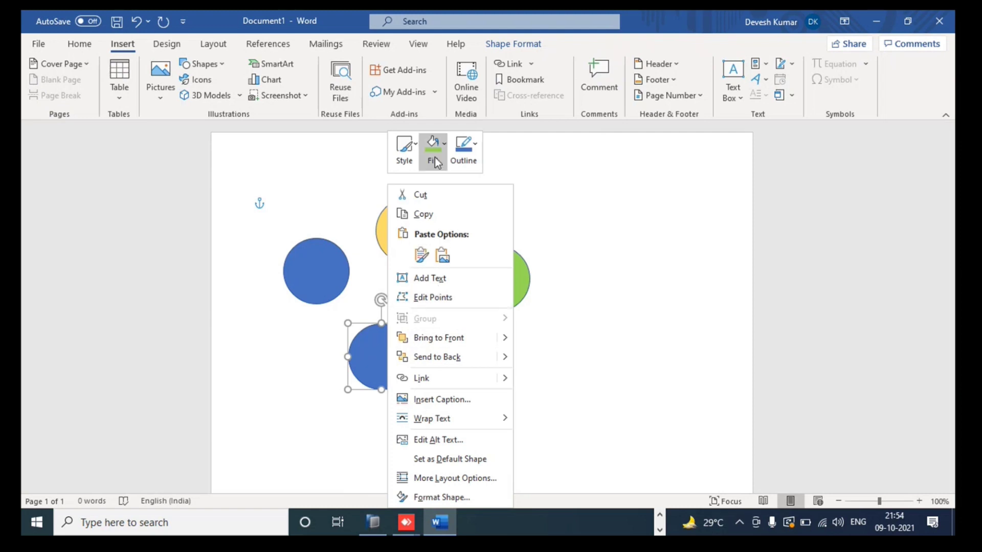
left_click(448, 147)
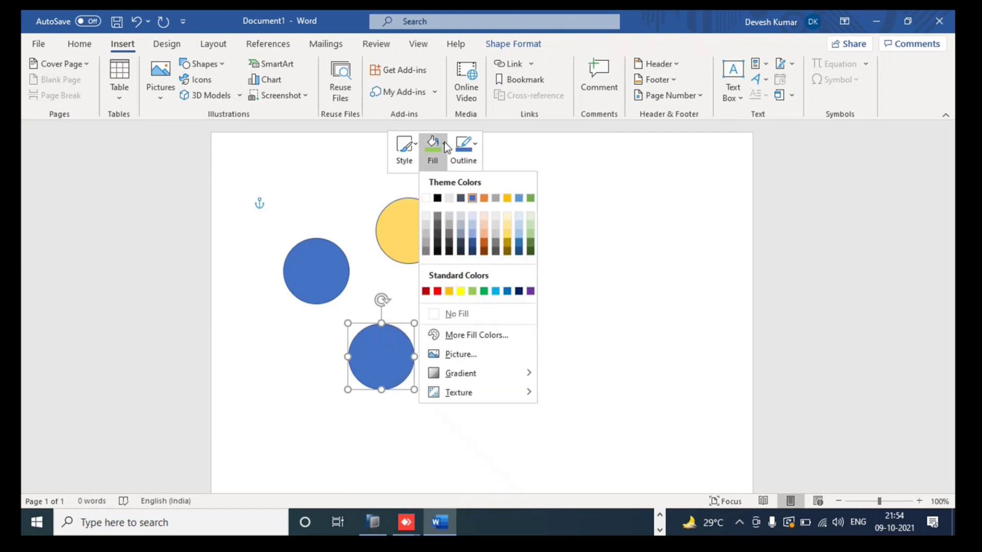
left_click(437, 292)
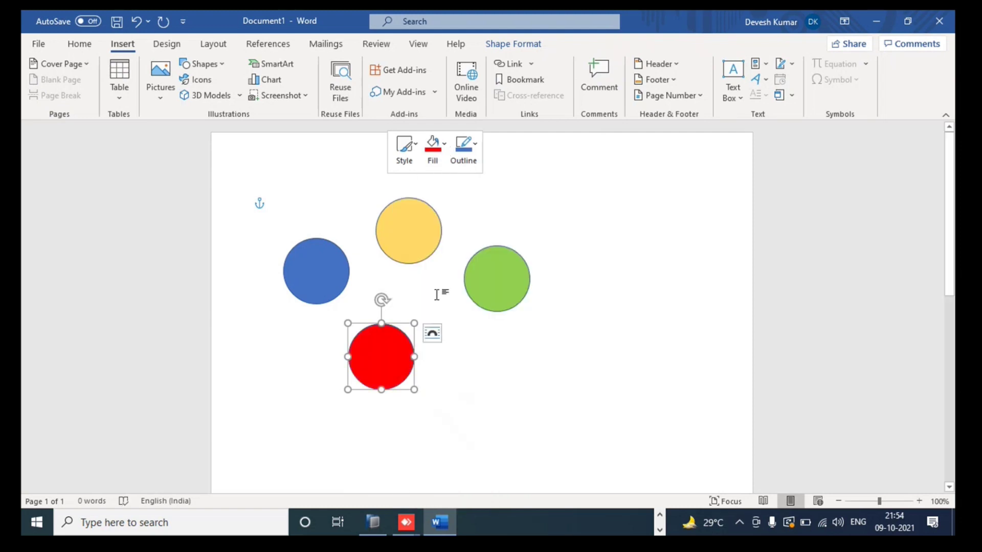
left_click(462, 342)
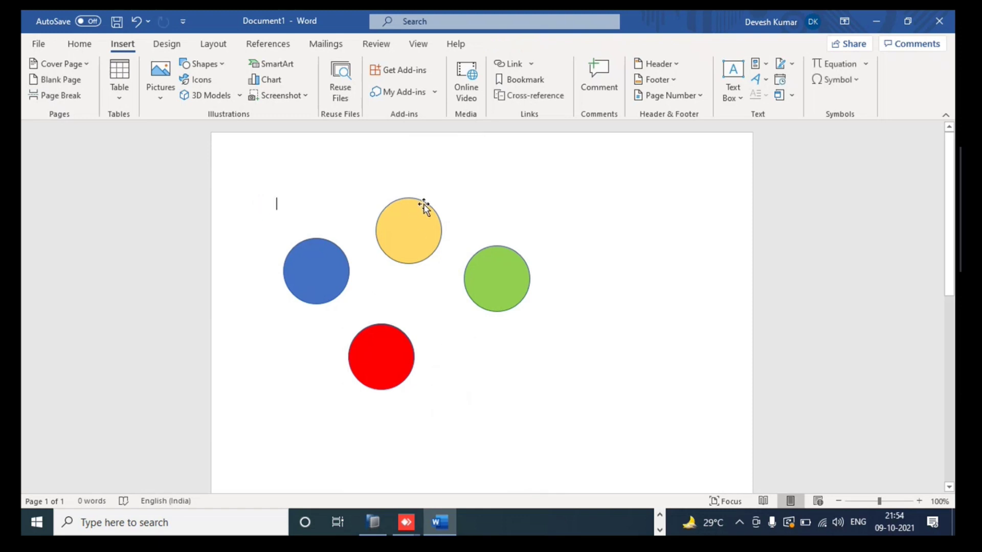
Step: Drag the yellow, green and red circles onto the blue one so all four overlap
left_click_drag(421, 203, 365, 236)
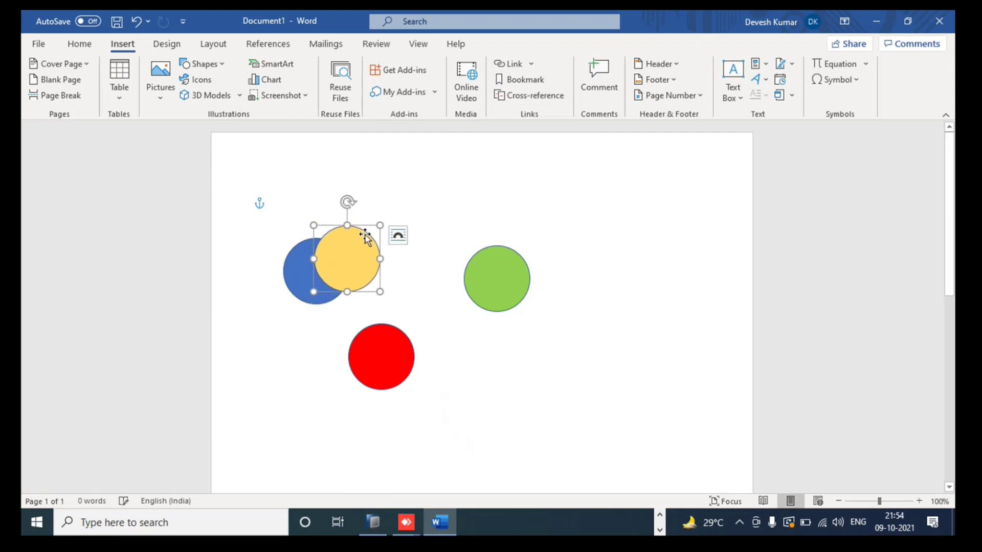
left_click_drag(478, 276, 347, 285)
left_click(379, 341)
left_click_drag(381, 355, 326, 300)
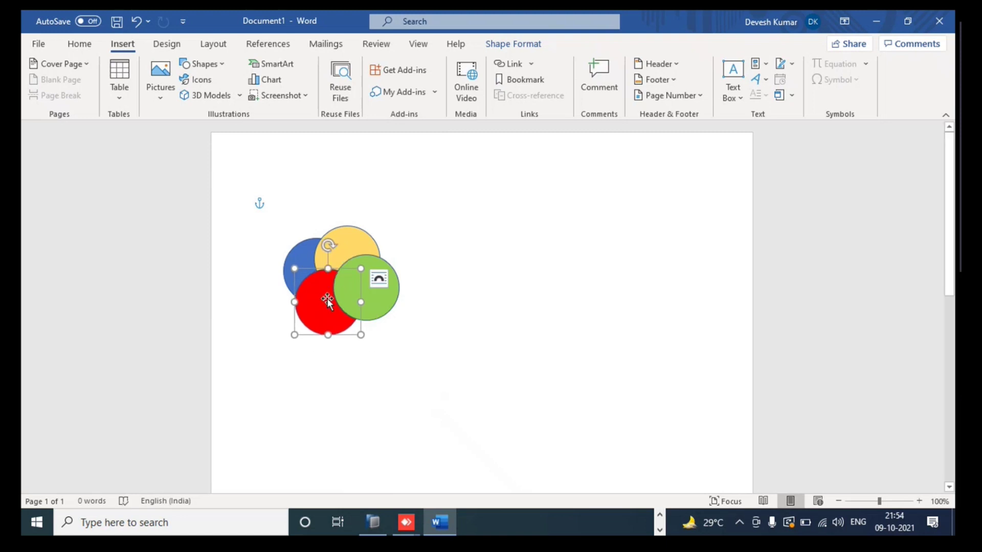
left_click(486, 302)
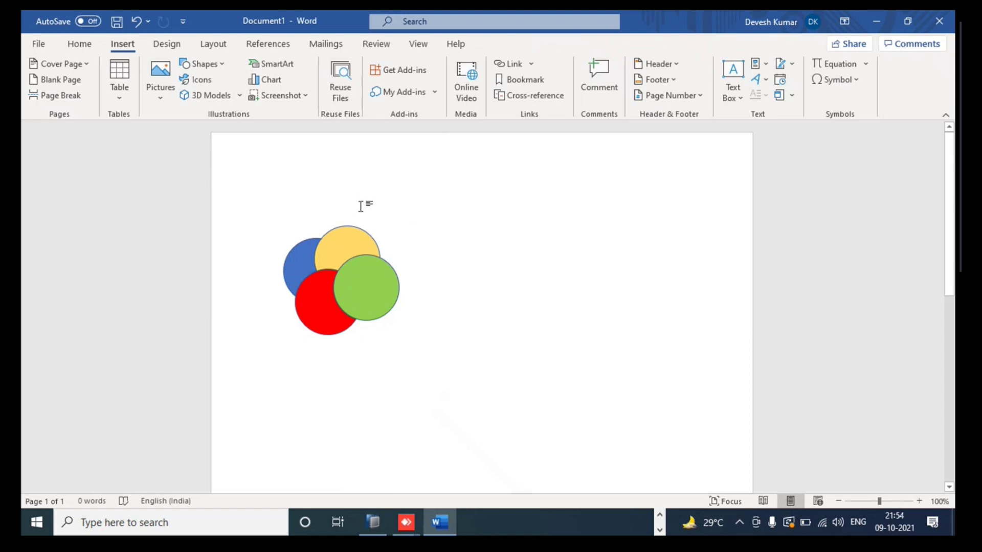
Step: Type the DEV label above the cluster and move the green circle up to its top-left
type("DEV")
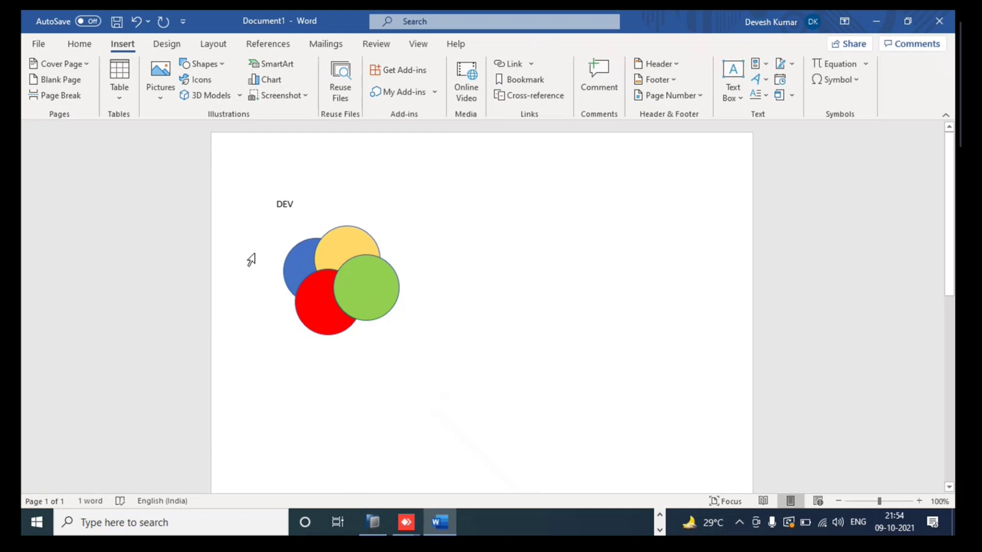
left_click_drag(242, 225, 408, 337)
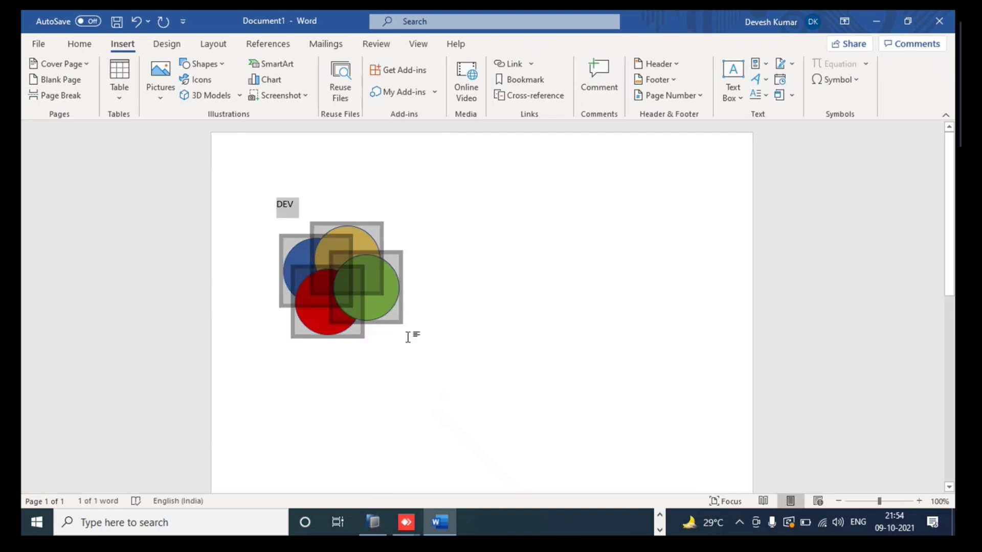
key("ctrl+v")
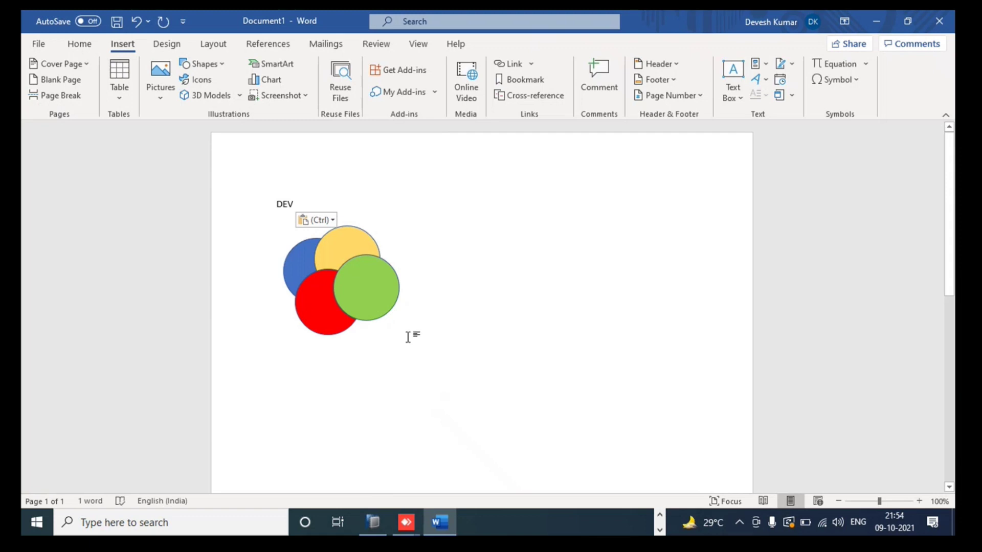
left_click_drag(358, 294, 304, 245)
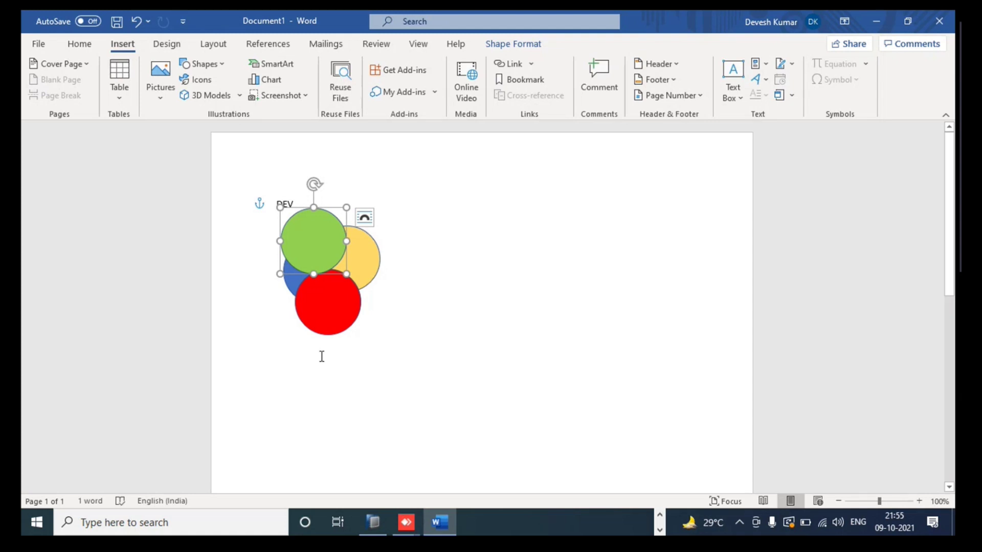
left_click(322, 357)
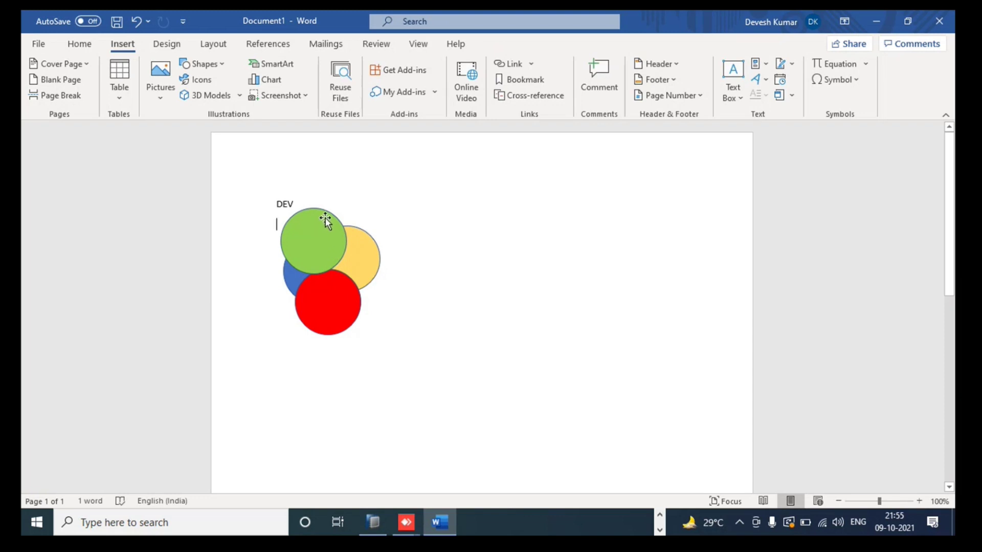
left_click(293, 281)
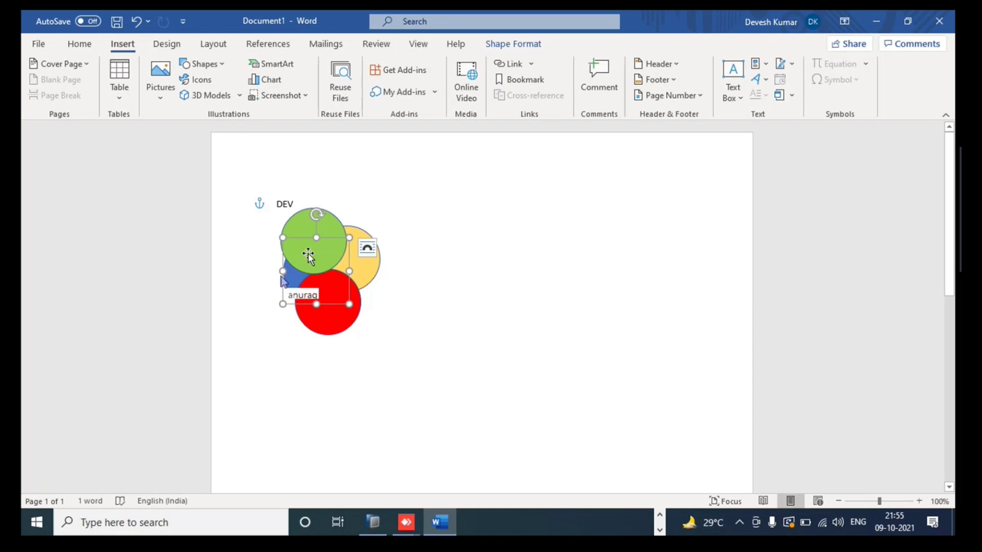
left_click(268, 276)
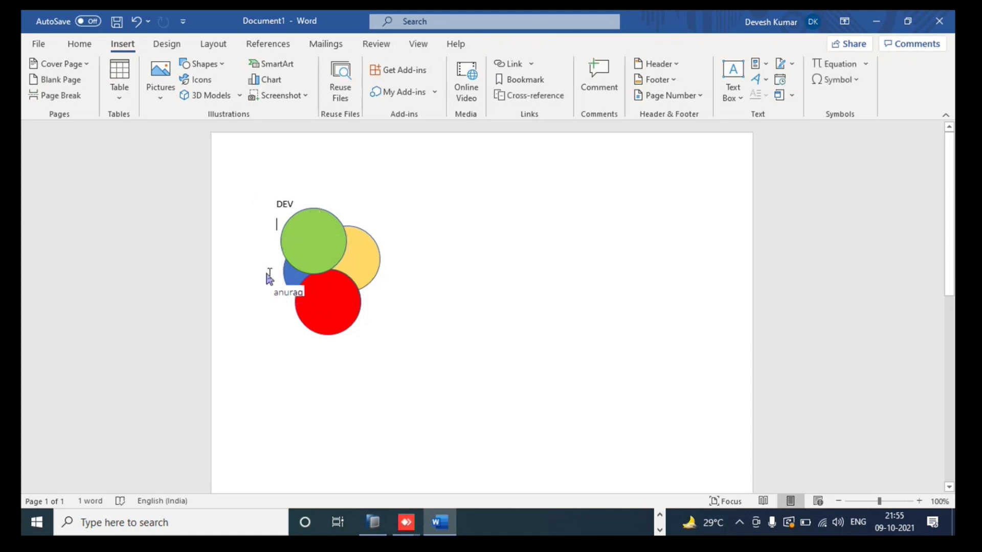
left_click(305, 229)
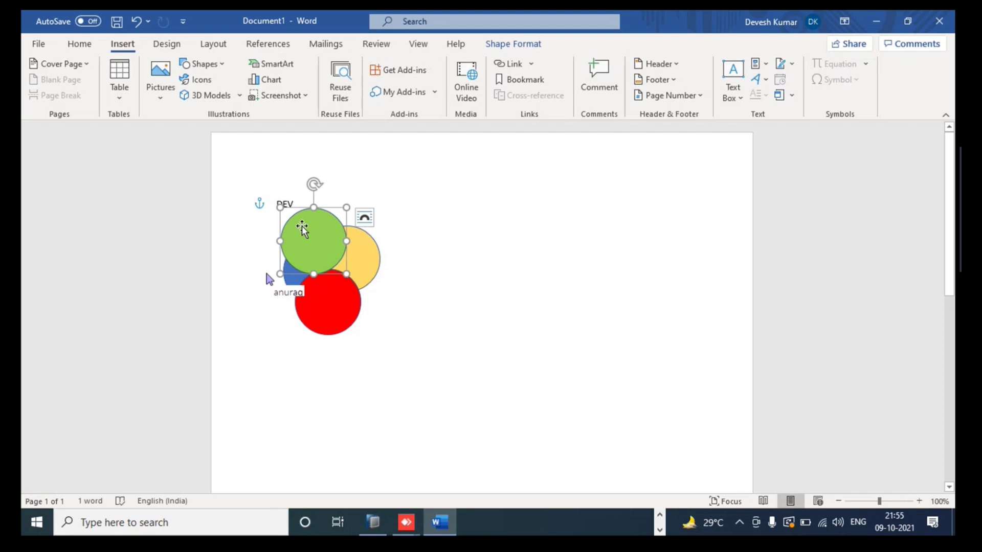
right_click(302, 225)
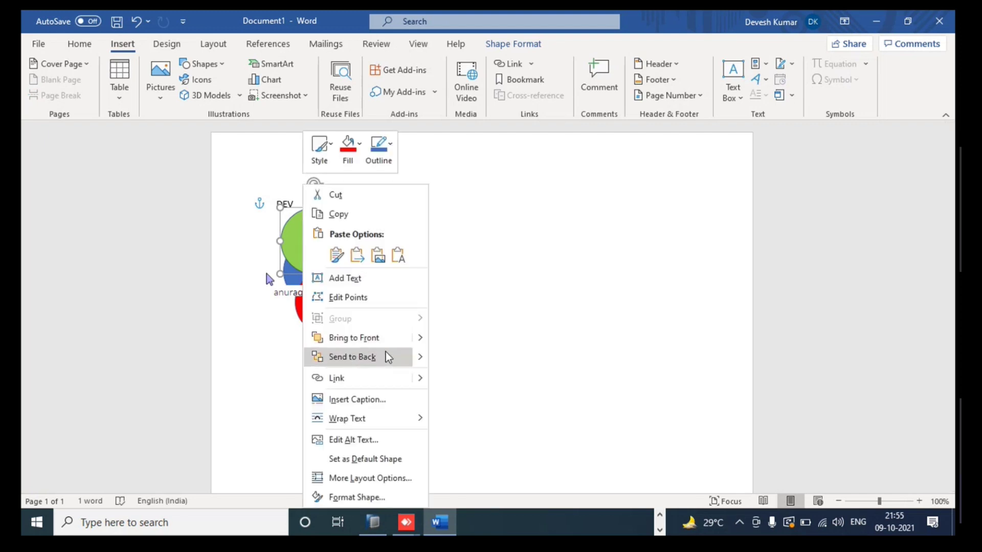
left_click(366, 442)
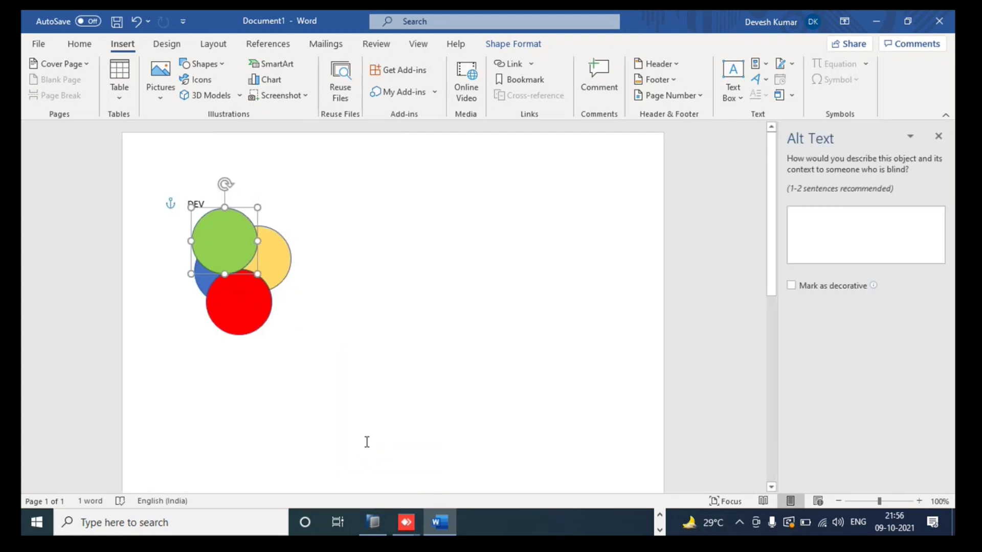
left_click(938, 136)
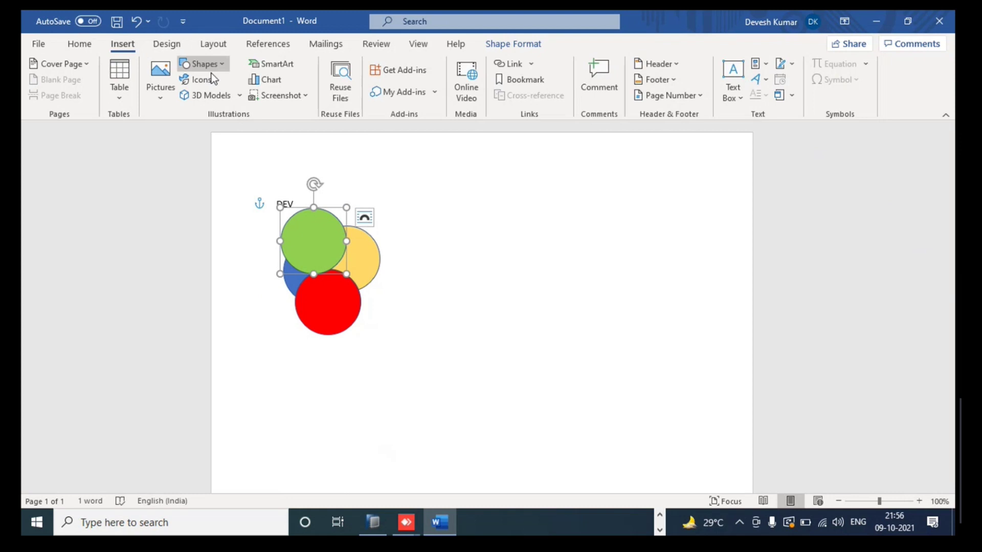
Step: Apply the first Shape Style (white fill, black outline) to the green circle and type 700 in it
left_click(329, 240)
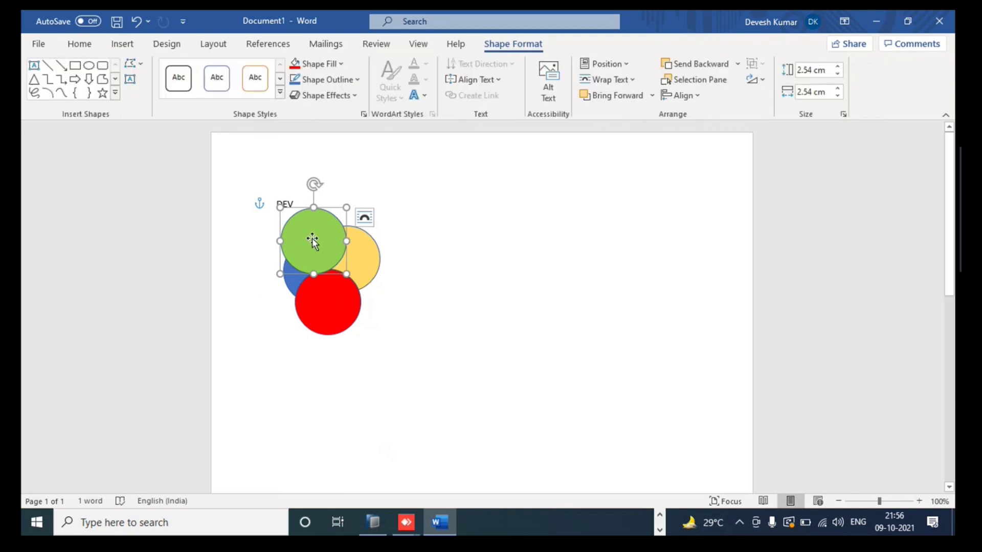
left_click(179, 78)
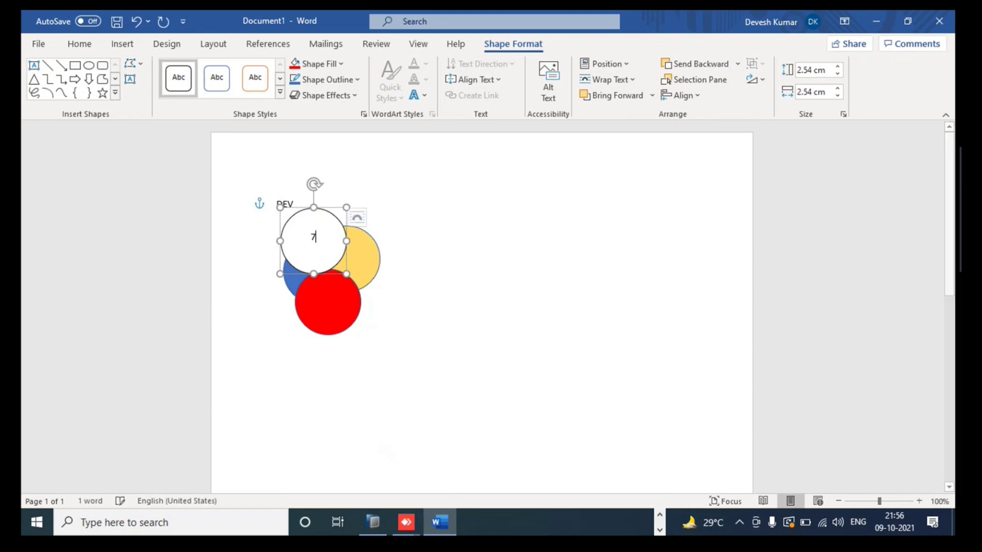
type("700")
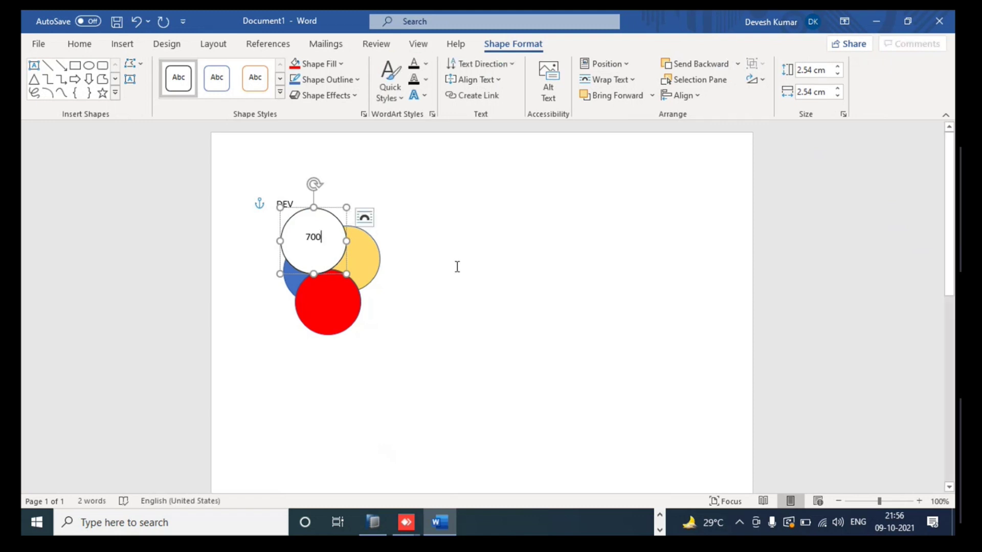
left_click(459, 267)
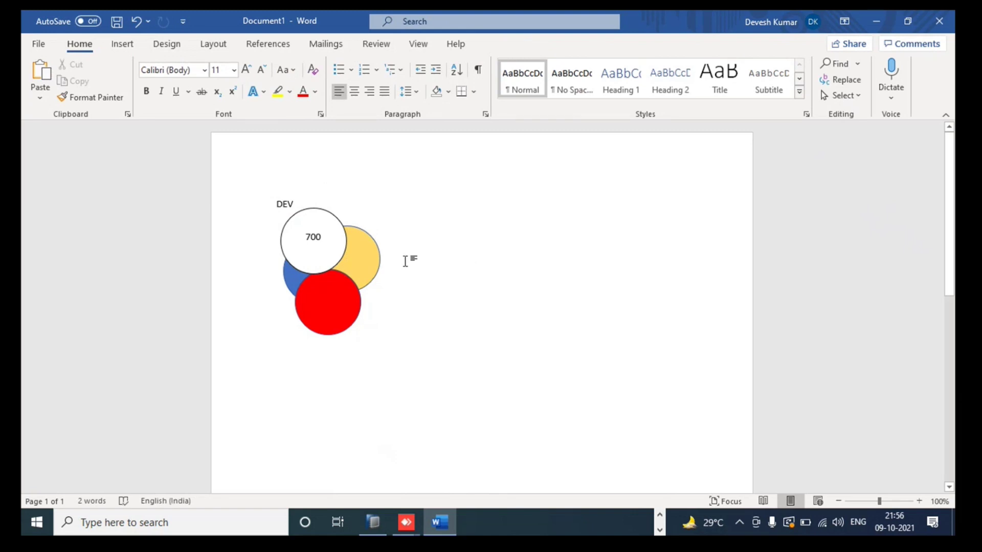
Step: Give the 700 text a bright green highlight, then place the caret after DEV
left_click(321, 242)
right_click(321, 242)
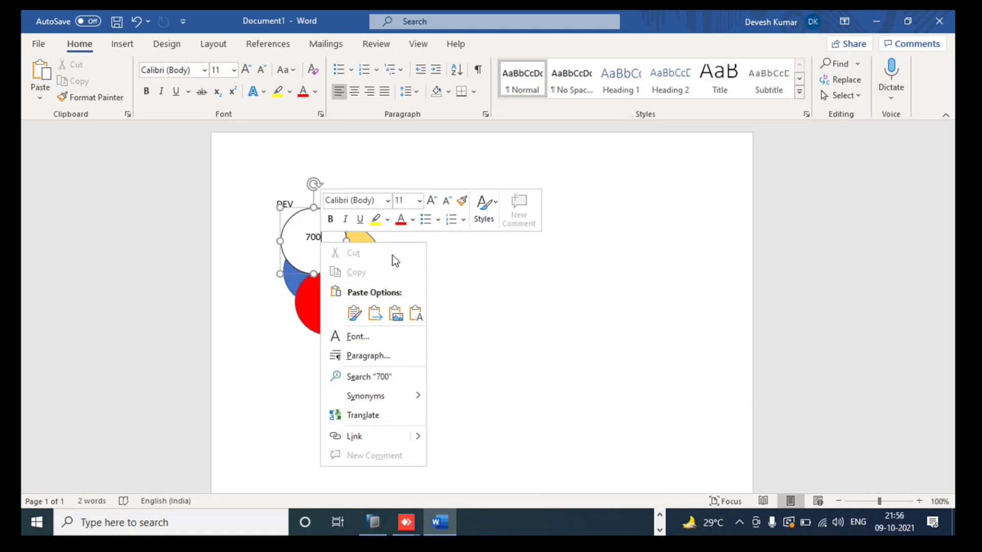
left_click(387, 220)
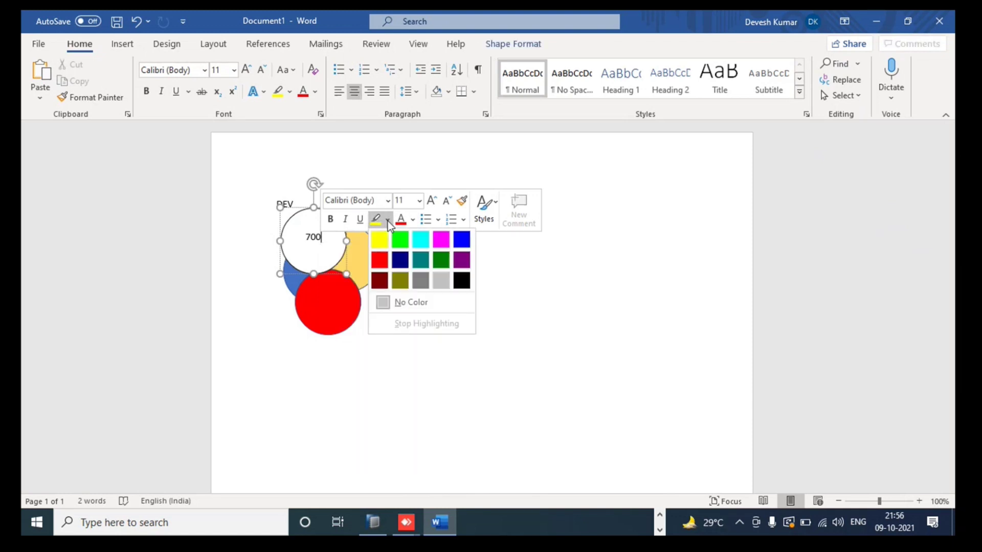
left_click(397, 239)
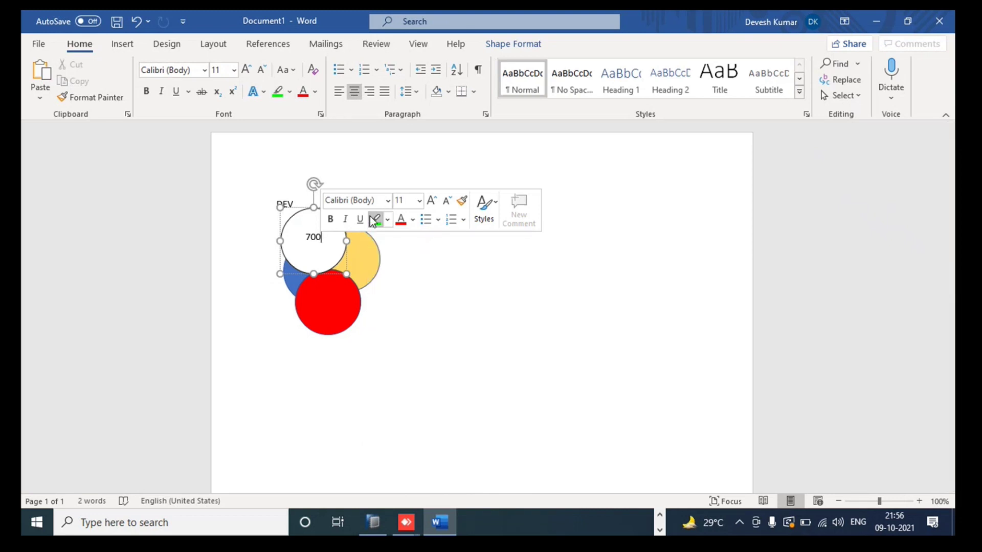
left_click(499, 278)
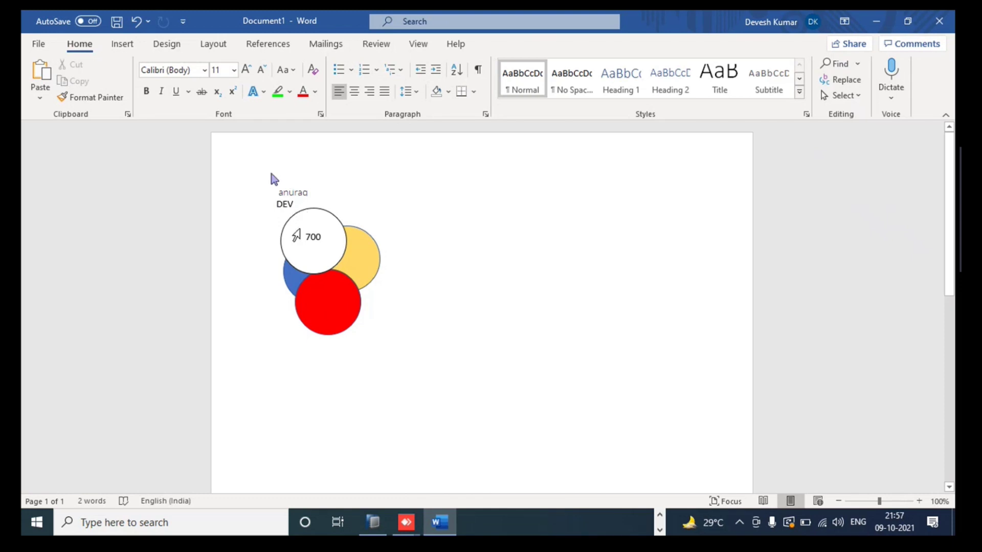
left_click(328, 304)
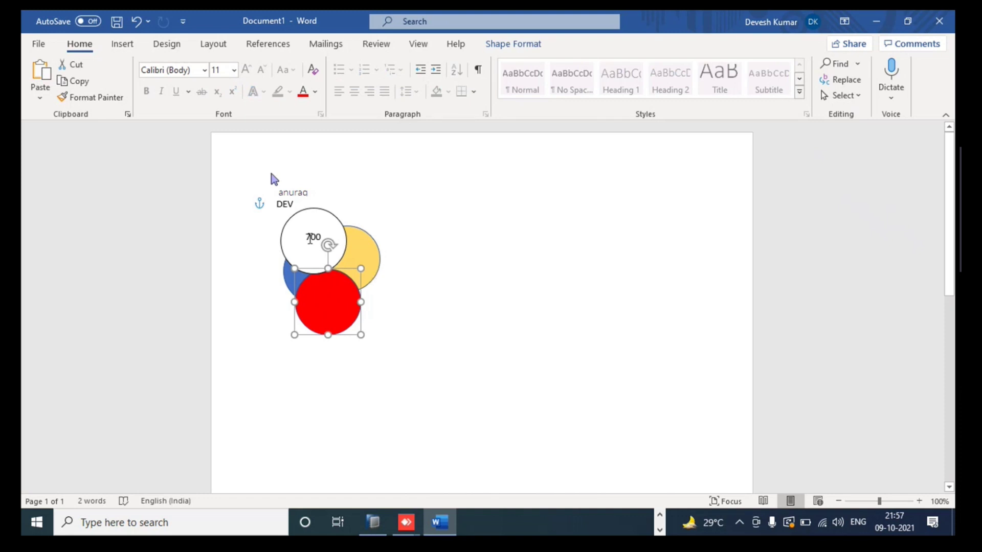
left_click(308, 238)
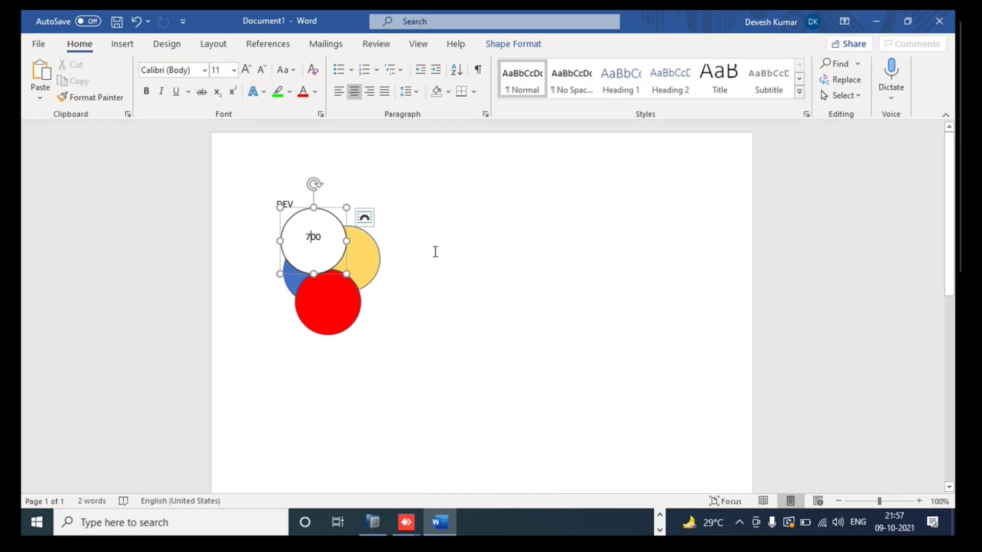
left_click(342, 181)
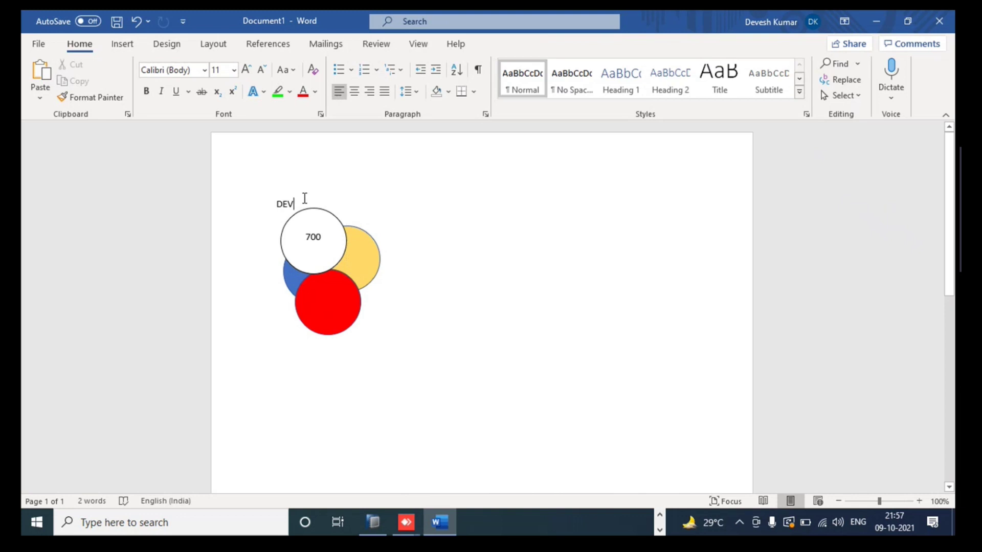
Step: Add an AutoCorrect arrow after DEV, tab along the line, and begin the QAS label
type("-->")
key("Tab")
key("Tab")
key("Tab")
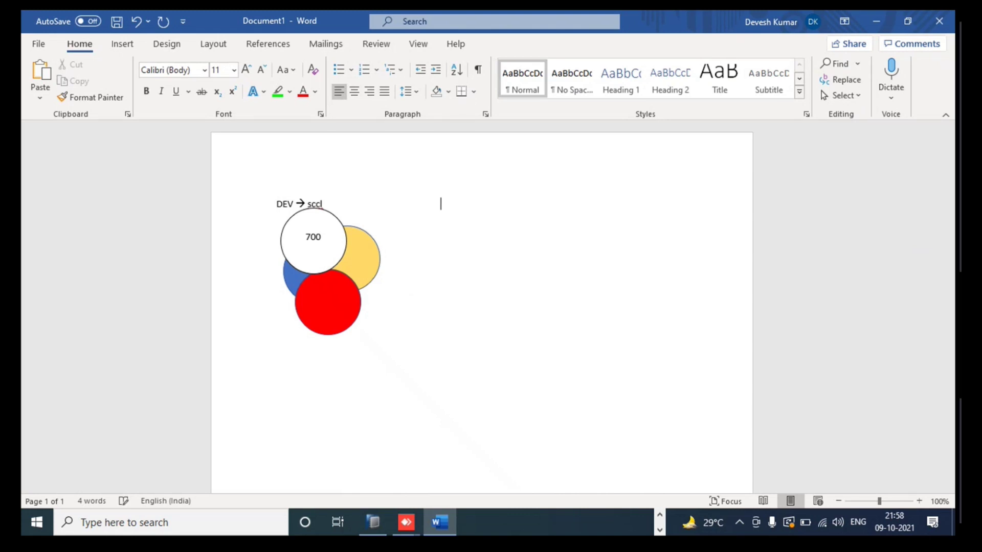
key("Tab")
type("QA")
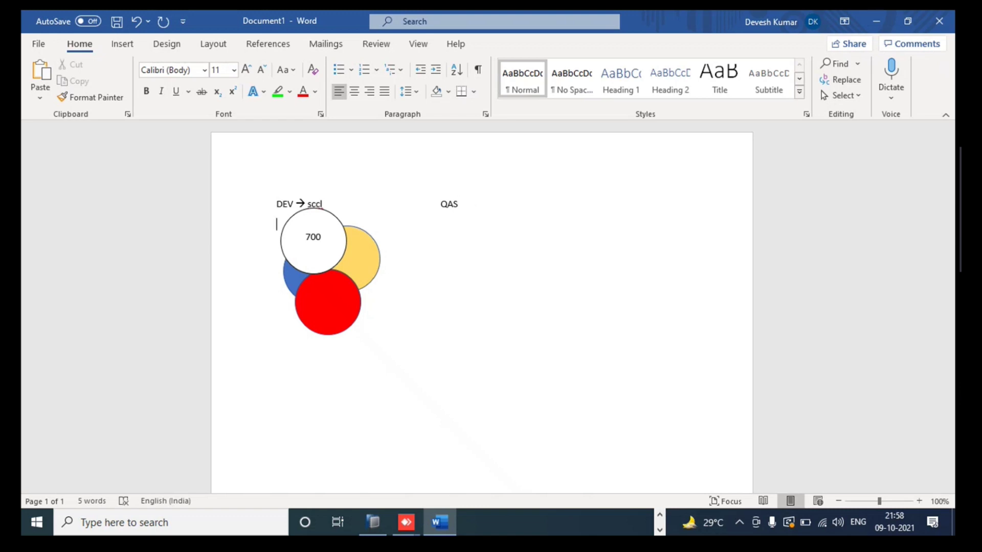
Step: Duplicate the white 700 circle, nudge it right, and drag the yellow circle beside it under QAS
left_click(345, 235)
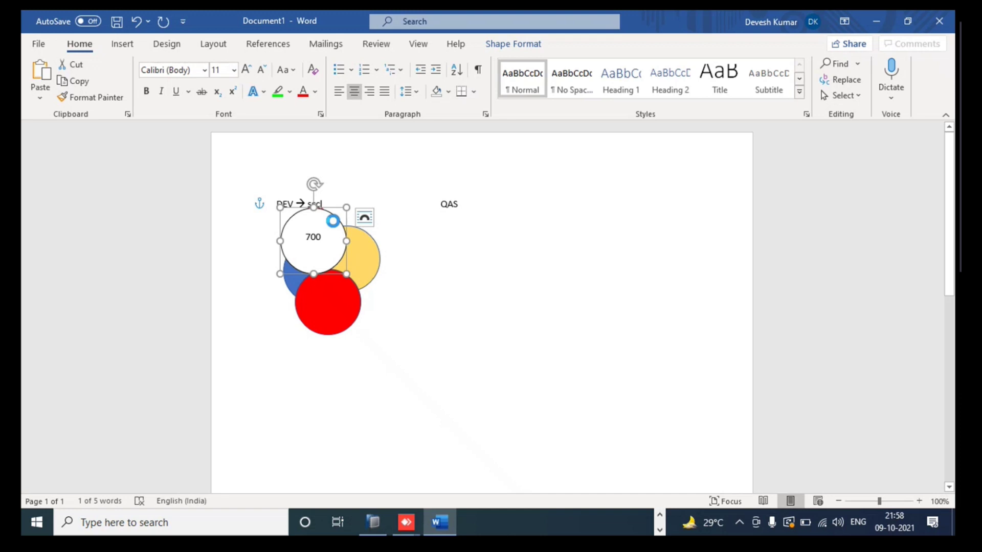
key("ctrl+v")
key("Right")
key("Right")
key("Right")
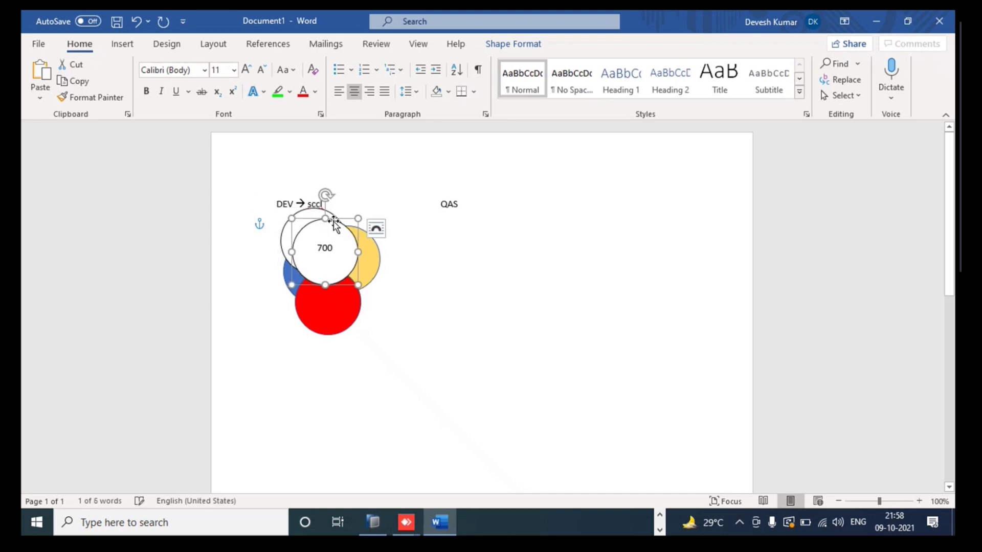
key("Right")
key("Right")
key("Right")
key("Right")
key("Right")
key("Right")
key("Right")
key("Right")
key("Right")
key("Right")
key("Right")
key("Right")
key("Right")
key("Right")
key("Right")
key("Right")
key("Right")
key("Right")
key("Right")
key("Right")
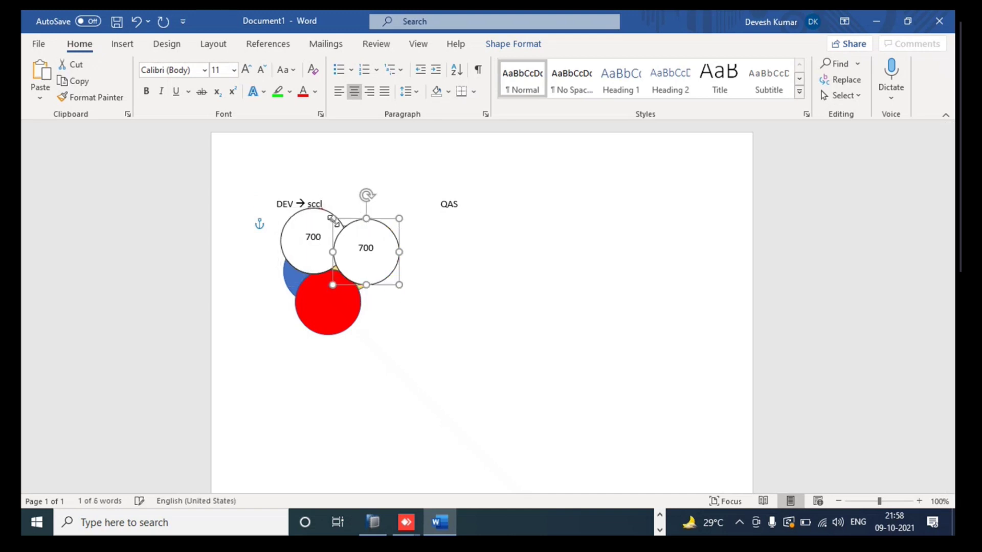
left_click_drag(346, 231, 497, 228)
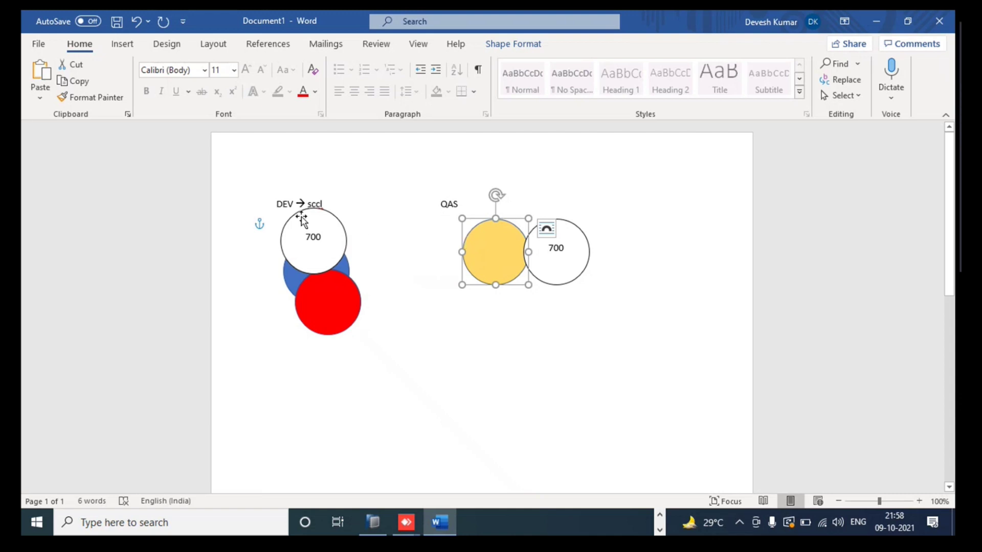
Step: Change the copied circle's text from 700 to 800
double_click(557, 247)
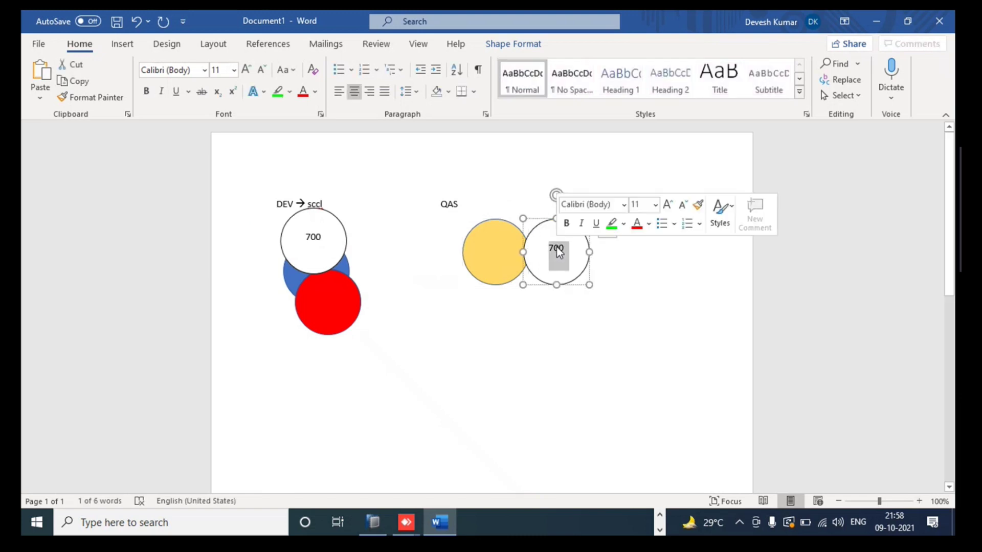
type("8000")
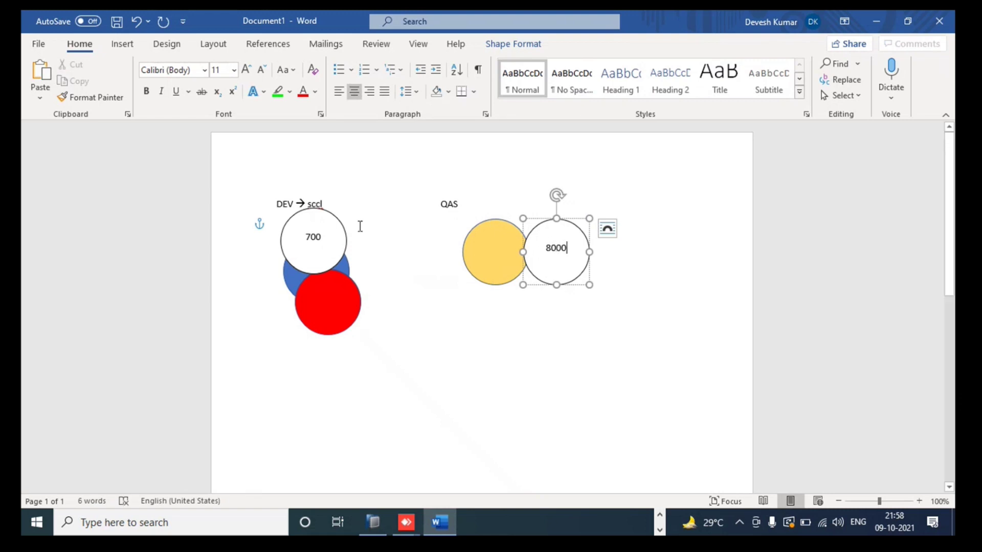
left_click(445, 204)
key("BackSpace")
key("BackSpace")
key("BackSpace")
key("BackSpace")
key("BackSpace")
key("BackSpace")
key("BackSpace")
key("BackSpace")
key("BackSpace")
key("BackSpace")
key("BackSpace")
key("BackSpace")
key("BackSpace")
key("BackSpace")
key("BackSpace")
key("BackSpace")
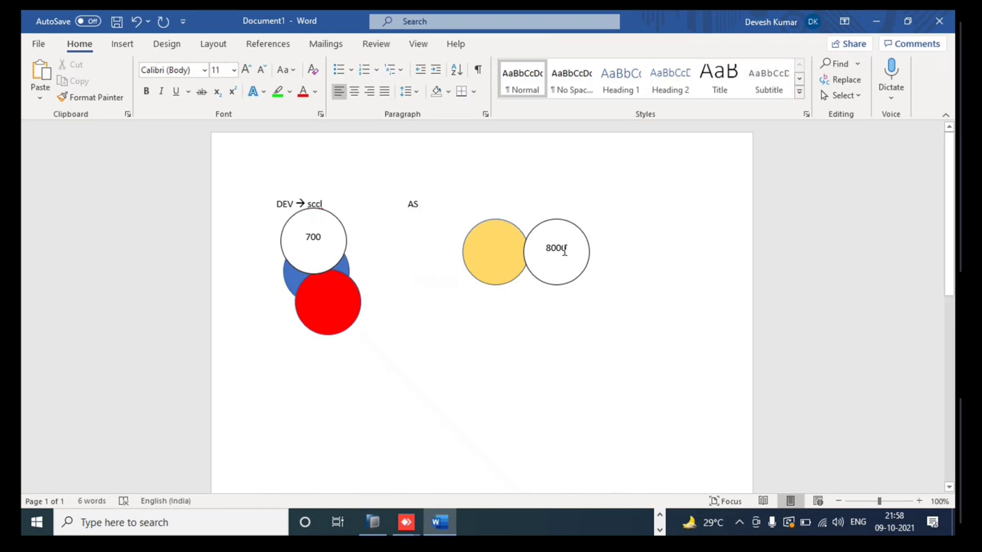
double_click(566, 246)
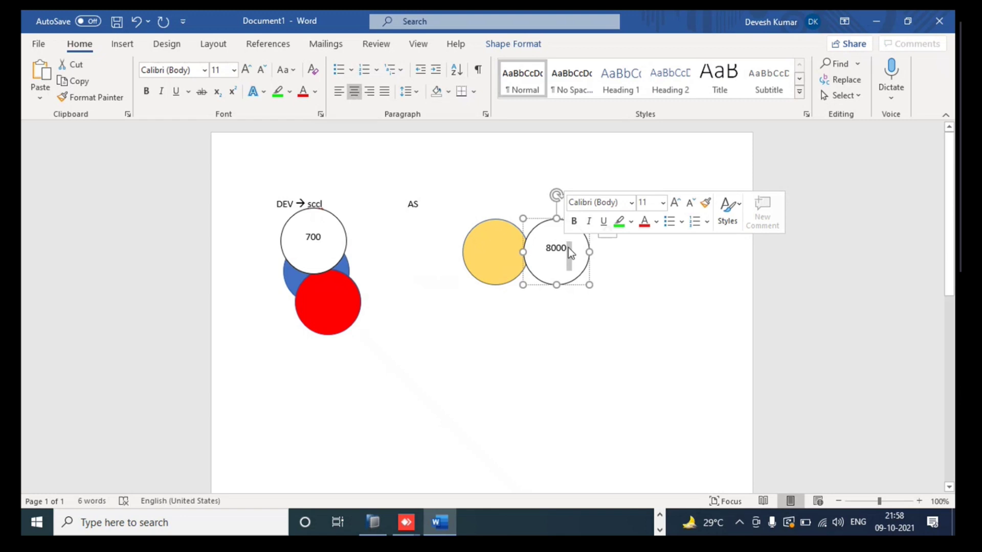
left_click(568, 247)
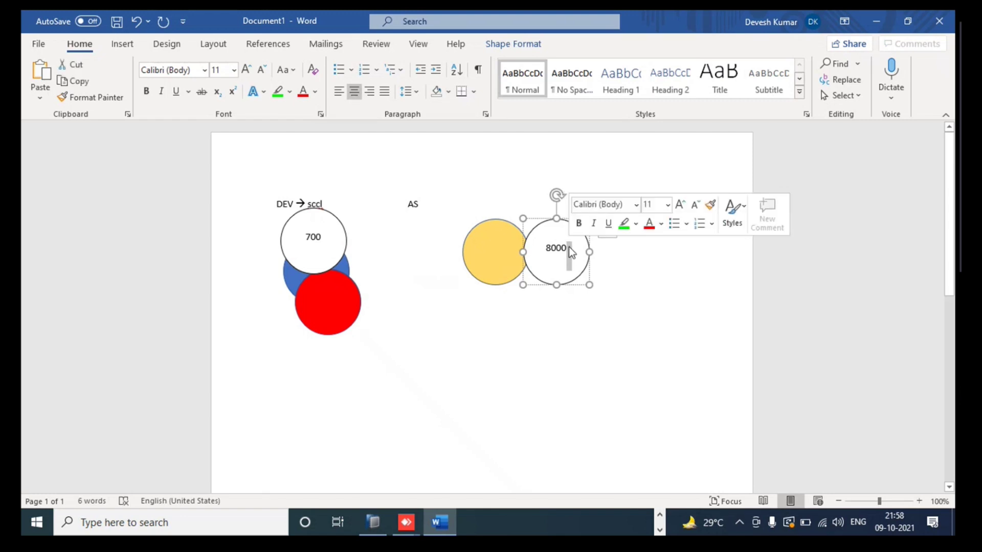
key("BackSpace")
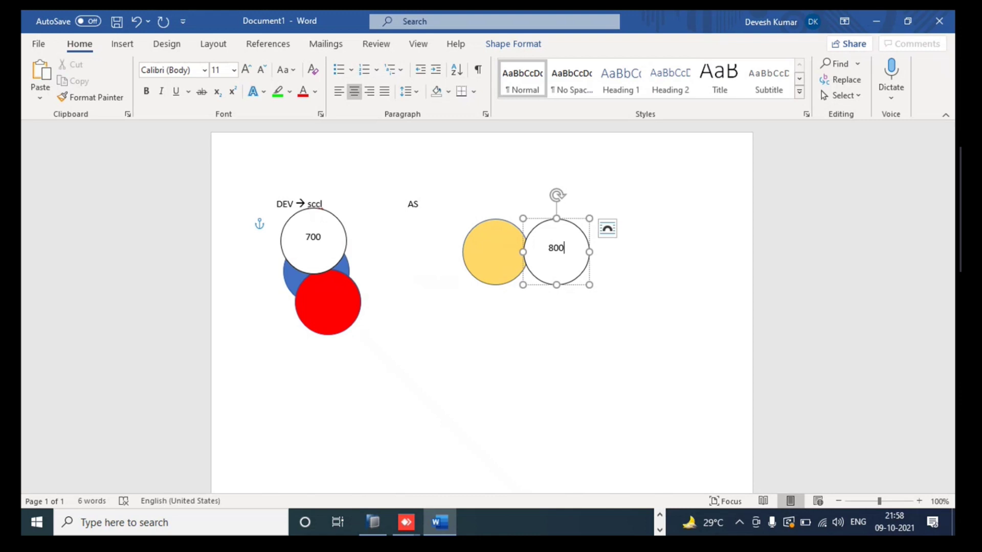
left_click(403, 203)
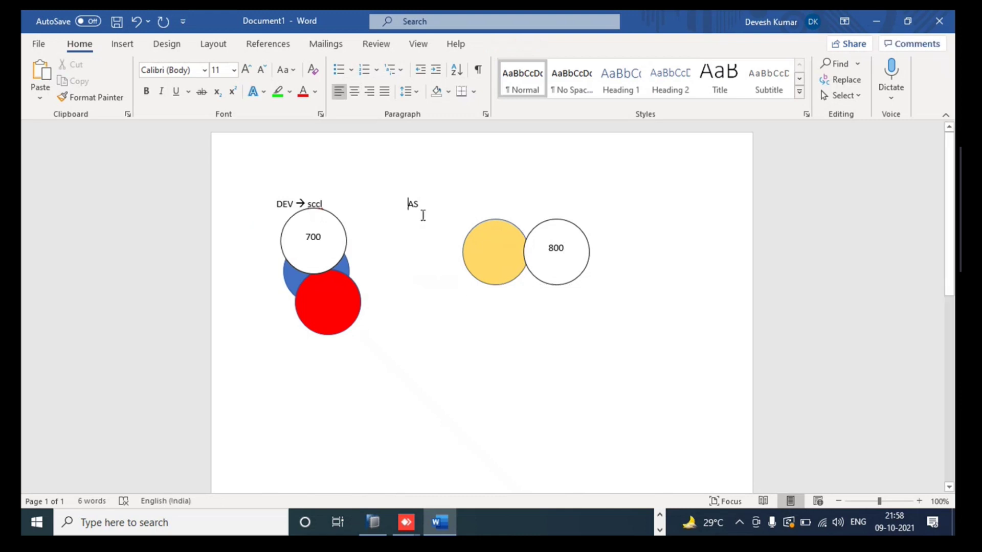
Step: Complete the QAS label and tab it right above the second group
type("D")
key("Left")
key("Tab")
key("Tab")
key("Tab")
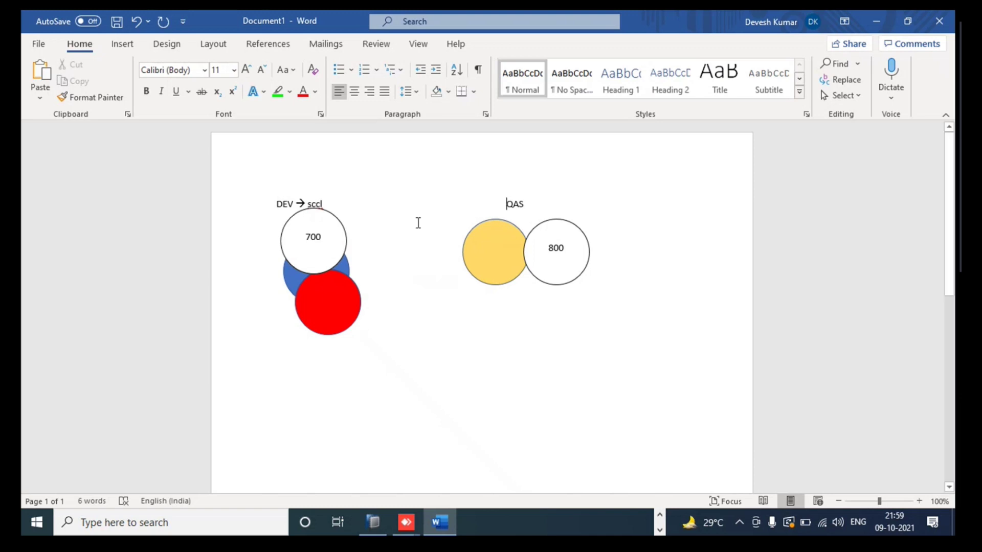
Step: Drag the 800 circle to realign it beside the yellow circle
double_click(535, 244)
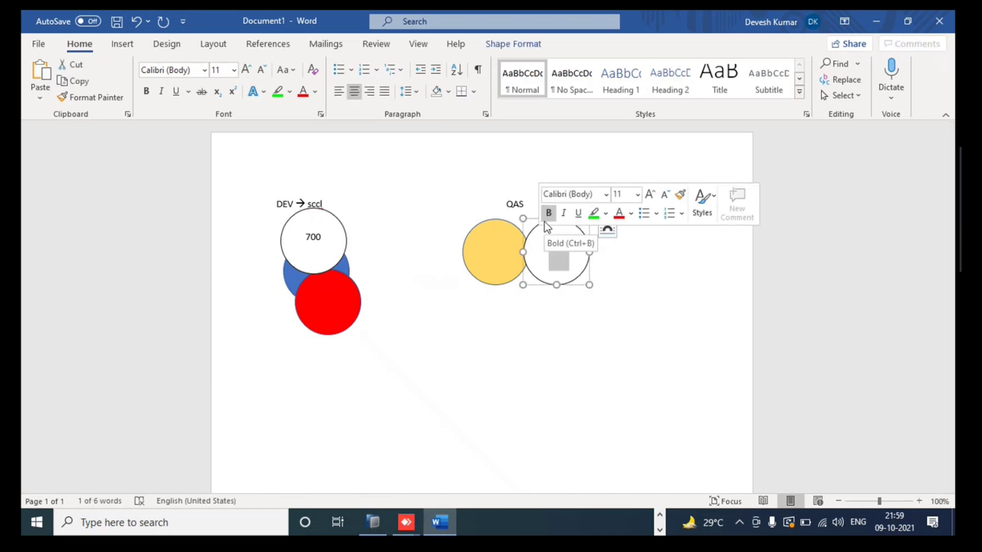
left_click(586, 336)
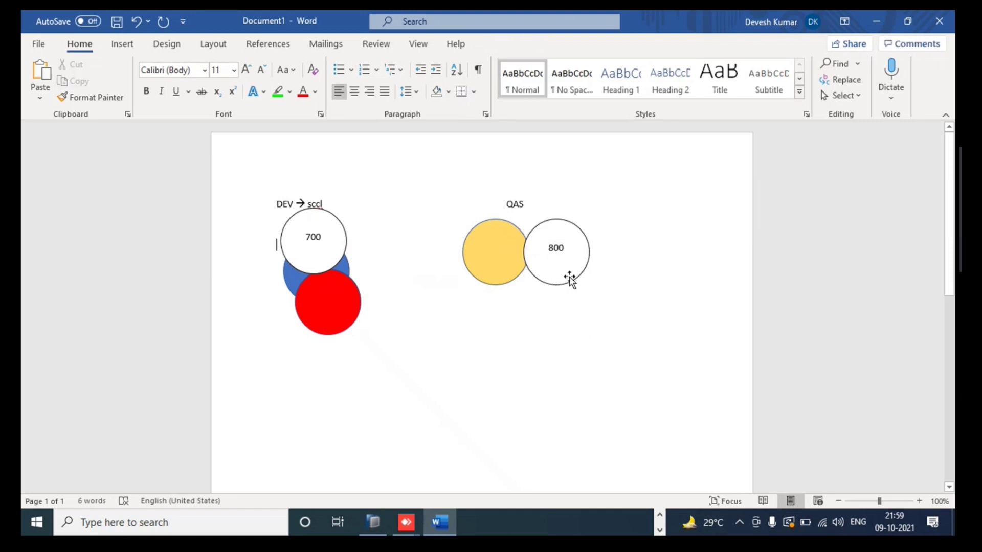
left_click(554, 224)
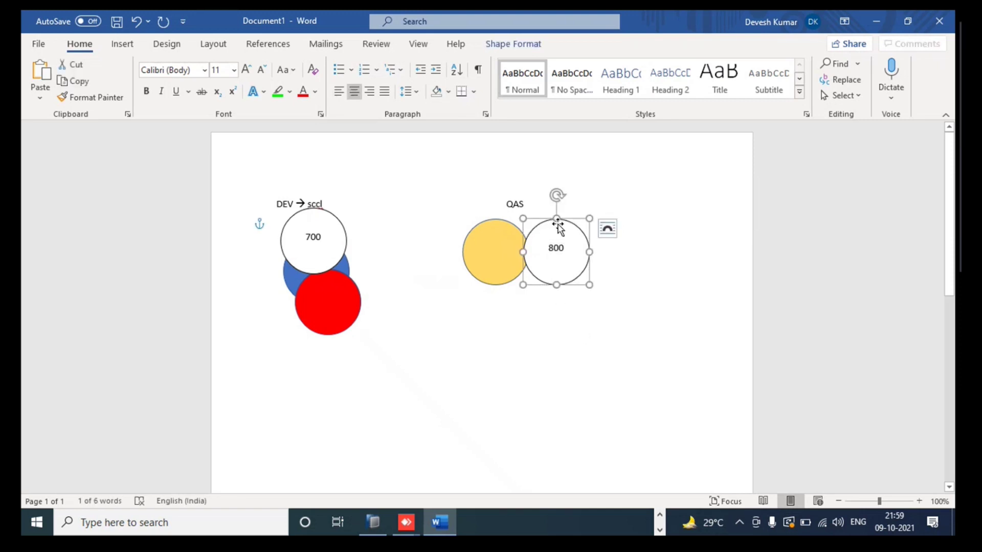
left_click_drag(550, 220, 527, 225)
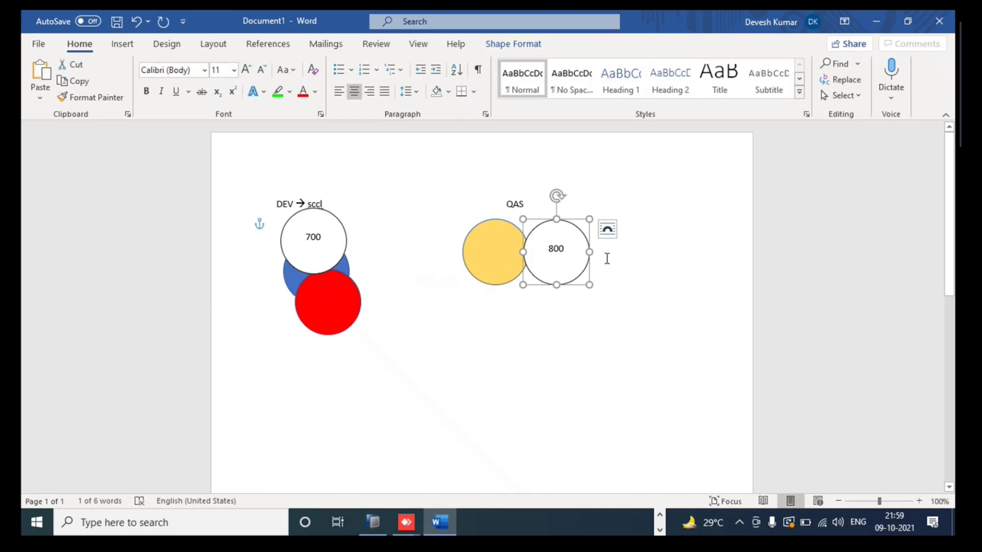
Step: Copy and paste the DEV group's red circle, nudging the copy right under the QAS circles
left_click(356, 288)
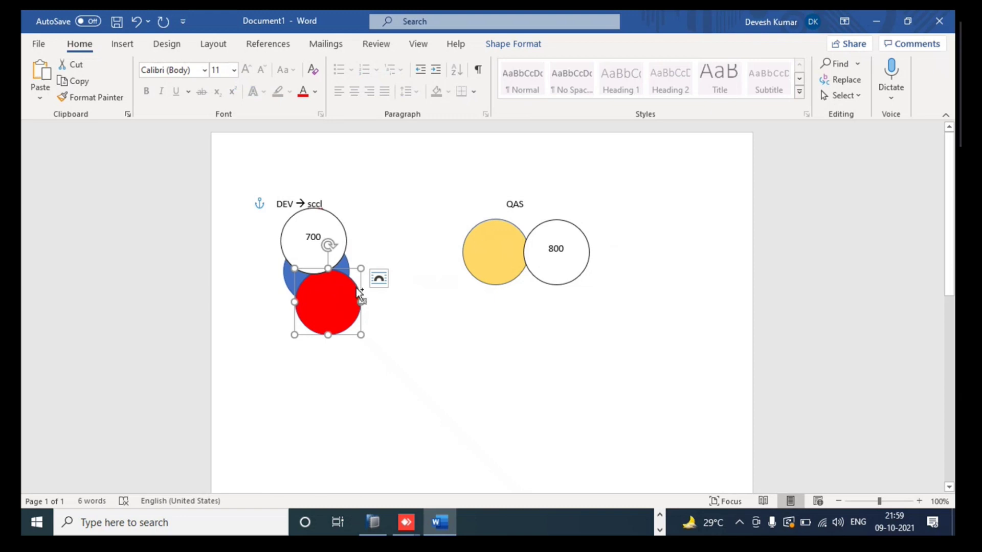
key("ctrl+c")
key("ctrl+v")
key("Right")
key("Right")
key("Right")
key("Right")
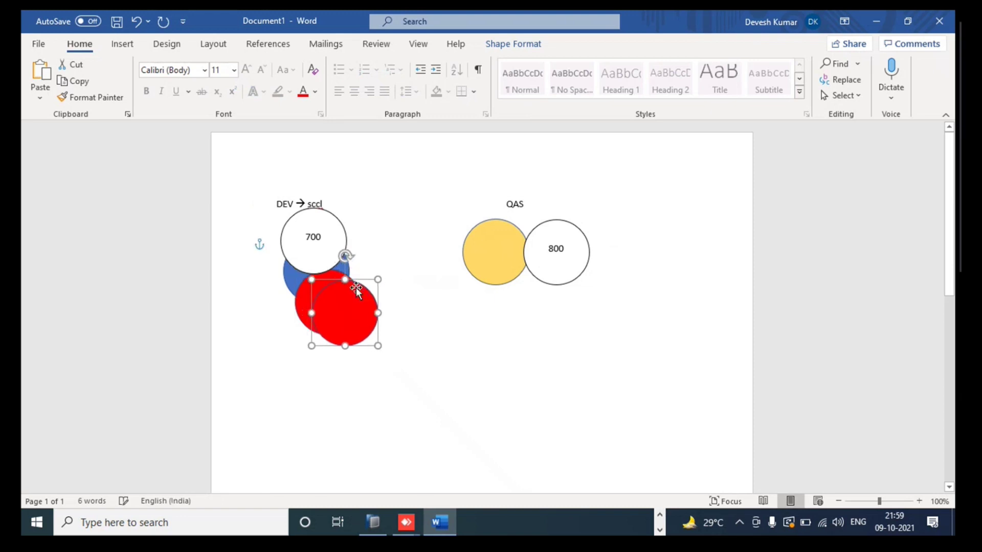
key("Right")
key("Right")
key("Right")
key("Right")
key("Right")
key("Right")
key("Right")
key("Right")
key("Right")
key("Right")
key("Right")
key("Right")
key("Right")
key("Right")
key("Right")
key("Right")
key("Right")
key("Right")
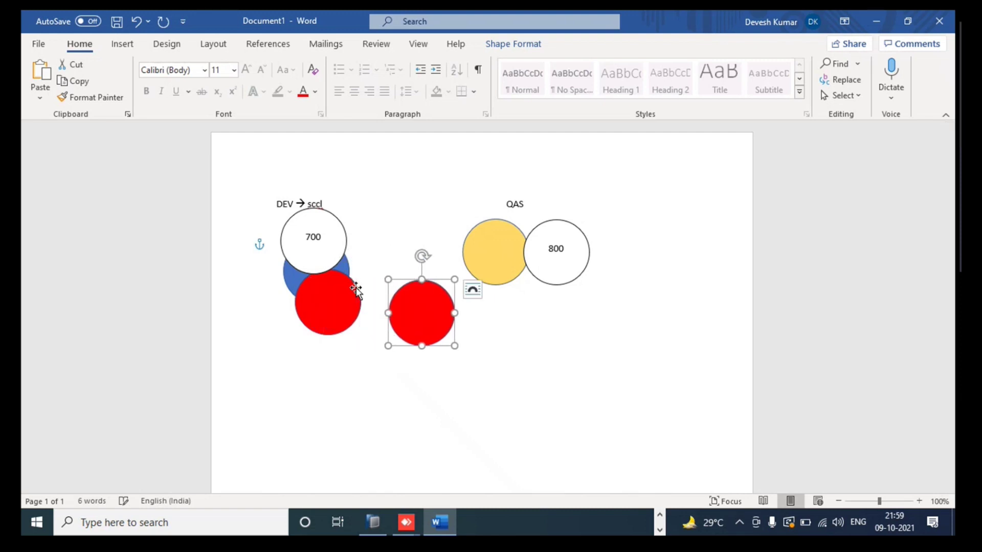
key("Right")
key("Right")
key("Right")
key("Right")
key("Right")
key("Right")
key("Right")
key("Right")
key("Right")
key("Right")
key("Right")
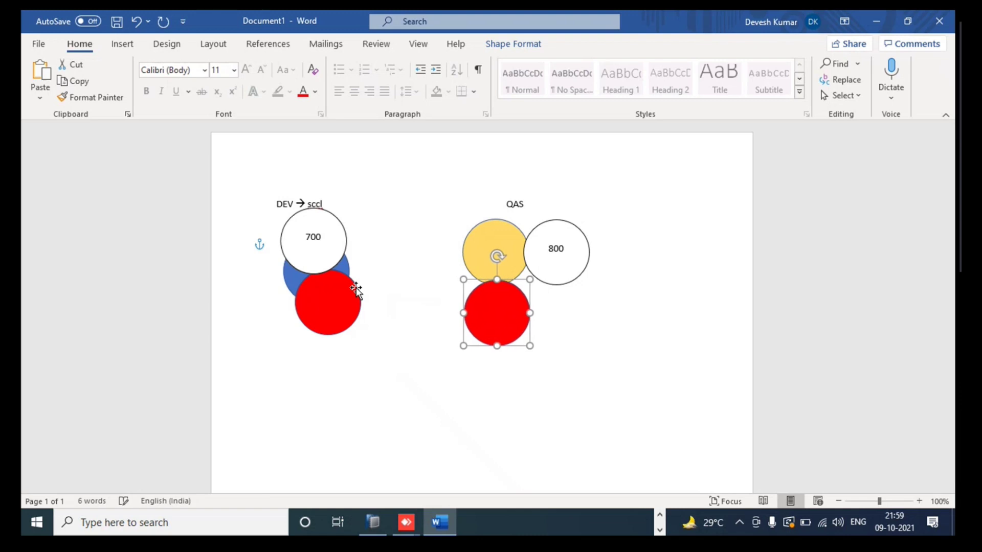
key("Right")
key("Right")
key("Right")
key("Right")
key("Right")
key("Right")
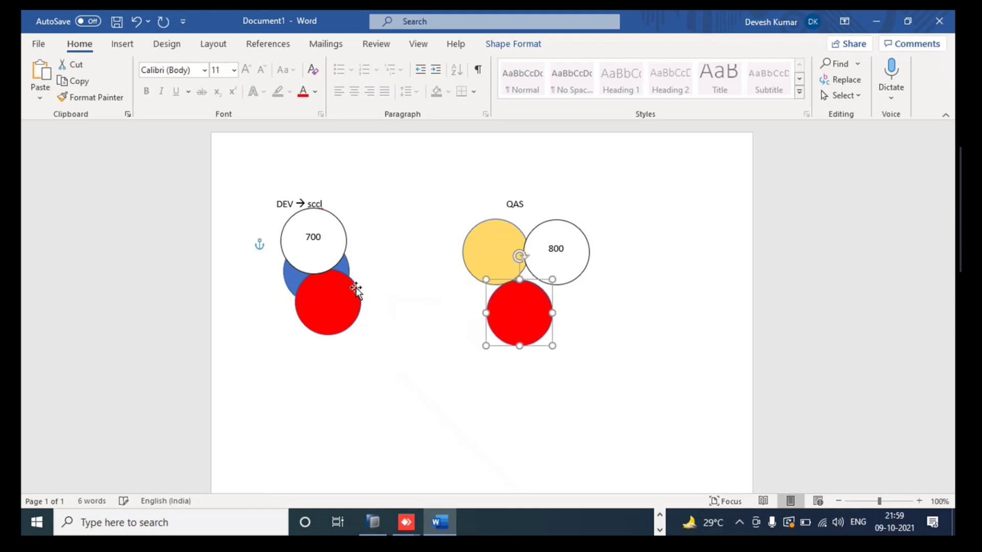
key("Right")
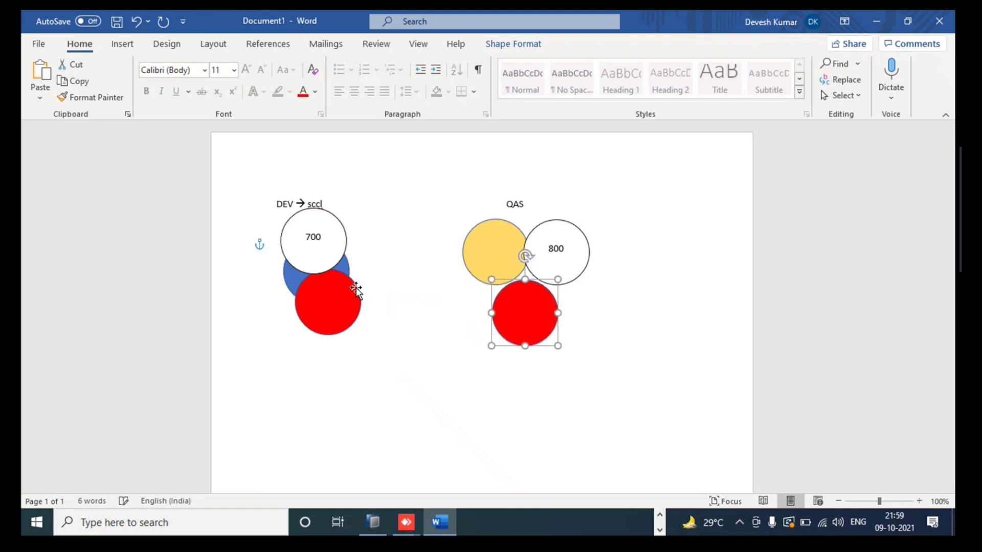
key("Right")
key("Right")
key("Right")
key("Right")
key("Right")
key("Right")
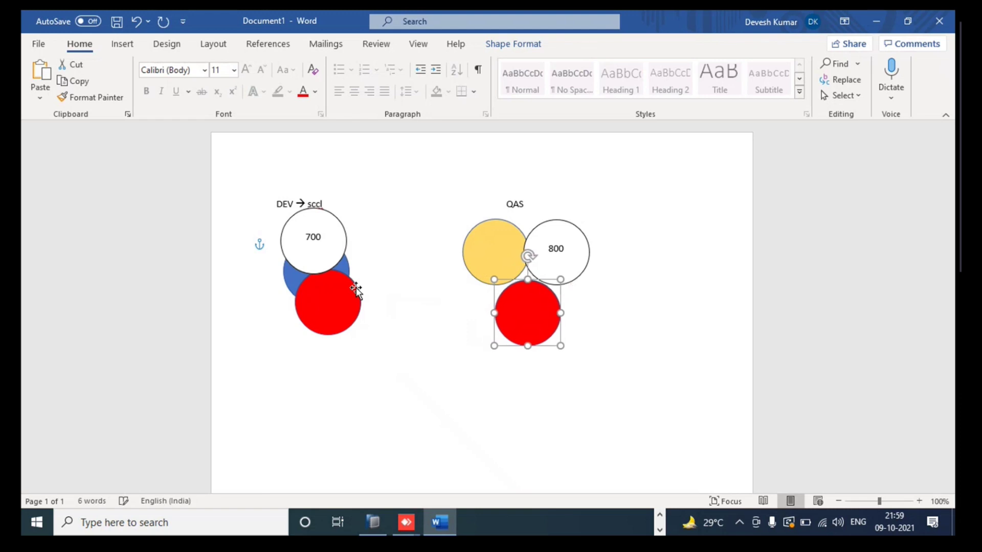
key("Right")
key("Right")
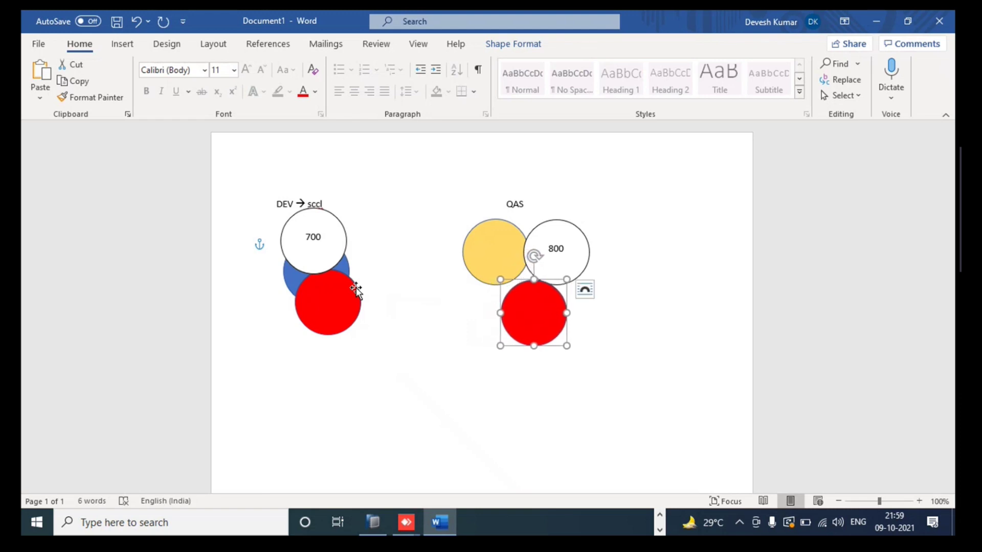
key("Right")
key("Right")
key("Right")
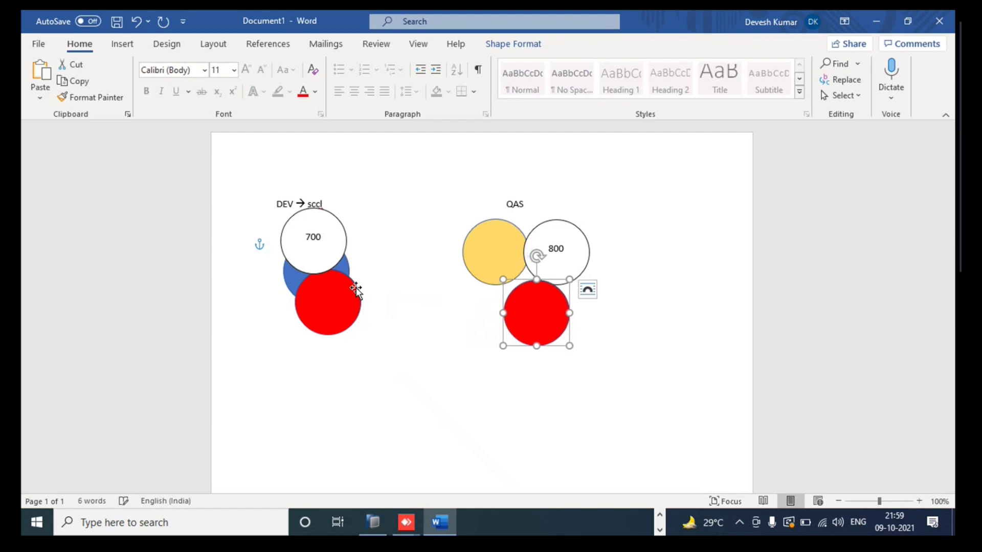
Step: Nudge the red copy up and left until it overlaps the yellow and 800 circles
key("Up")
key("Up")
key("Up")
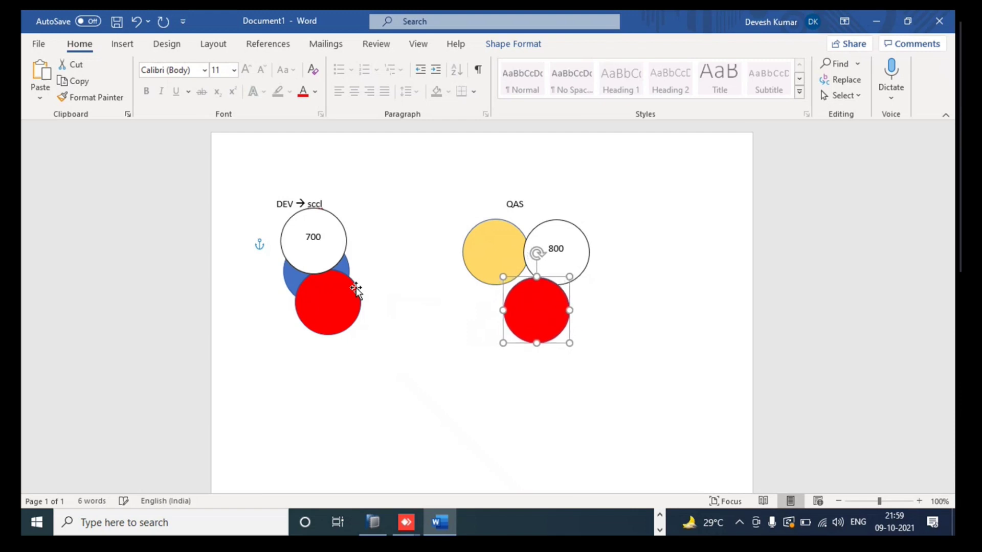
key("Up")
key("Up")
key("Up")
key("Up")
key("Up")
key("Up")
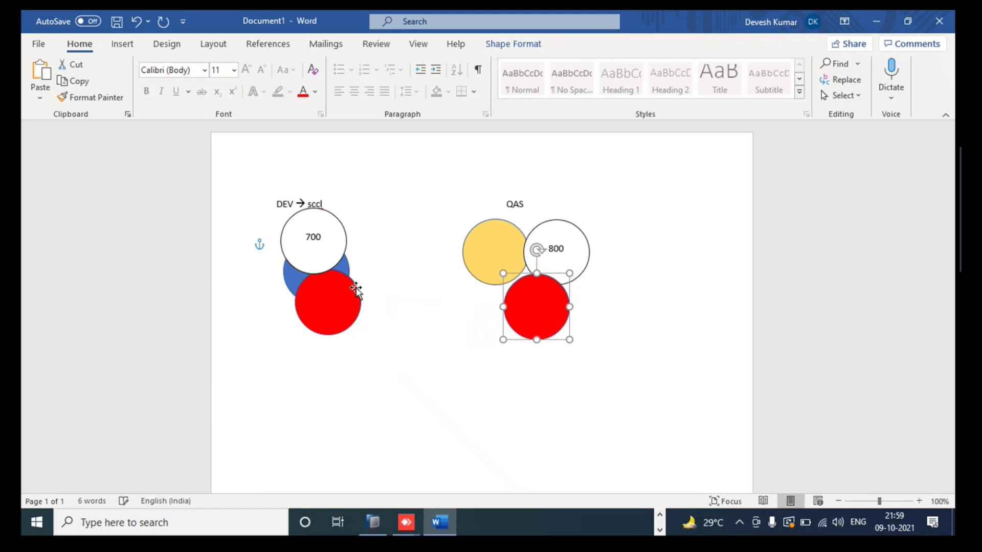
key("Up")
key("Up")
key("Up")
key("Up")
key("Up")
key("Up")
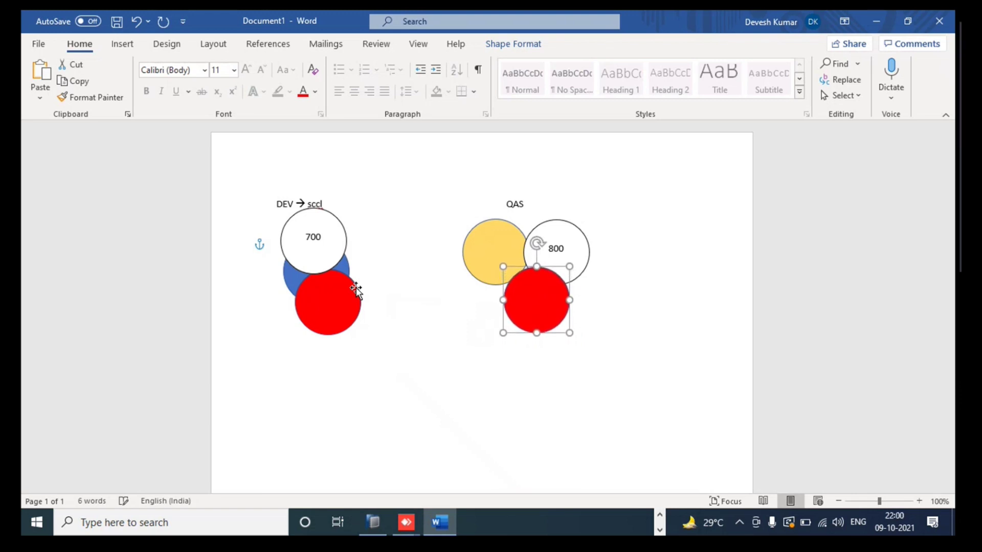
key("Up")
key("Up")
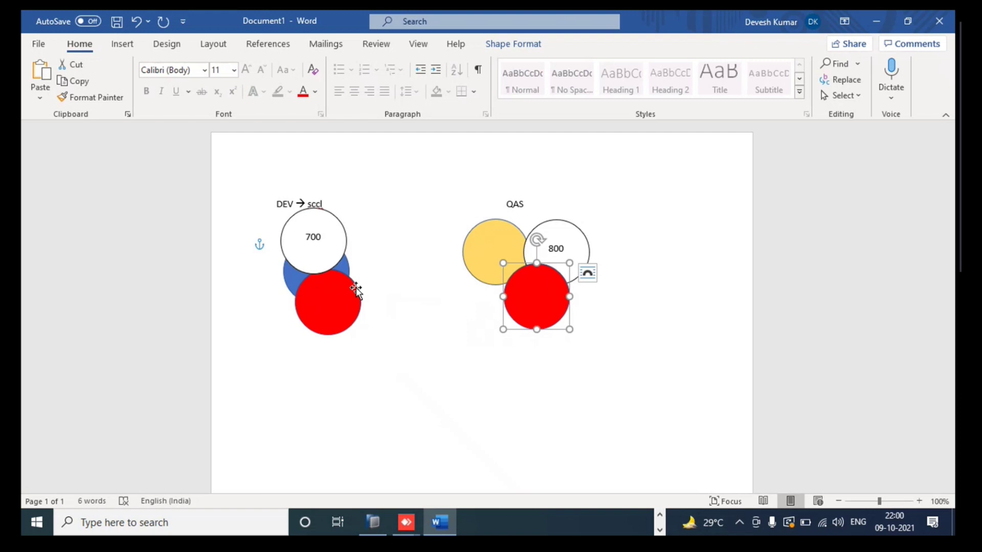
key("Up")
key("Up")
key("Up")
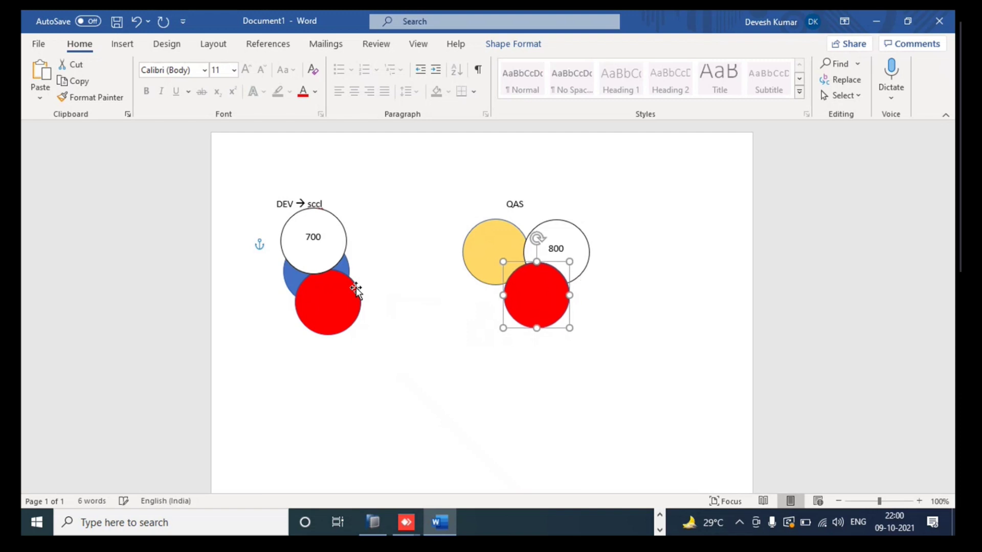
key("Left")
key("Up")
key("Up")
key("Left")
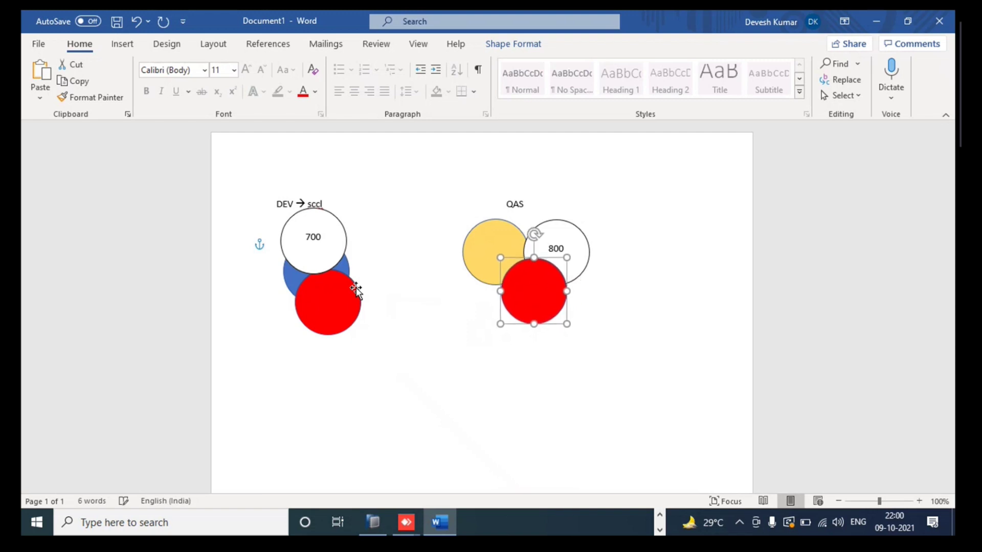
key("Up")
key("Up")
key("Up")
key("Up")
key("Up")
key("Up")
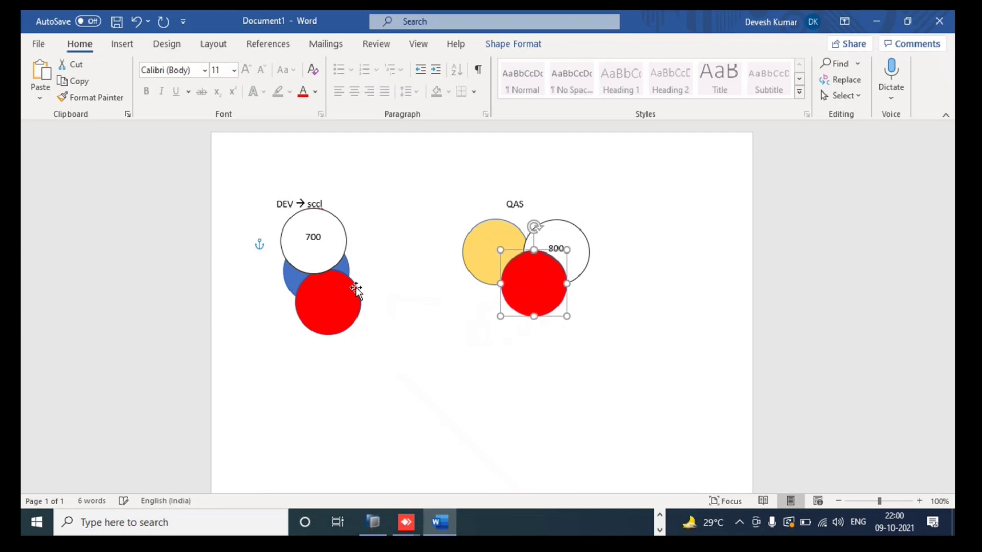
key("Up")
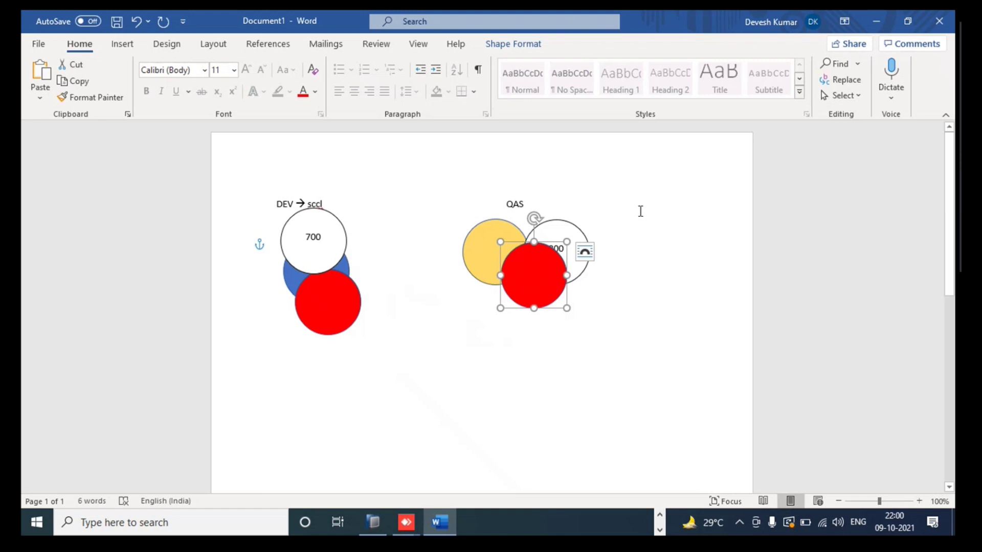
double_click(313, 205)
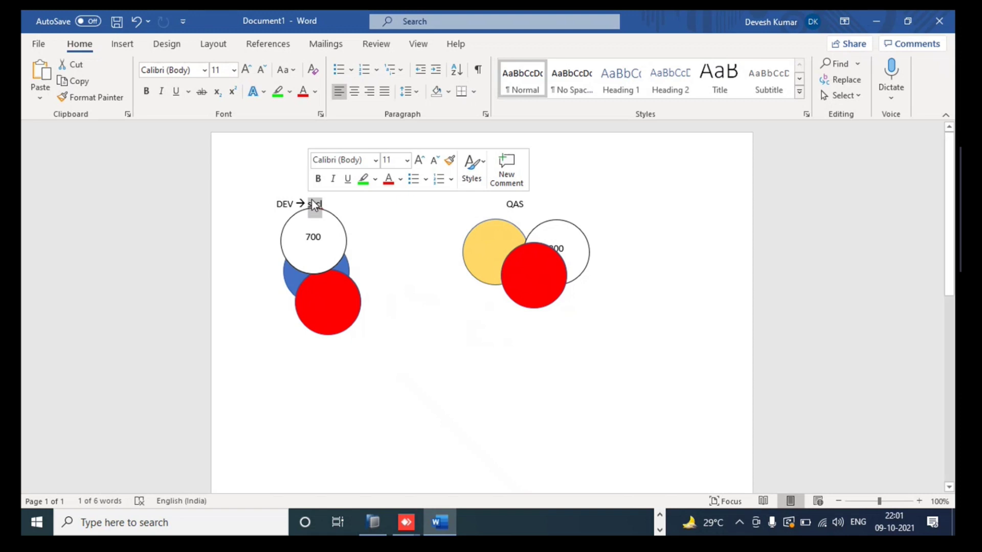
left_click(418, 216)
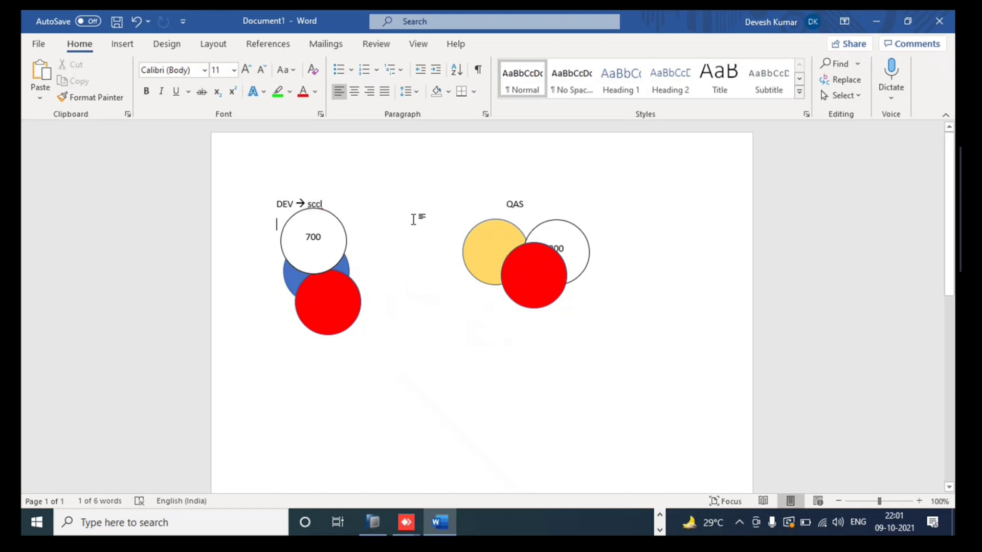
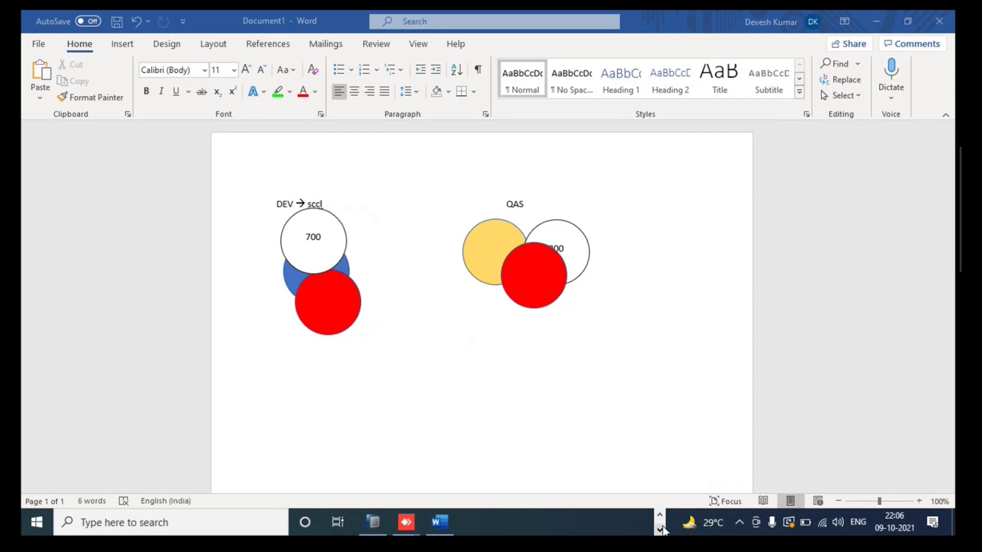
Step: Switch from Microsoft Word to the SAP Easy Access window through its taskbar preview
left_click(659, 516)
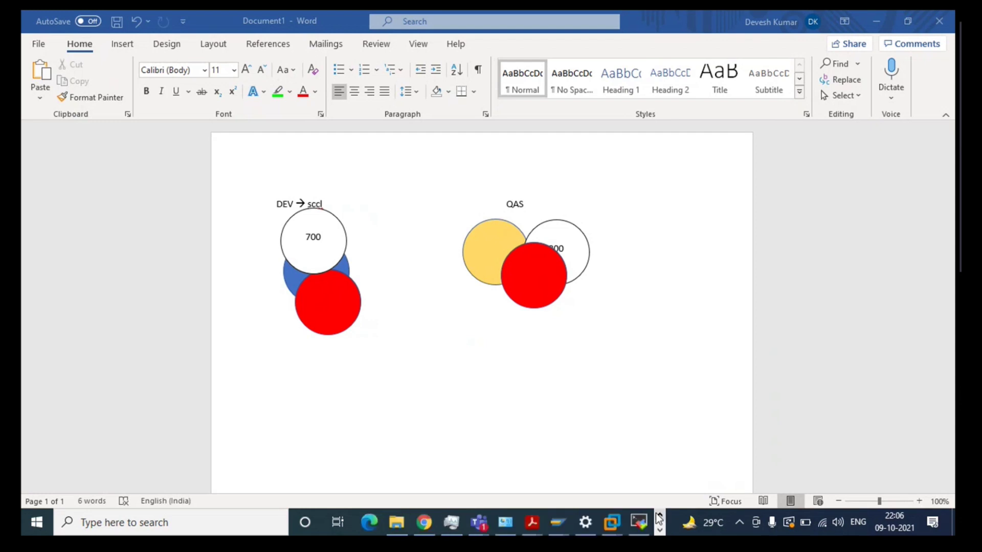
mouse_move(558, 518)
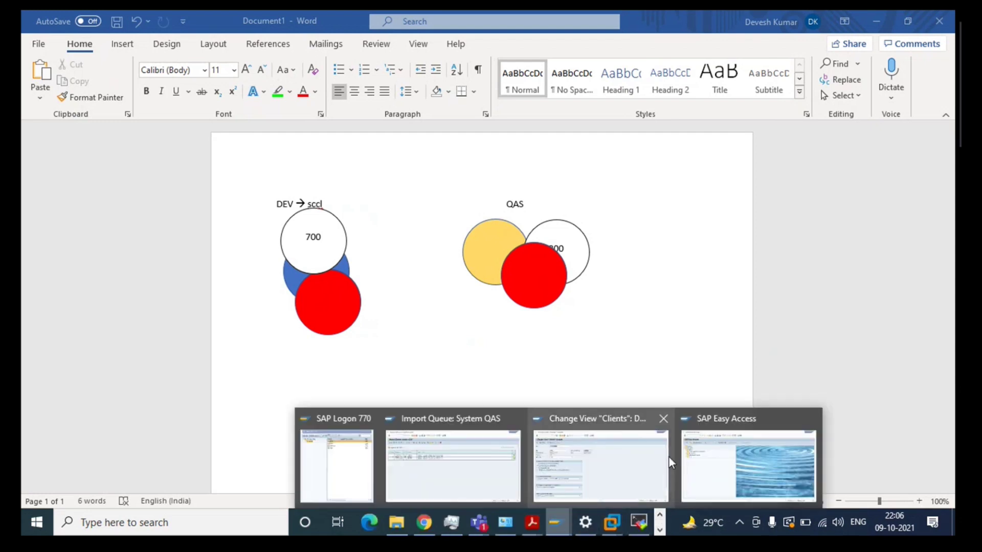
left_click(725, 441)
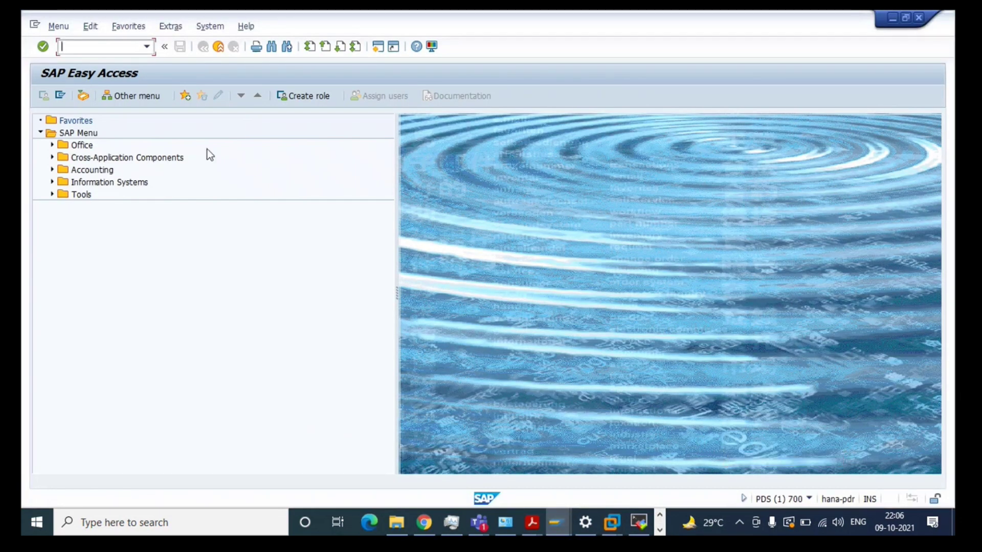
Step: Start transaction SCCL for target client 700 Testing and list the available copy profiles
type("scd")
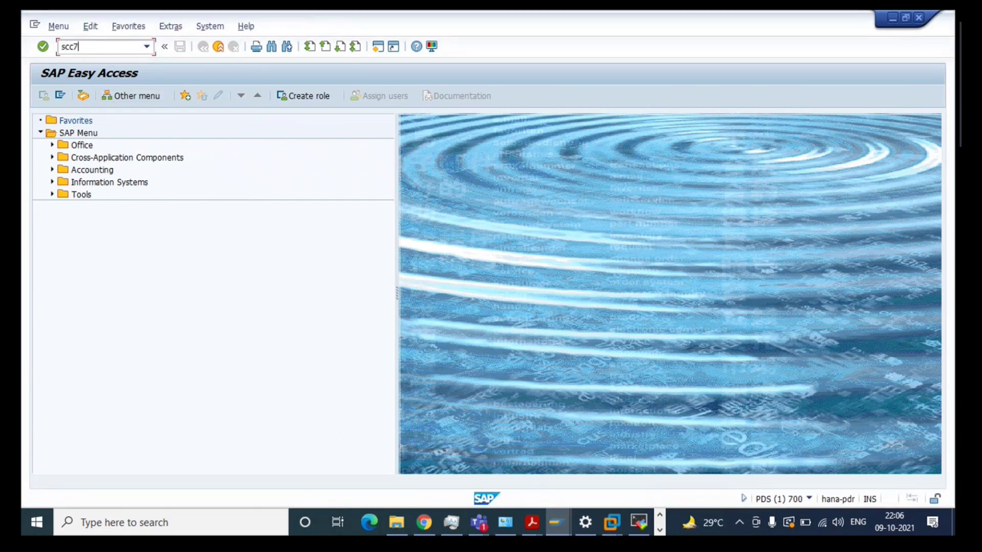
key("BackSpace")
type("cl")
key("Return")
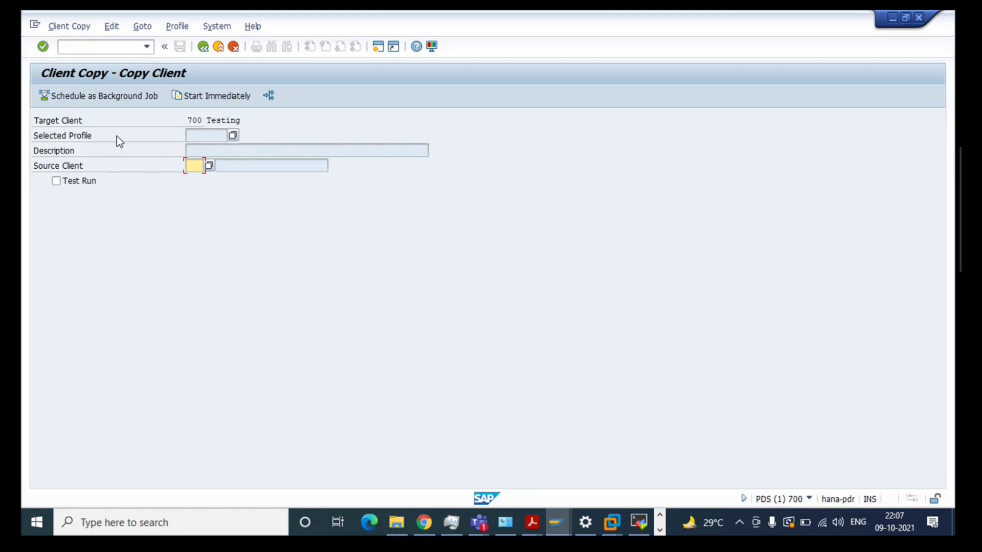
left_click(233, 135)
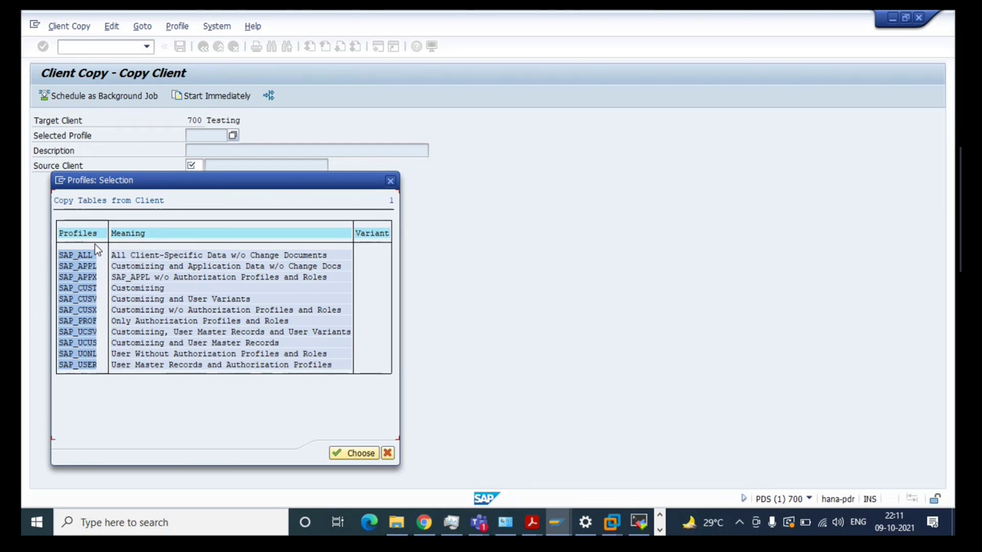
Step: Choose copy profile SAP_CUST and source client 000 SAP AG Konzern
left_click(67, 288)
double_click(67, 289)
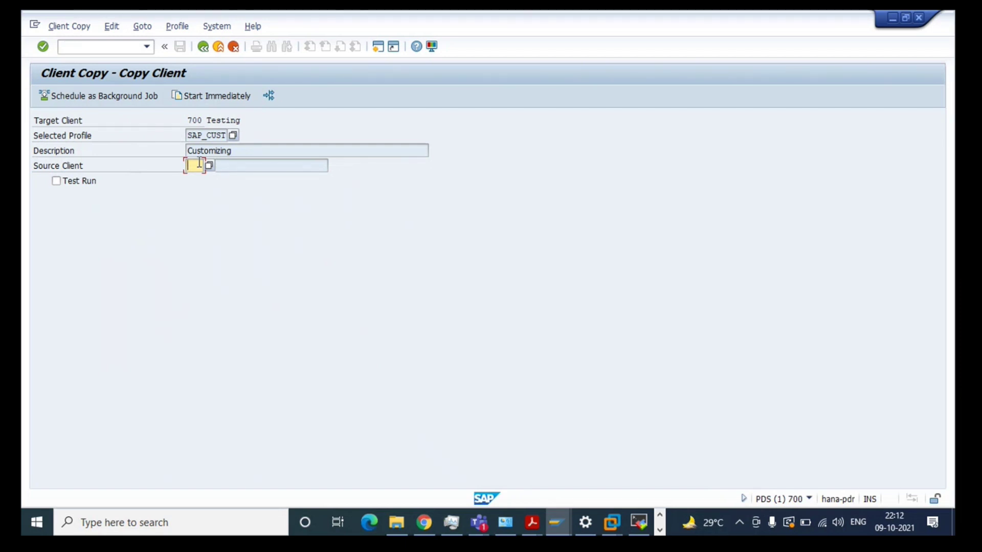
left_click(209, 165)
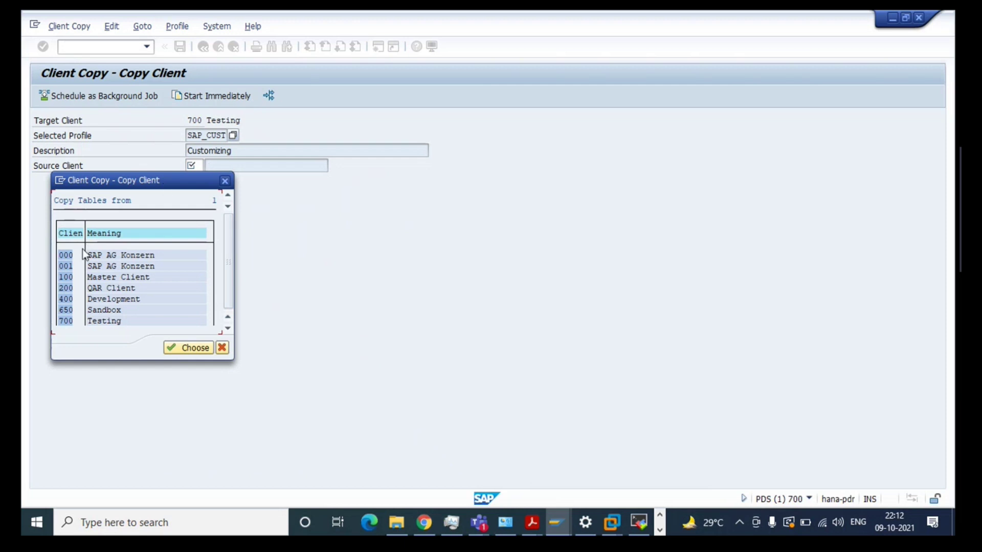
left_click(66, 254)
left_click(183, 345)
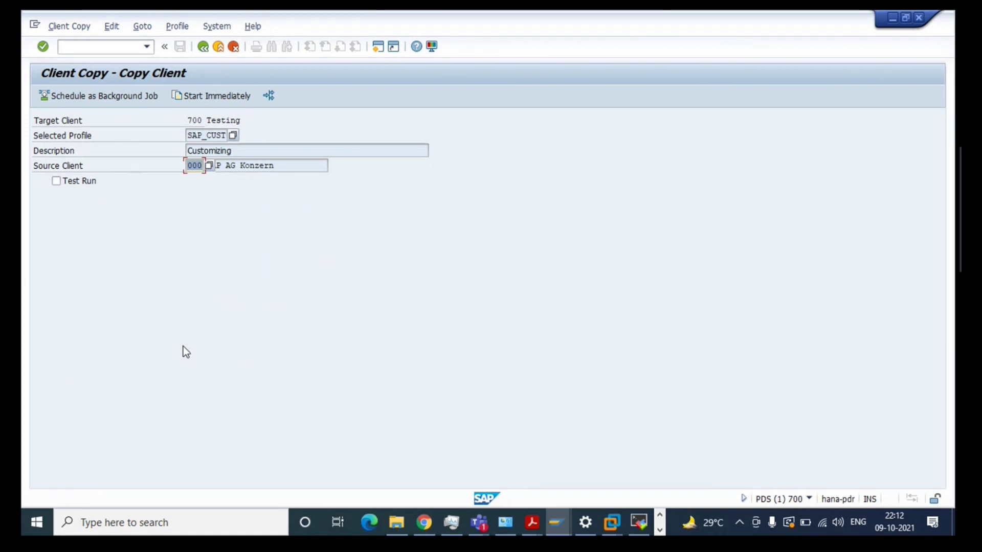
key("End")
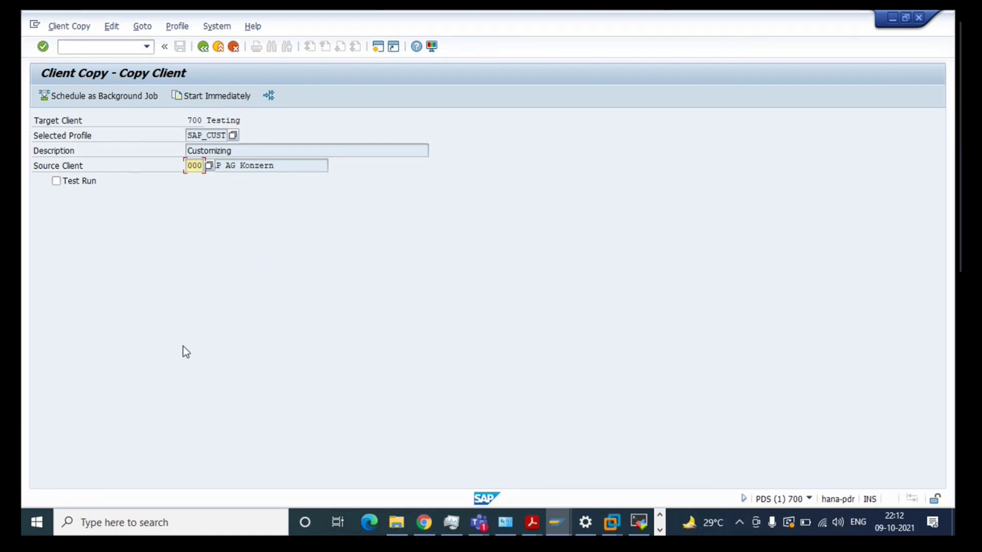
key("BackSpace")
type("1")
key("BackSpace")
type("0")
left_click(270, 96)
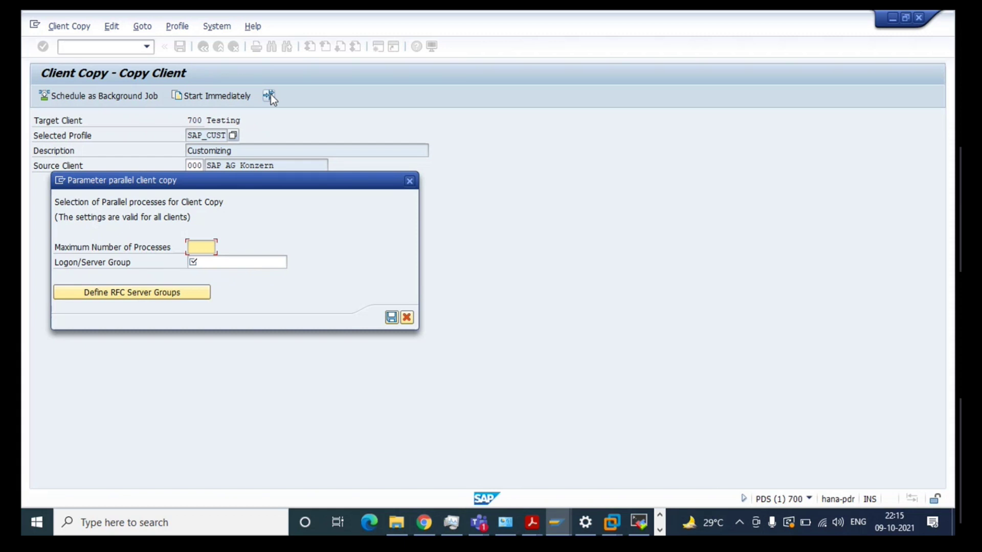
Step: Allow up to 6 parallel processes on logon/server group 390 and save the settings
type("6")
left_click(235, 262)
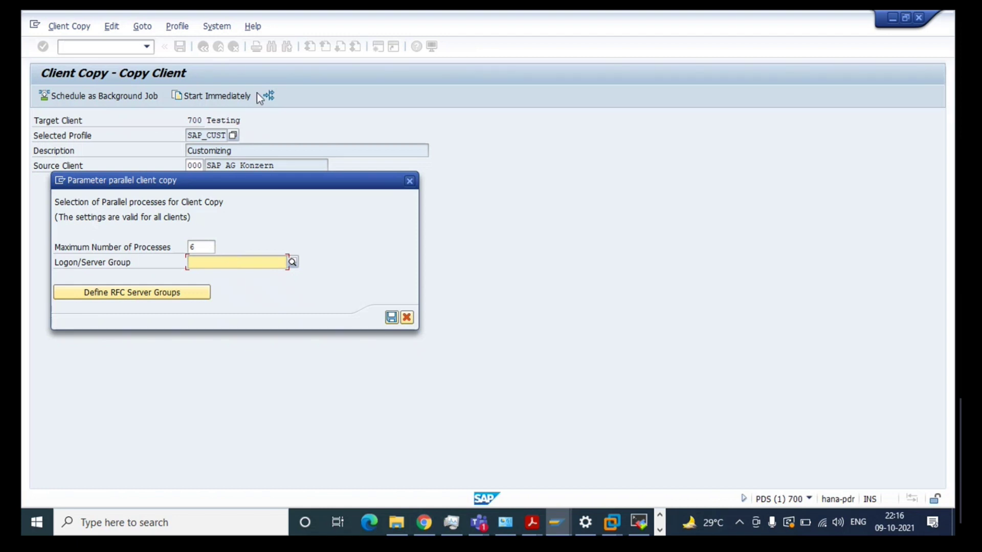
left_click(292, 262)
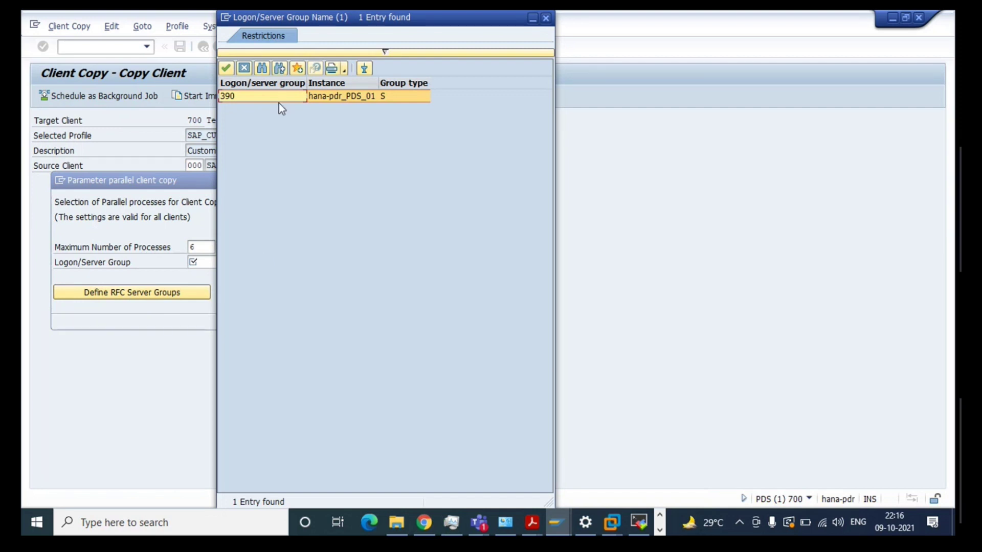
double_click(242, 96)
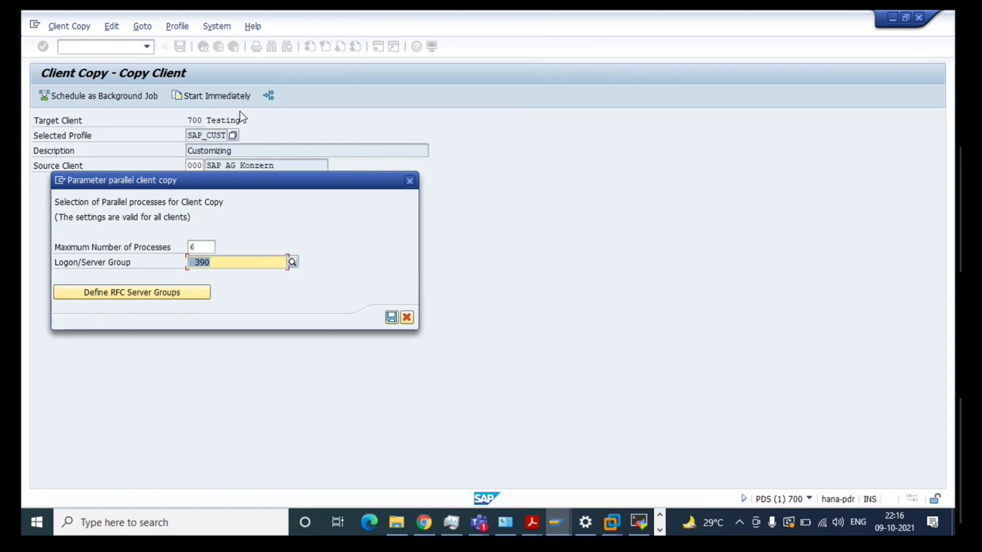
left_click(394, 318)
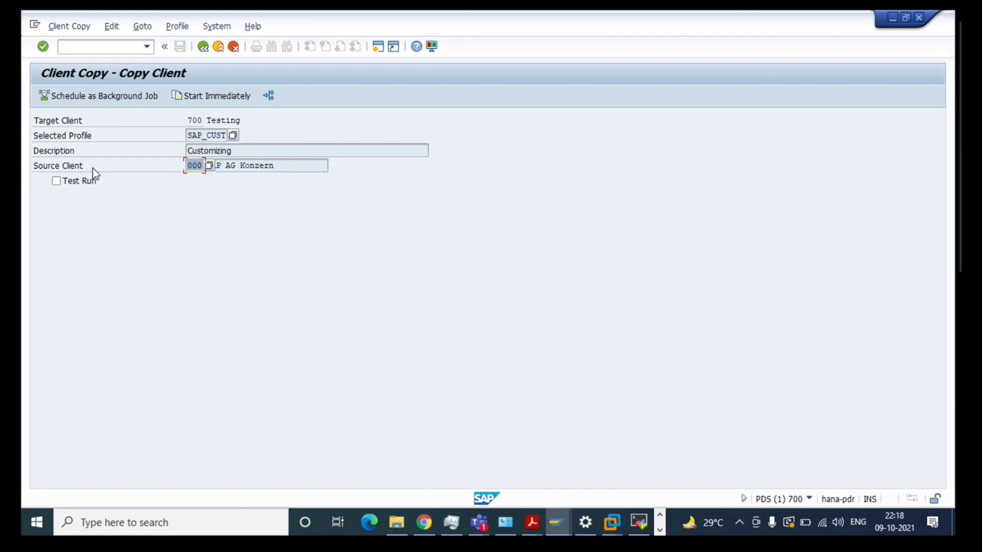
left_click(82, 94)
Step: Return to the Client Copy screen, mark it a Test Run, and schedule it as a background job
left_click(83, 96)
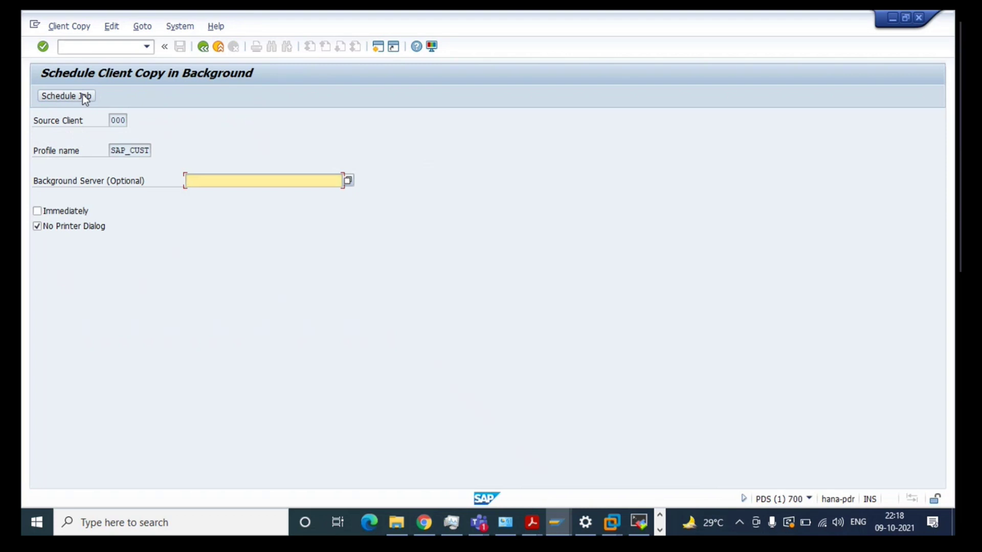
left_click(203, 47)
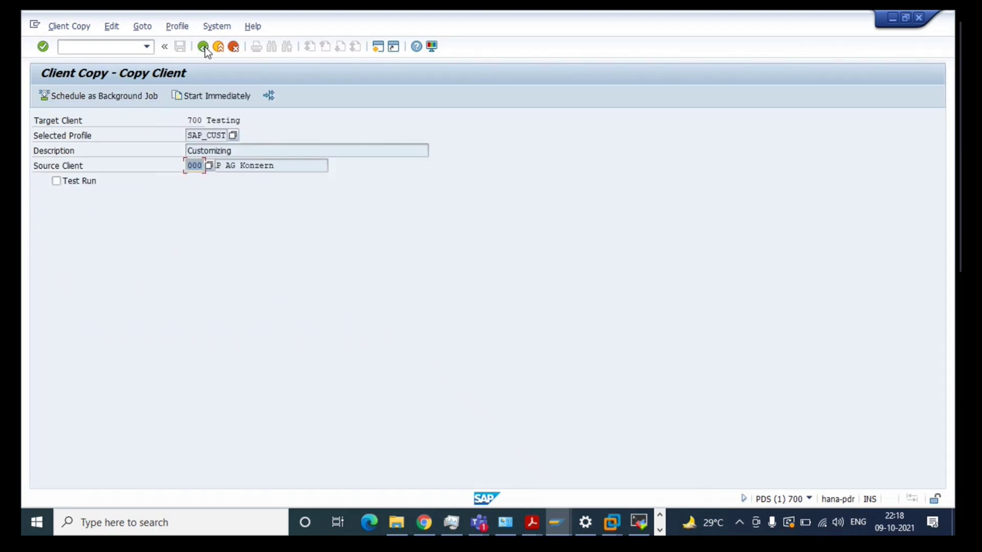
left_click(57, 181)
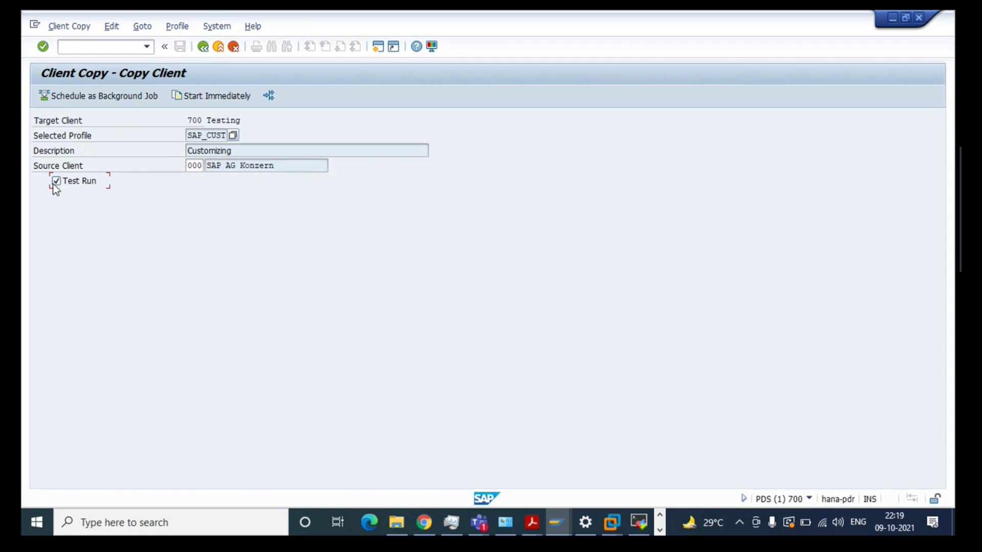
left_click(66, 96)
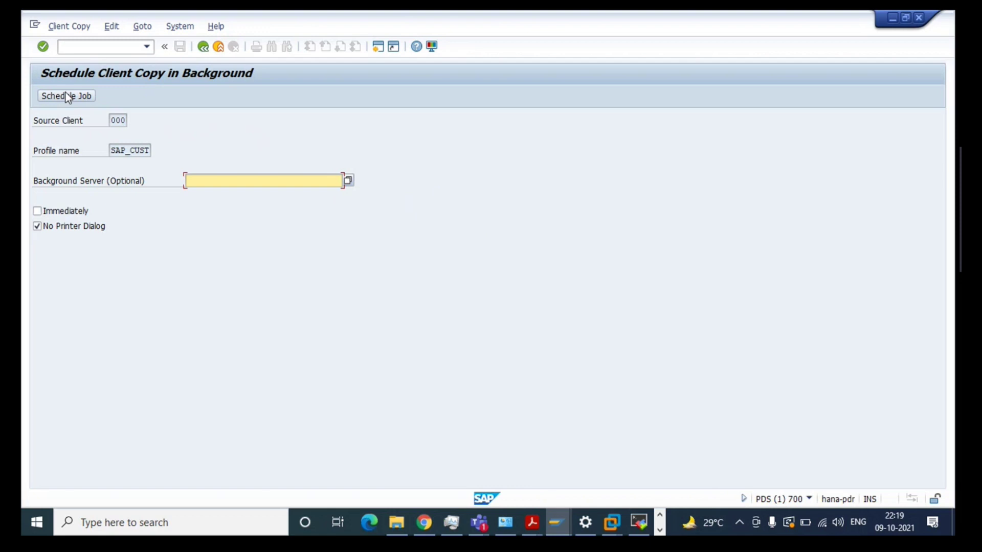
Step: Assign batch server hana-pdr_PDS_01 and set the job to start Immediately
left_click(352, 182)
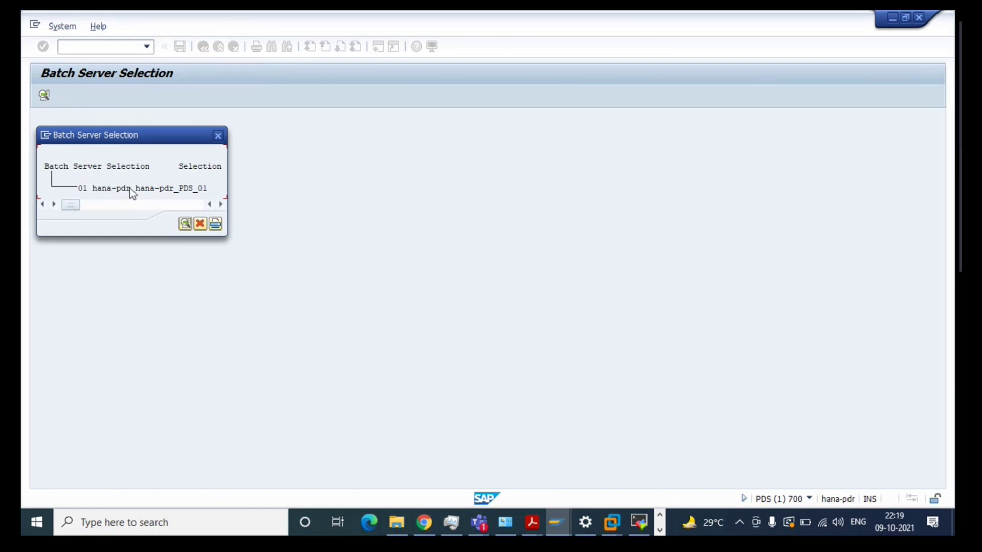
double_click(121, 189)
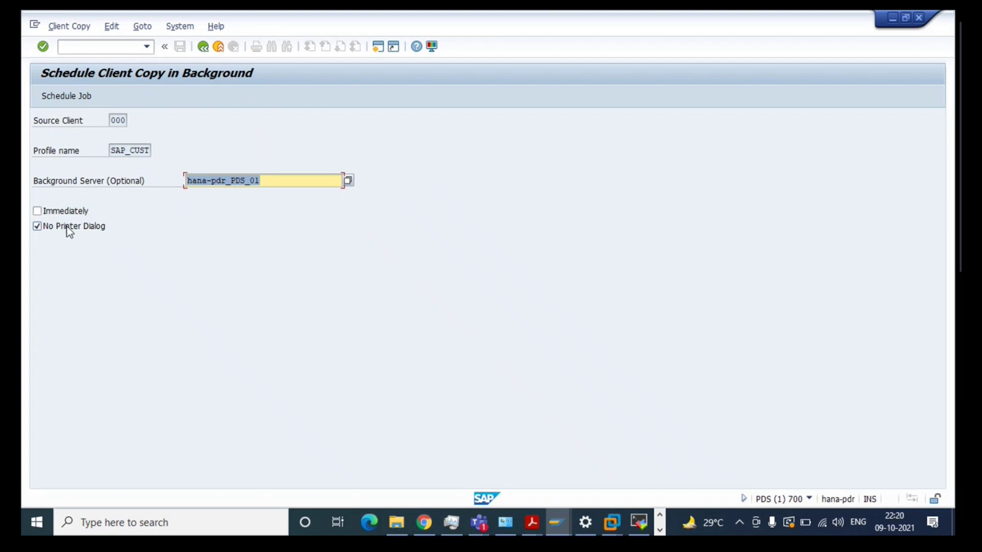
left_click(38, 211)
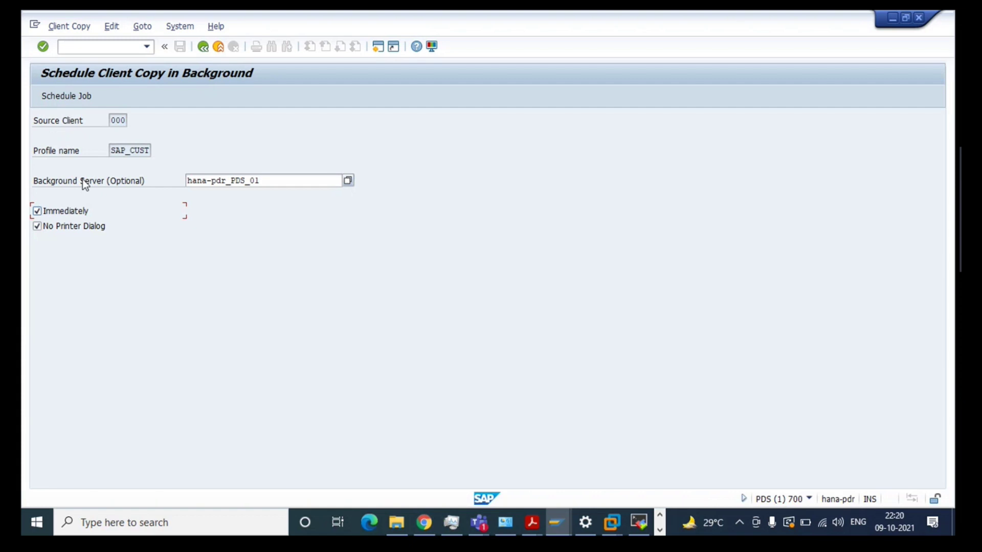
Step: Schedule the background job, confirm the copy into client 700, and dismiss the confirmation
left_click(68, 94)
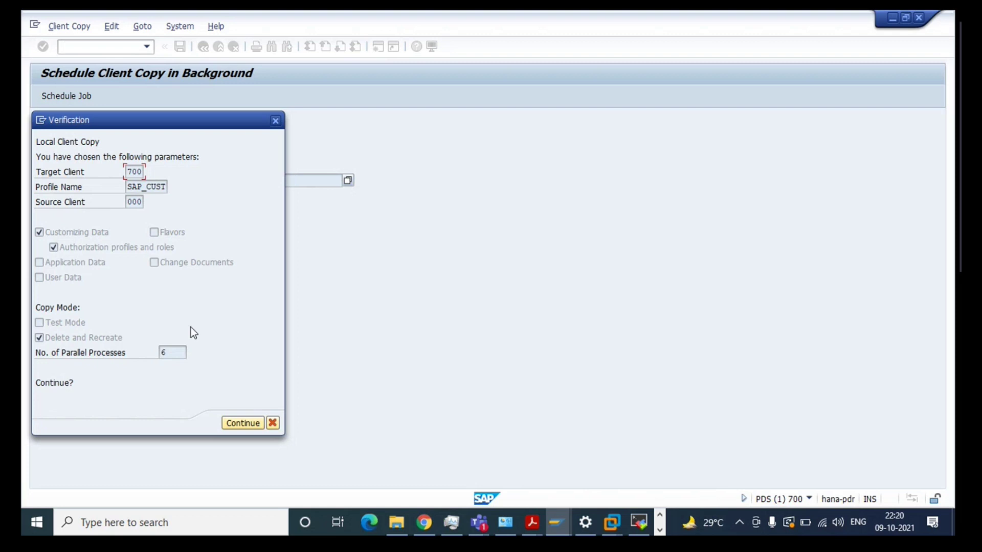
left_click(231, 421)
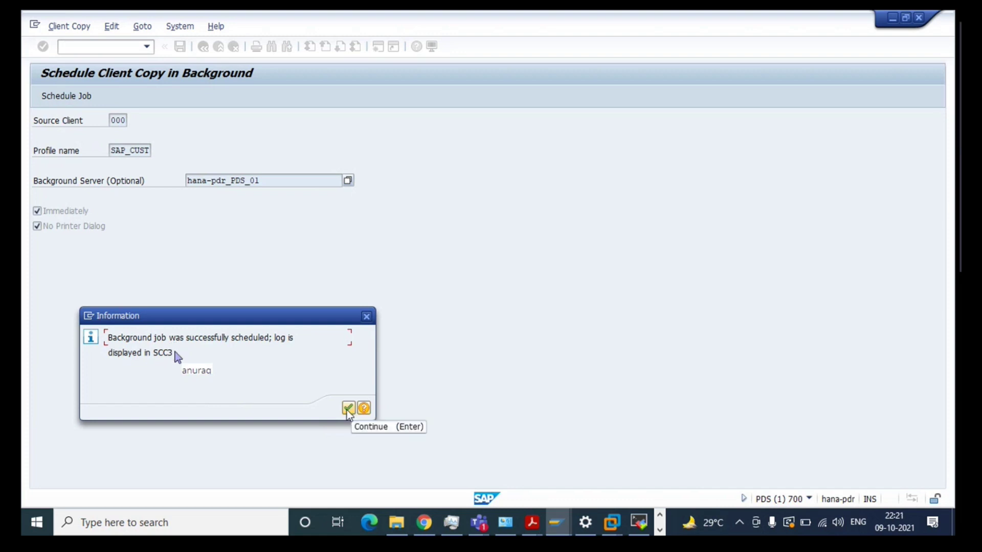
left_click(347, 409)
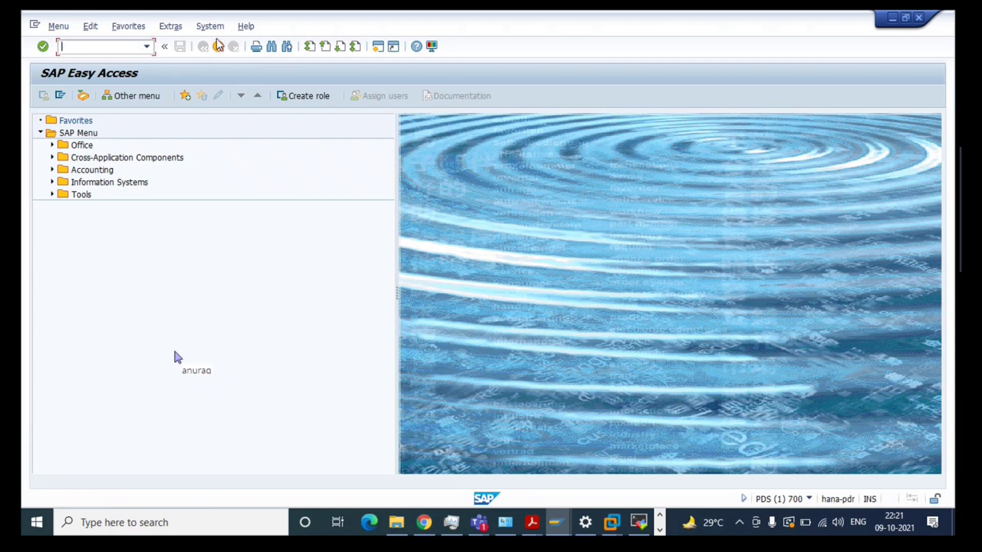
type("scc3")
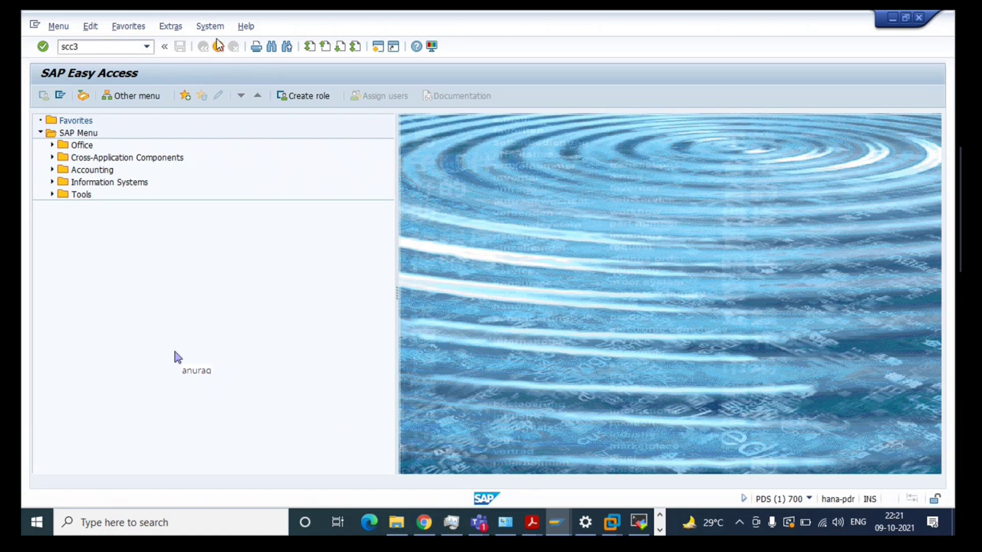
Step: Open the SCC3 log, refresh it, and open the copy entry for client 700
key("Return")
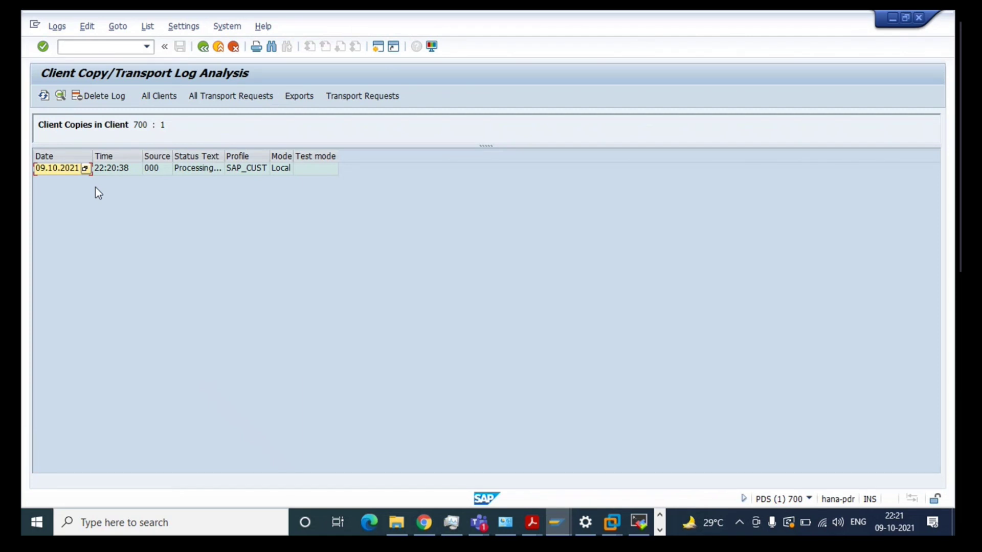
left_click(46, 95)
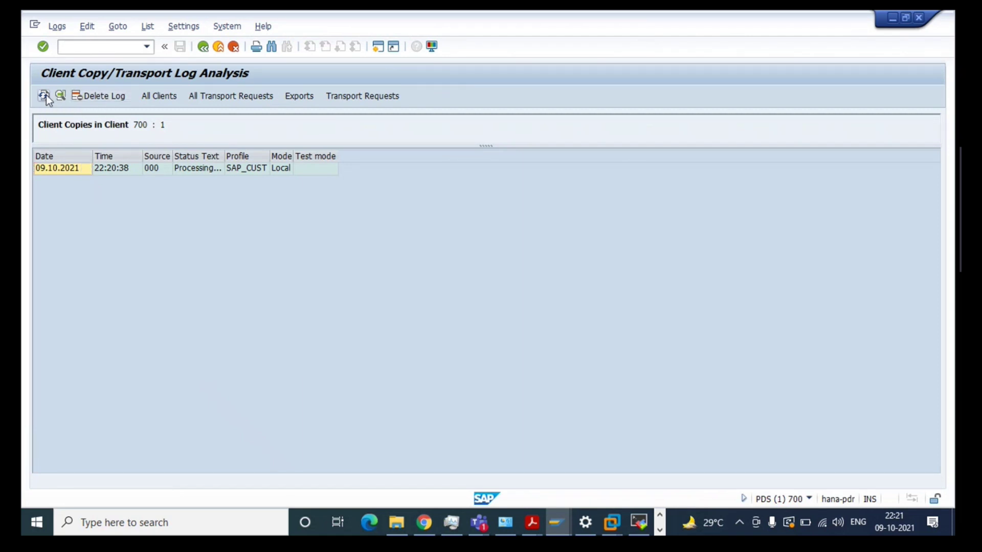
double_click(188, 172)
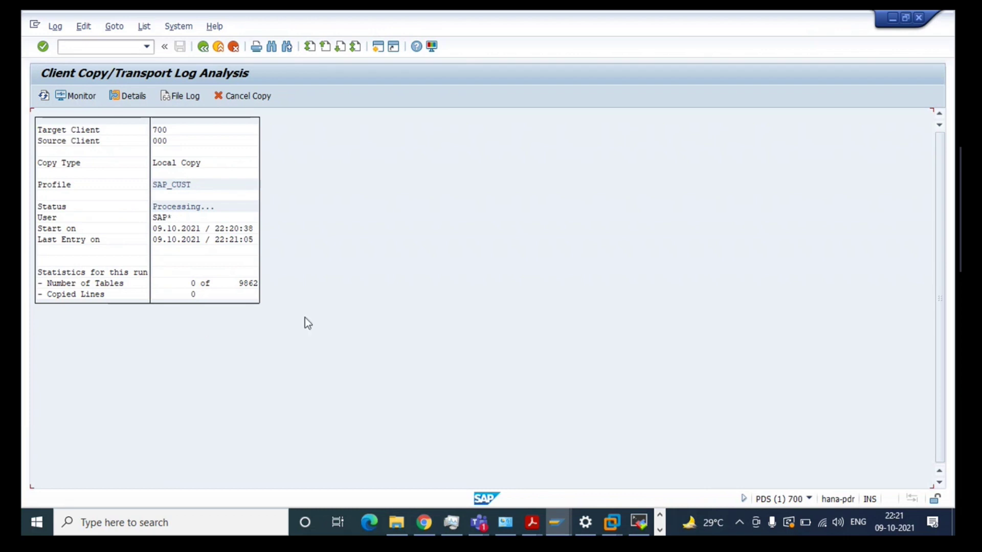
Step: Refresh the copy log until it shows 398 of 9862 tables and 7224 lines copied
left_click(44, 98)
left_click(44, 97)
left_click(45, 99)
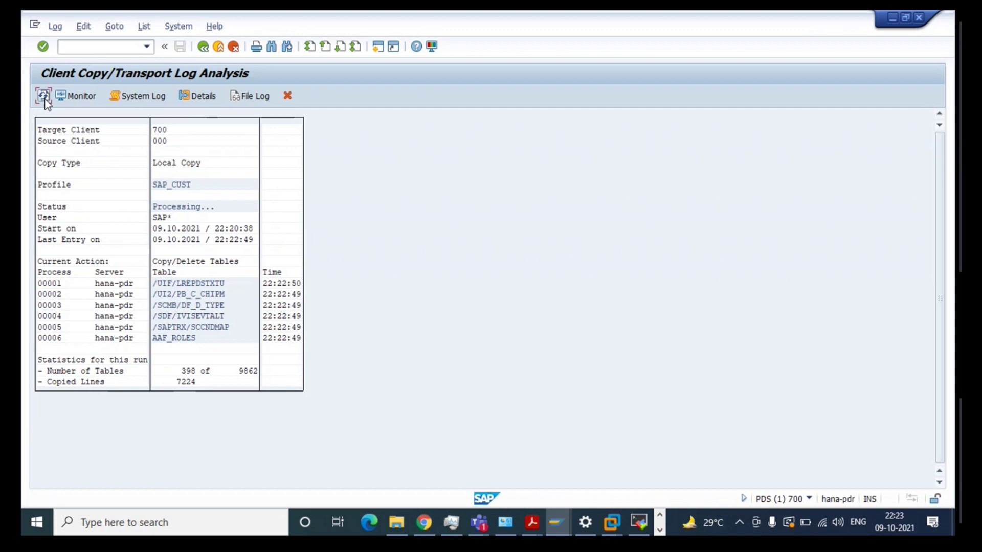
Step: Keep refreshing the copy log until 840 of 9862 tables and 103182 lines are copied
left_click(43, 95)
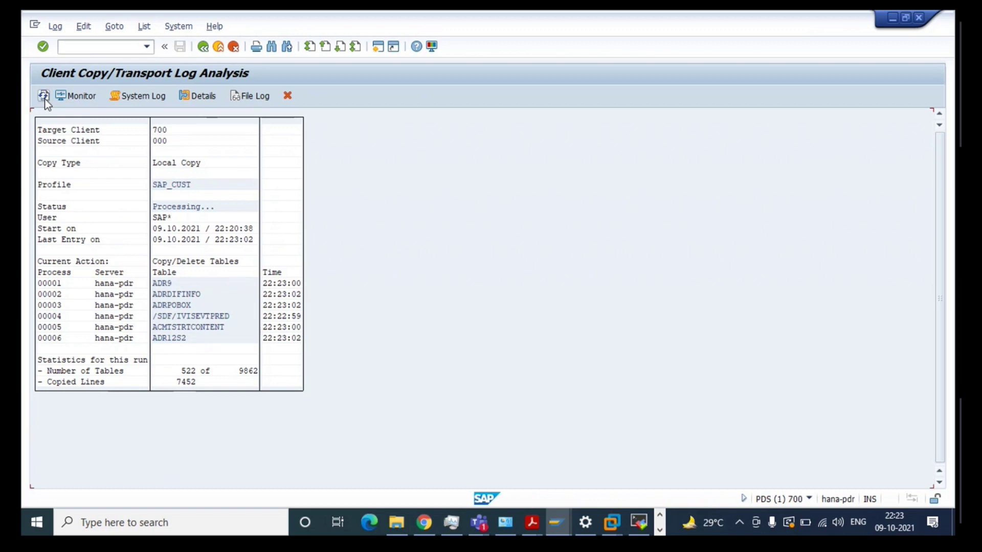
left_click(45, 99)
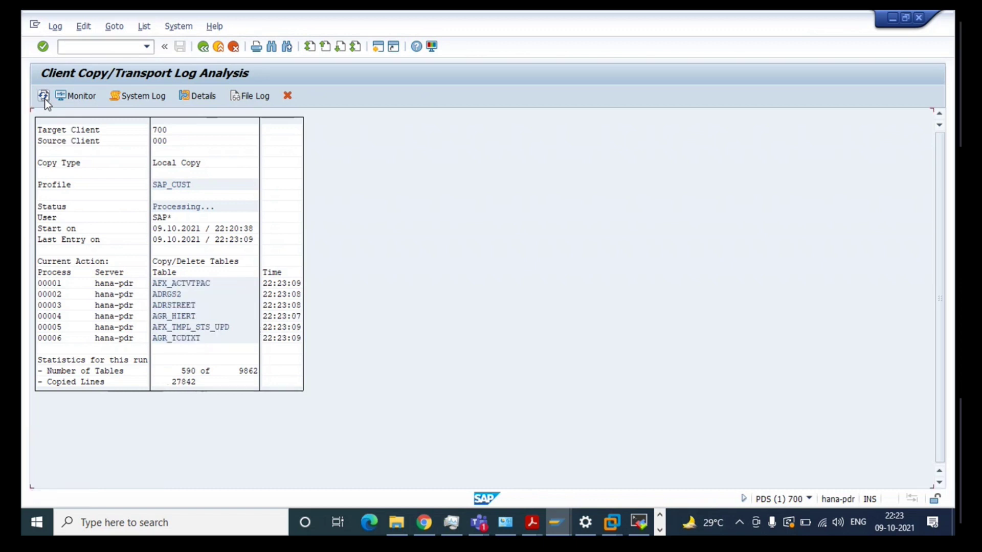
left_click(45, 99)
left_click(44, 99)
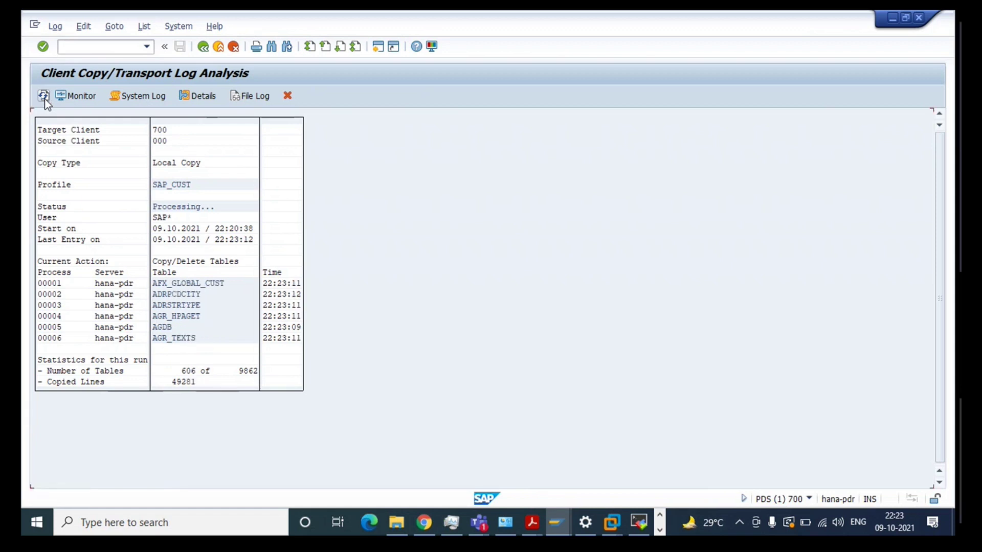
left_click(45, 99)
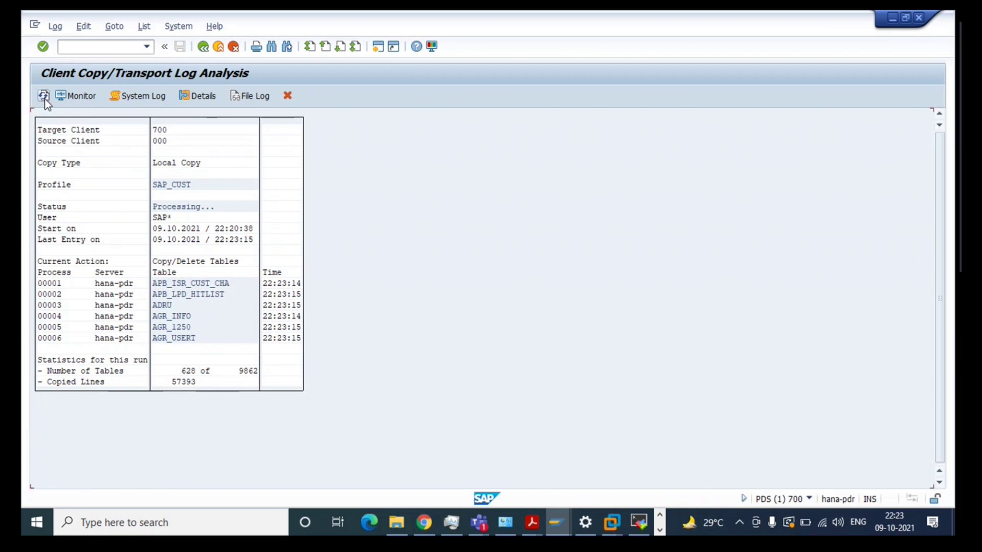
left_click(44, 96)
left_click(44, 96)
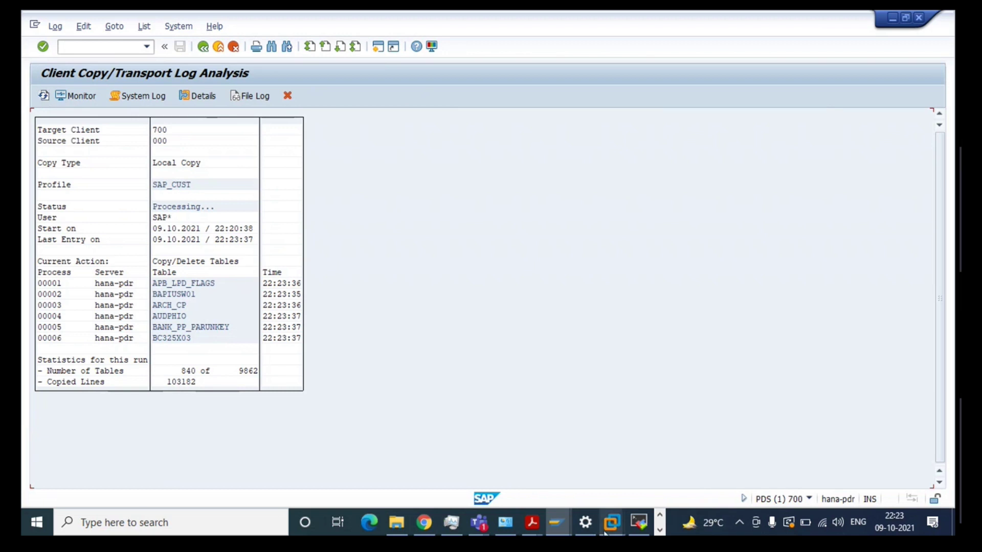
Step: Switch to the client 100 session window from the taskbar previews
mouse_move(562, 531)
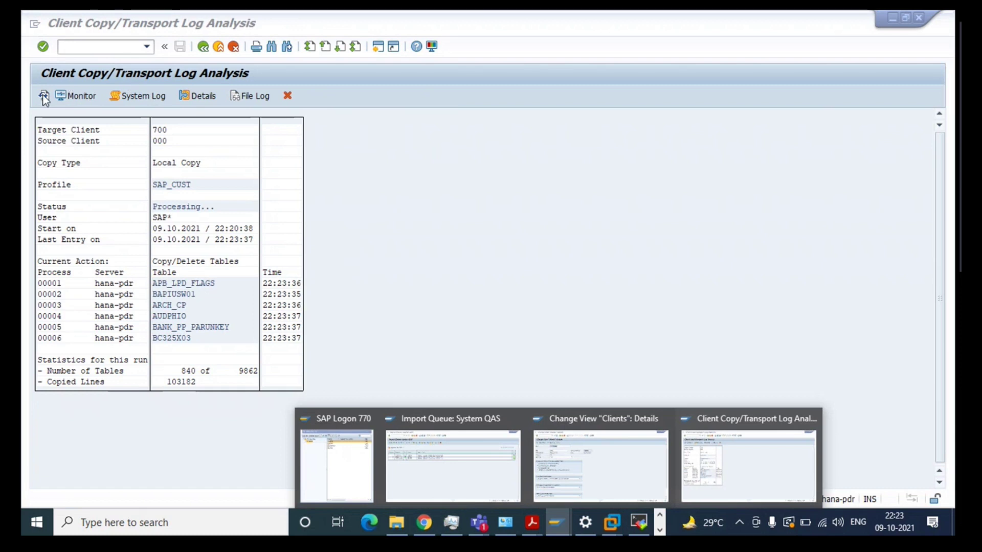
left_click(43, 95)
left_click(44, 95)
left_click(562, 523)
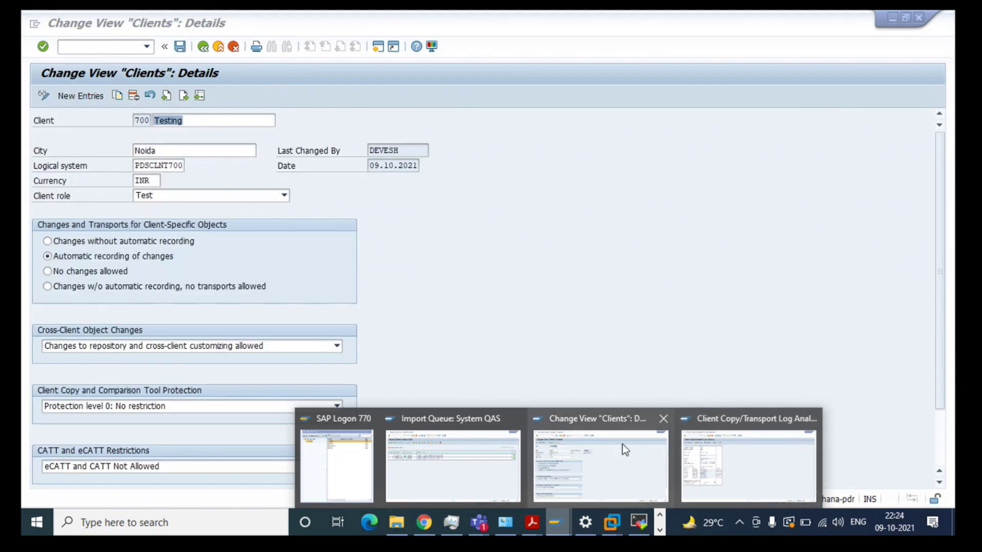
left_click(620, 443)
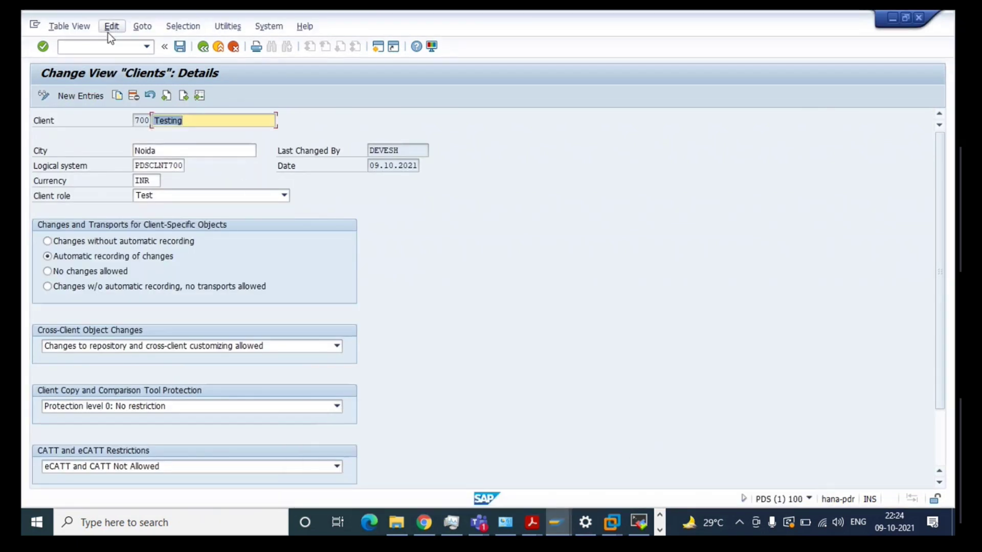
Step: Open the client copy log for client 100 with /nscc3
left_click(108, 46)
type("/")
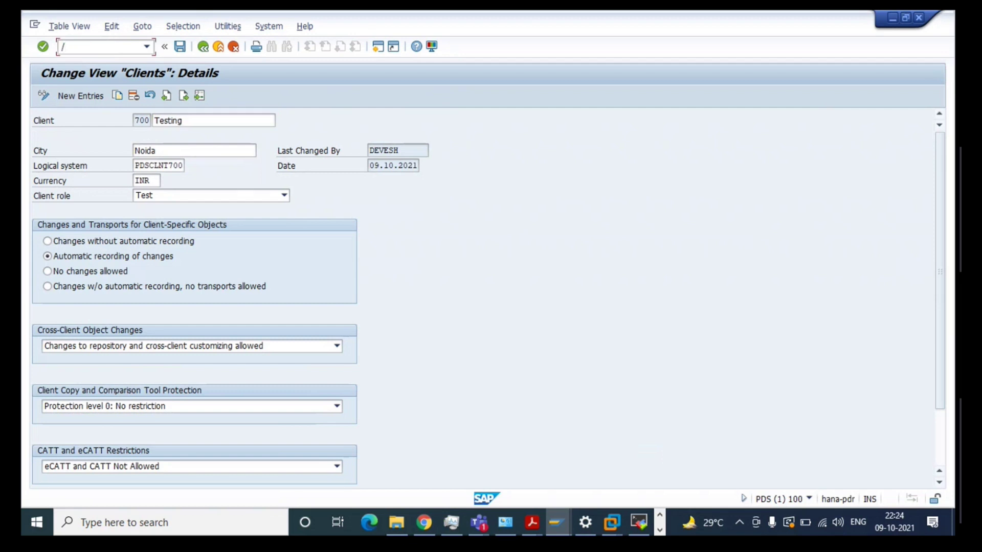
type("nscc3")
key("Return")
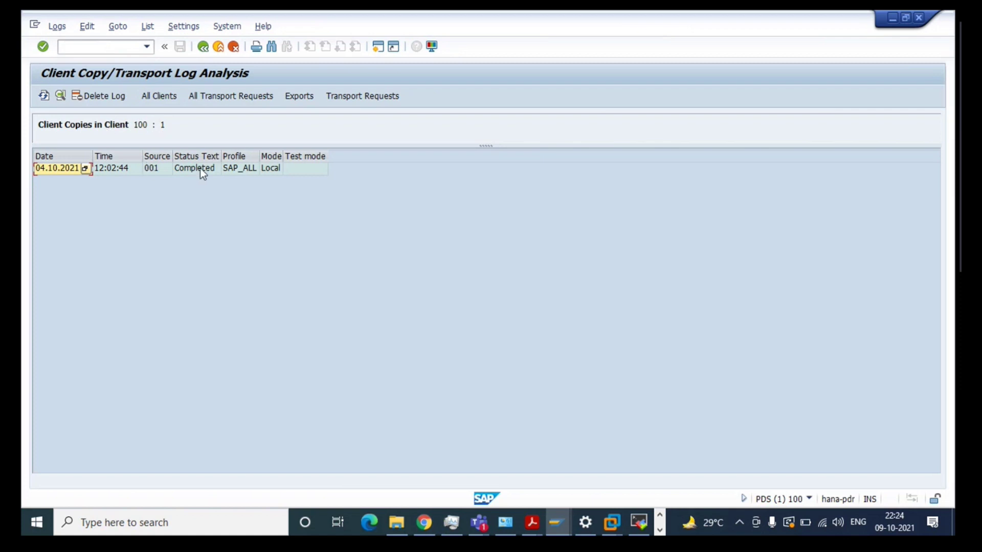
Step: View the completed 04.10.2021 SAP_ALL copy details, go back, and minimize the client 100 window
double_click(65, 168)
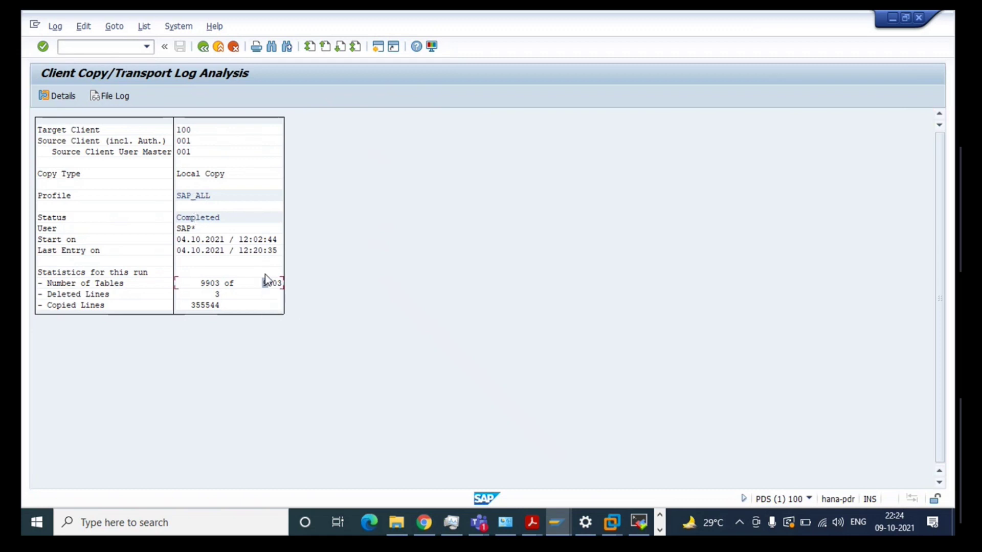
left_click(203, 47)
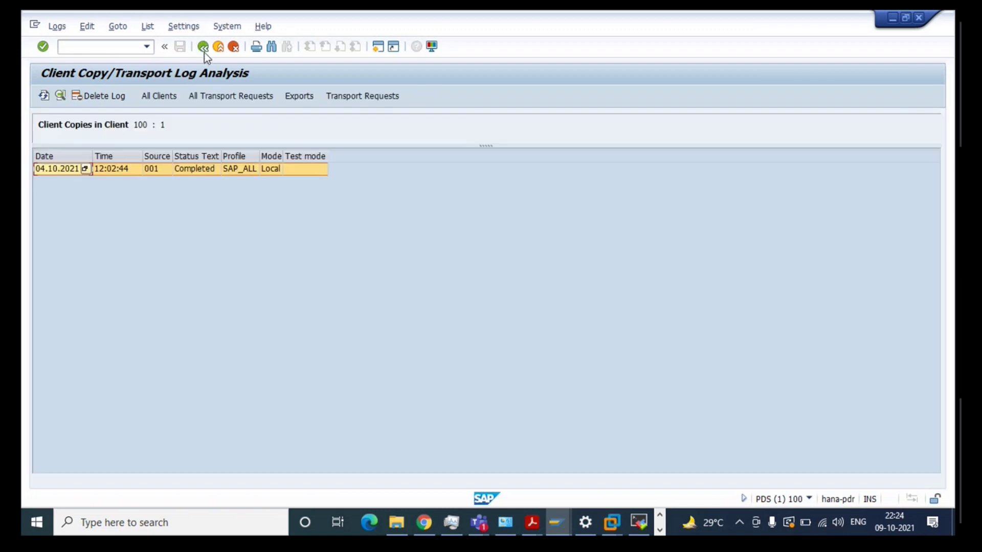
left_click(892, 19)
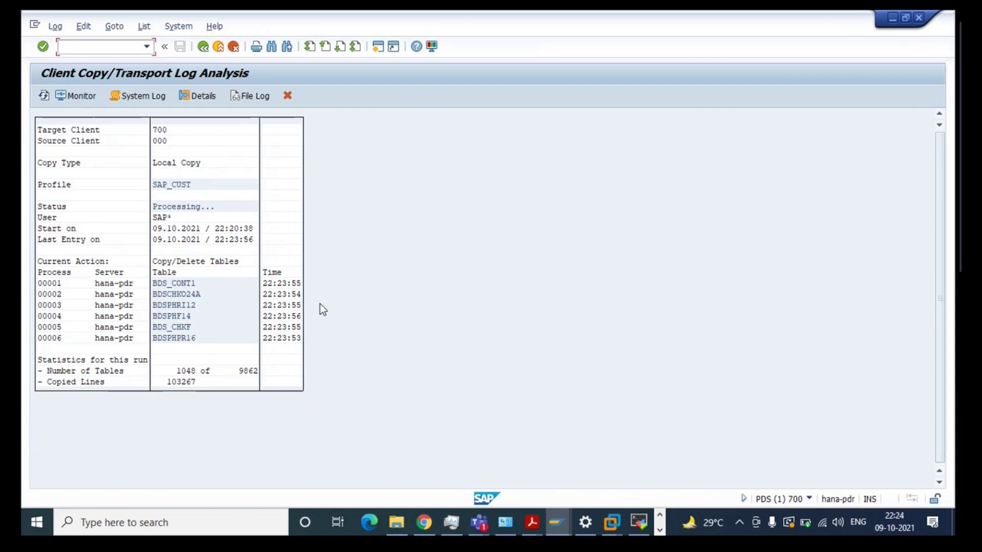
Step: Refresh the client 700 copy log to show 1550 of 9862 tables copied
left_click(44, 95)
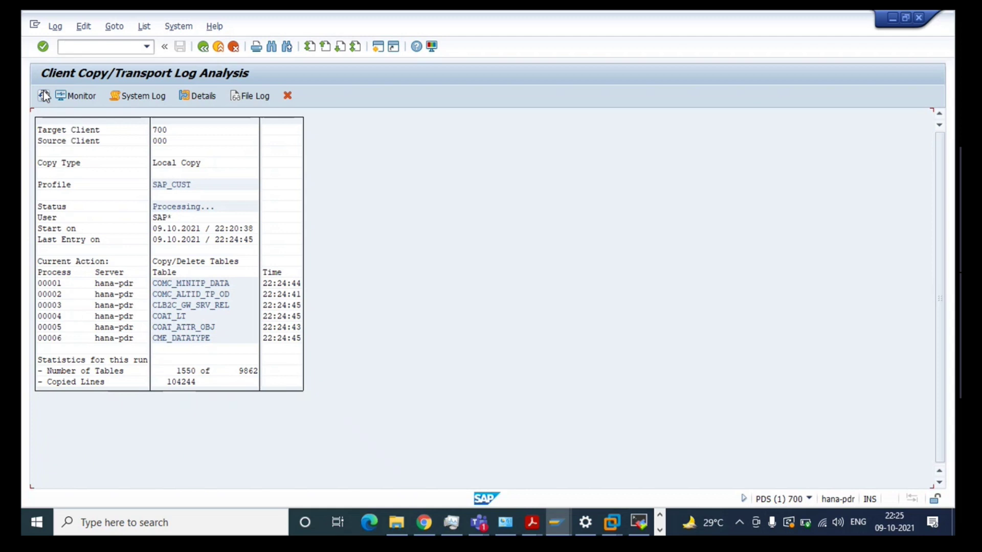
Step: Open the system-wide work process overview in a new session and refresh it several times
left_click(44, 92)
type("/oscc3")
key("Return")
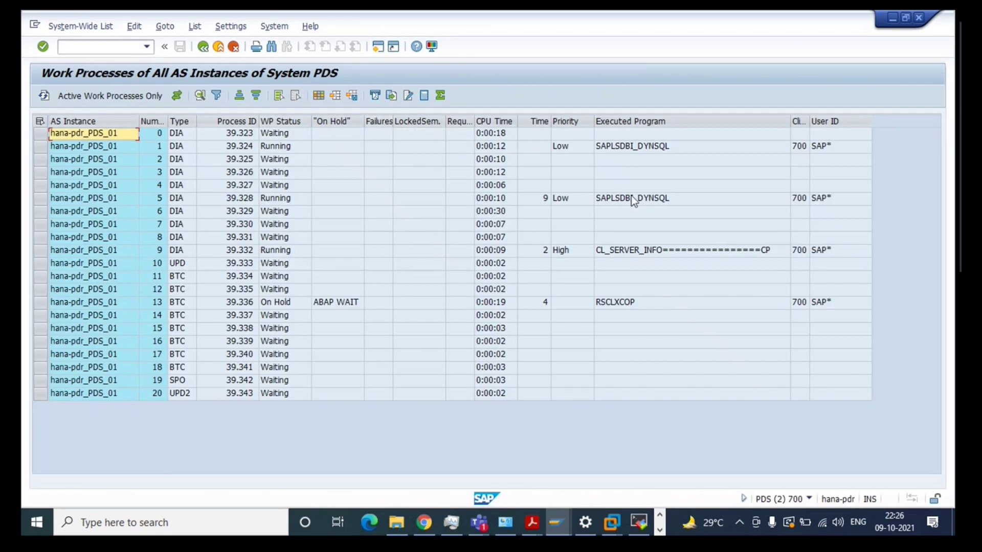
left_click(615, 239)
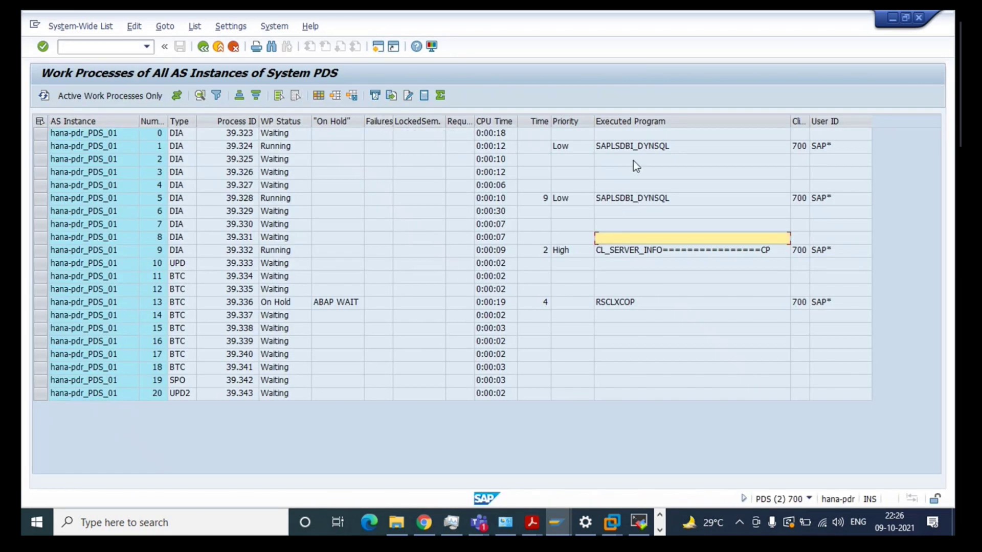
left_click(46, 96)
left_click(46, 95)
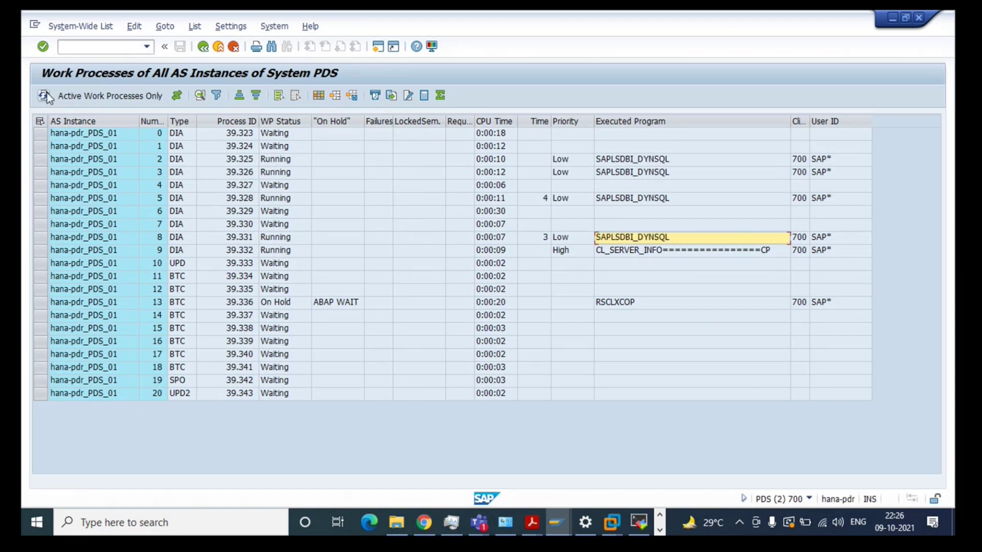
left_click(46, 94)
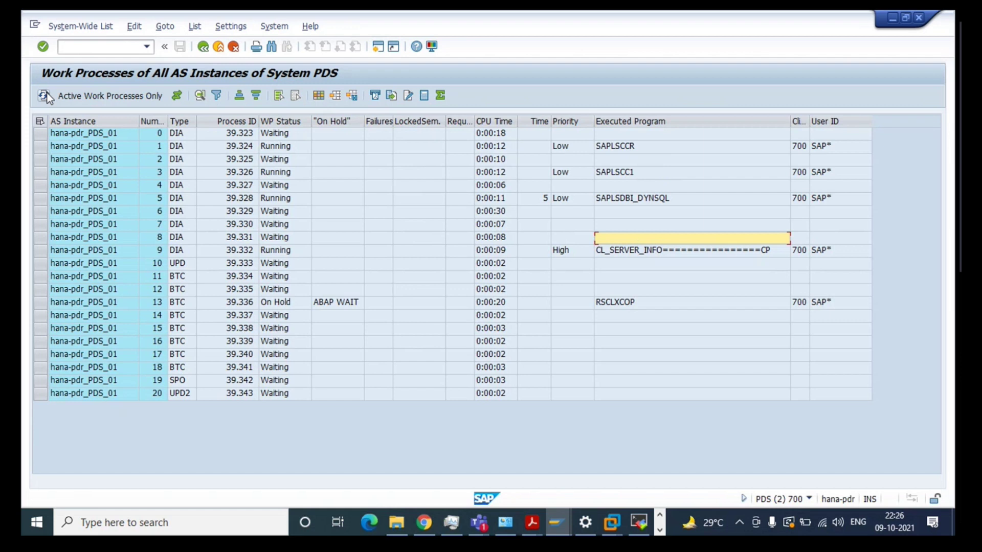
Step: Start the workload monitor with /nst03
left_click(102, 48)
type("/nst03")
key("Return")
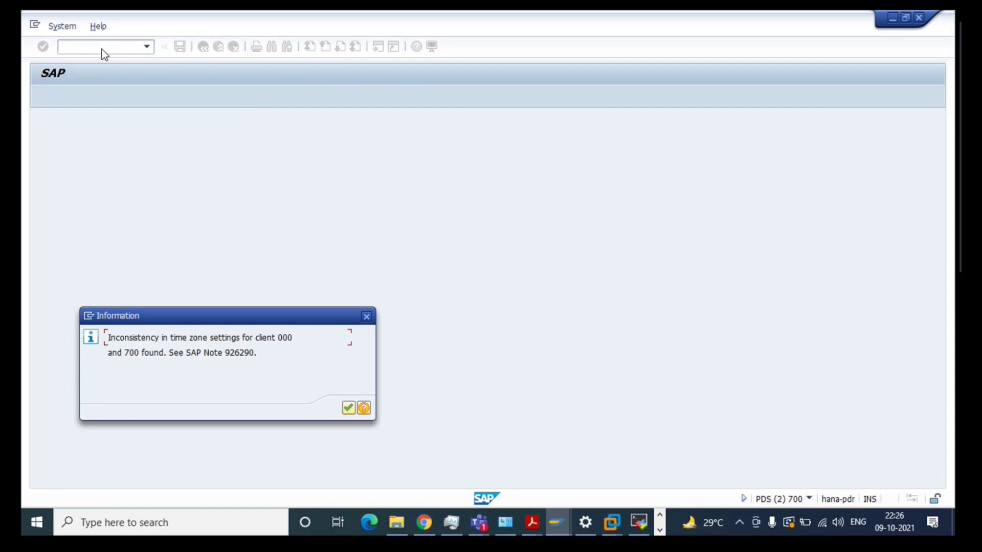
Step: Dismiss the time-zone, UTC and no-system-load-data notices to reach the ST03 Workload Monitor
left_click(367, 317)
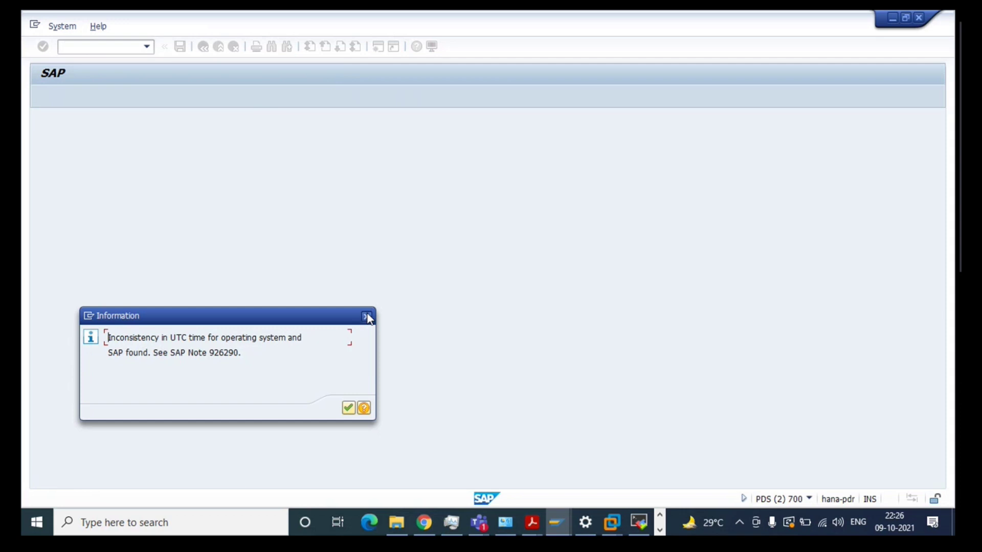
left_click(369, 317)
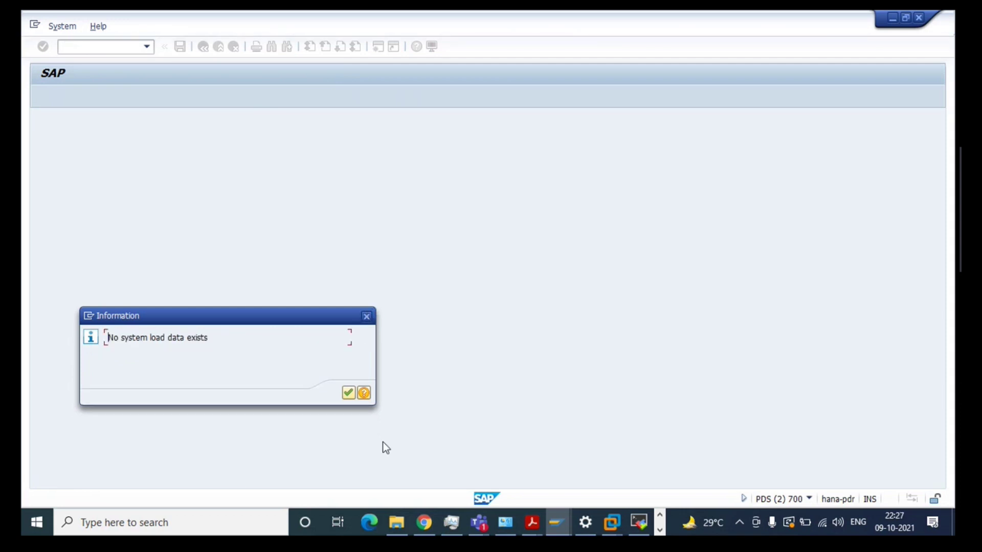
left_click(365, 318)
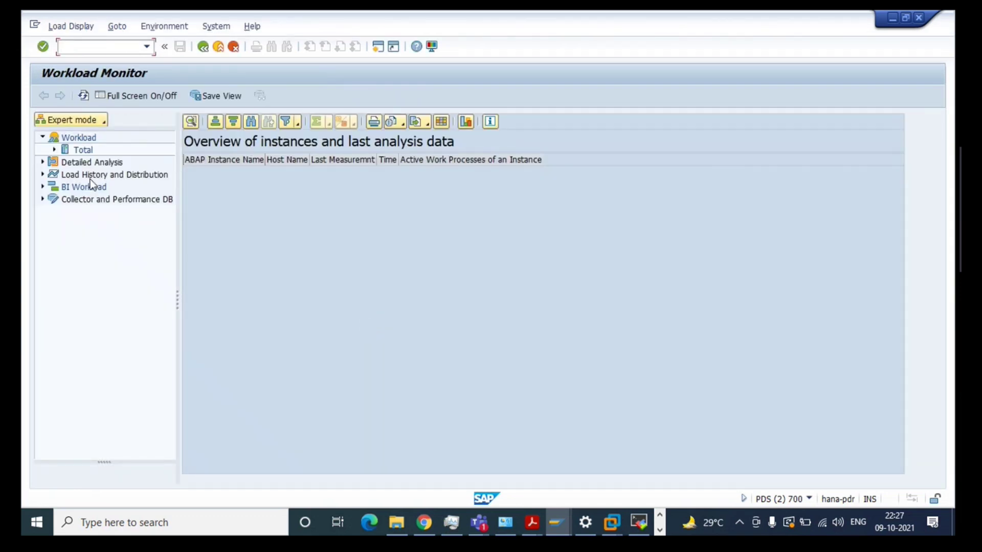
Step: Open Workload > Total > Day > Today, acknowledge the no-load-data notice, and cancel the calculation
left_click(55, 150)
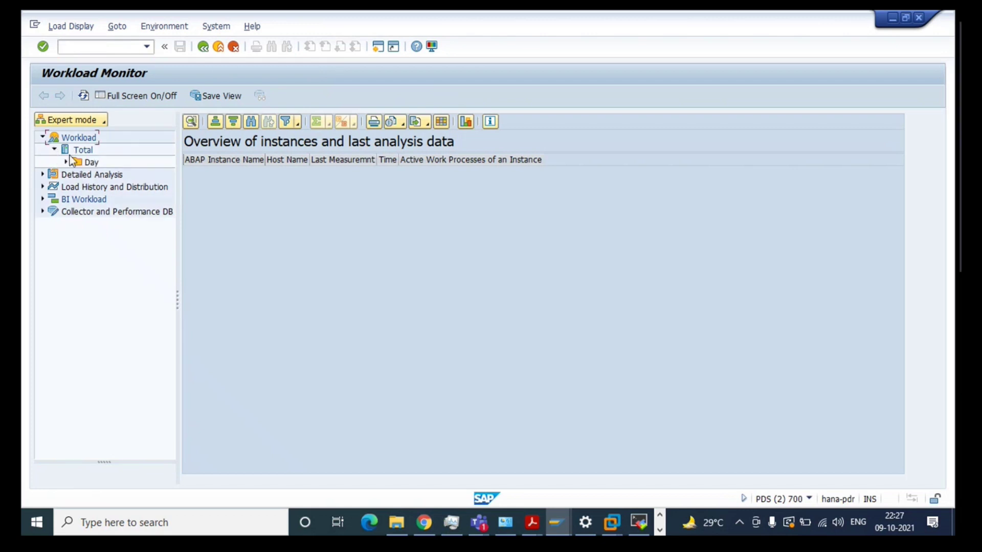
left_click(67, 161)
left_click(103, 175)
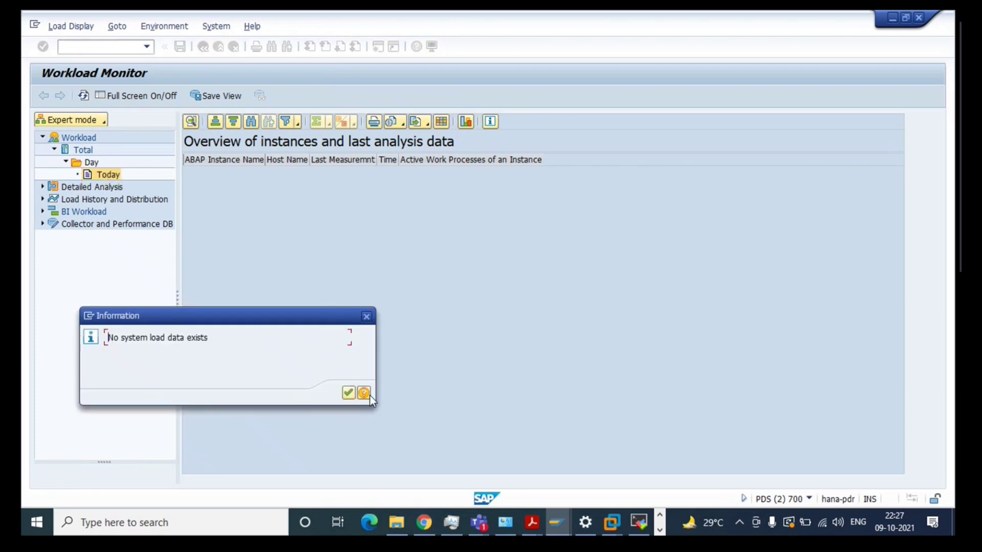
left_click(348, 393)
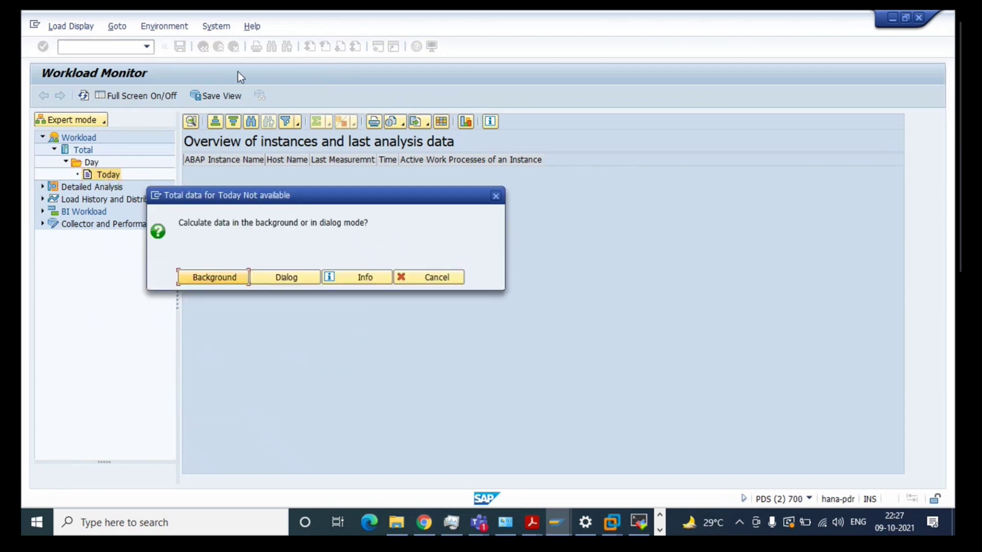
left_click(435, 279)
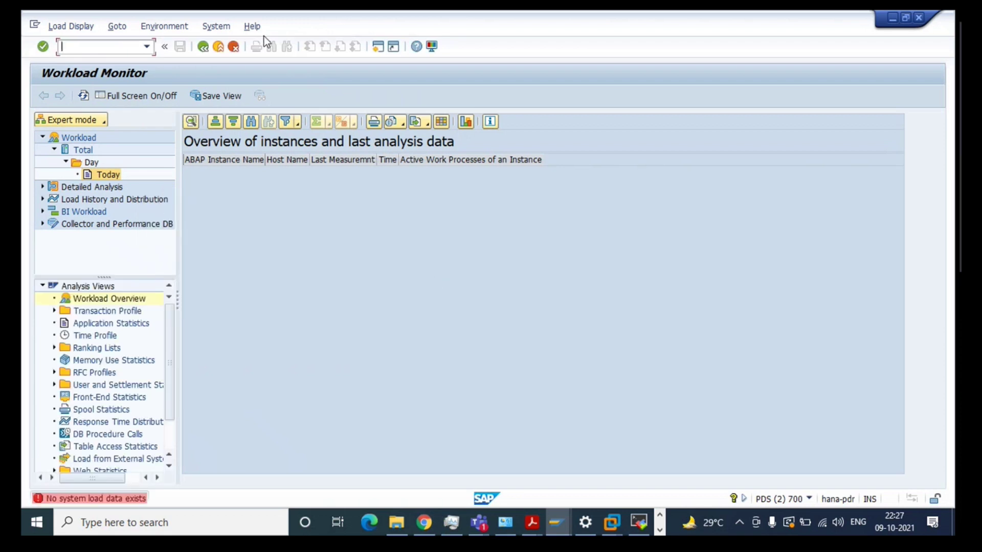
Step: Open and close the help options, then close the Workload Monitor session
left_click(252, 26)
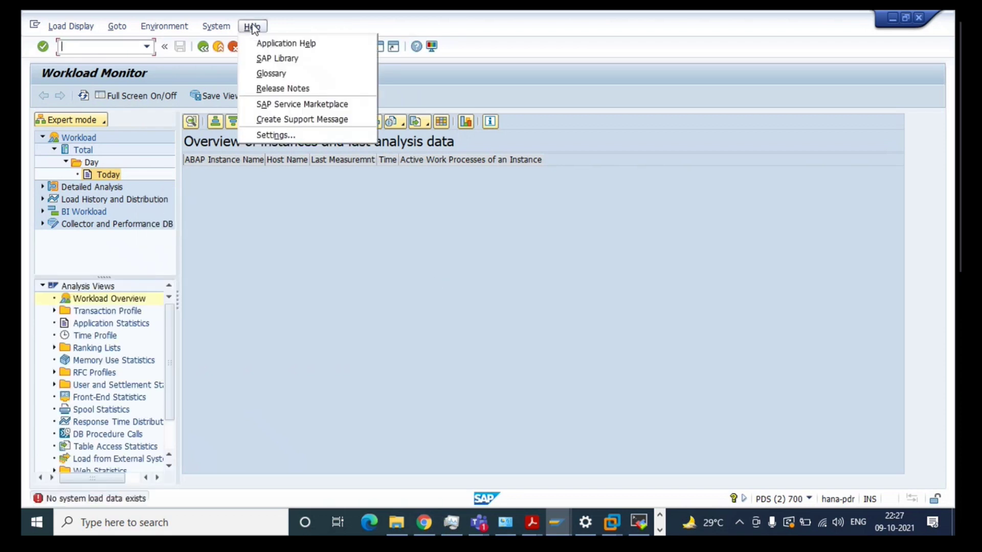
left_click(376, 281)
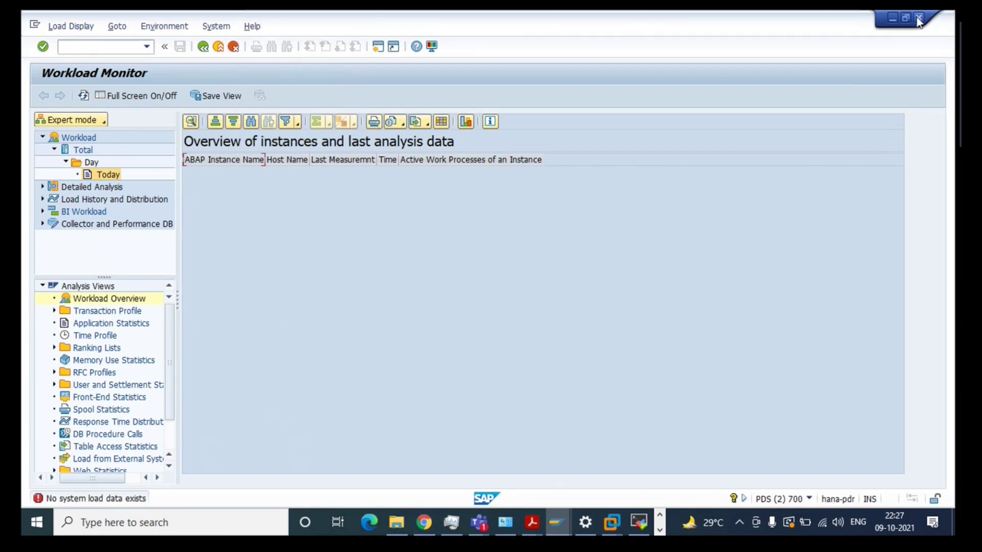
left_click(892, 19)
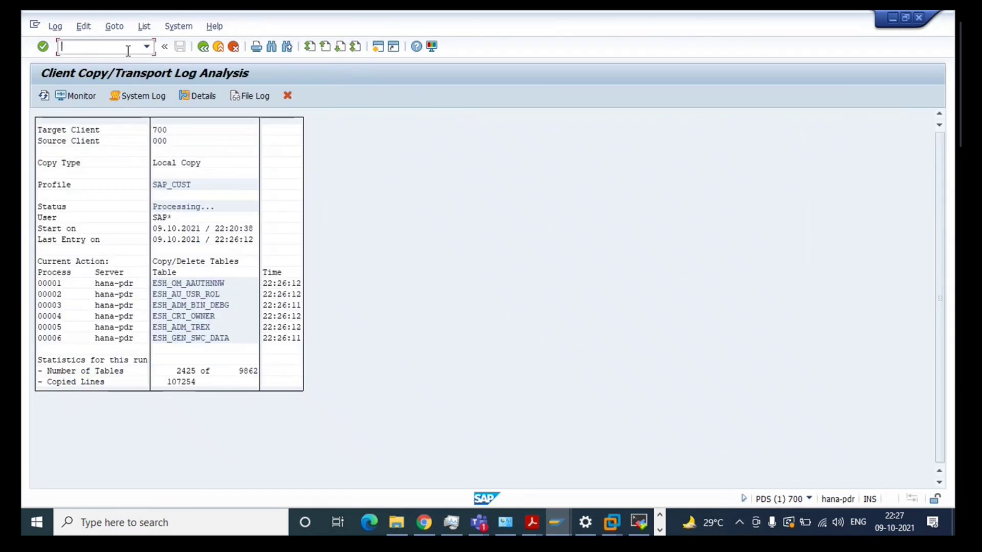
Step: Refresh the copy log to 3244 of 9862 tables, then launch SAP HANA Studio from Windows search
left_click(44, 96)
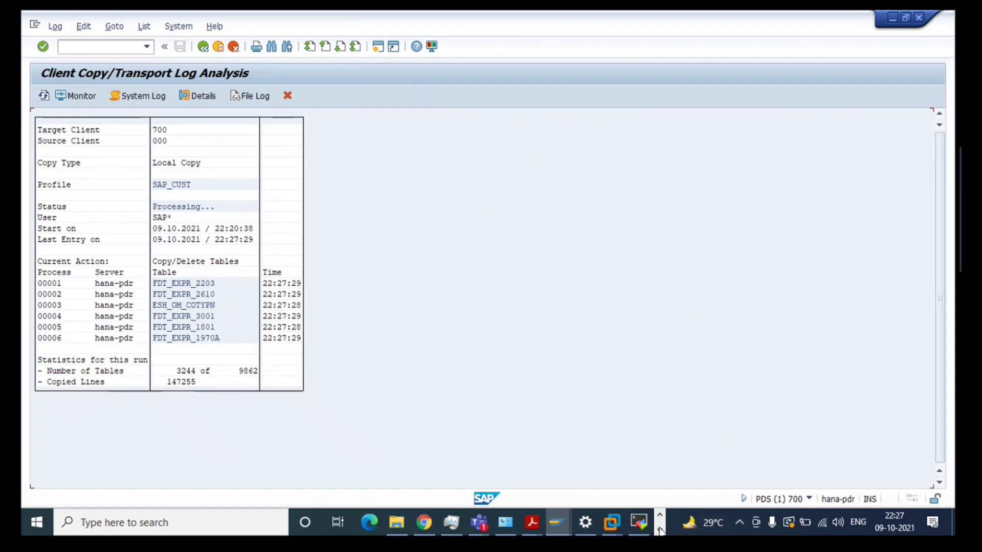
left_click(193, 524)
type("ha")
key("Return")
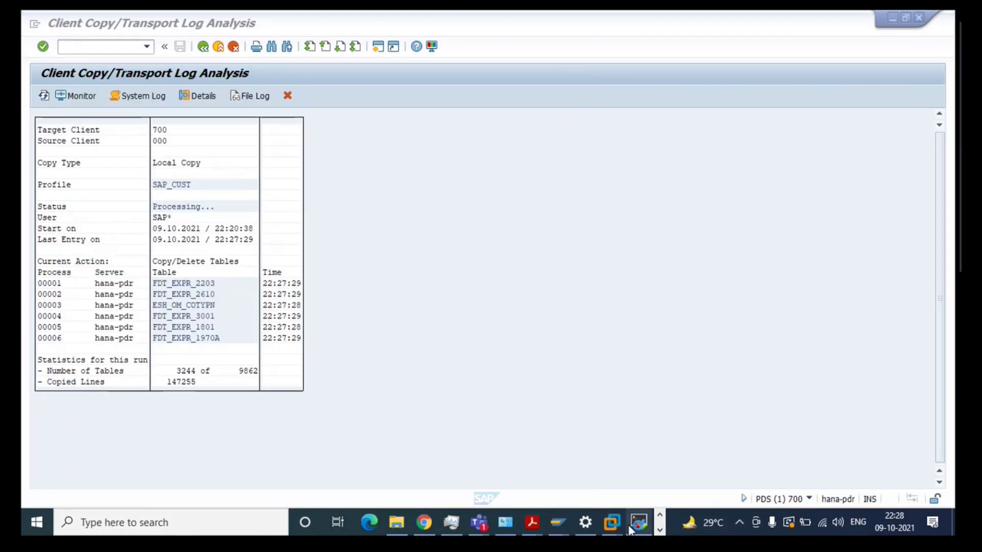
Step: Close the HANA Studio workspace launcher and bring the running studio with PDR@PDR's thread overview forward
mouse_move(638, 523)
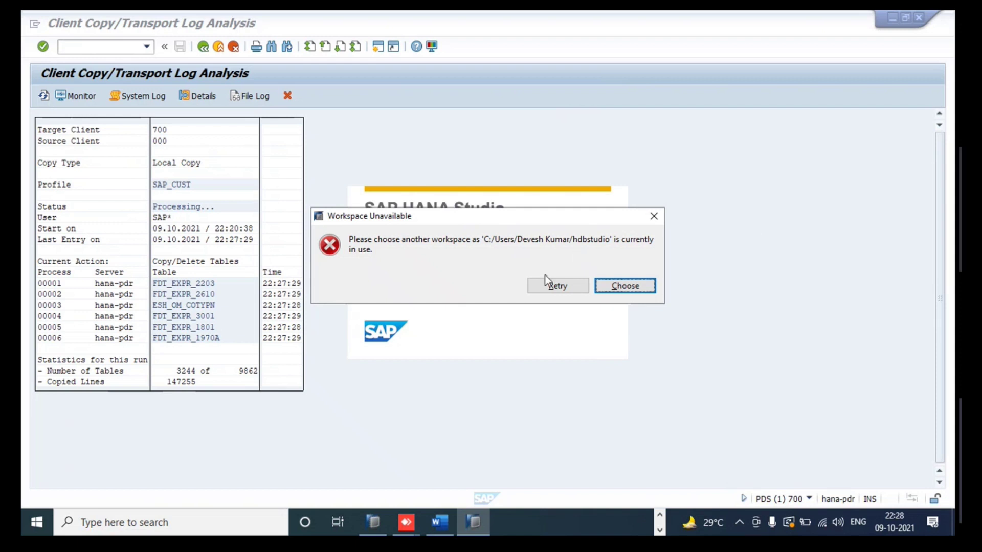
left_click(636, 284)
left_click(596, 303)
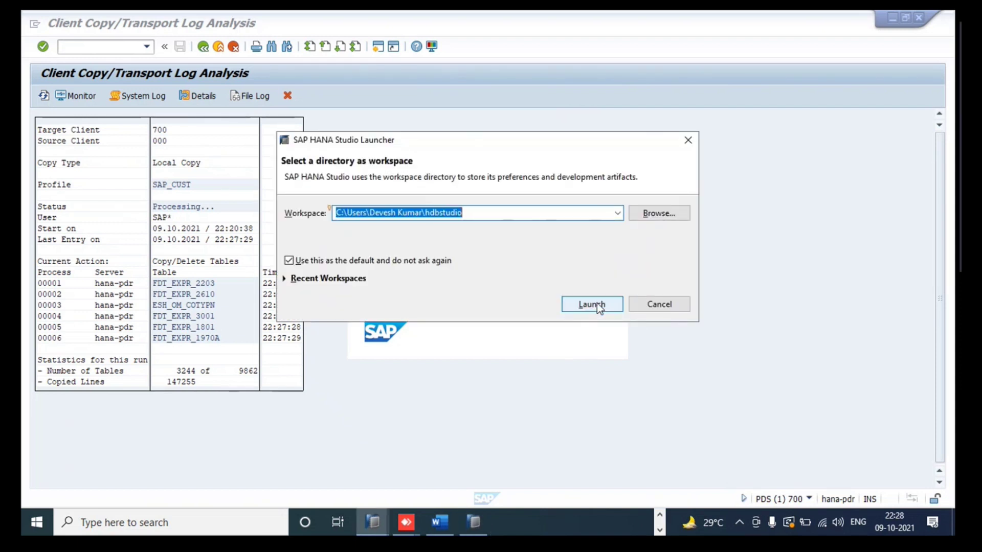
left_click(622, 286)
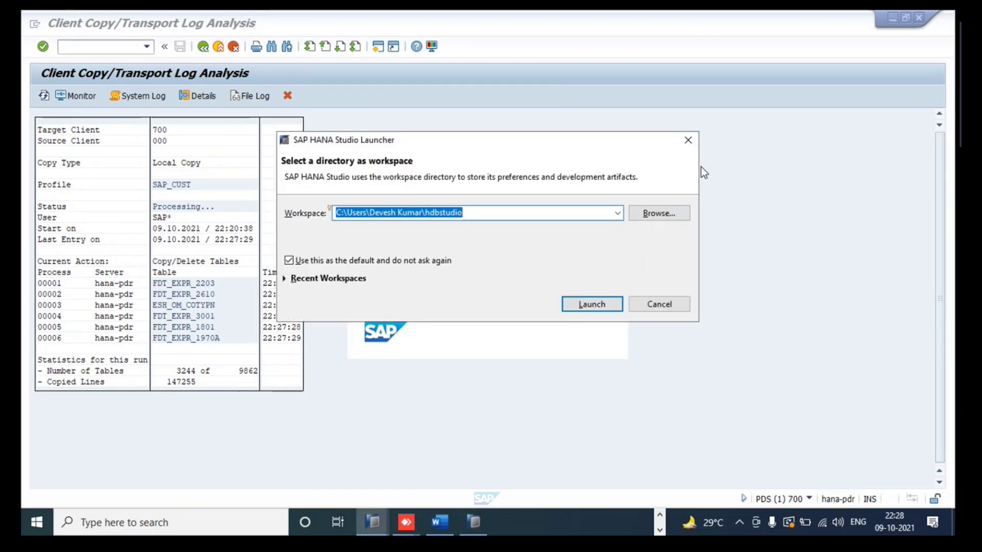
left_click(688, 141)
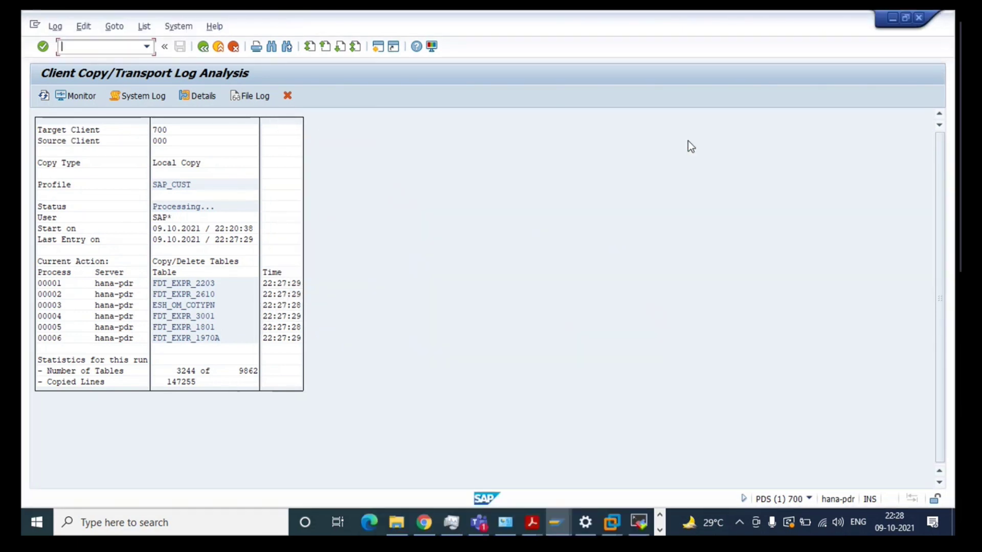
left_click(660, 529)
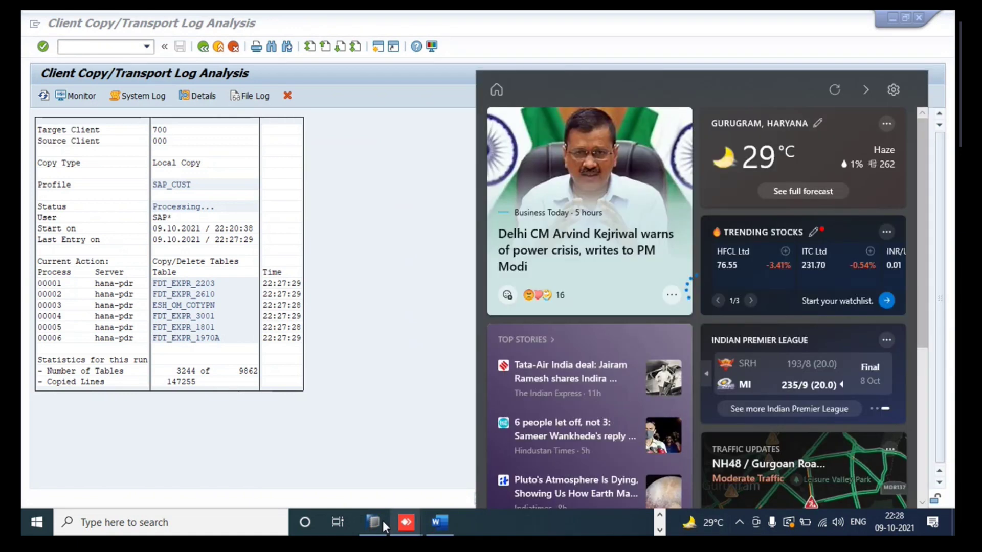
left_click(373, 519)
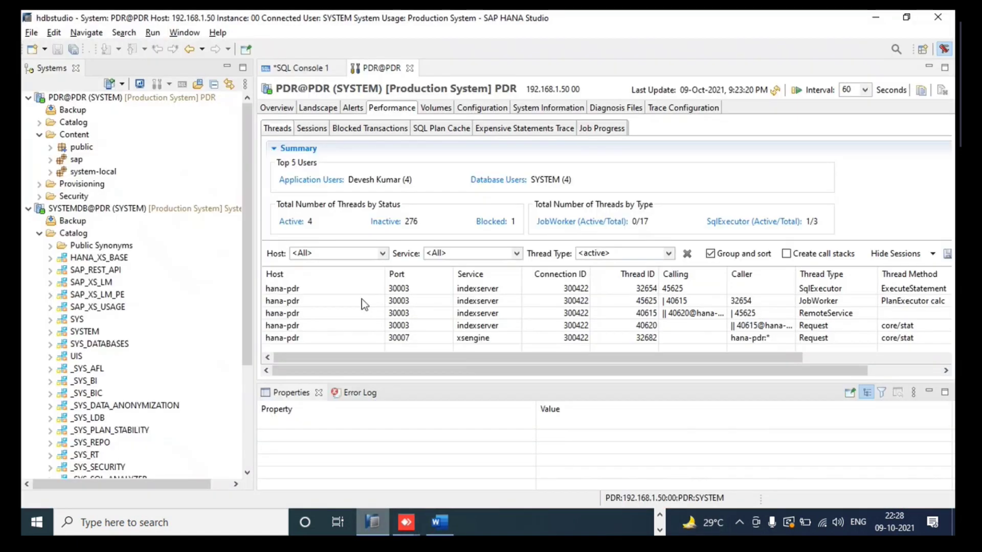
Step: Collapse SYSTEMDB's Catalog and the PDR@PDR tree, then open and cancel the Add System dialog
left_click(40, 233)
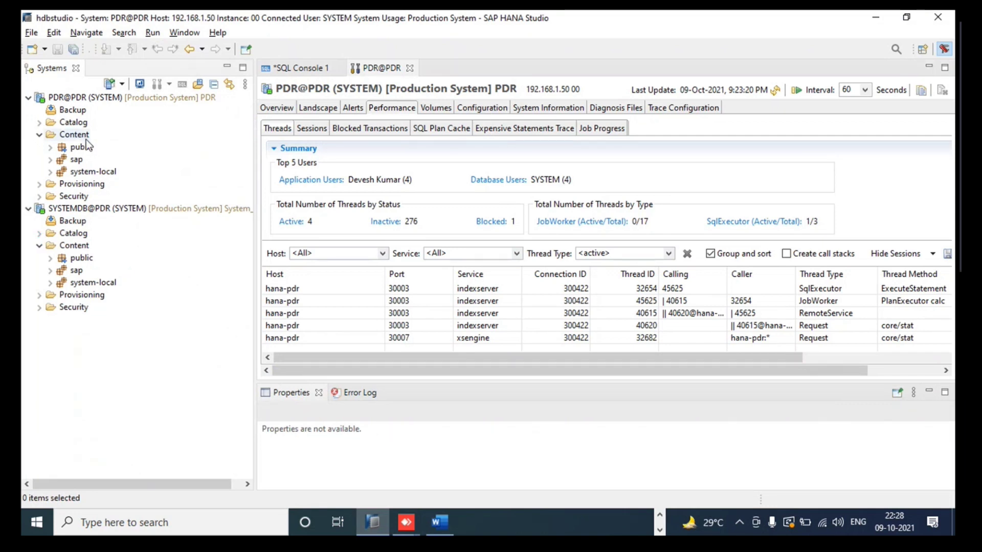
left_click(29, 98)
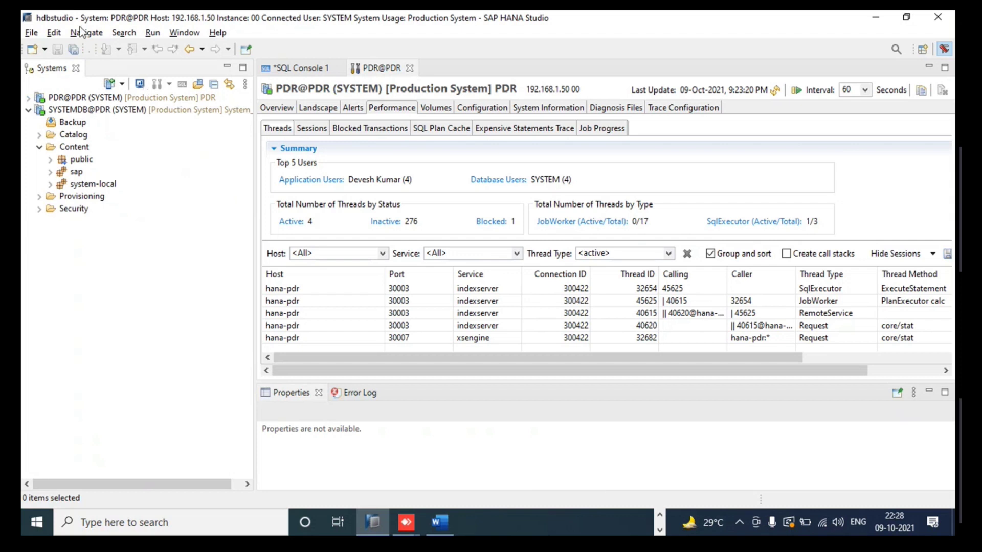
left_click(111, 84)
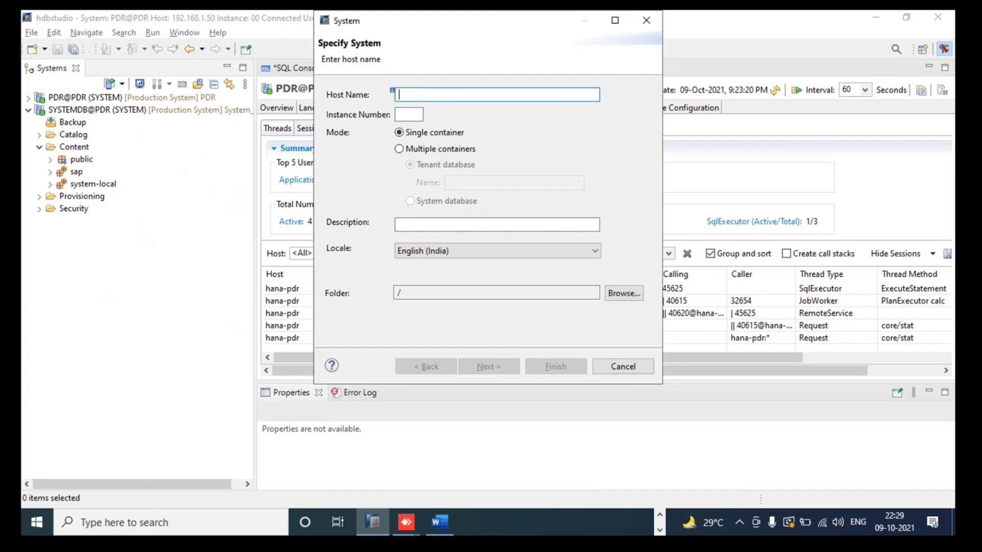
left_click(618, 366)
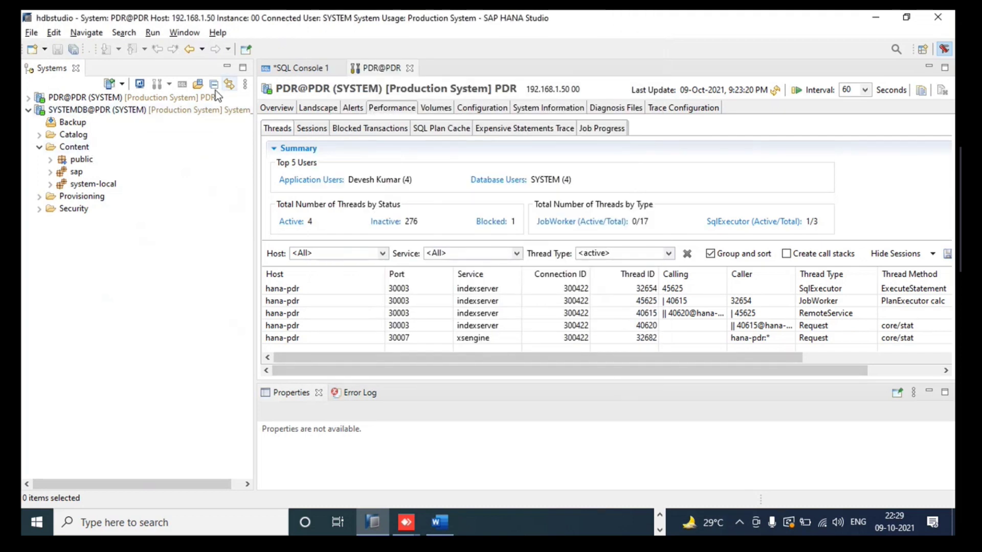
Step: Run 'select * from M_DATABASE;' in a SYSTEMDB@PDR SQL console, confirming the production warning
left_click(81, 112)
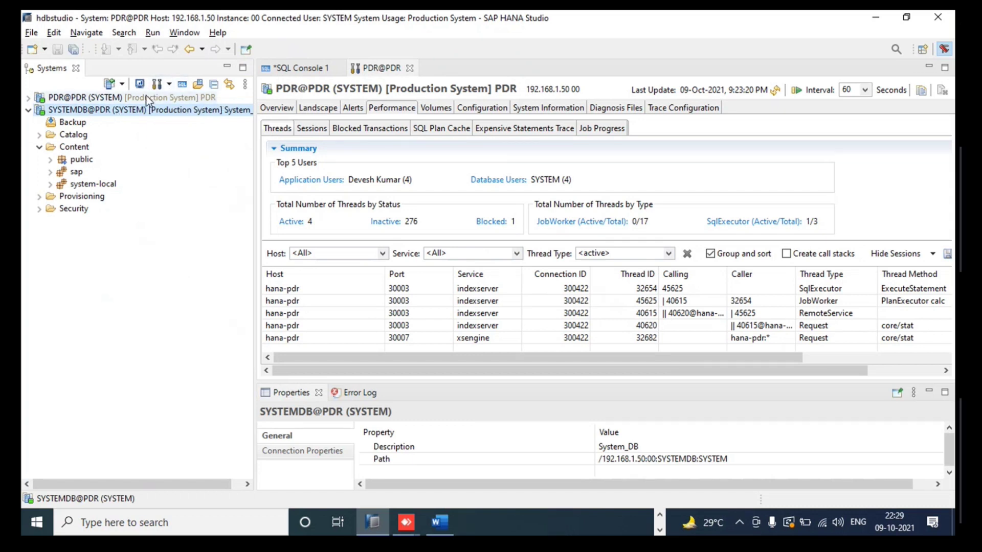
key("ctrl+alt+c")
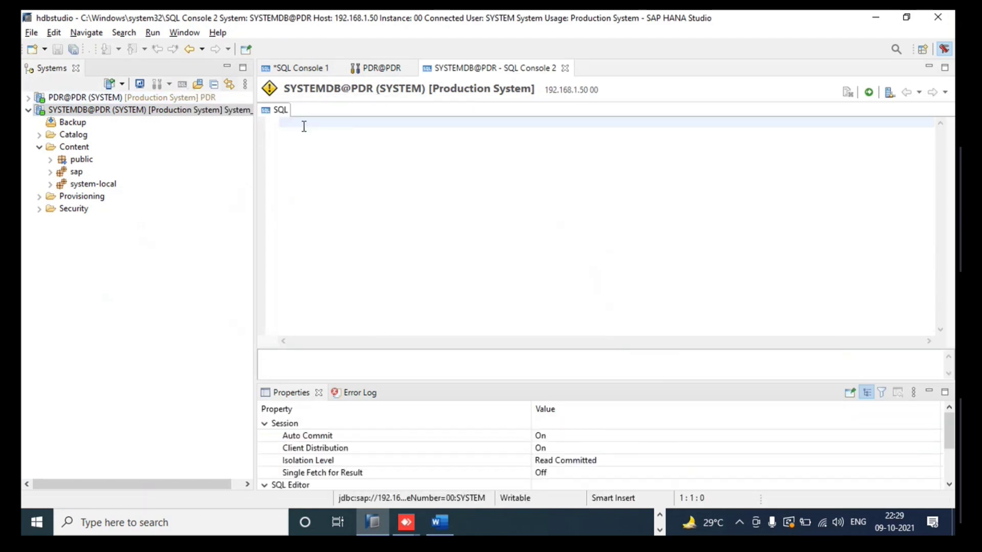
type("select *")
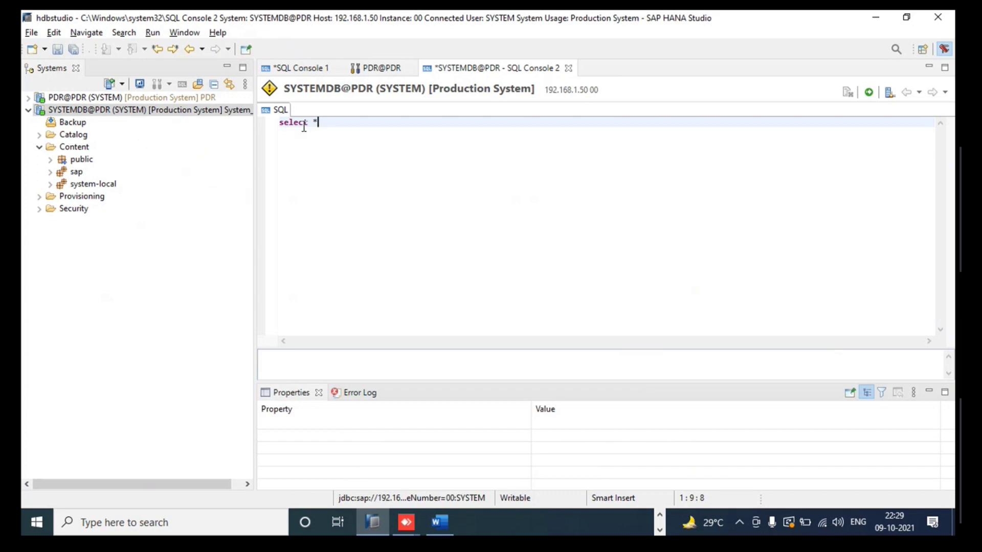
type("from")
type("m")
key("BackSpace")
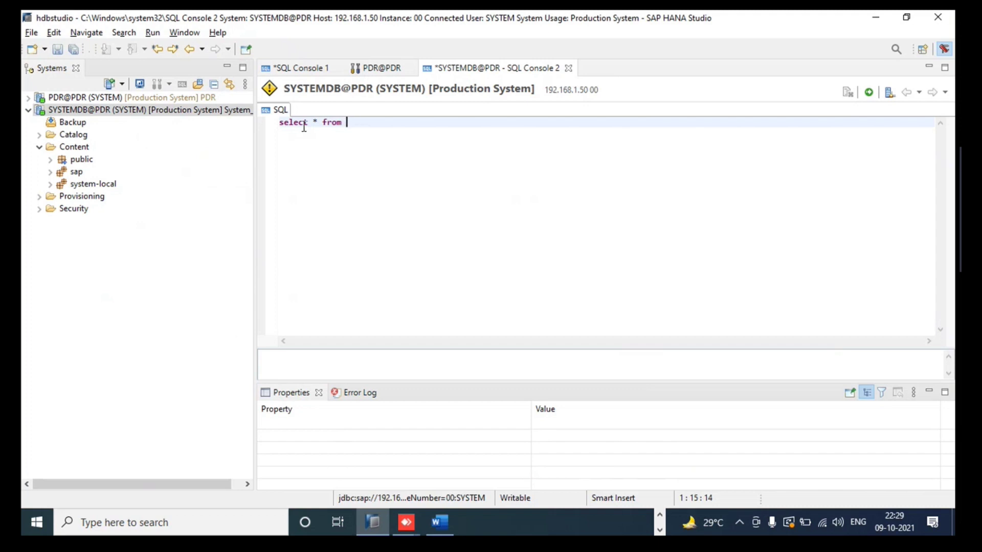
type("M_dat")
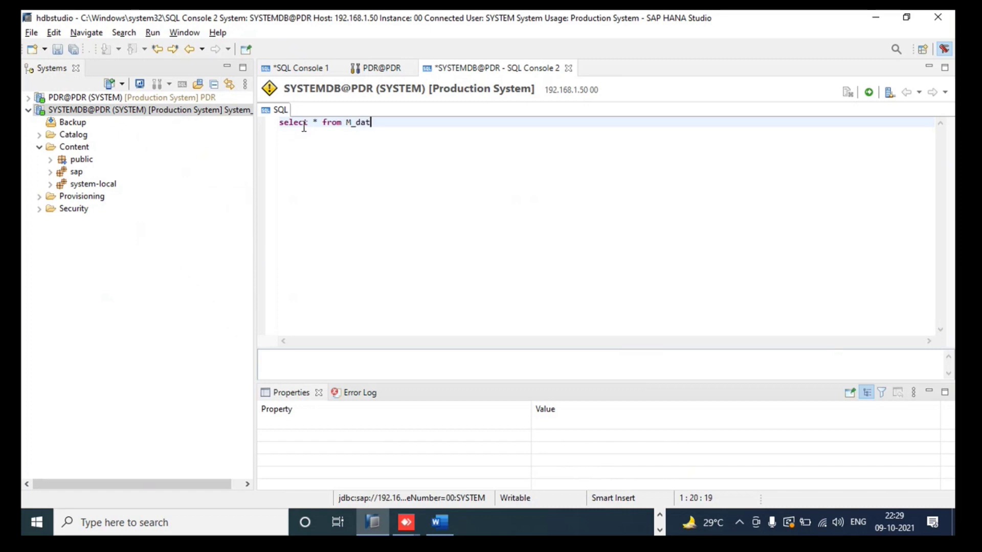
type("abase")
key("Return")
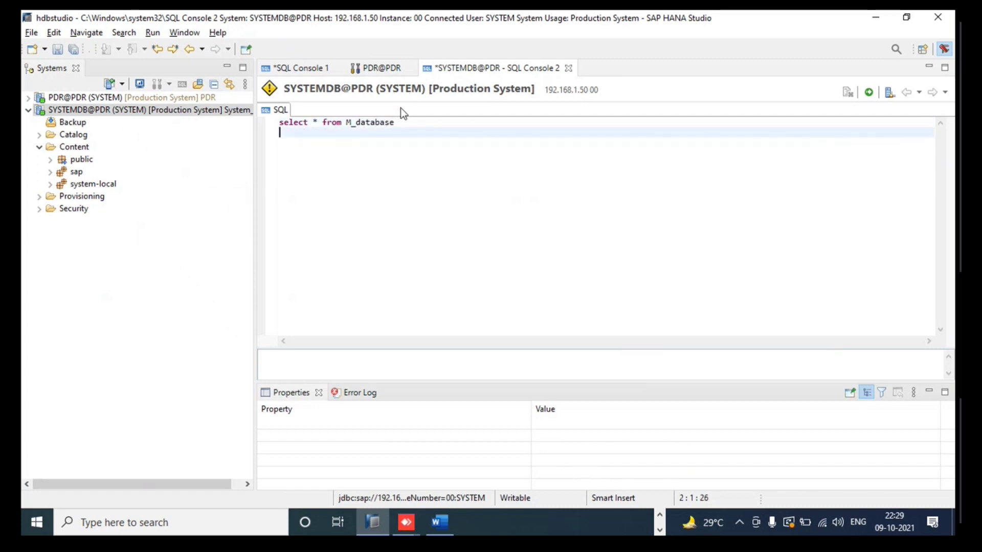
key("BackSpace")
key("BackSpace")
key("BackSpace")
key("BackSpace")
key("BackSpace")
key("BackSpace")
key("BackSpace")
key("BackSpace")
key("BackSpace")
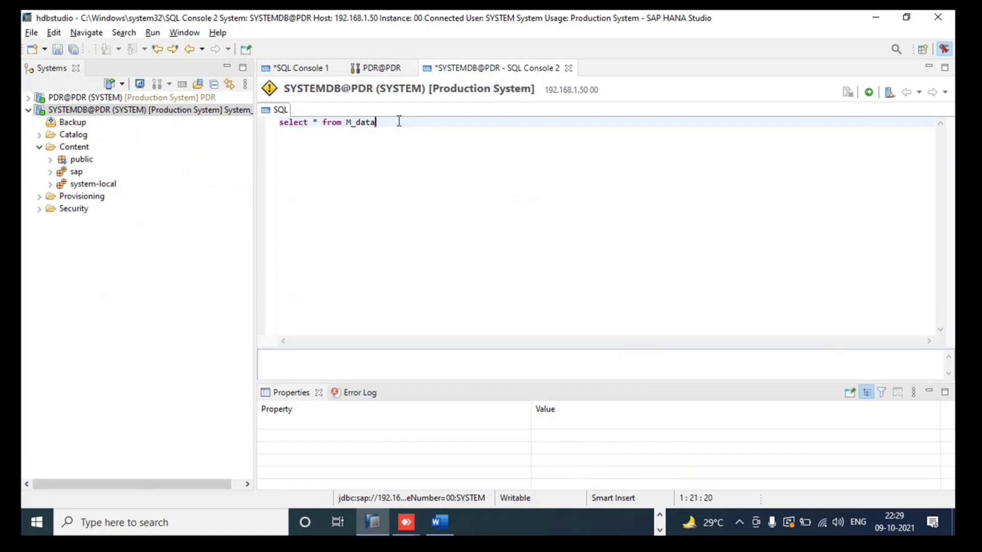
type("DATABASE")
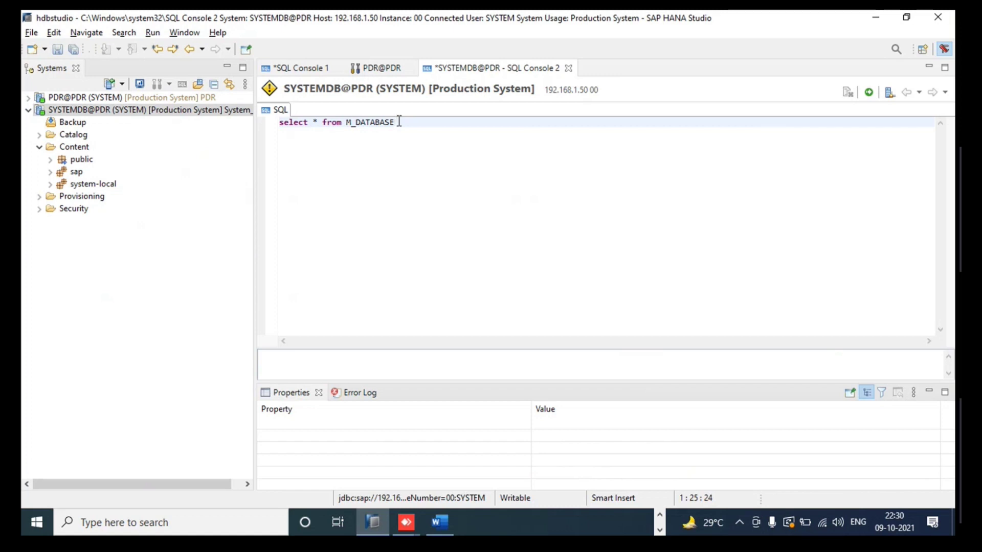
type(";")
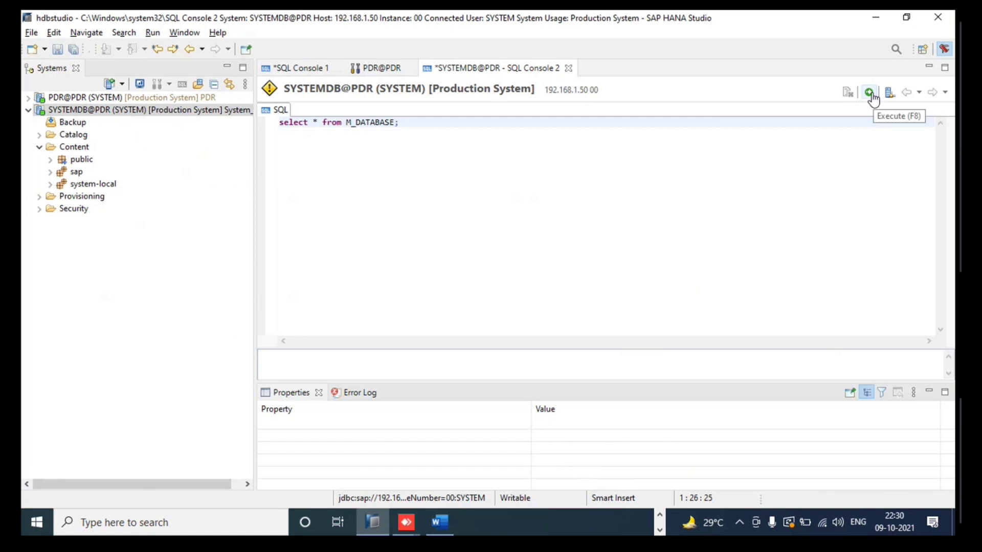
left_click(870, 94)
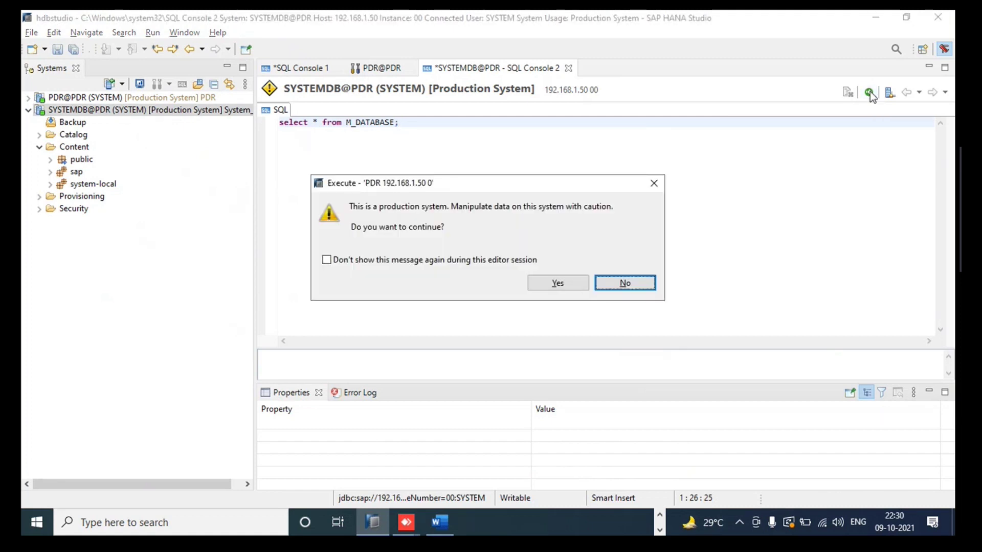
left_click(560, 284)
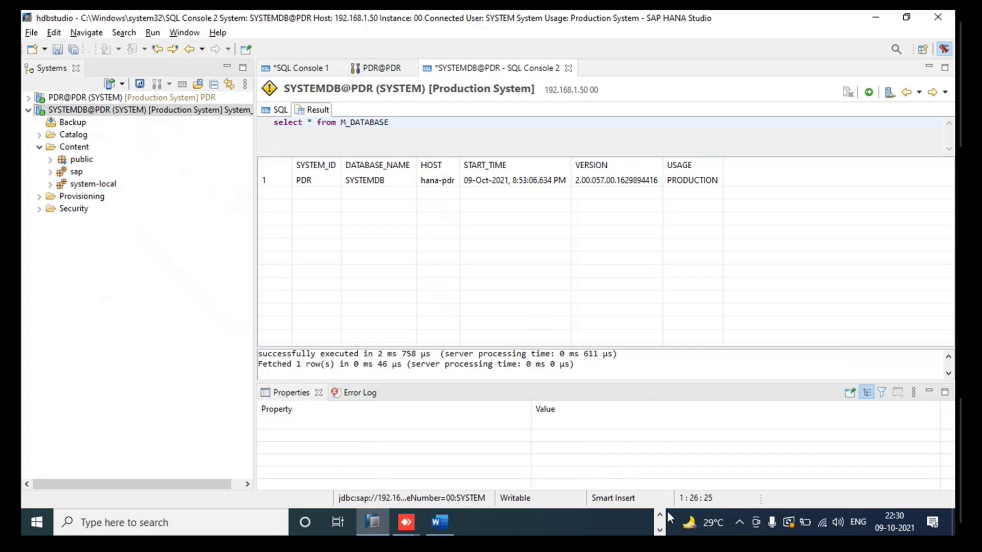
Step: Minimize HANA Studio, the client copy log window and Word, and bring MobaXterm forward
left_click(660, 530)
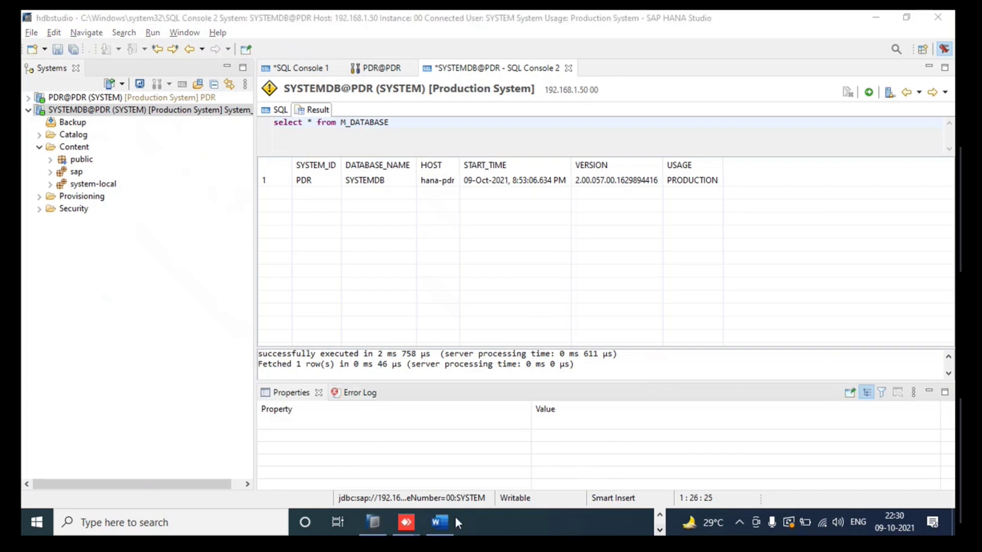
left_click(658, 506)
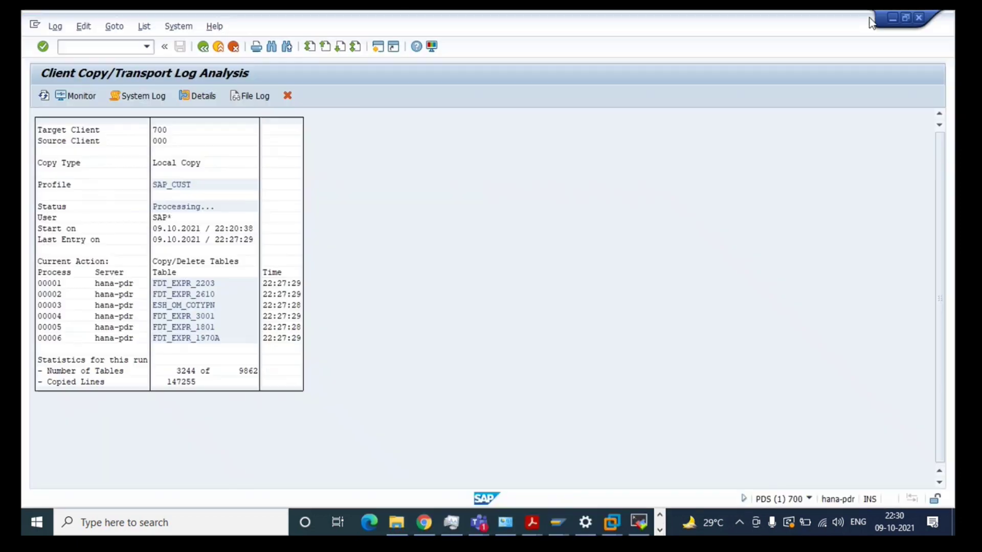
left_click(875, 17)
left_click(891, 18)
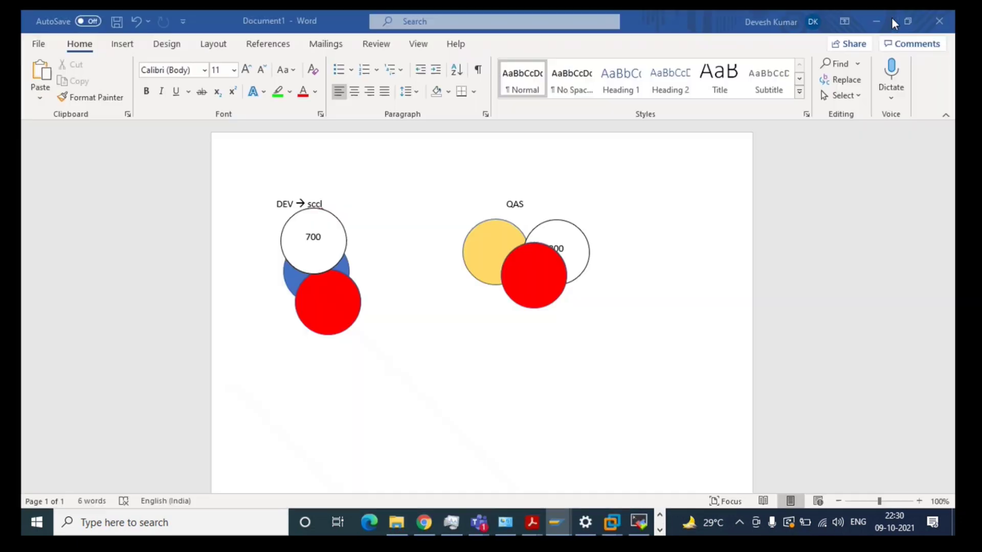
left_click(891, 17)
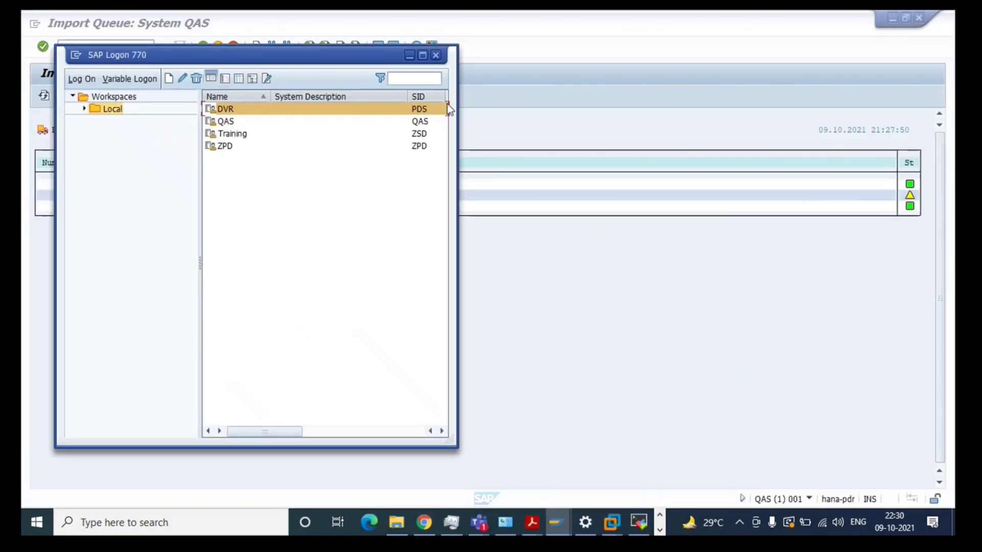
left_click(639, 522)
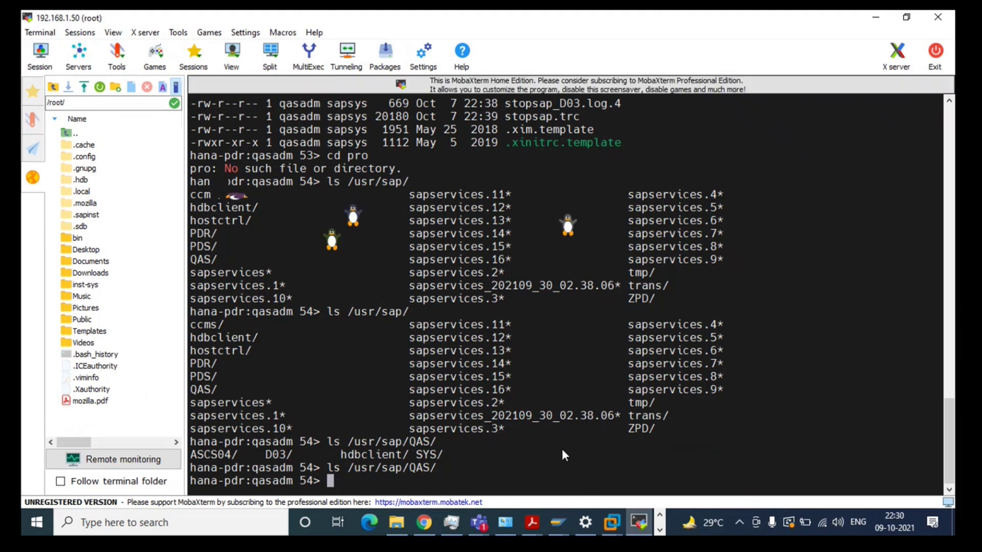
Step: In the second root session, go to /hana and list its contents with ls -al
key("Return")
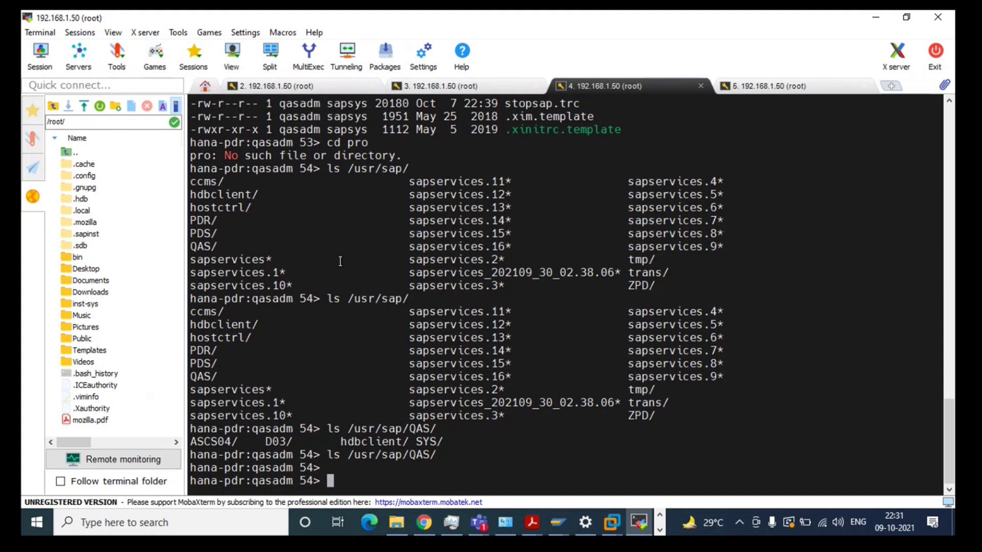
left_click(286, 86)
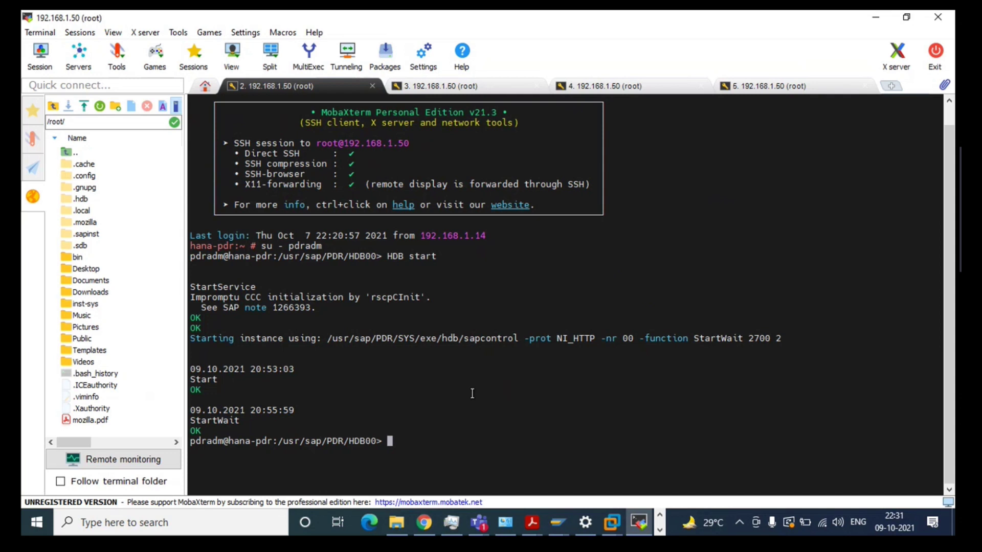
type("cd /hana/")
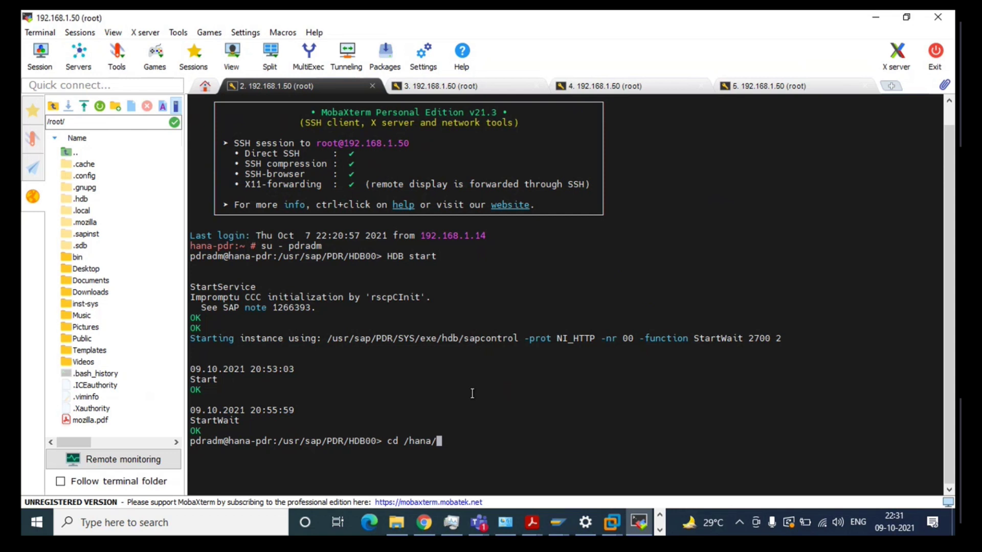
key("Return")
type("ls -al")
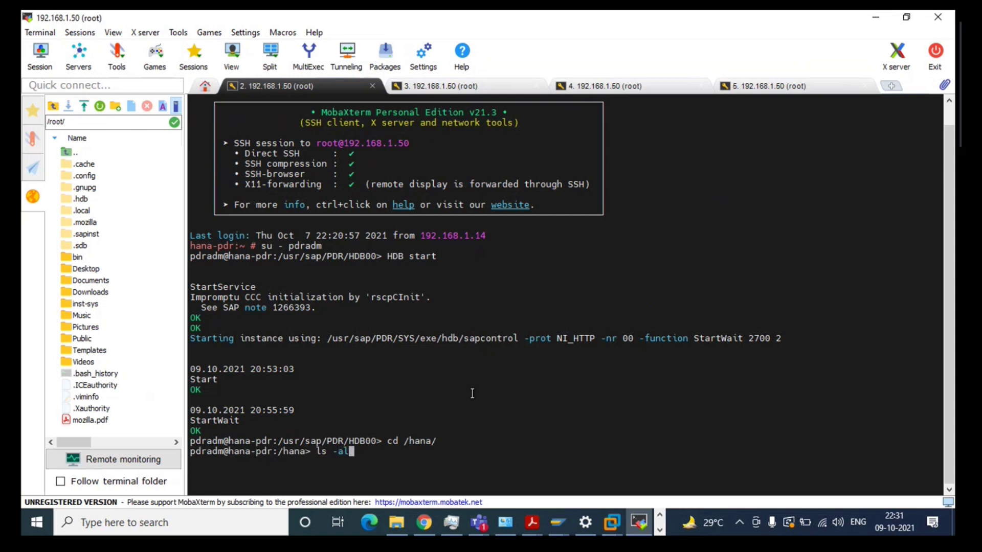
key("Return")
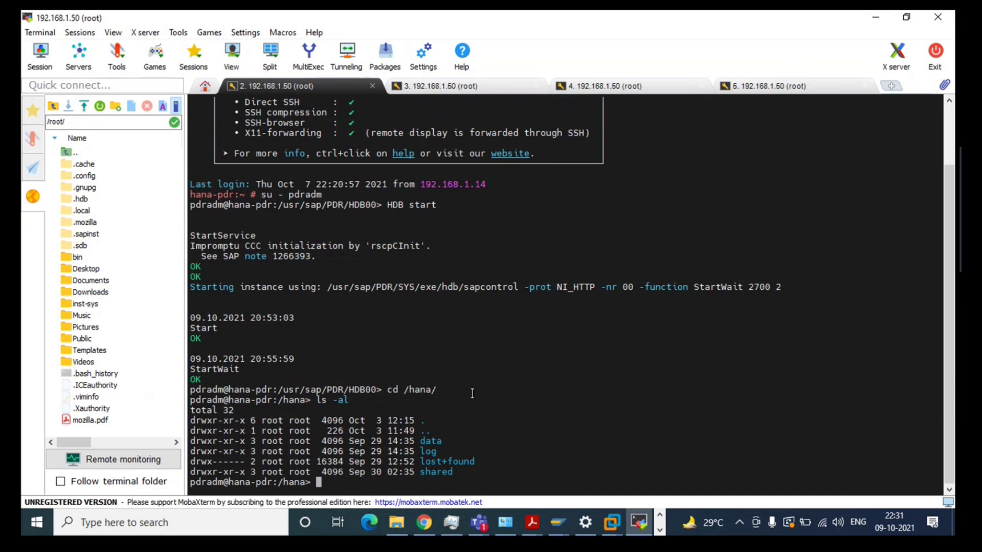
Step: Enter /hana/data and list it oldest first with ls -altr, showing the PDR folder
type("cd data/")
key("Return")
type("ls a-l")
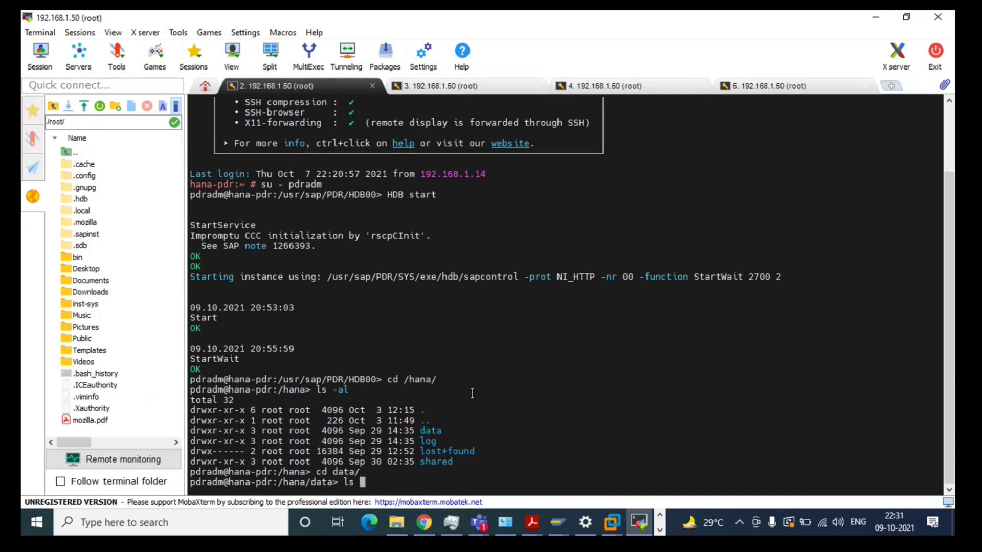
type("ls altr")
key("Return")
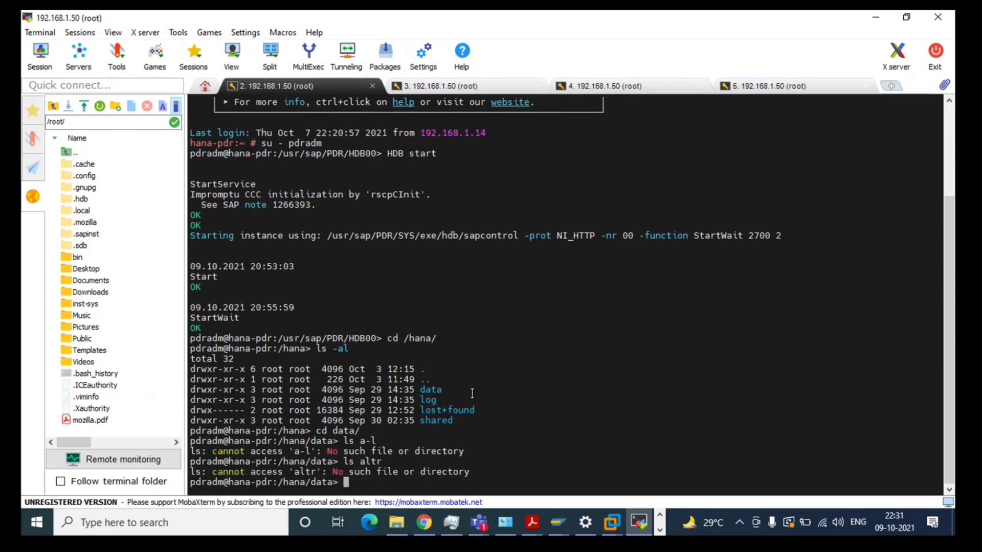
type("ls -")
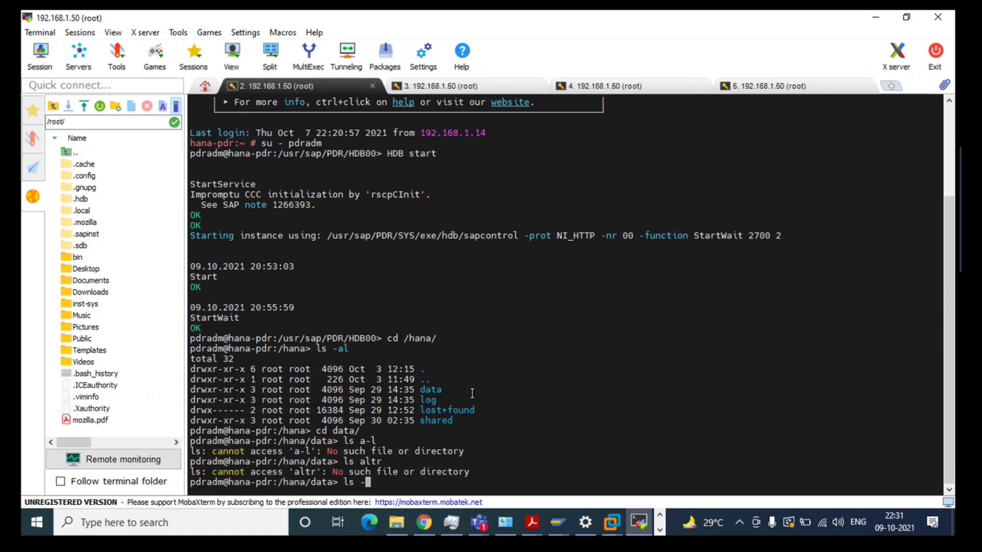
type("altr")
key("Return")
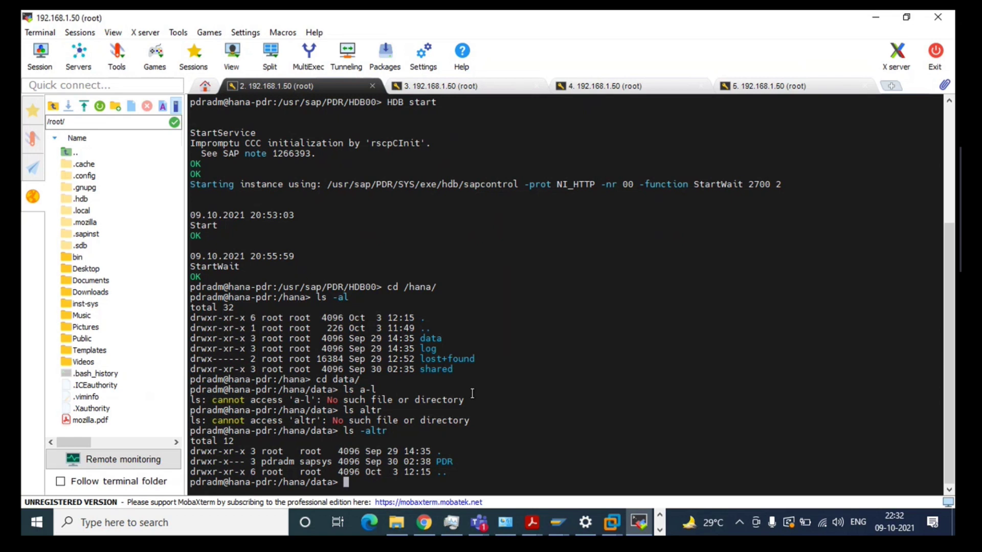
Step: Minimize MobaXterm, switch to the client copy progress log and refresh it
left_click(876, 17)
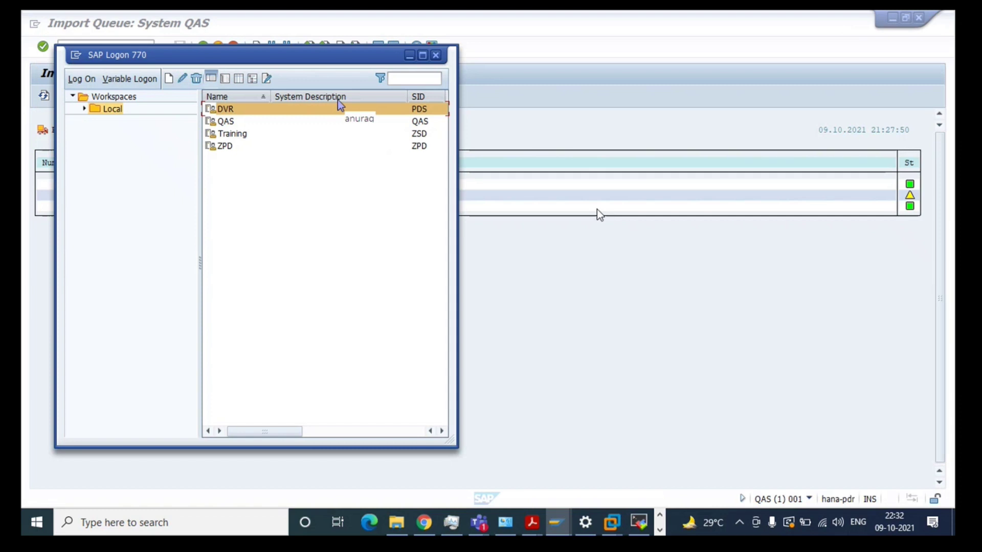
left_click(621, 268)
left_click(556, 522)
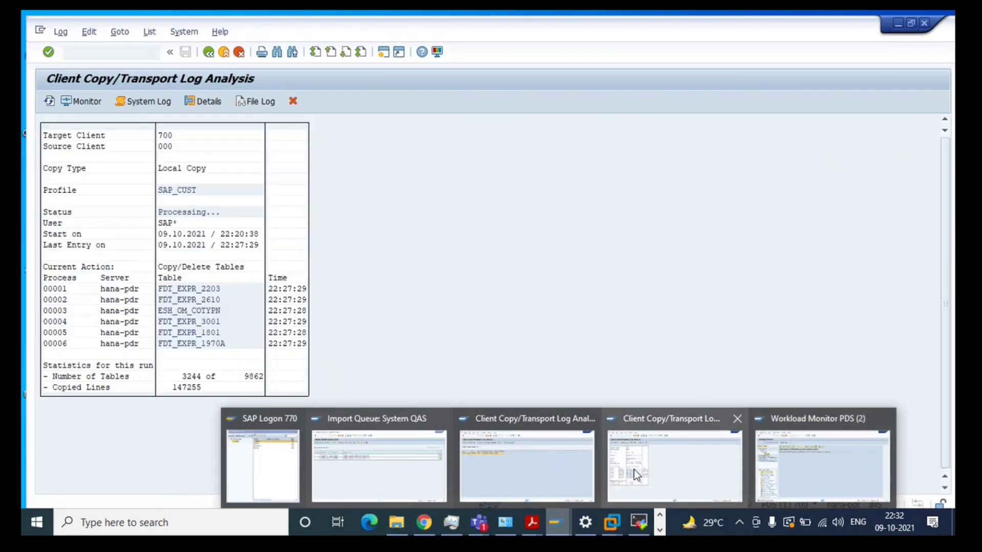
left_click(639, 468)
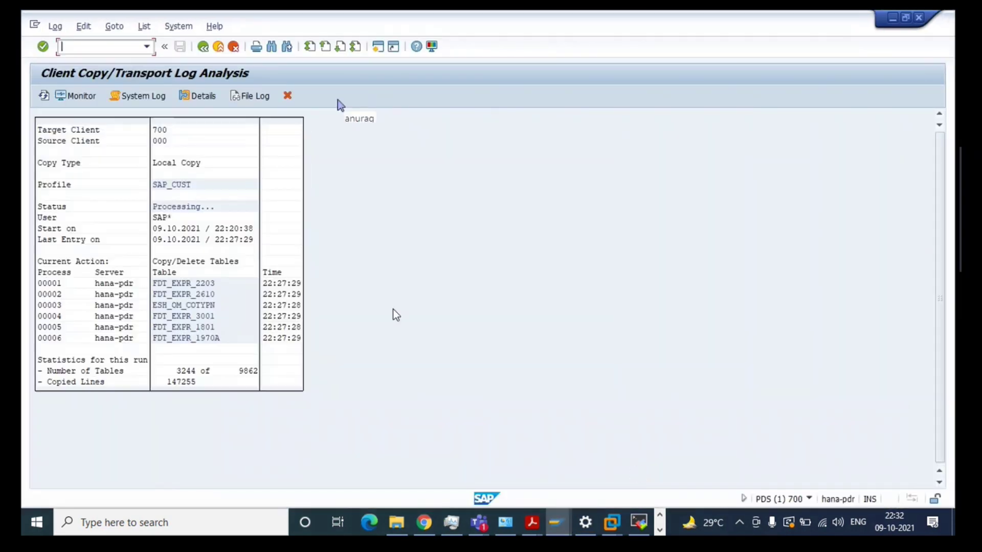
left_click(43, 96)
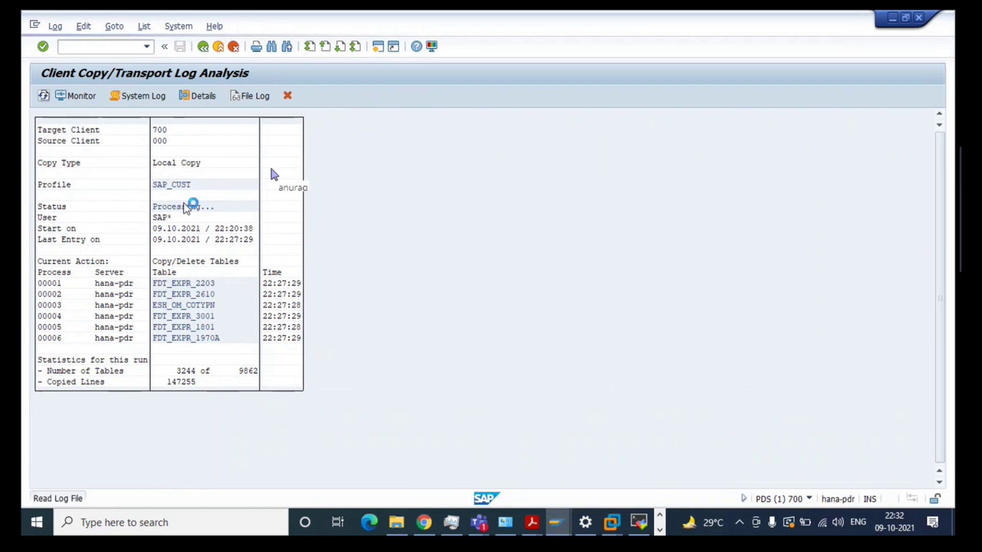
Step: Switch to the client copies list window showing the completed SAP_ALL copy from 001
left_click(567, 526)
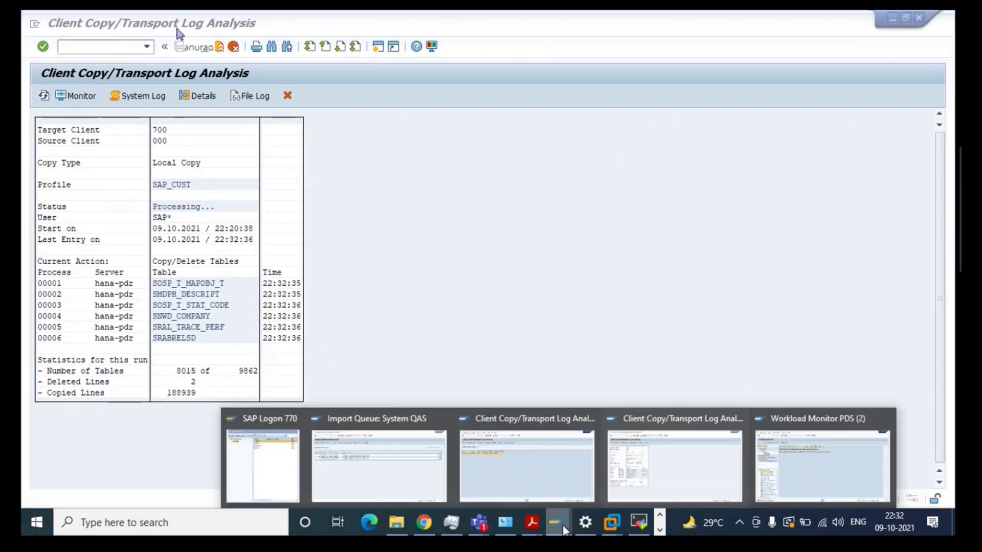
left_click(547, 468)
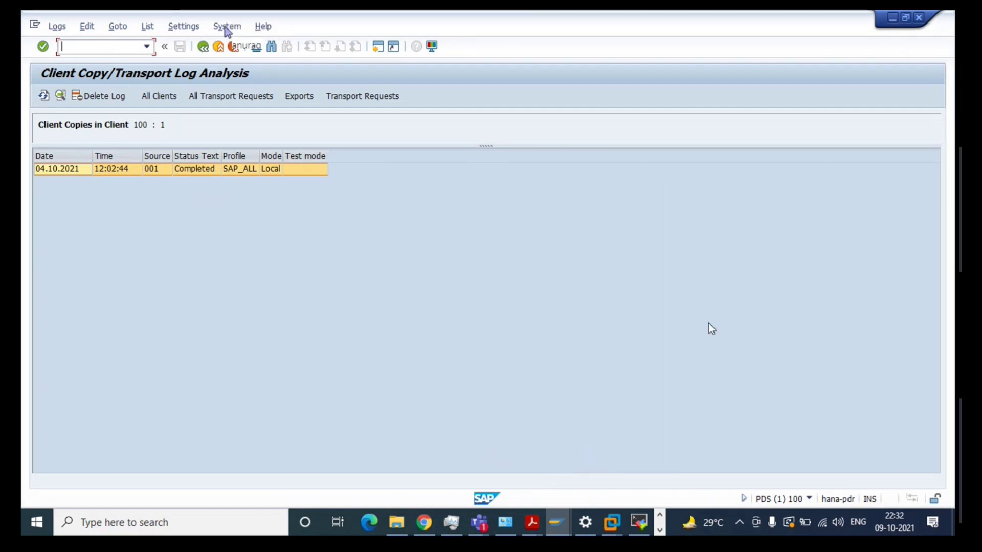
mouse_move(559, 520)
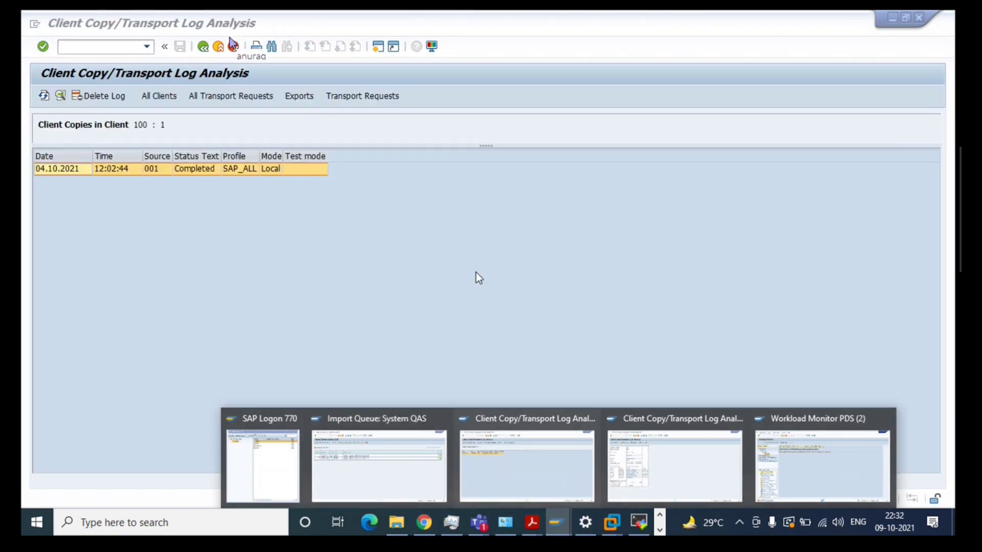
left_click(450, 258)
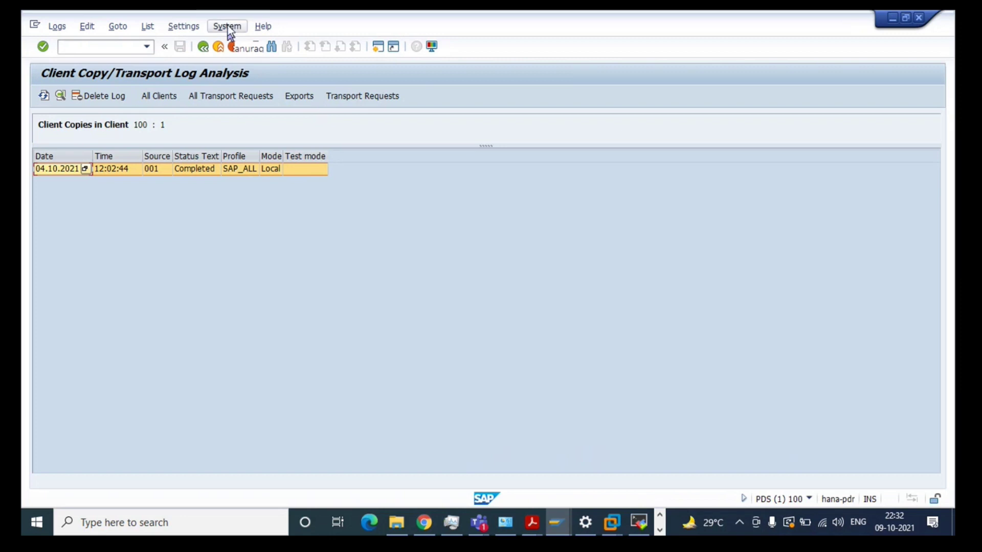
left_click(228, 28)
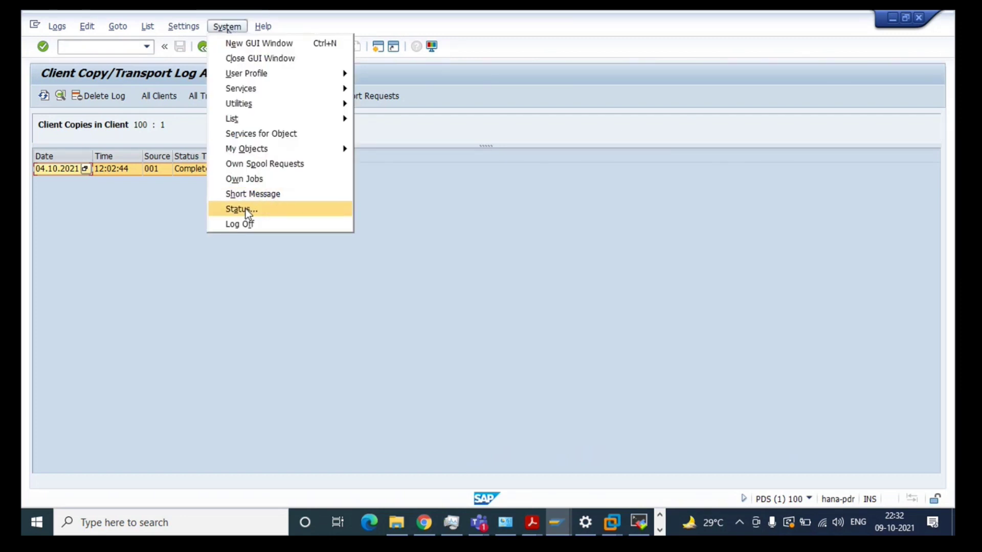
left_click(247, 209)
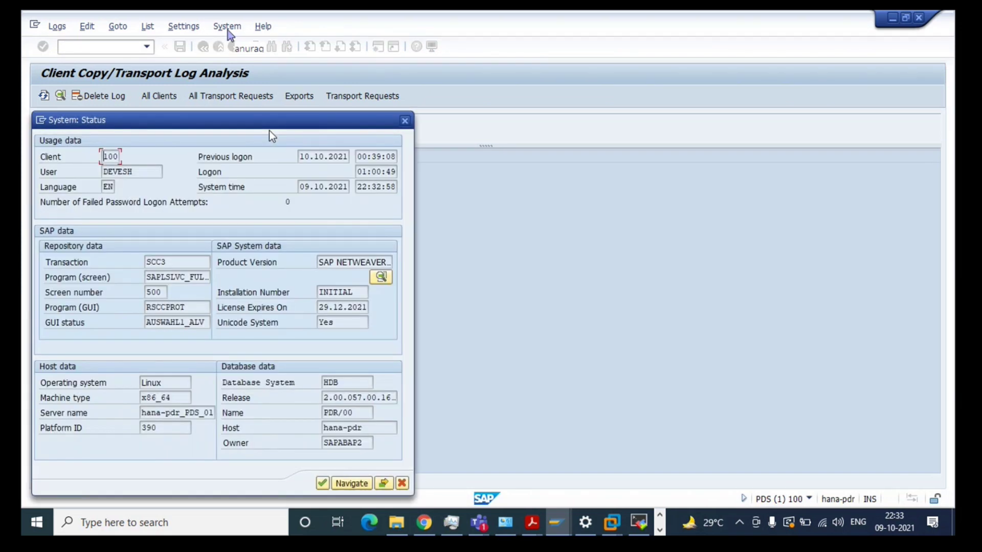
left_click(383, 281)
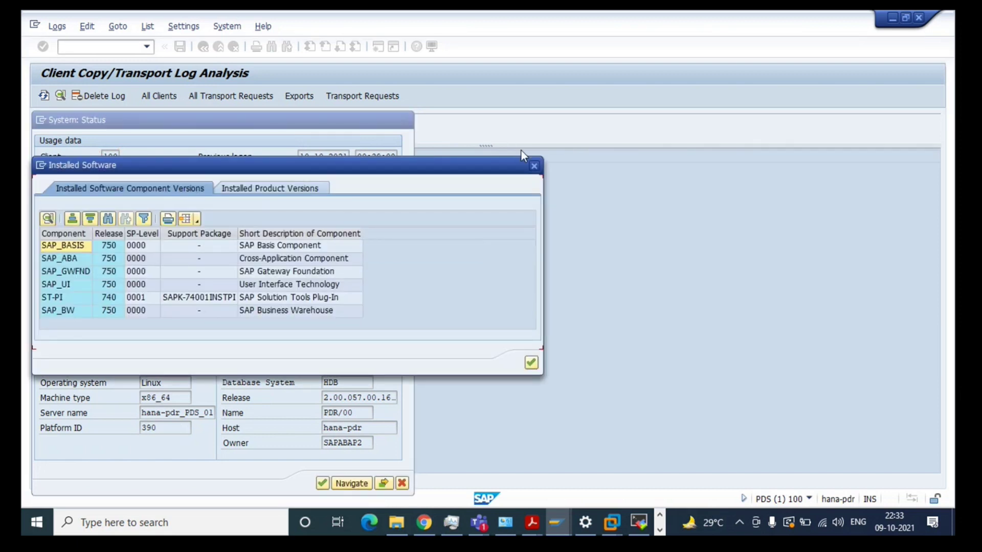
left_click(533, 166)
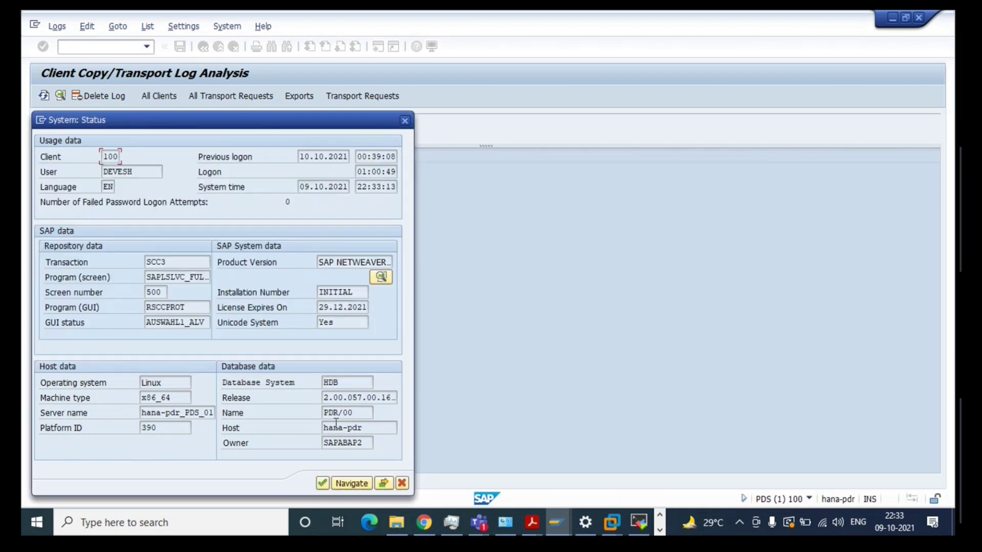
left_click_drag(352, 412, 323, 414)
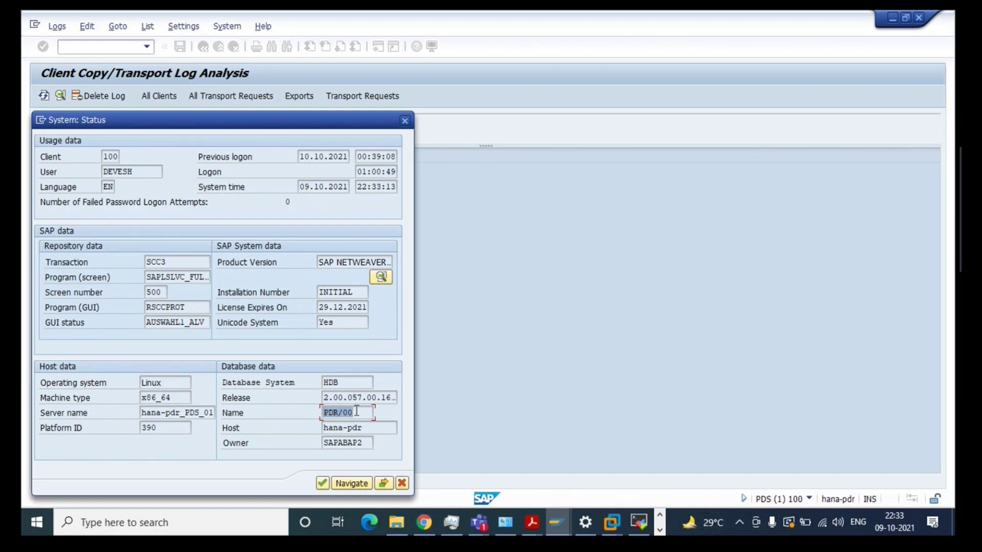
left_click(404, 486)
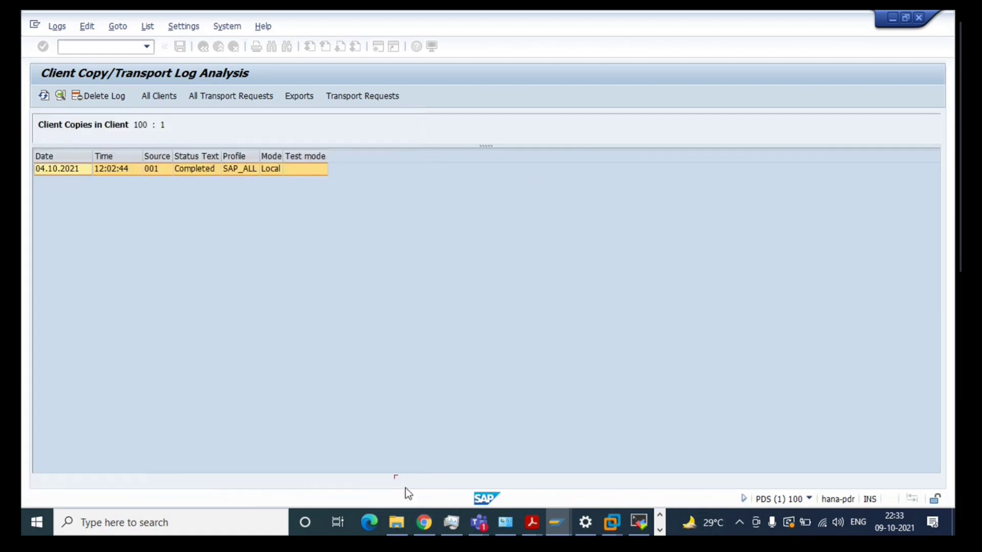
Step: Bring the Import Queue: System QAS window to the front
mouse_move(401, 524)
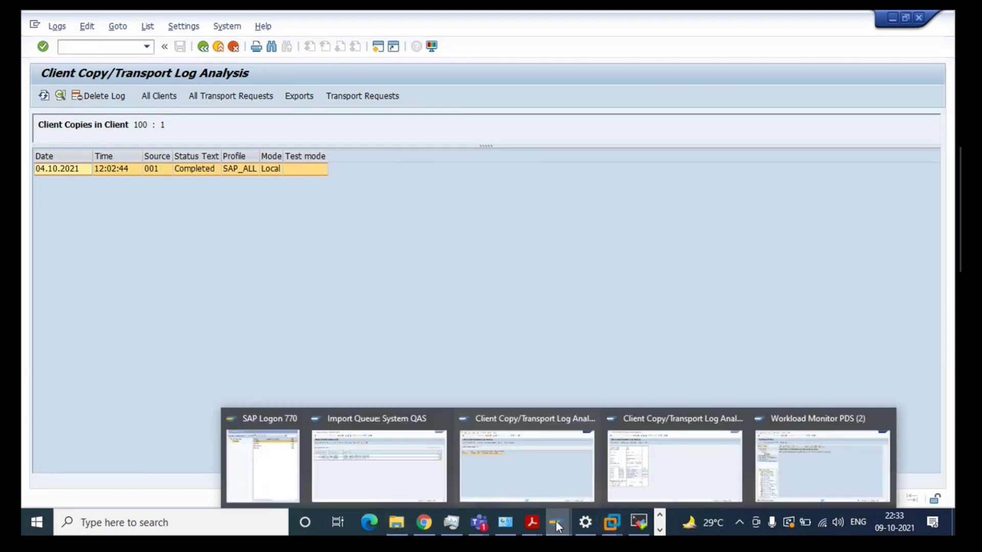
left_click(558, 519)
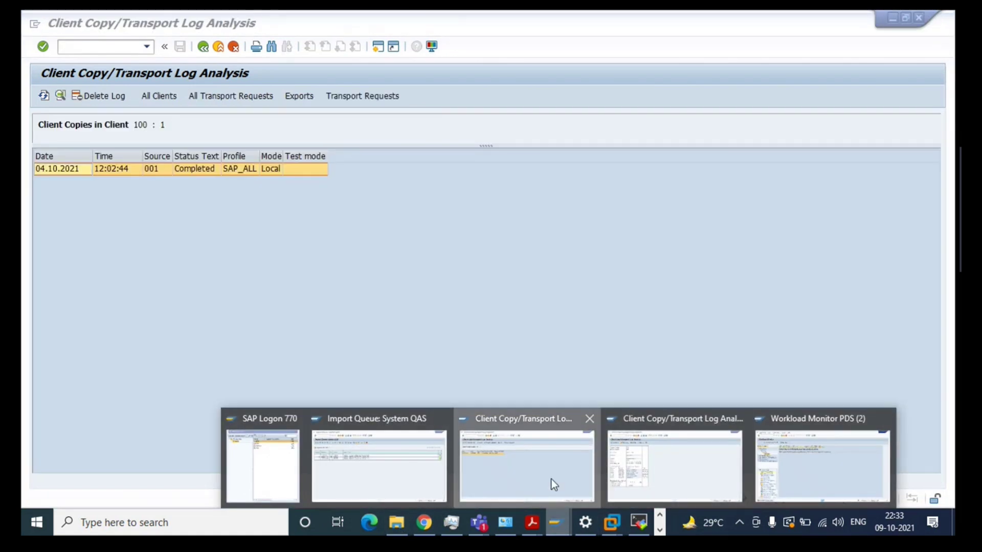
left_click(551, 480)
left_click(558, 521)
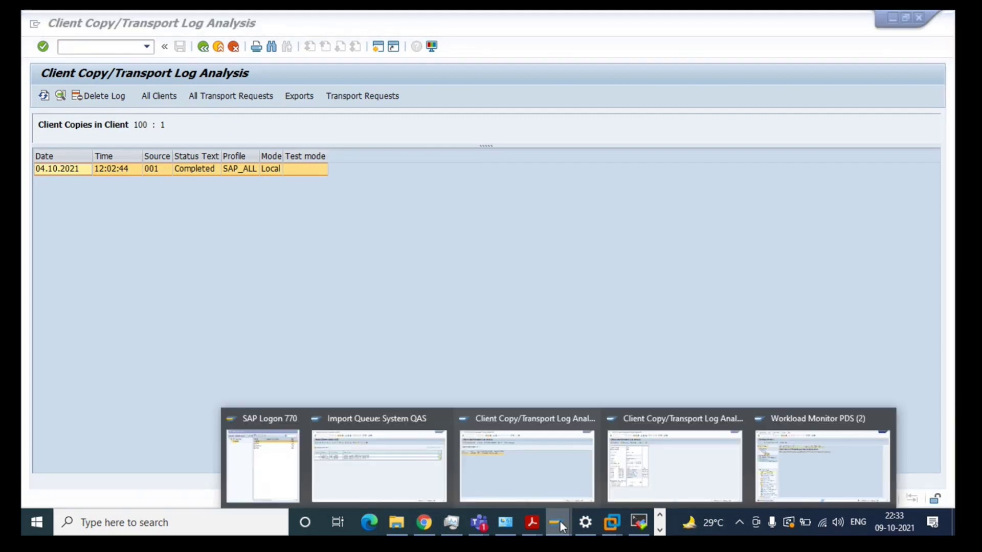
left_click(404, 478)
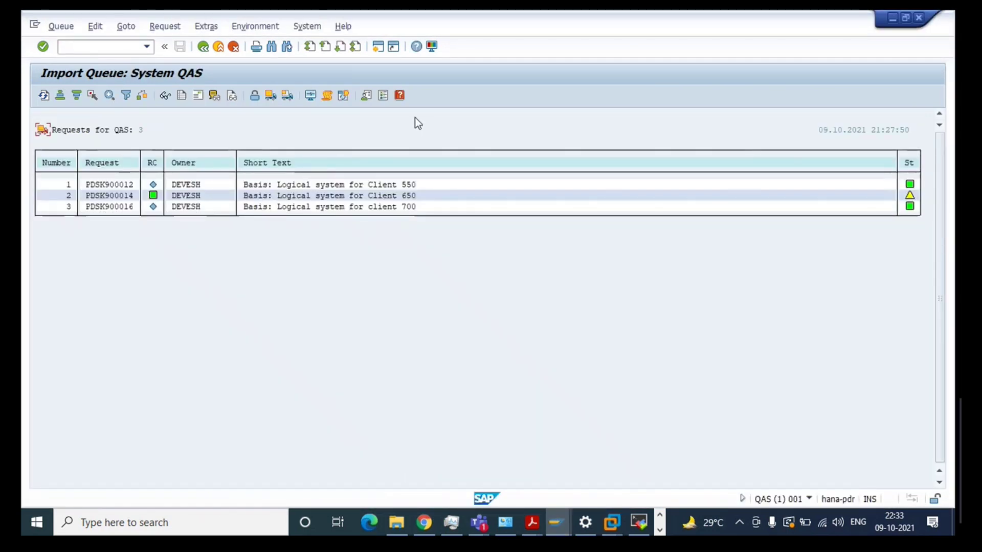
Step: Start logging off from QAS, but answer No to stay connected
left_click(306, 26)
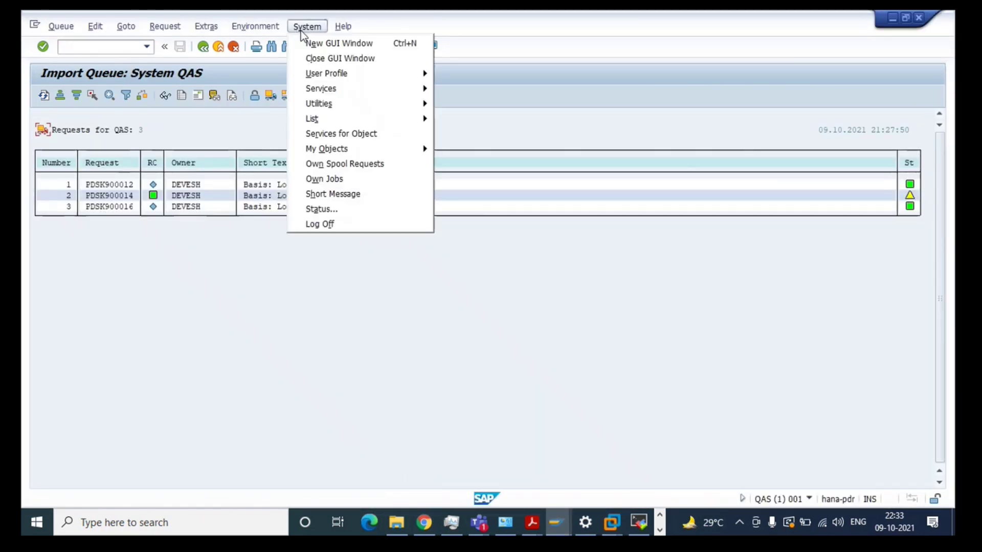
left_click(335, 219)
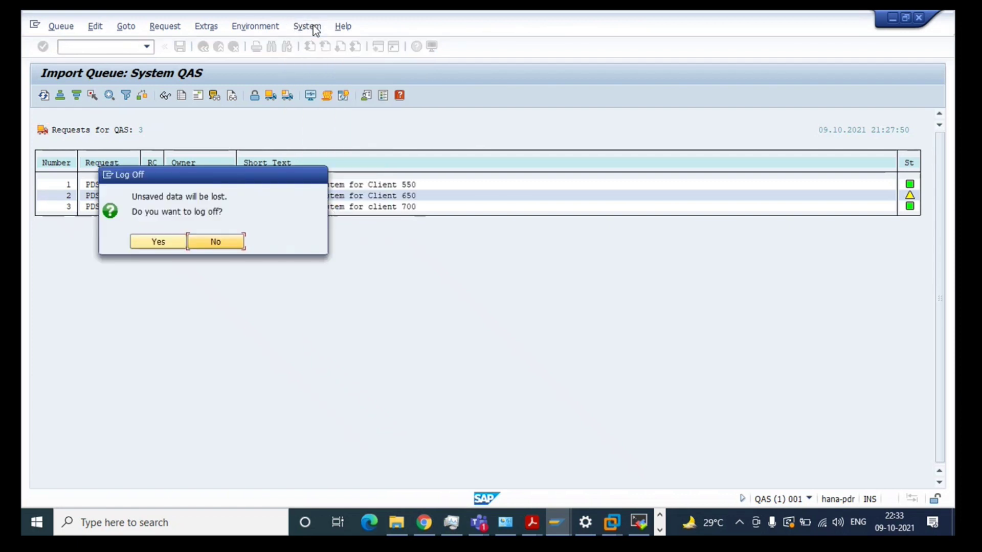
left_click(235, 242)
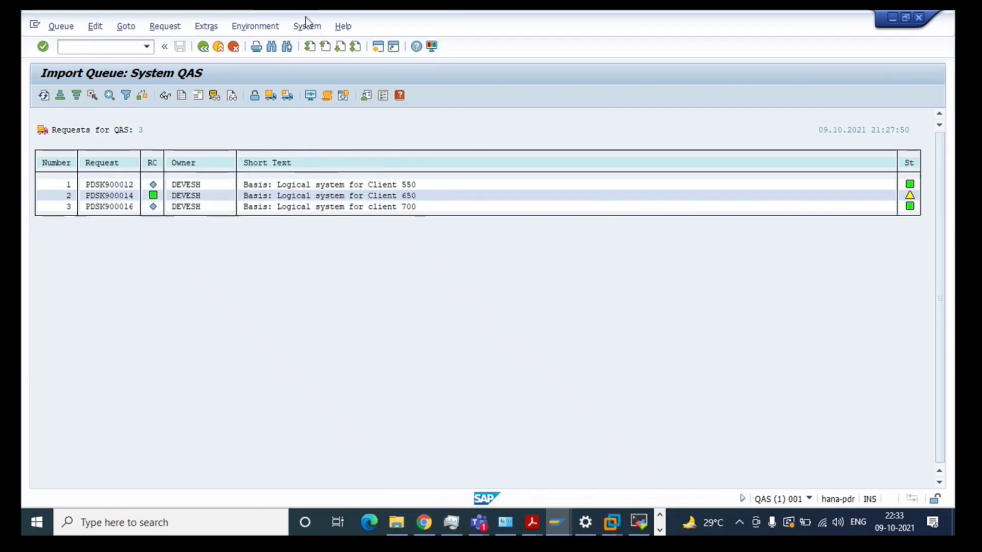
left_click(306, 26)
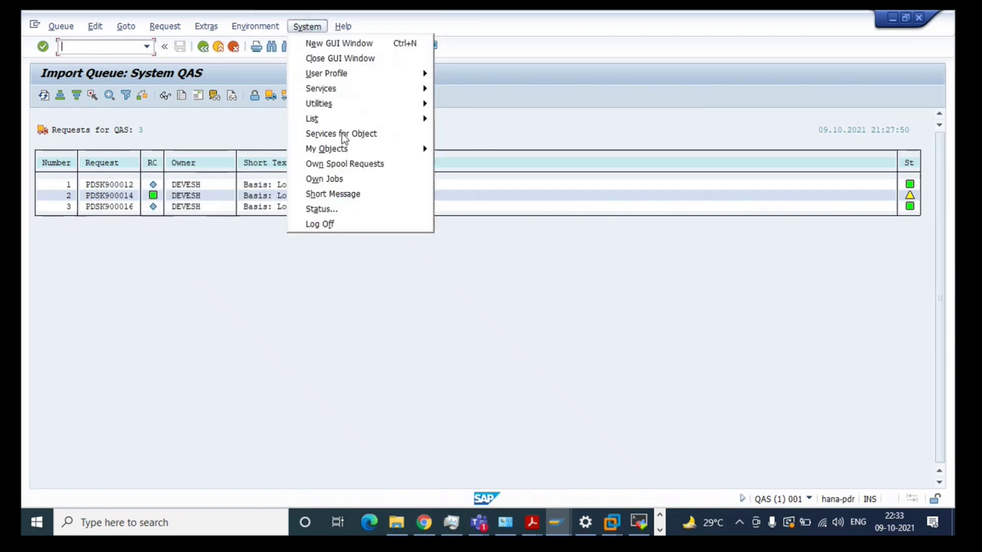
Step: Show QAS system status, its product versions and installed components such as SAP_BASIS and SAP_BW 750
left_click(321, 207)
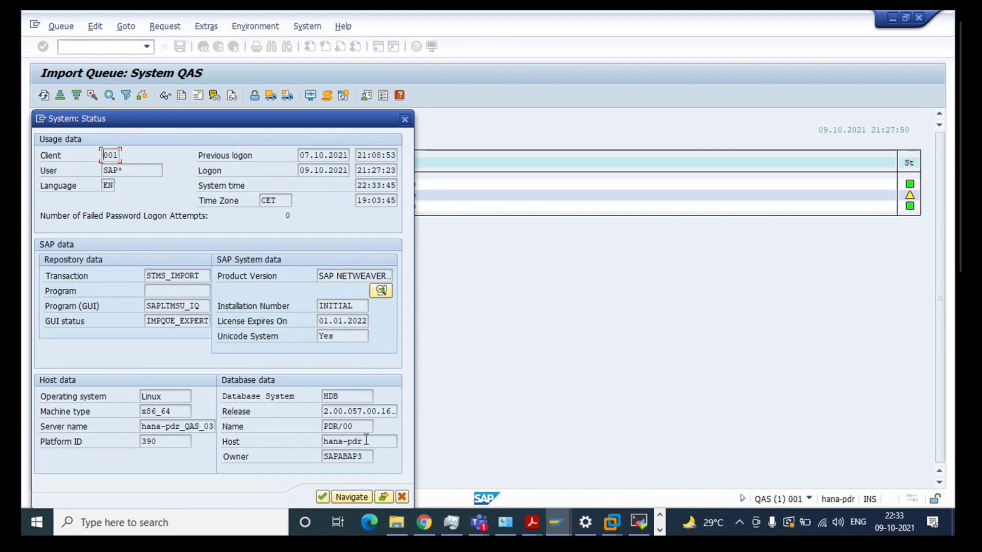
left_click(362, 456)
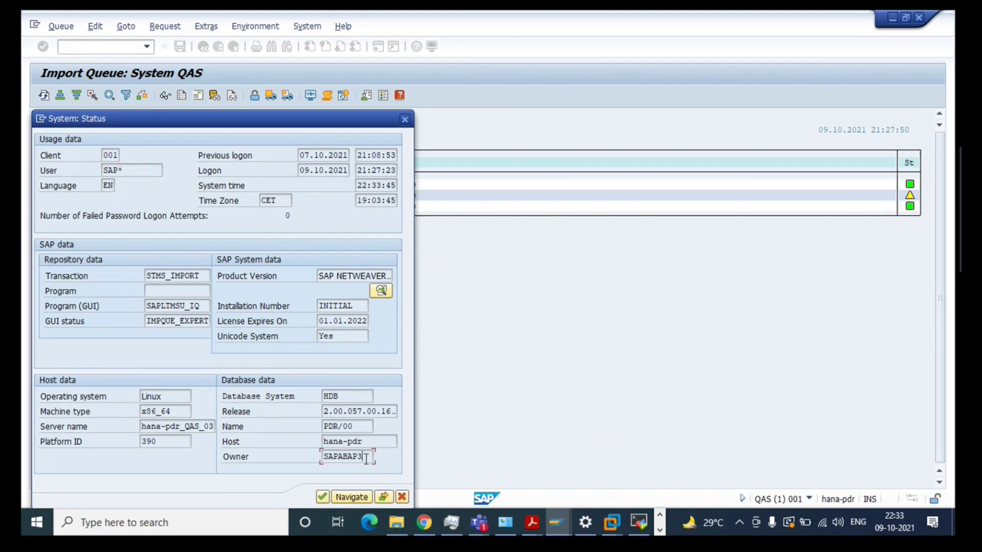
left_click(382, 293)
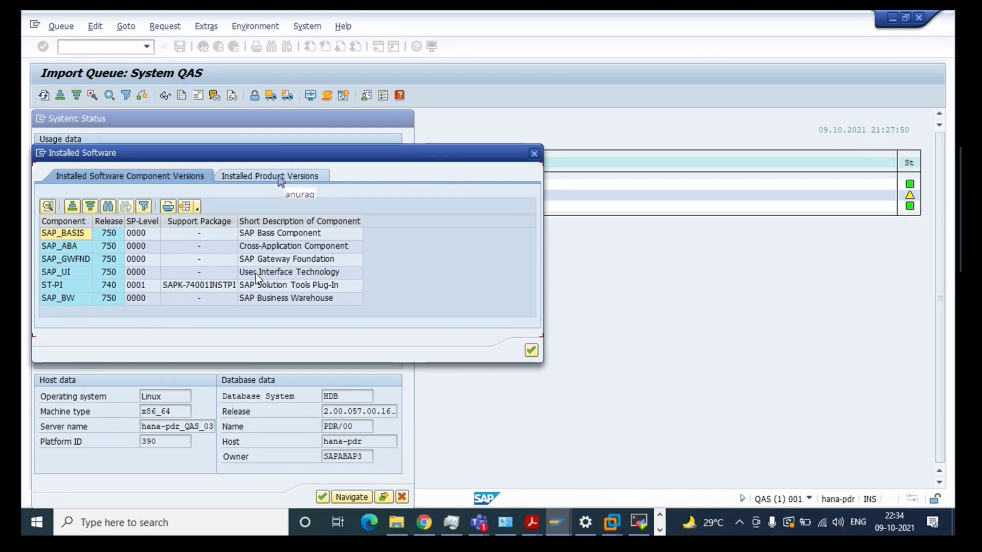
left_click(256, 274)
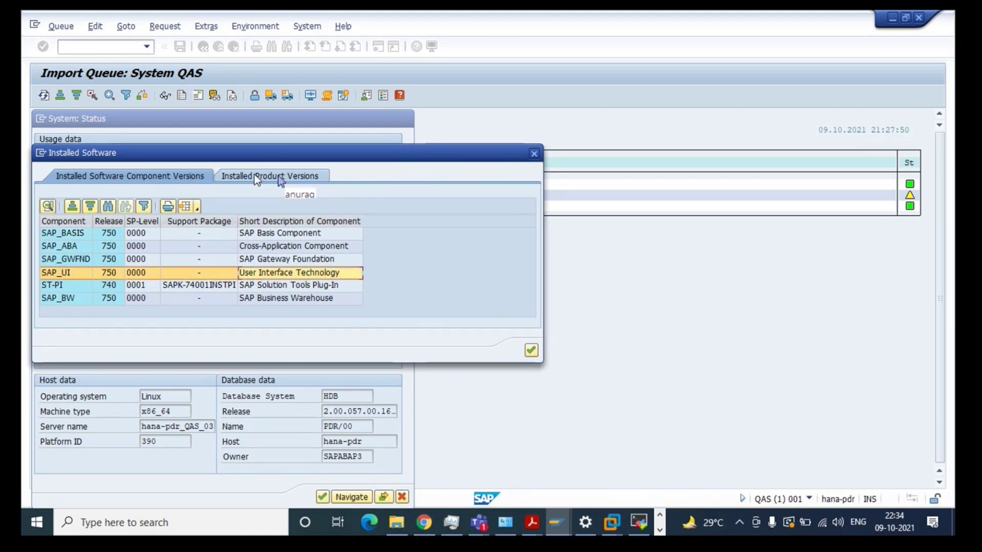
left_click(256, 177)
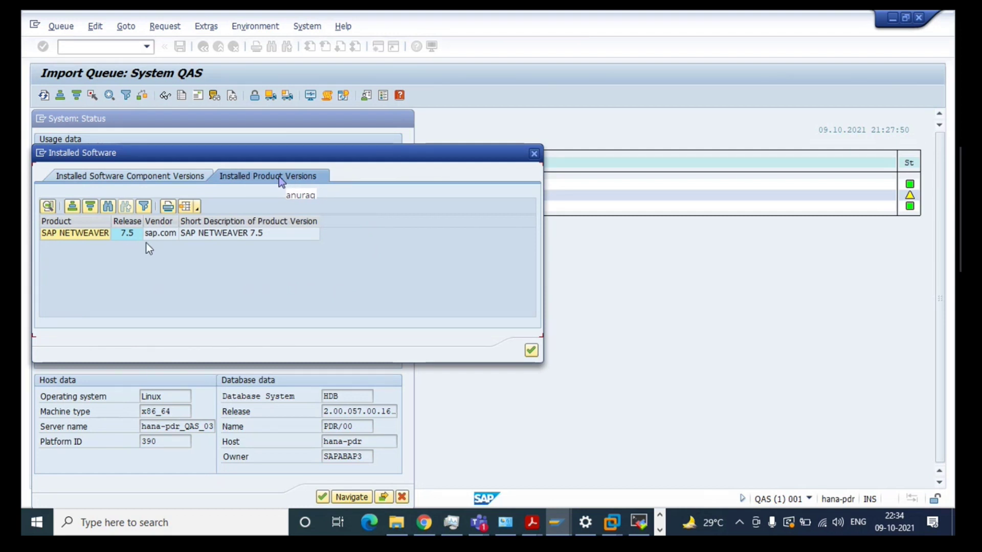
left_click(163, 175)
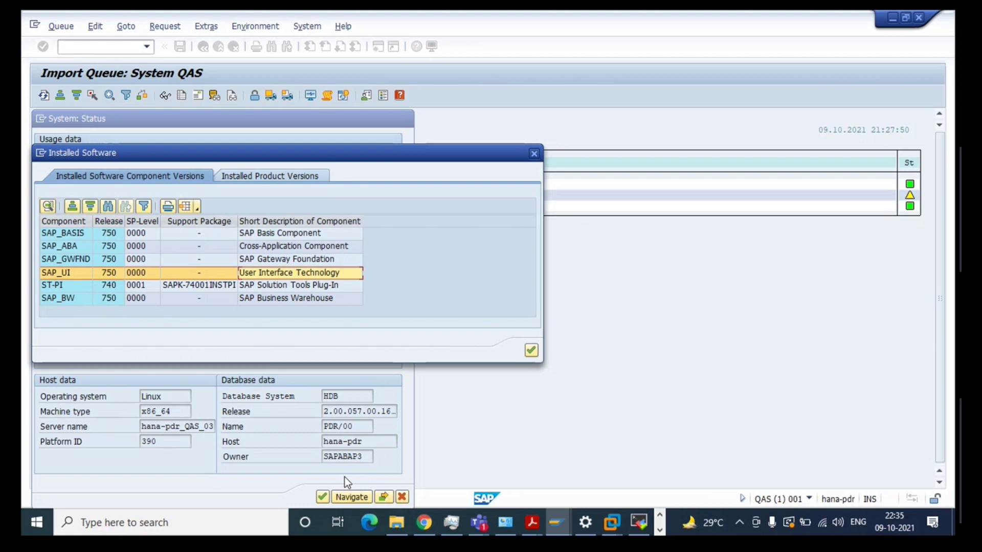
Step: Run mstsc from the Windows Run prompt to launch Remote Desktop Connection
key("super+r")
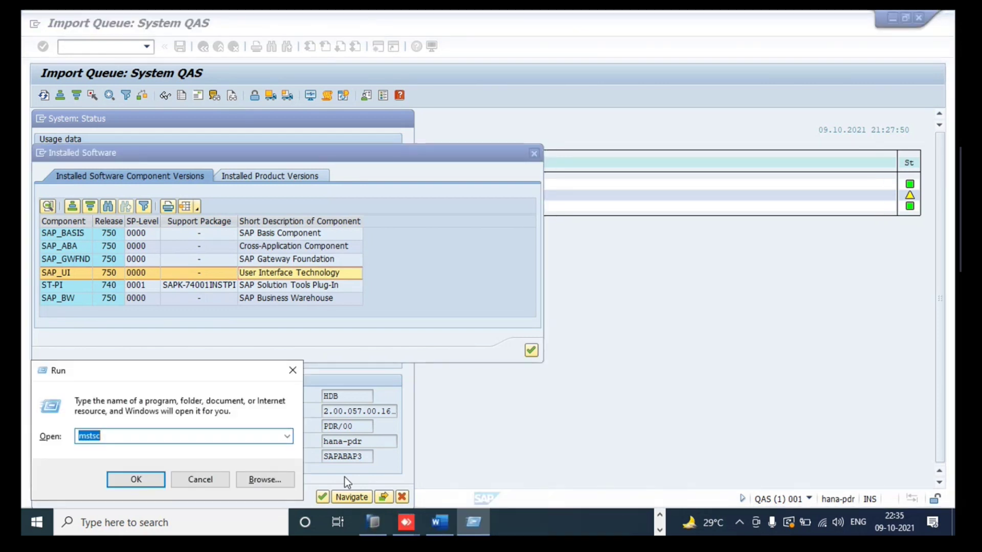
key("Return")
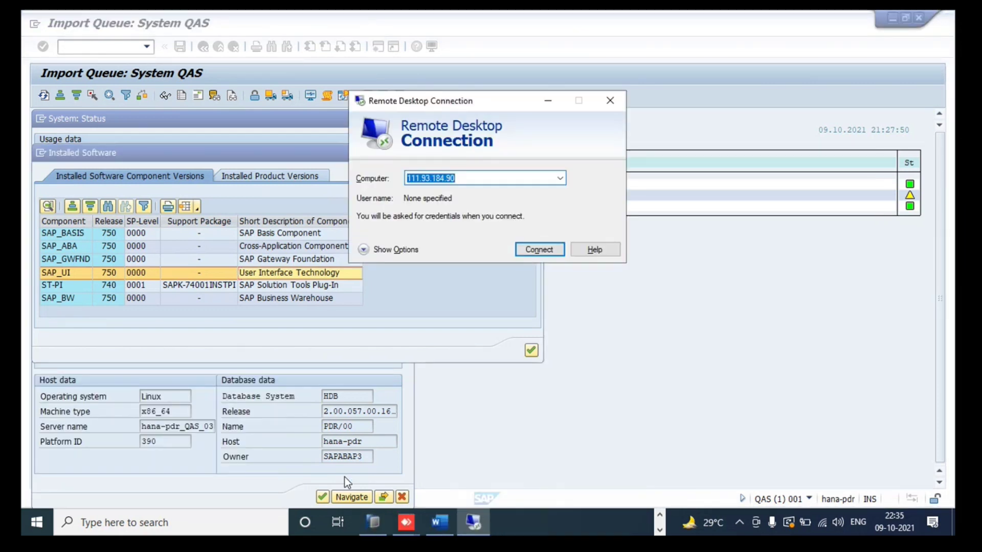